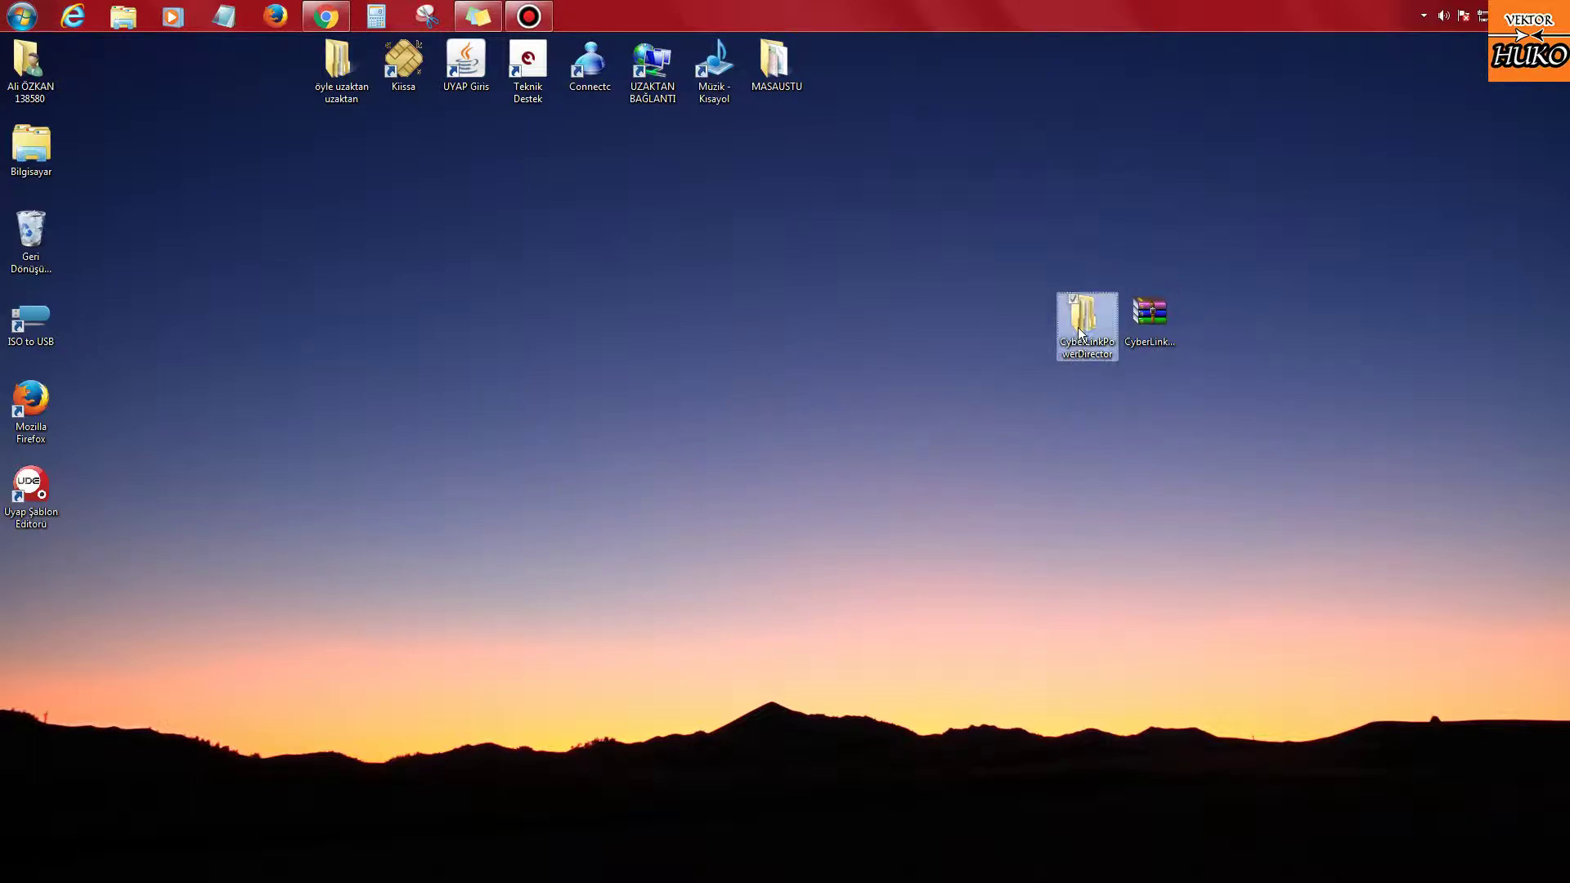
Step: Run SETUP.exe from the CyberLink Power Director folder and accept İngilizce (Amerikan) as the setup language
{"action": "double_click", "coordinate": [1078, 327]}
{"action": "double_click", "coordinate": [567, 425]}
{"action": "scroll", "coordinate": [571, 428], "scroll_direction": "down", "scroll_amount": 8}
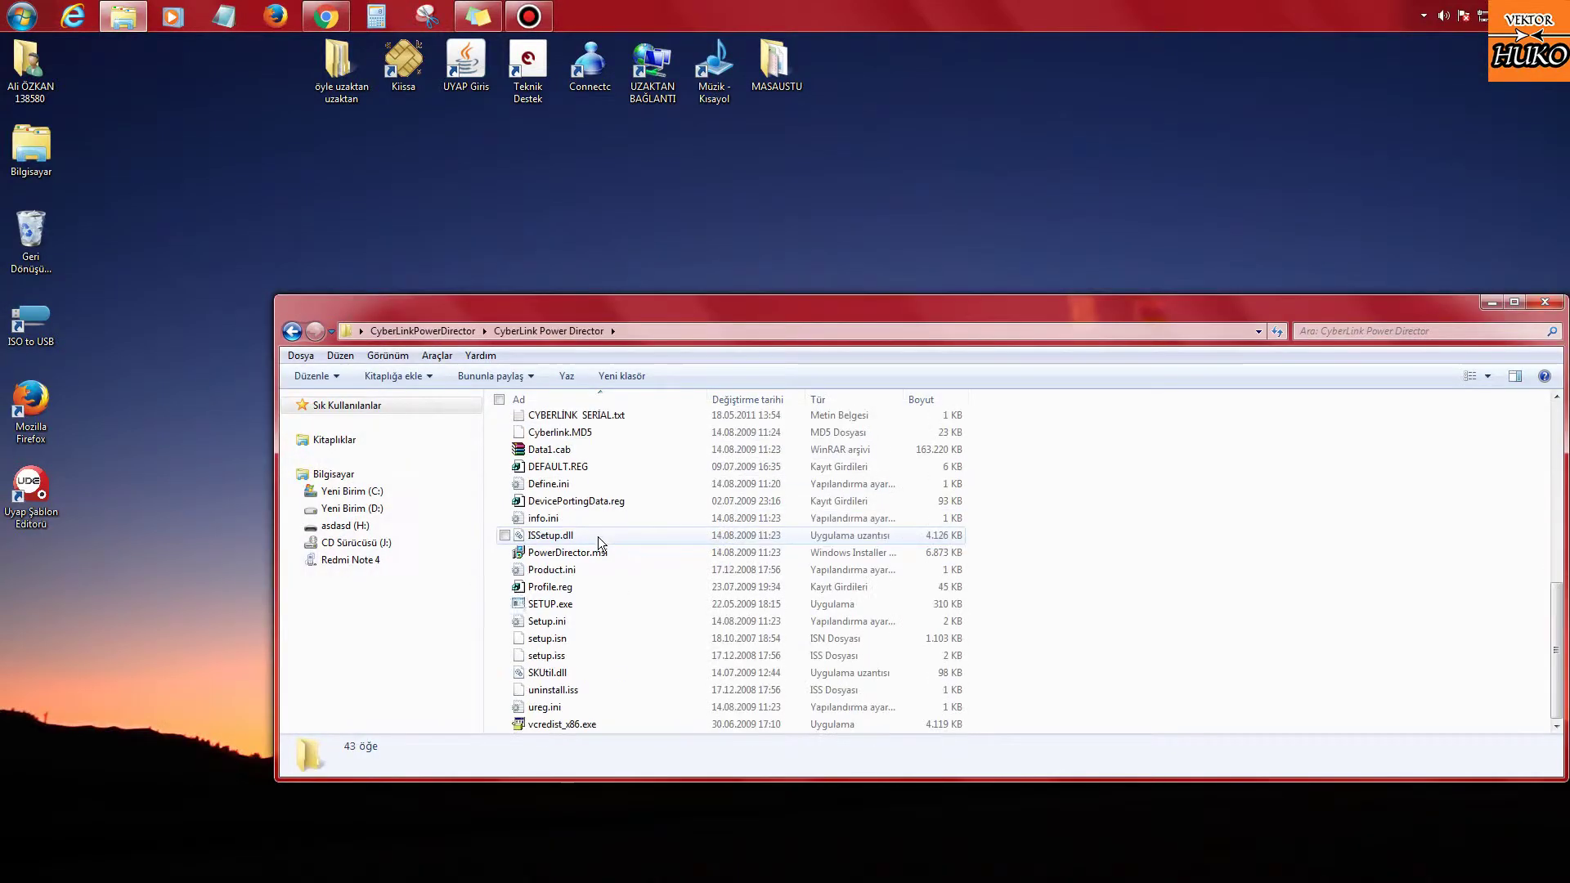
{"action": "double_click", "coordinate": [564, 607]}
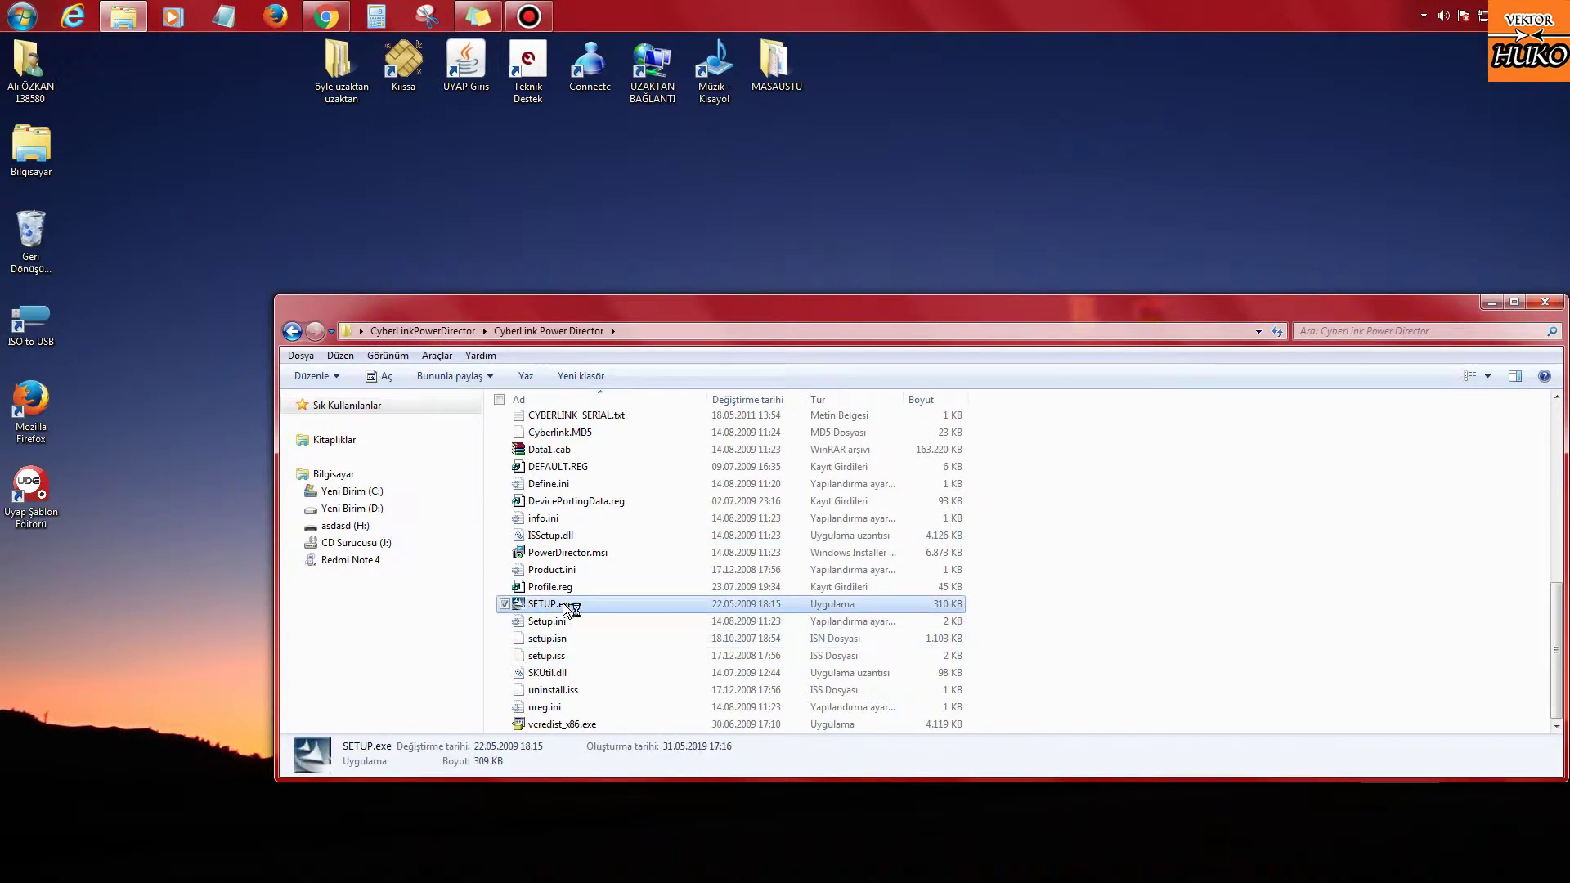
{"action": "left_click", "coordinate": [714, 463]}
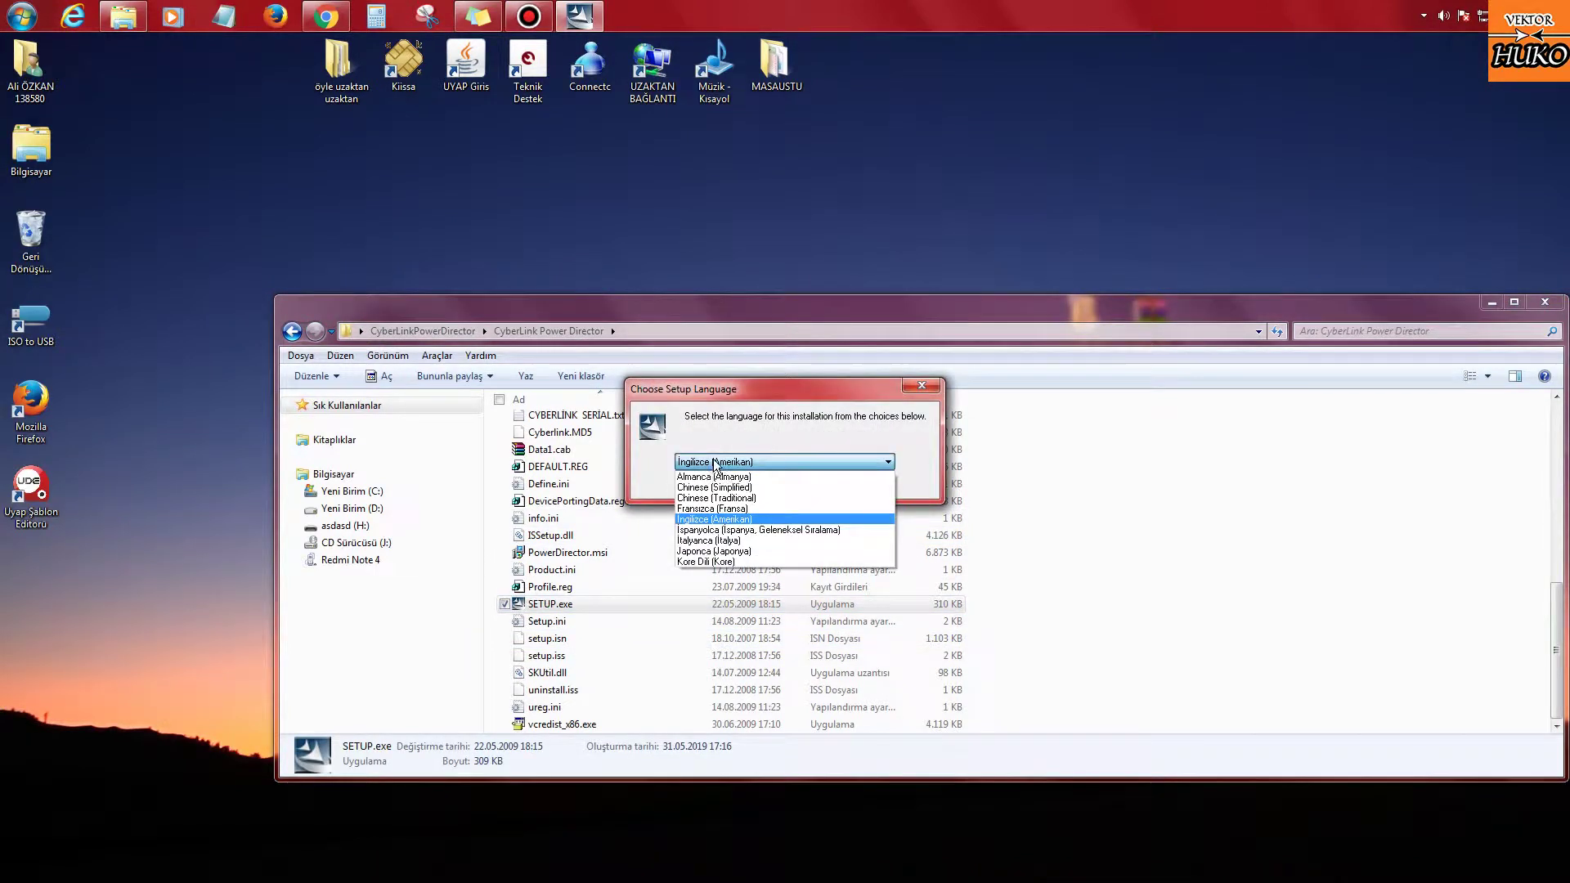
{"action": "left_click", "coordinate": [715, 465]}
{"action": "left_click", "coordinate": [749, 482]}
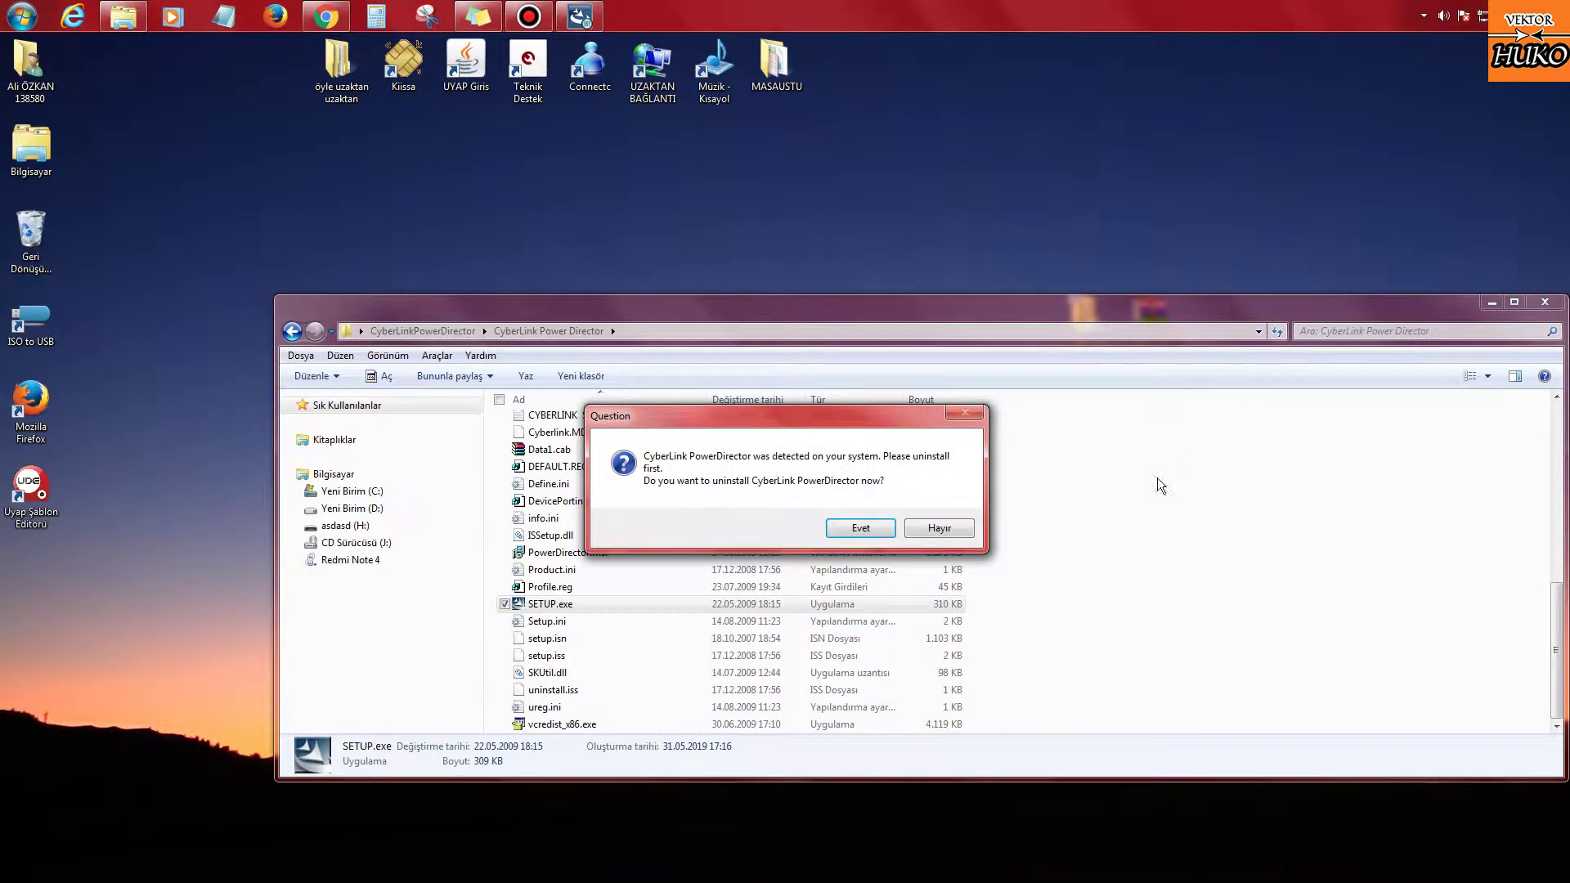
Step: Agree to uninstall the existing CyberLink PowerDirector and SmartSound Quicktracks, finishing the Quicktracks removal wizard
{"action": "left_click", "coordinate": [858, 530]}
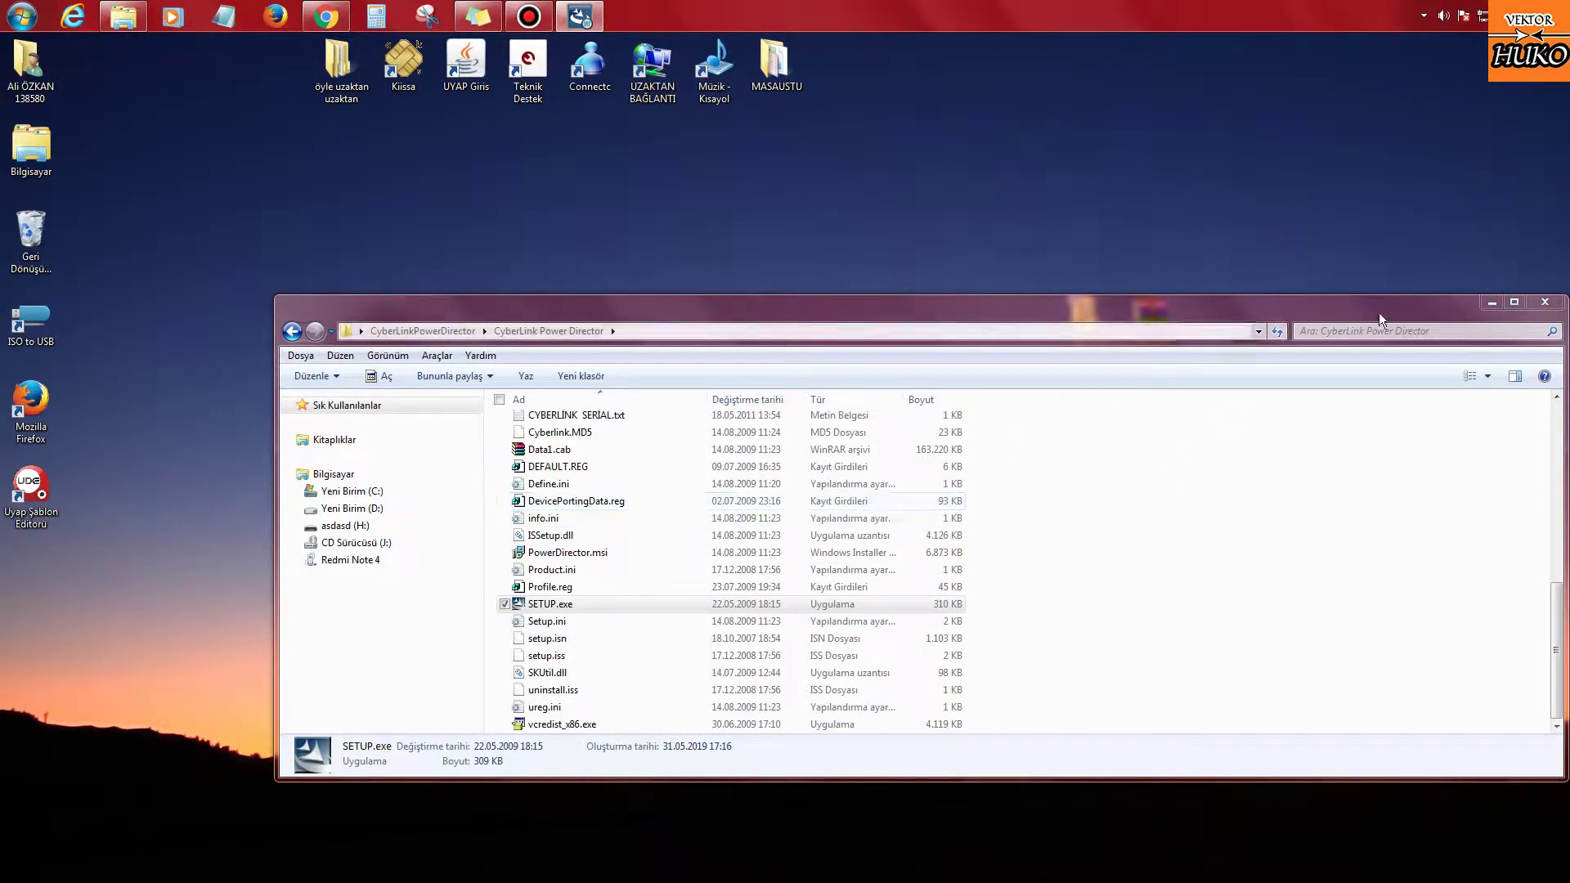
{"action": "left_click", "coordinate": [1098, 571]}
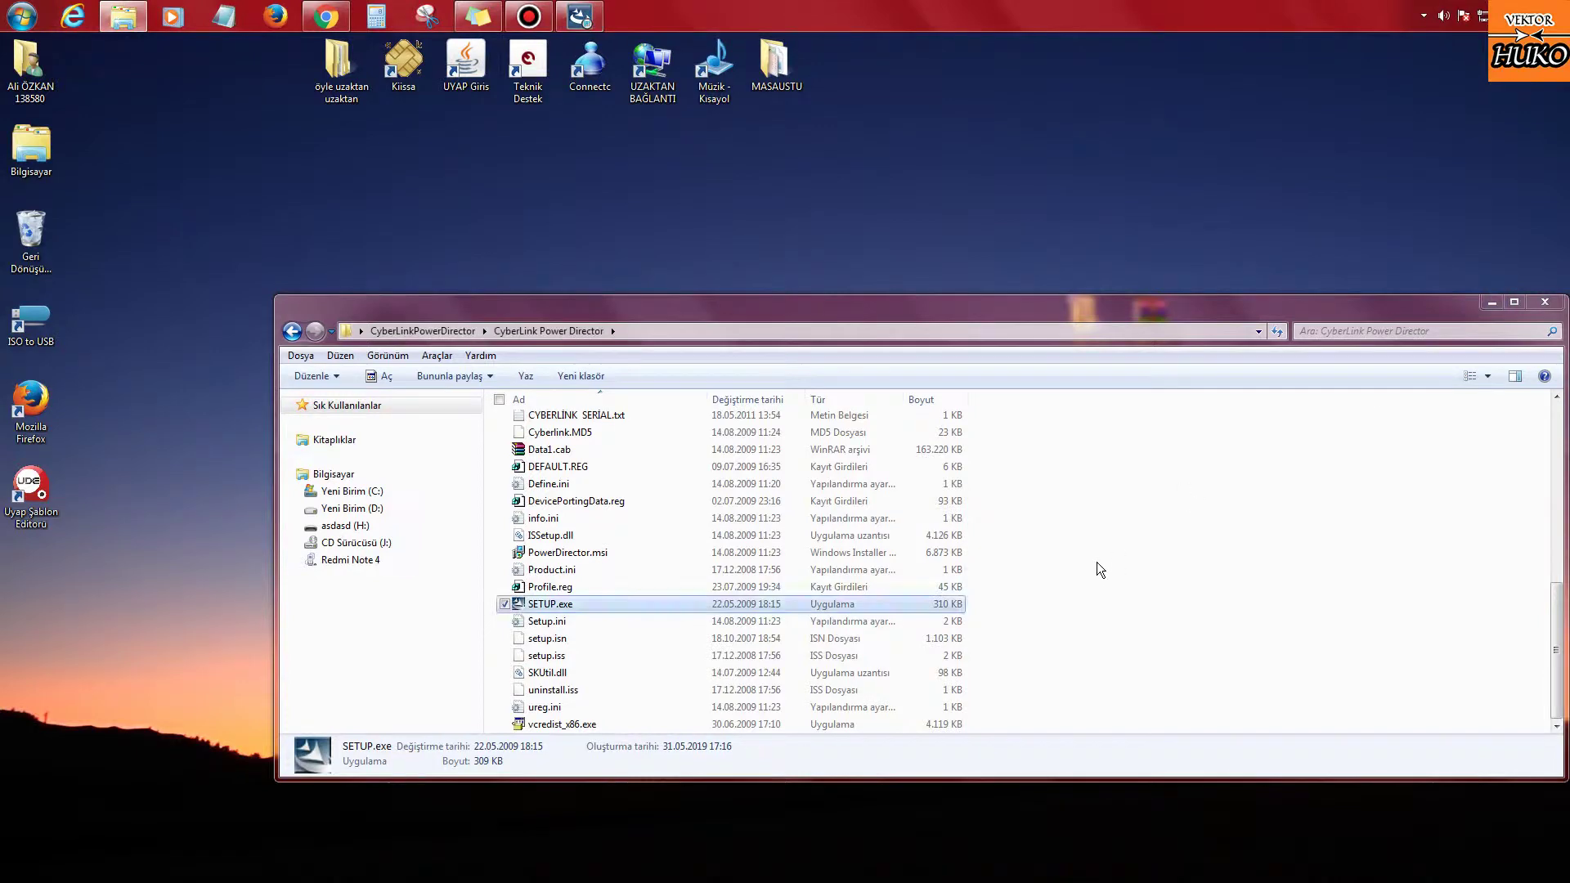
{"action": "scroll", "coordinate": [1322, 522], "scroll_direction": "up", "scroll_amount": 8}
{"action": "scroll", "coordinate": [1322, 522], "scroll_direction": "down", "scroll_amount": 8}
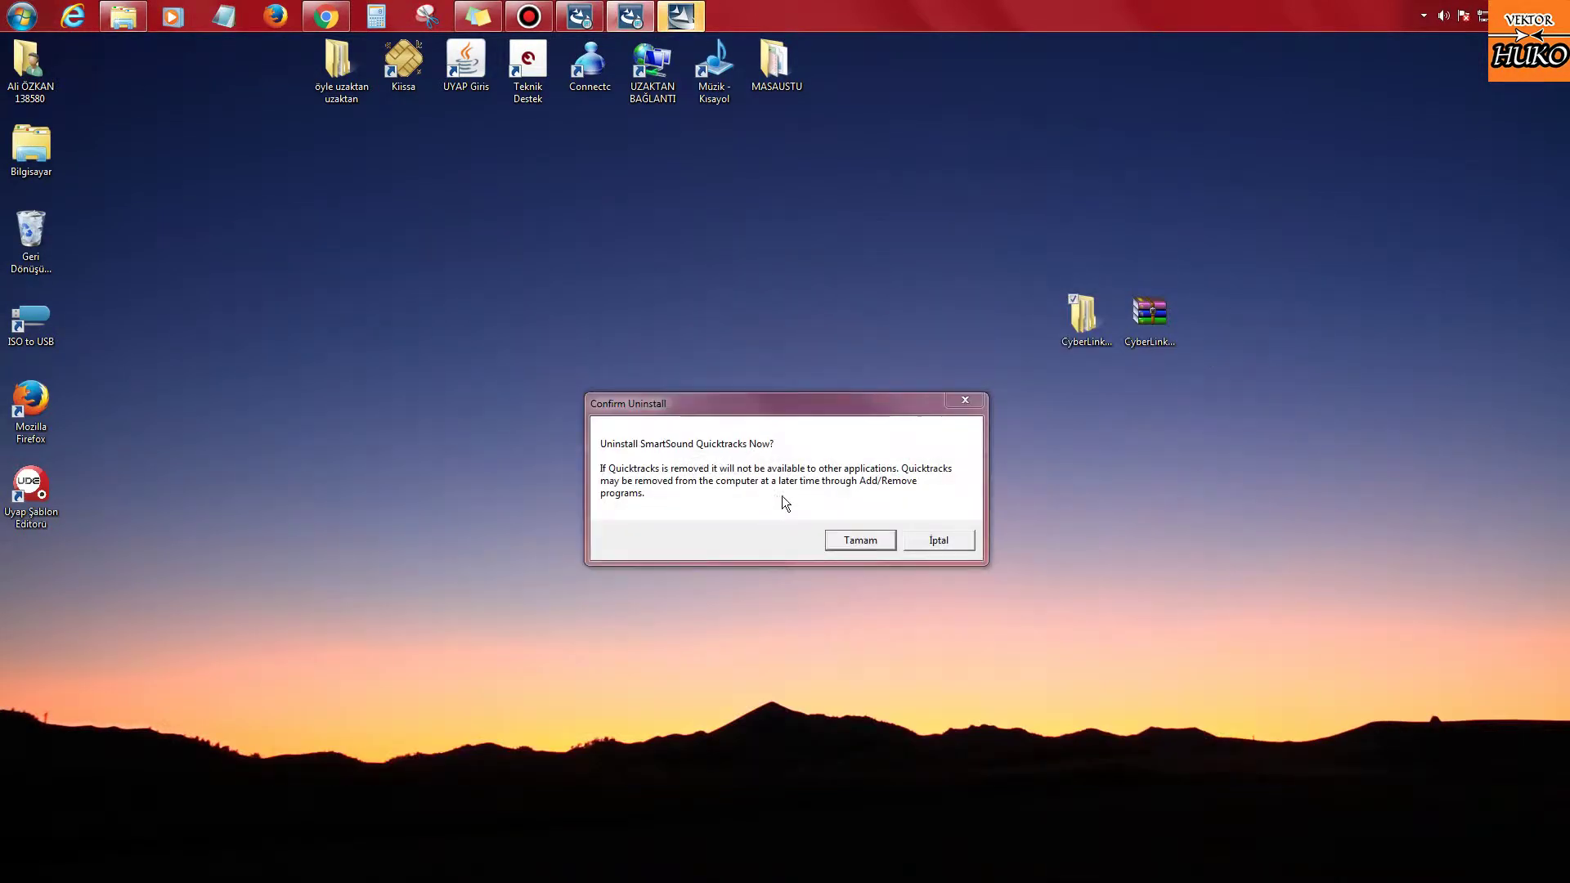
{"action": "left_click", "coordinate": [858, 541]}
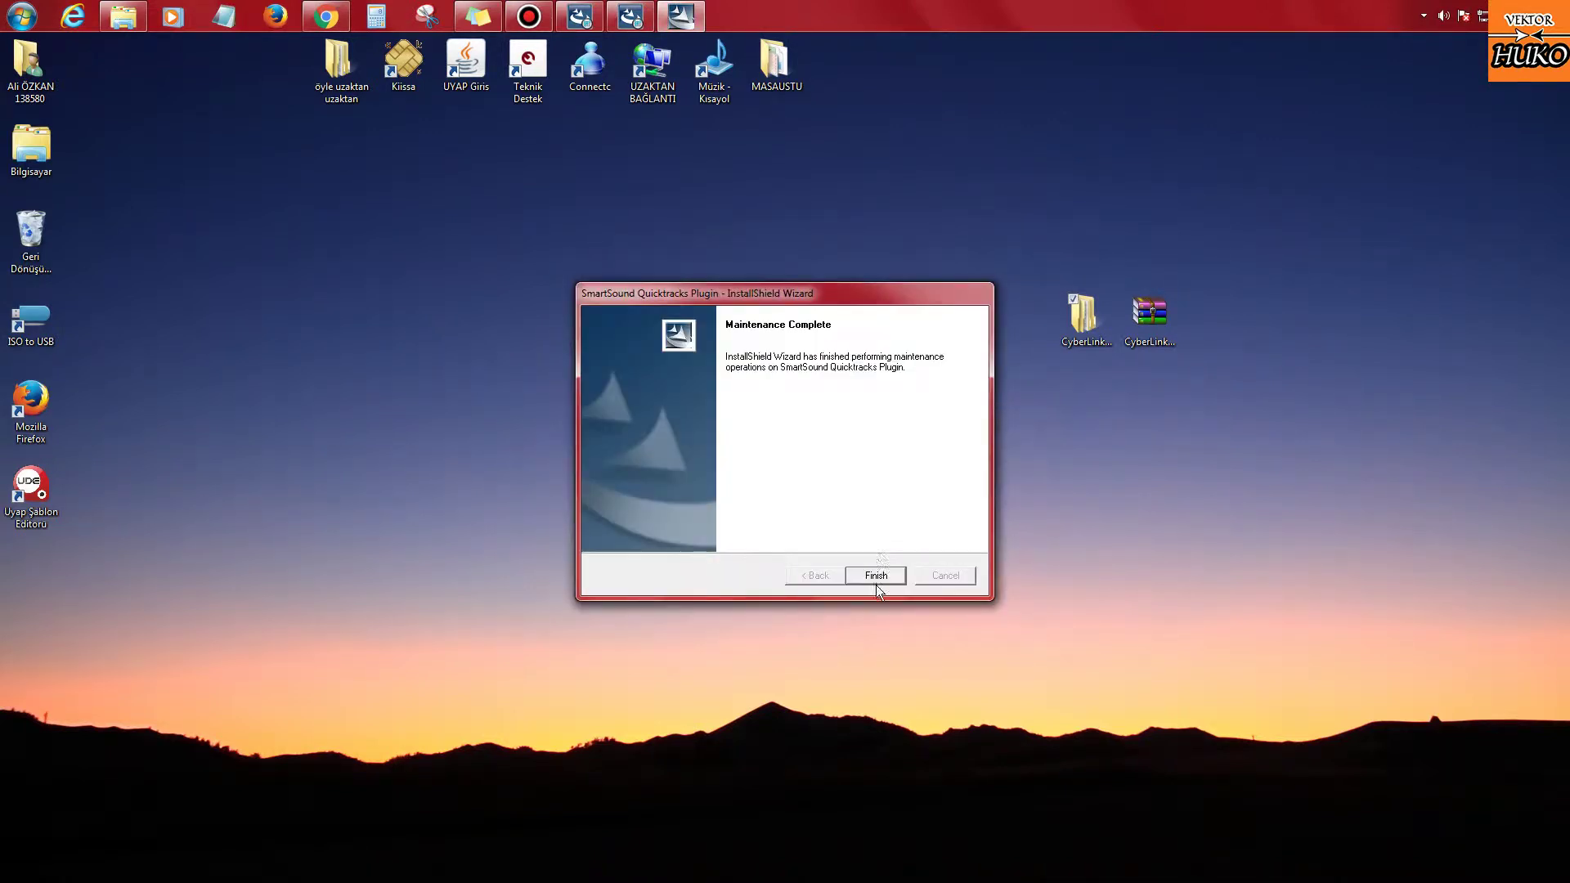
{"action": "left_click", "coordinate": [874, 575]}
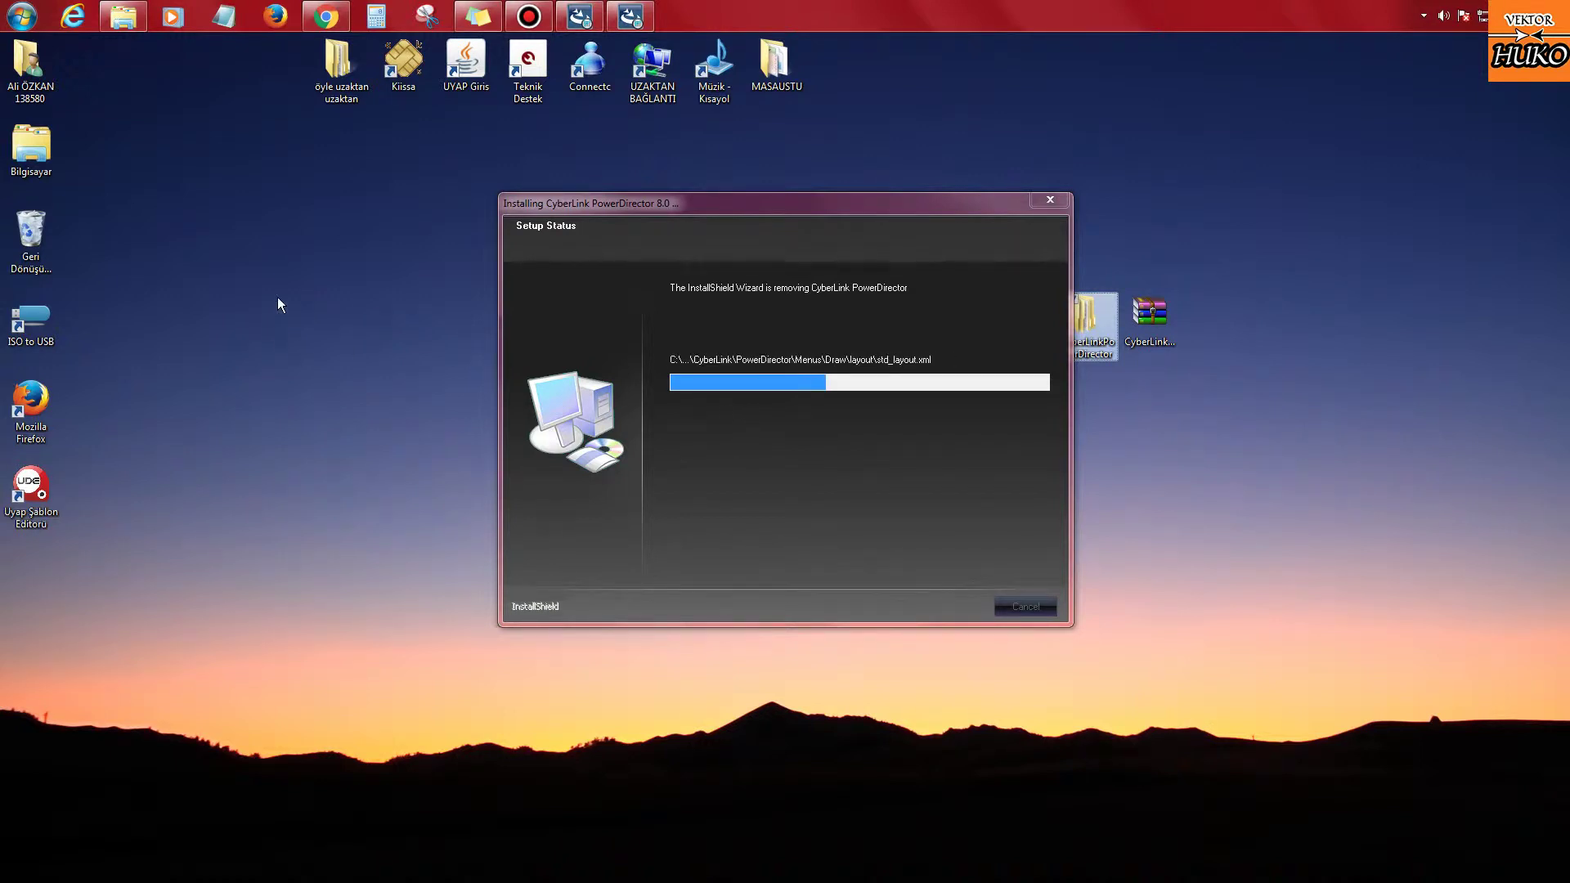
Step: Copy the images from the first one through DeskWalls[D0G] (32).jpg in the Pictures library's 500 Cool Desktop Wallpapers folder
{"action": "double_click", "coordinate": [54, 144]}
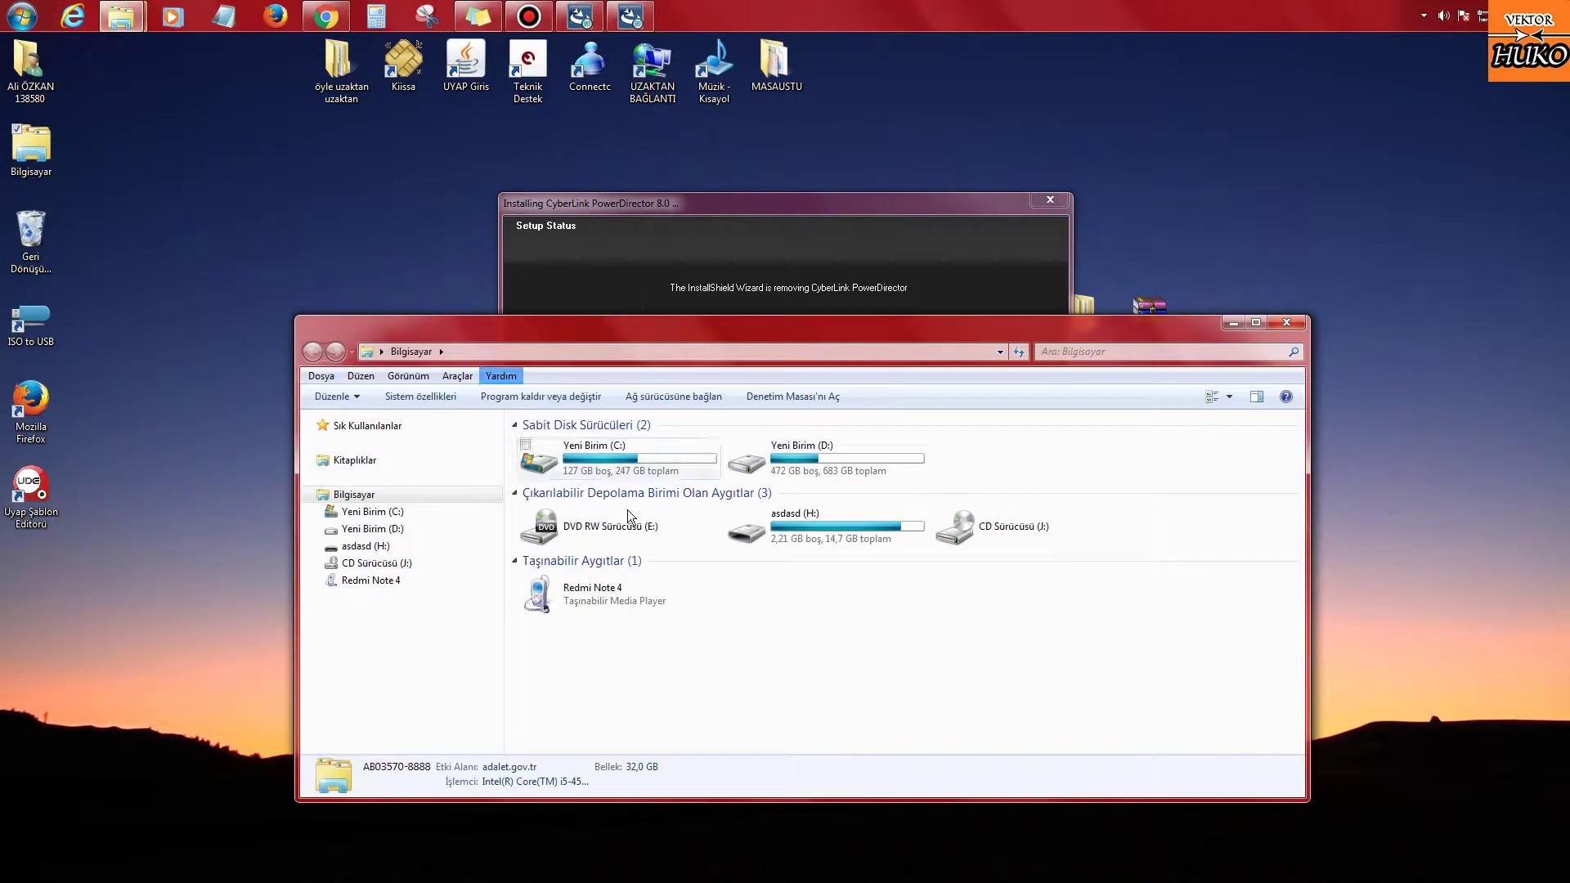
{"action": "left_click", "coordinate": [655, 456]}
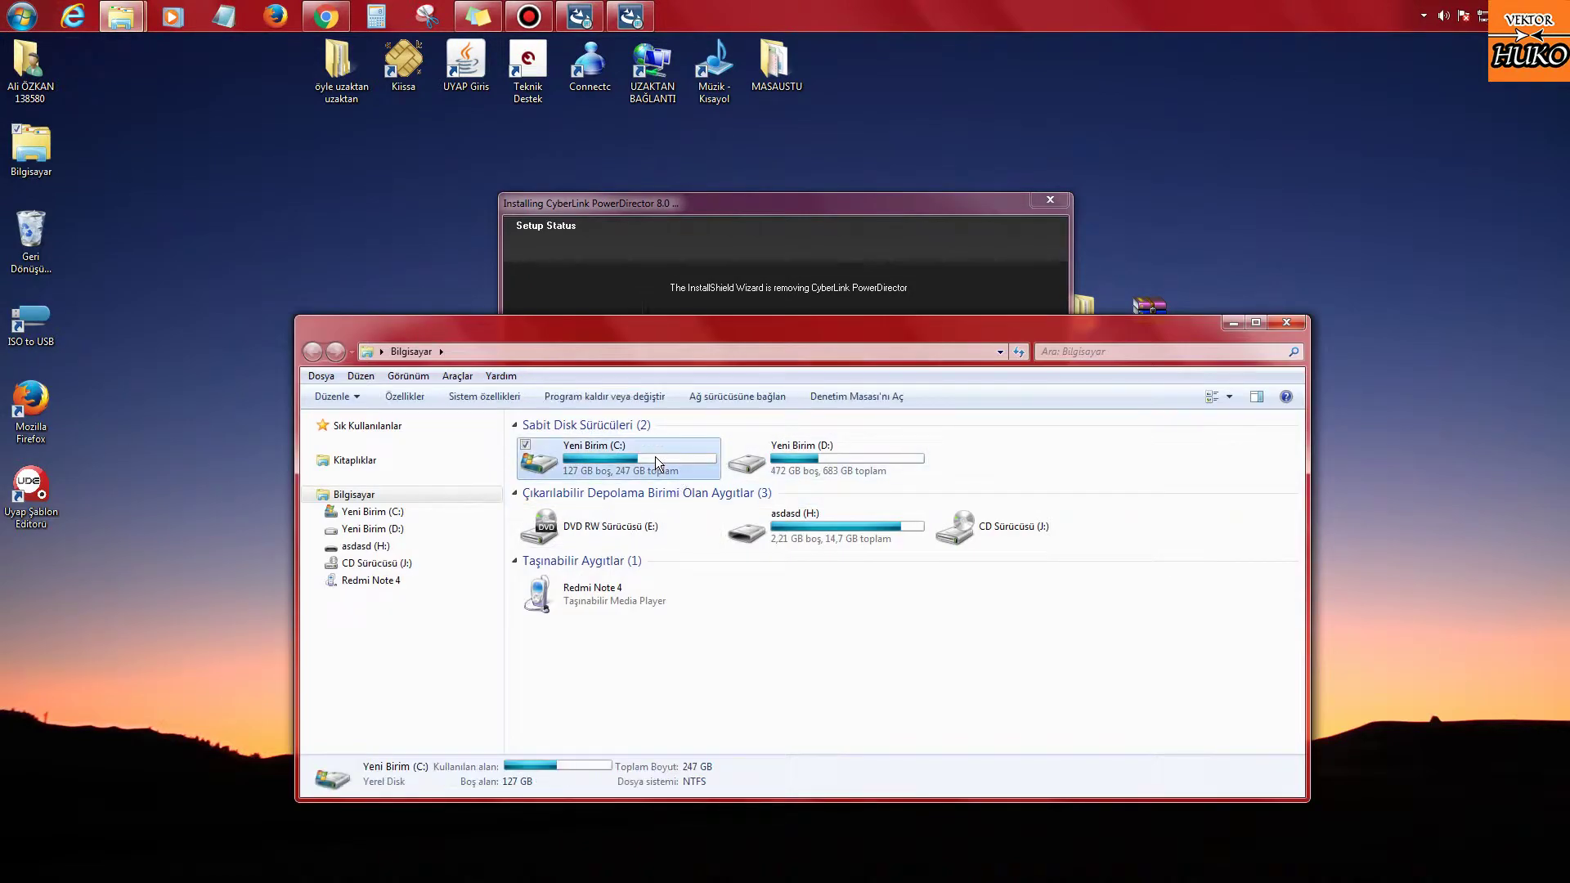
{"action": "left_click", "coordinate": [360, 461]}
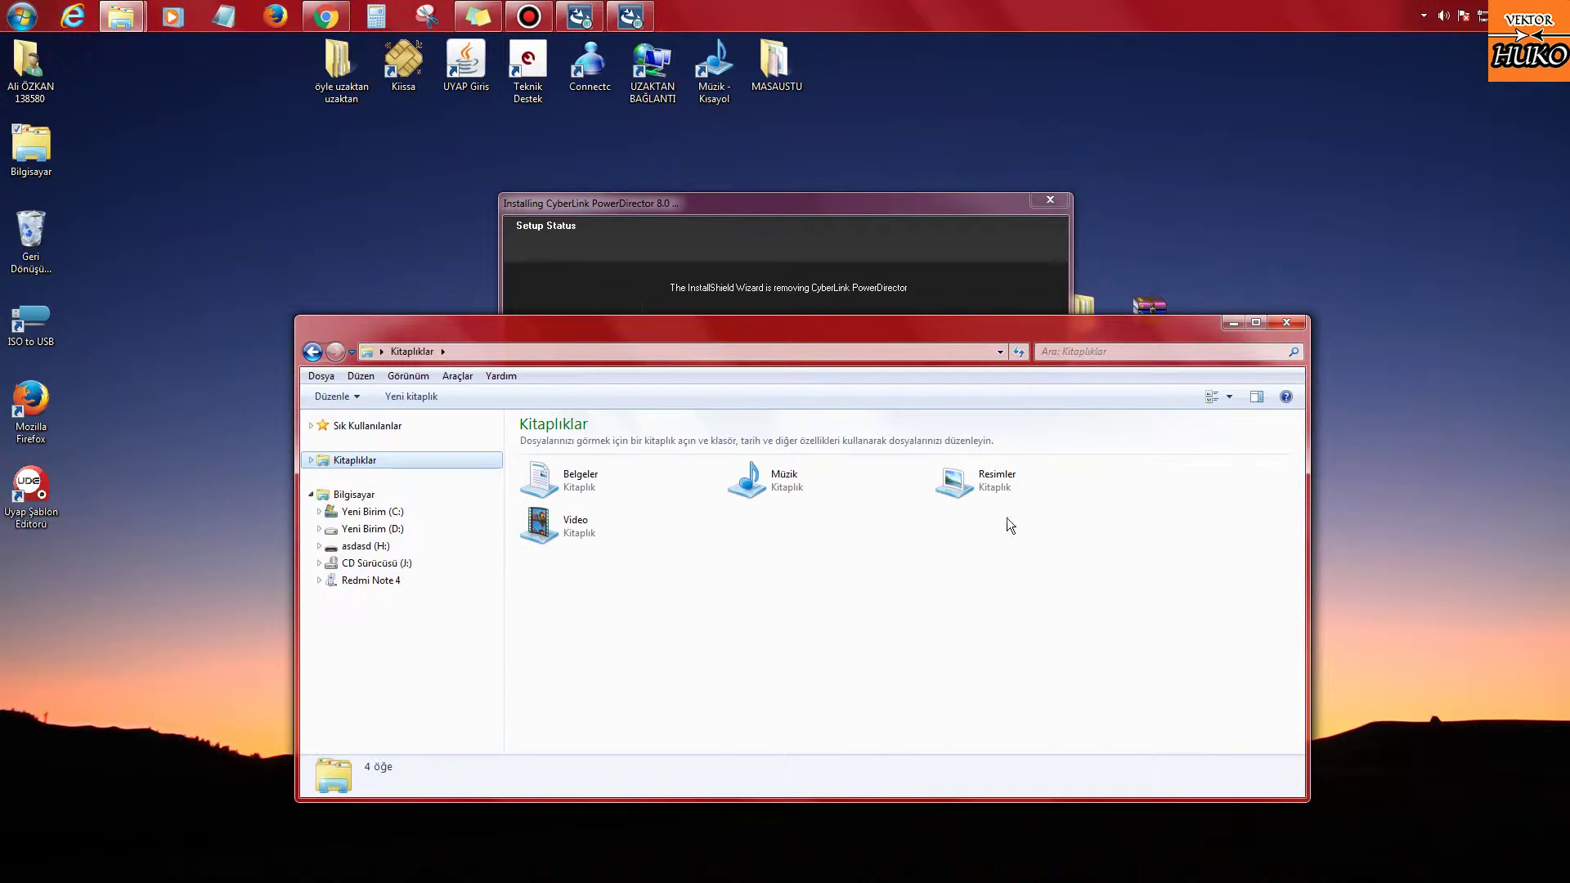
{"action": "double_click", "coordinate": [1004, 493]}
{"action": "left_click", "coordinate": [561, 509]}
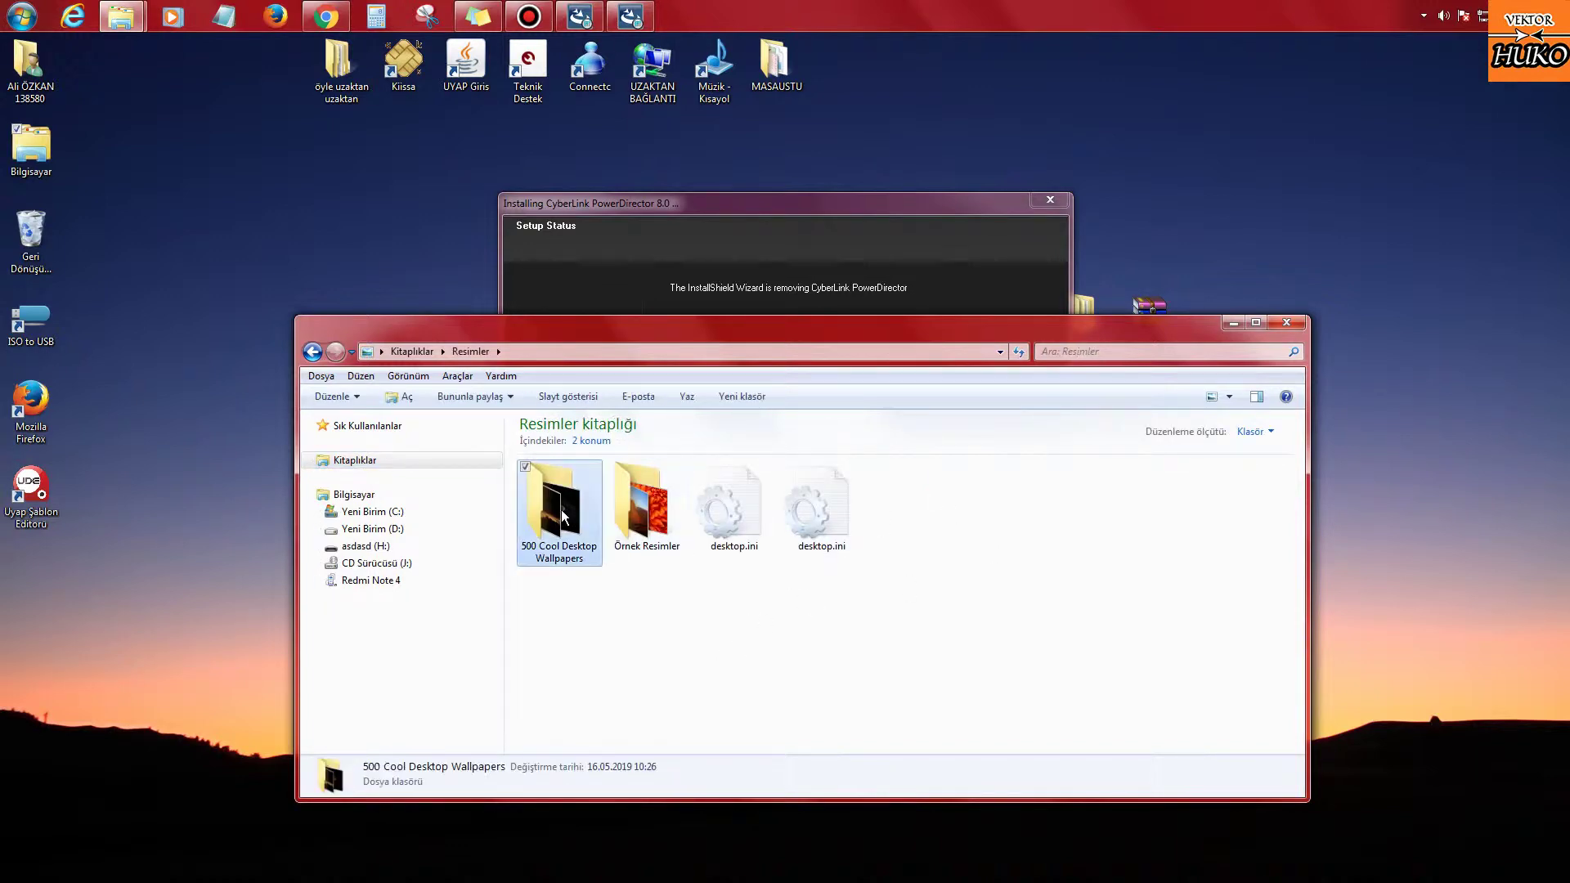
{"action": "double_click", "coordinate": [561, 509]}
{"action": "scroll", "coordinate": [1125, 682], "scroll_direction": "down", "scroll_amount": 5}
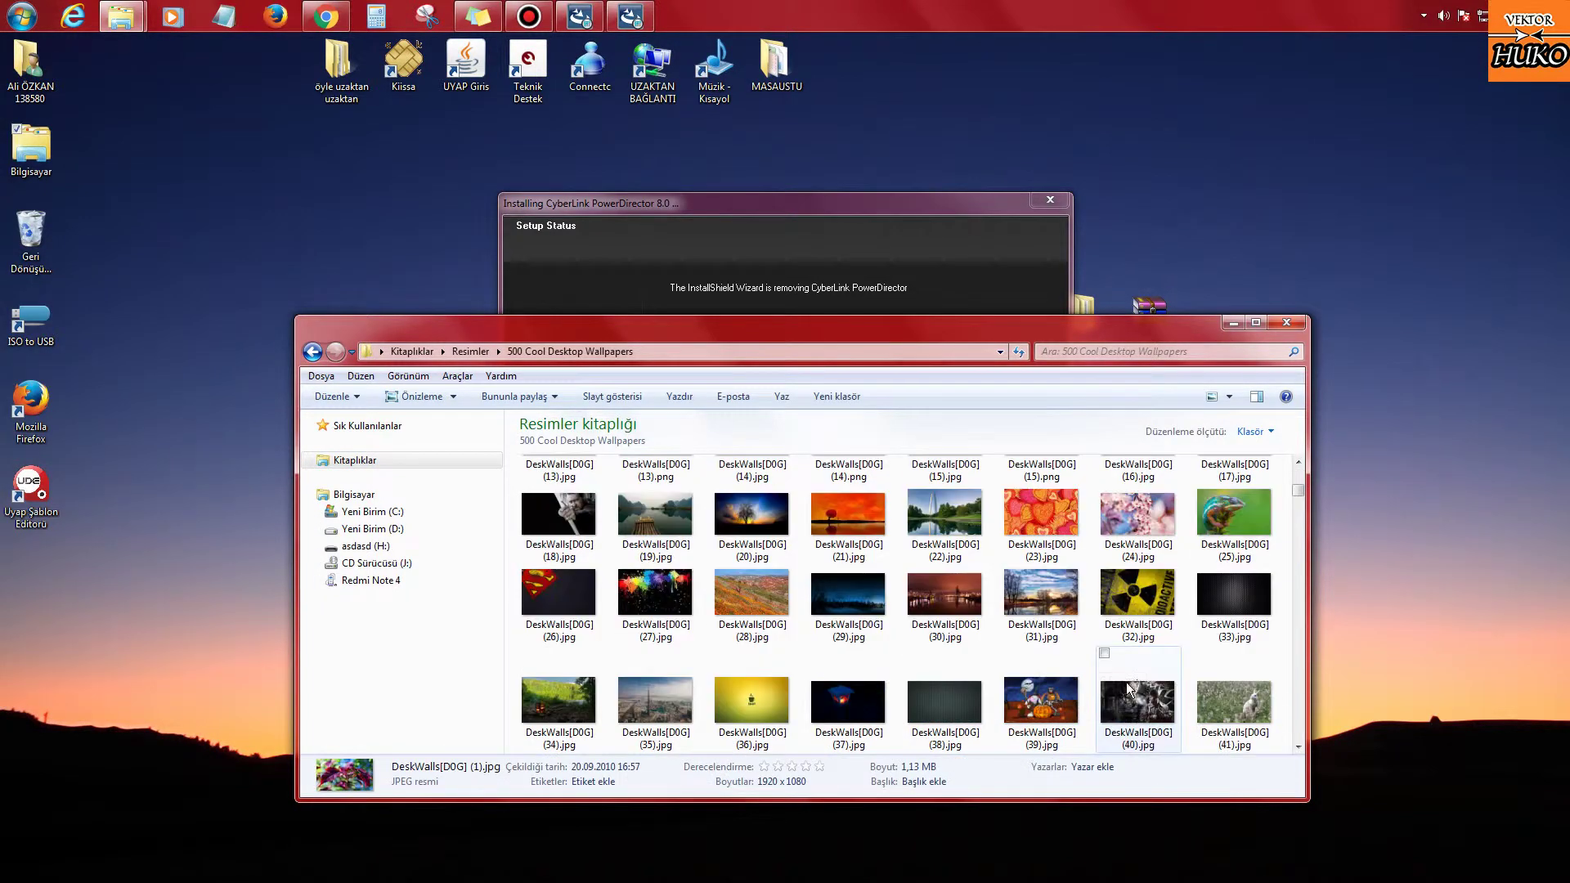
{"action": "left_click", "coordinate": [1135, 605], "text": "shift"}
{"action": "right_click", "coordinate": [1140, 607]}
{"action": "left_click", "coordinate": [1198, 509]}
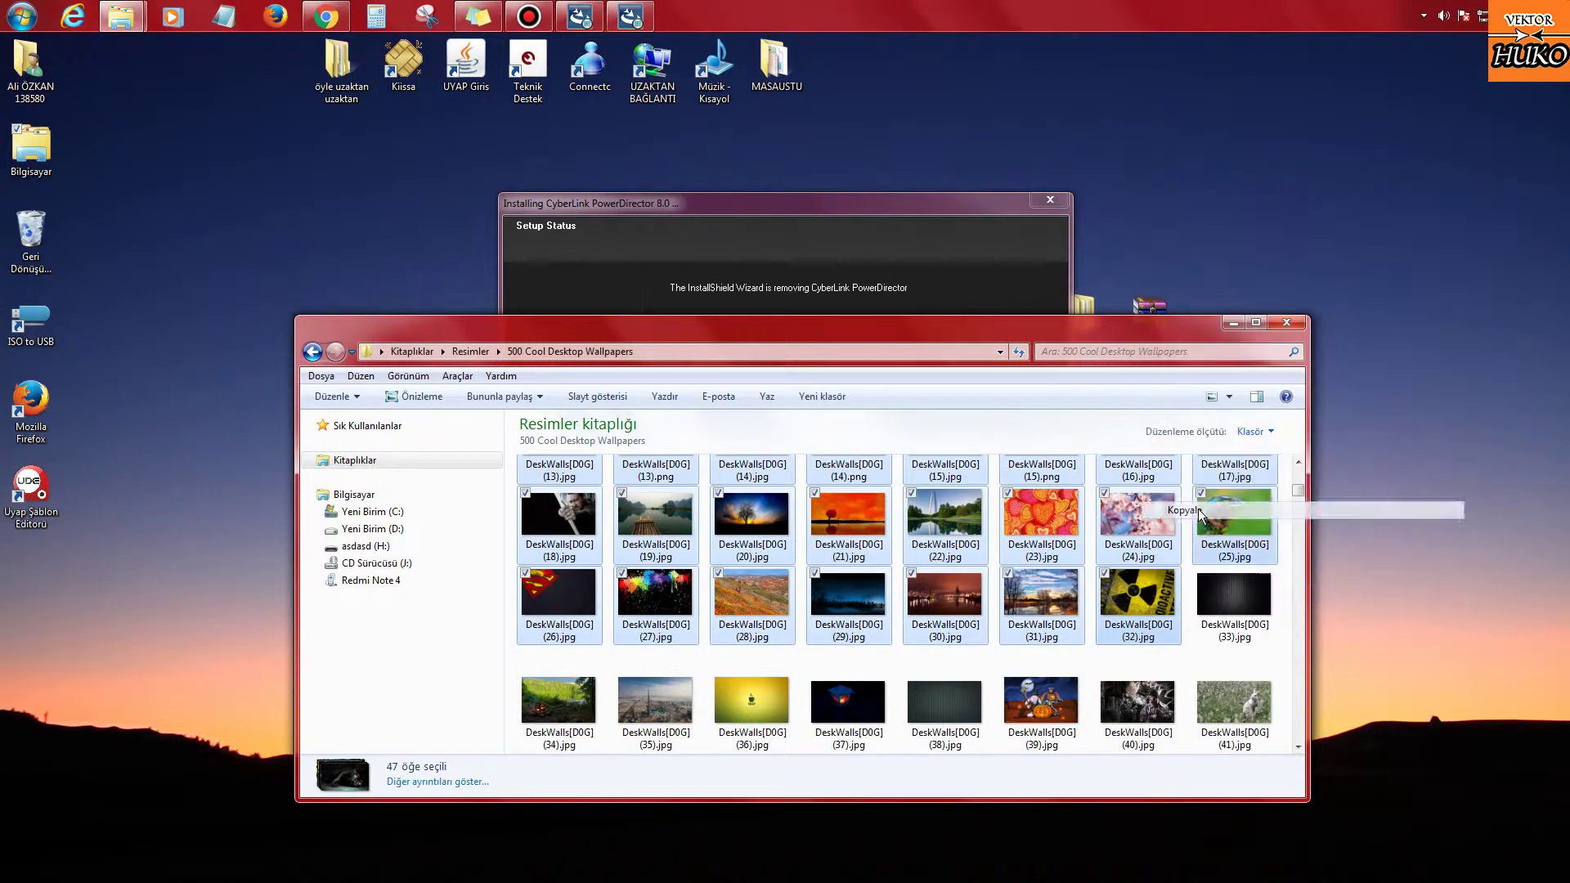
Step: Minimize the file window and create a desktop folder named "resimler"
{"action": "left_click", "coordinate": [1233, 323]}
{"action": "right_click", "coordinate": [1244, 119]}
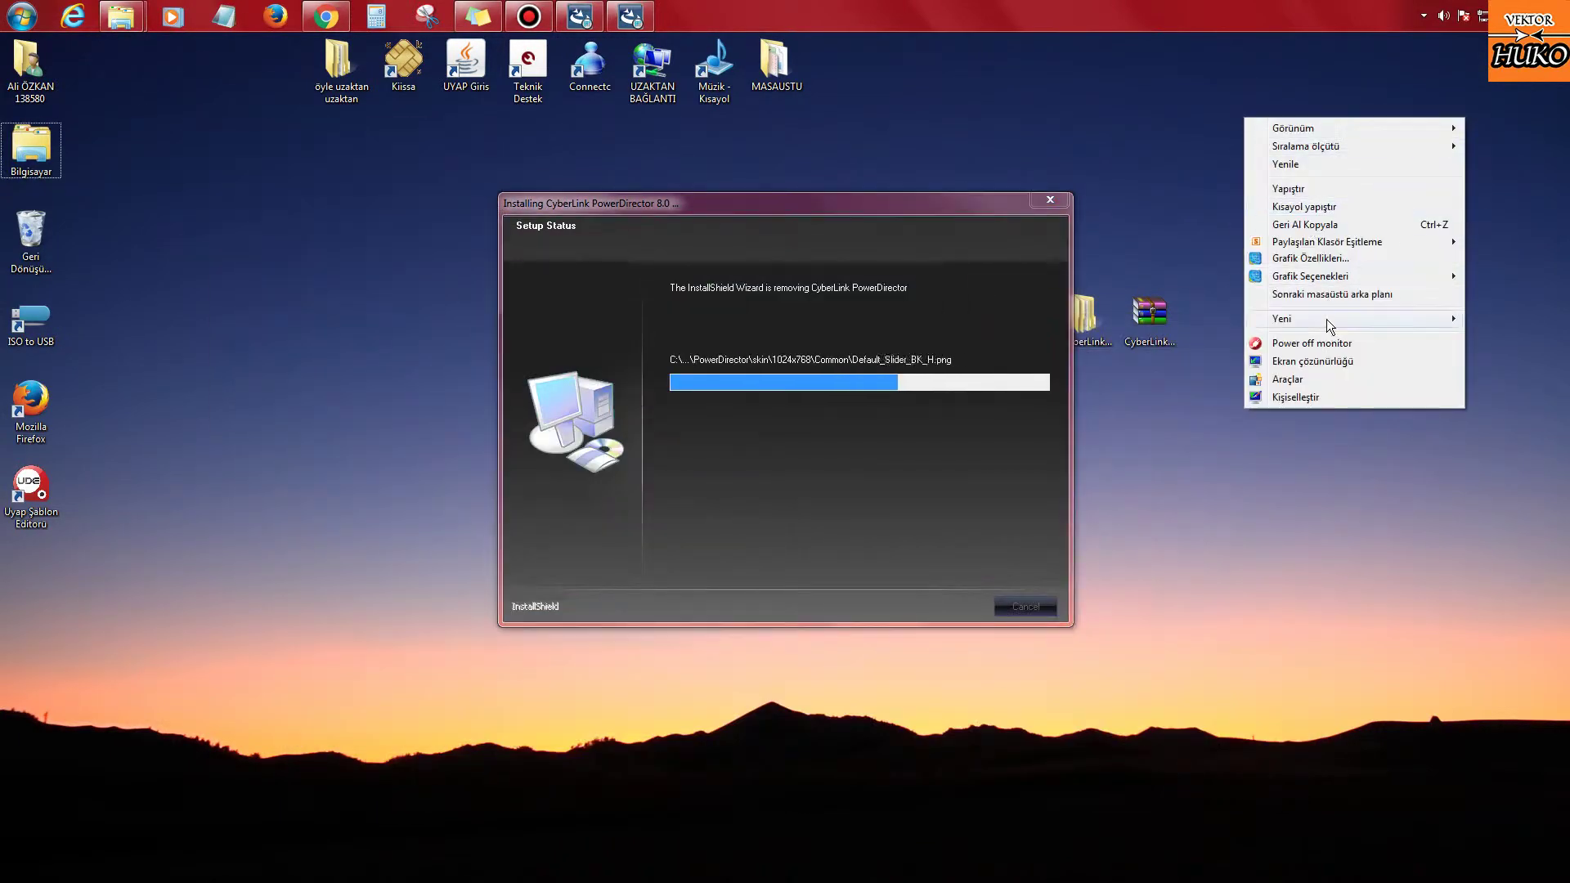
{"action": "left_click", "coordinate": [1170, 307]}
{"action": "right_click", "coordinate": [1281, 260]}
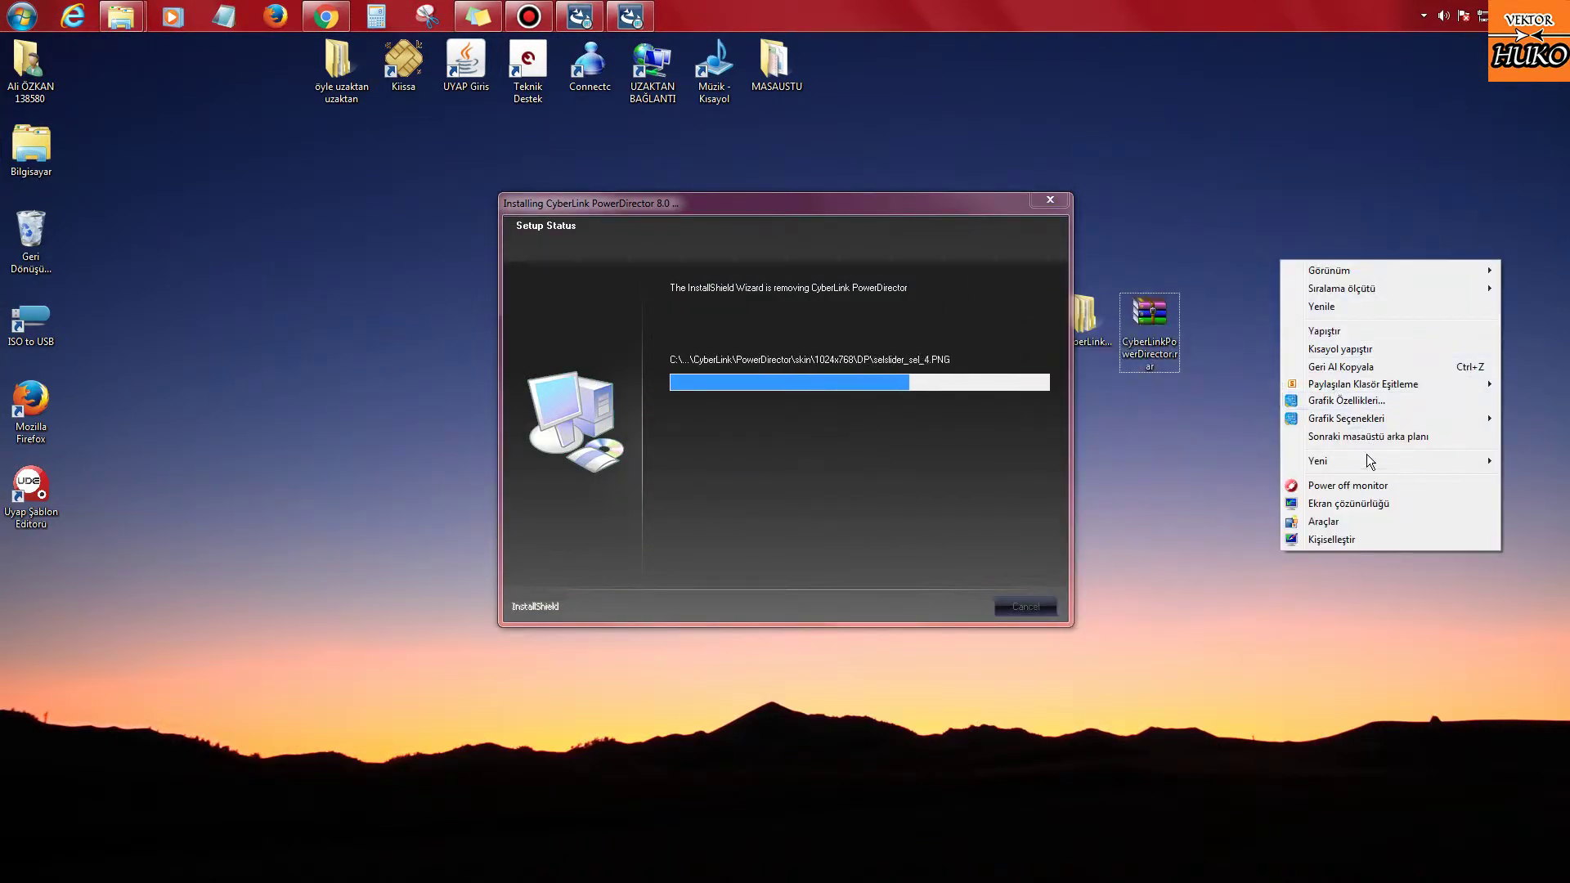
{"action": "mouse_move", "coordinate": [1366, 458]}
{"action": "left_click", "coordinate": [1257, 459]}
{"action": "key", "text": "Return"}
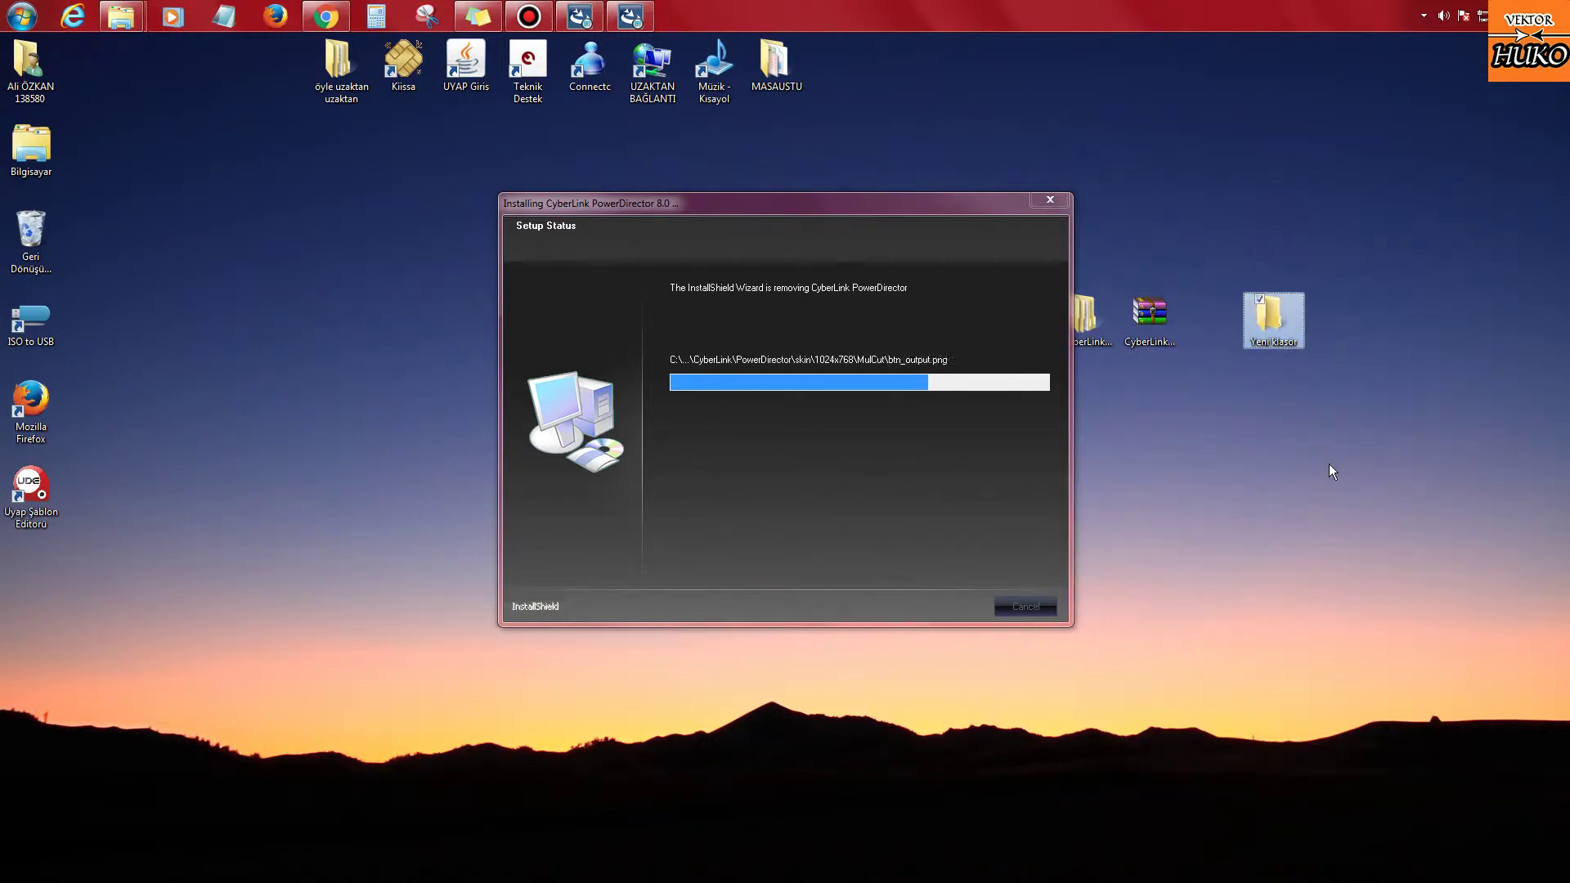
{"action": "key", "text": "F2"}
{"action": "type", "text": "res"}
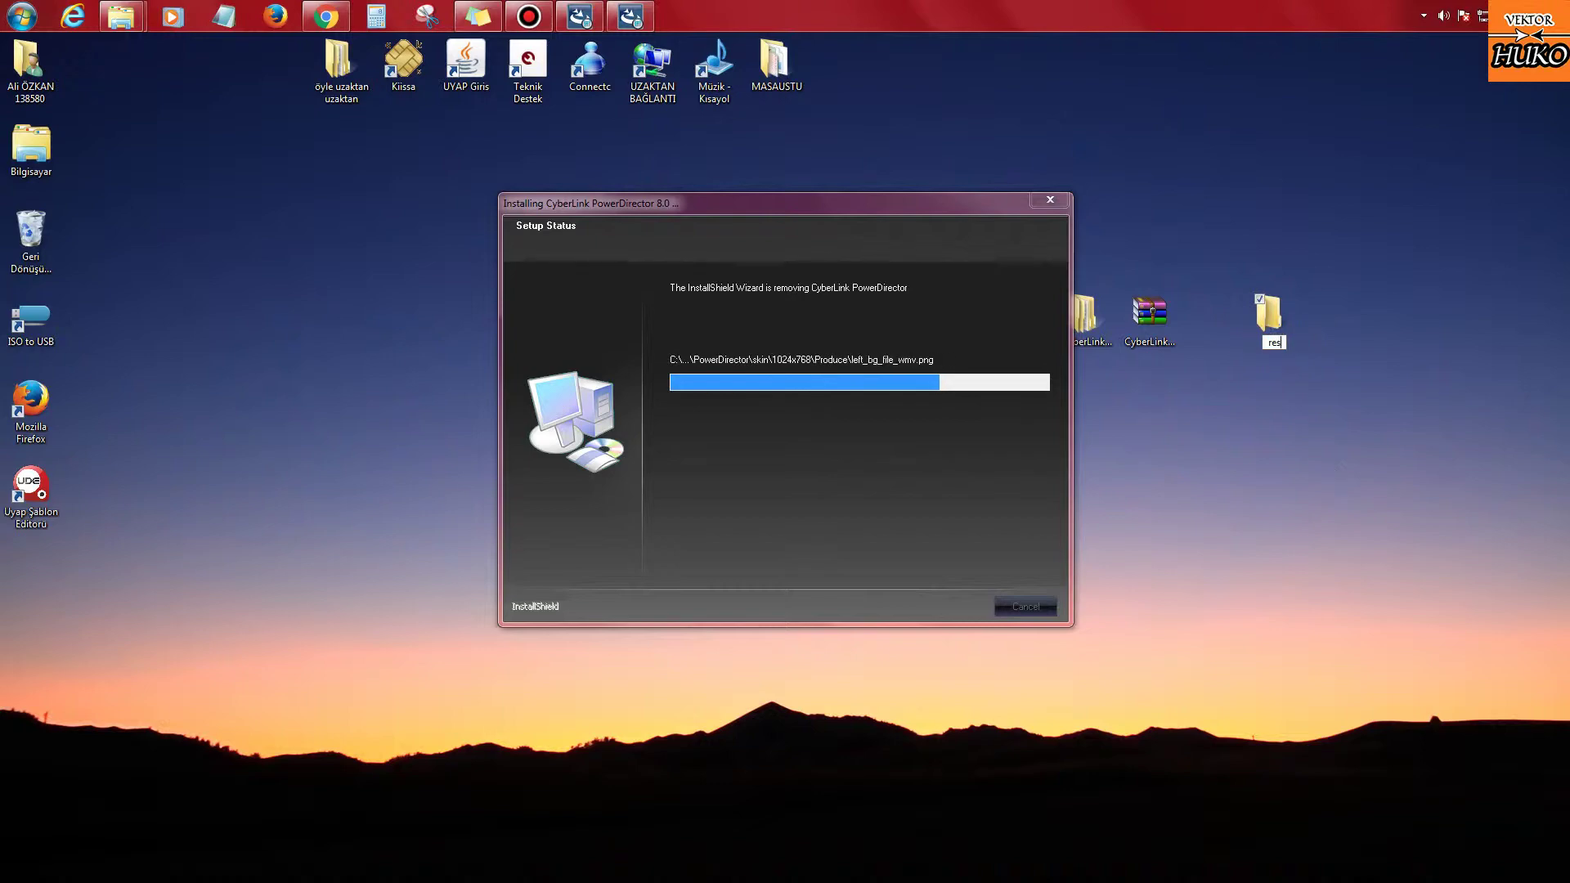
{"action": "type", "text": "imler"}
{"action": "key", "text": "Return"}
Step: Paste the copied wallpaper images into the resimler folder and close its window
{"action": "key", "text": "Return"}
{"action": "right_click", "coordinate": [939, 533]}
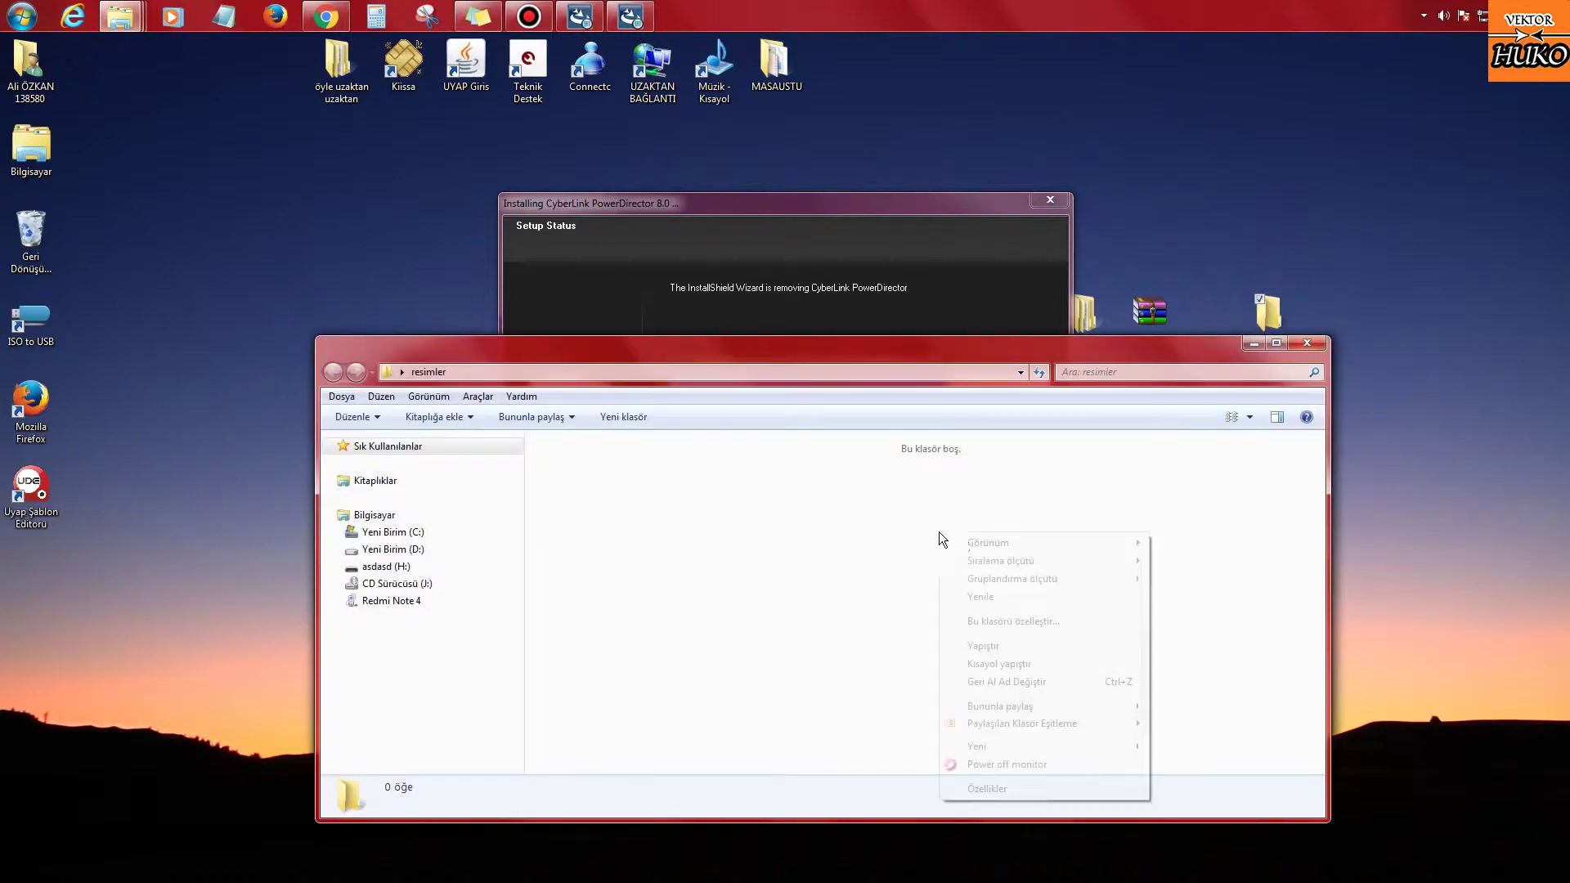
{"action": "left_click", "coordinate": [981, 645]}
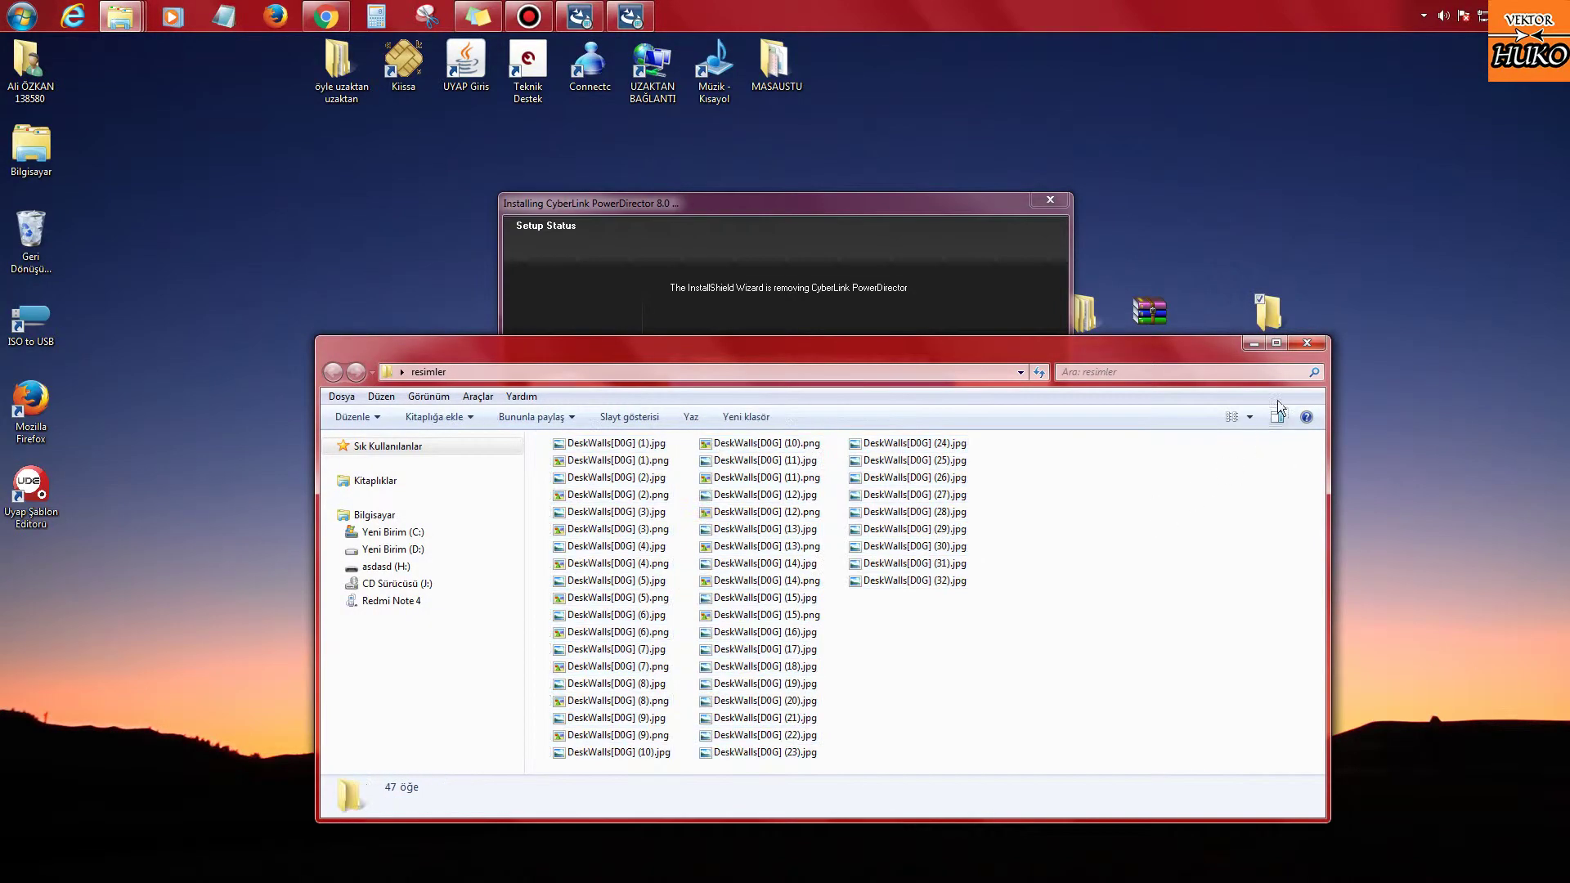
{"action": "left_click", "coordinate": [1313, 347]}
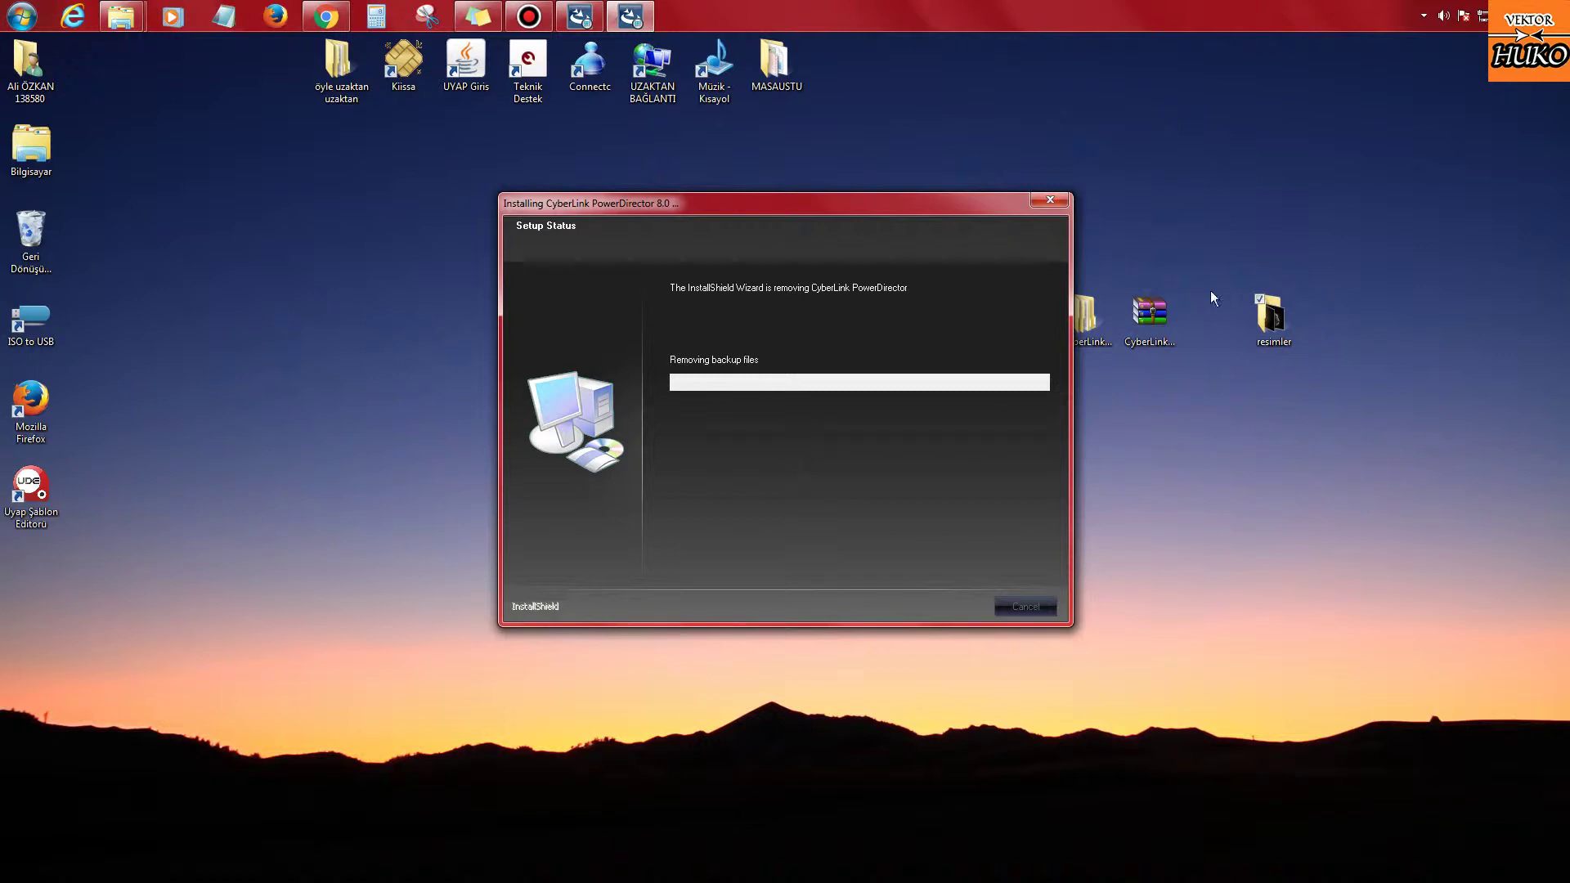
Step: Examine the CYBERLINK SERIAL.txt file and the other installer files in the CyberLink Power Director folder
{"action": "double_click", "coordinate": [1088, 314]}
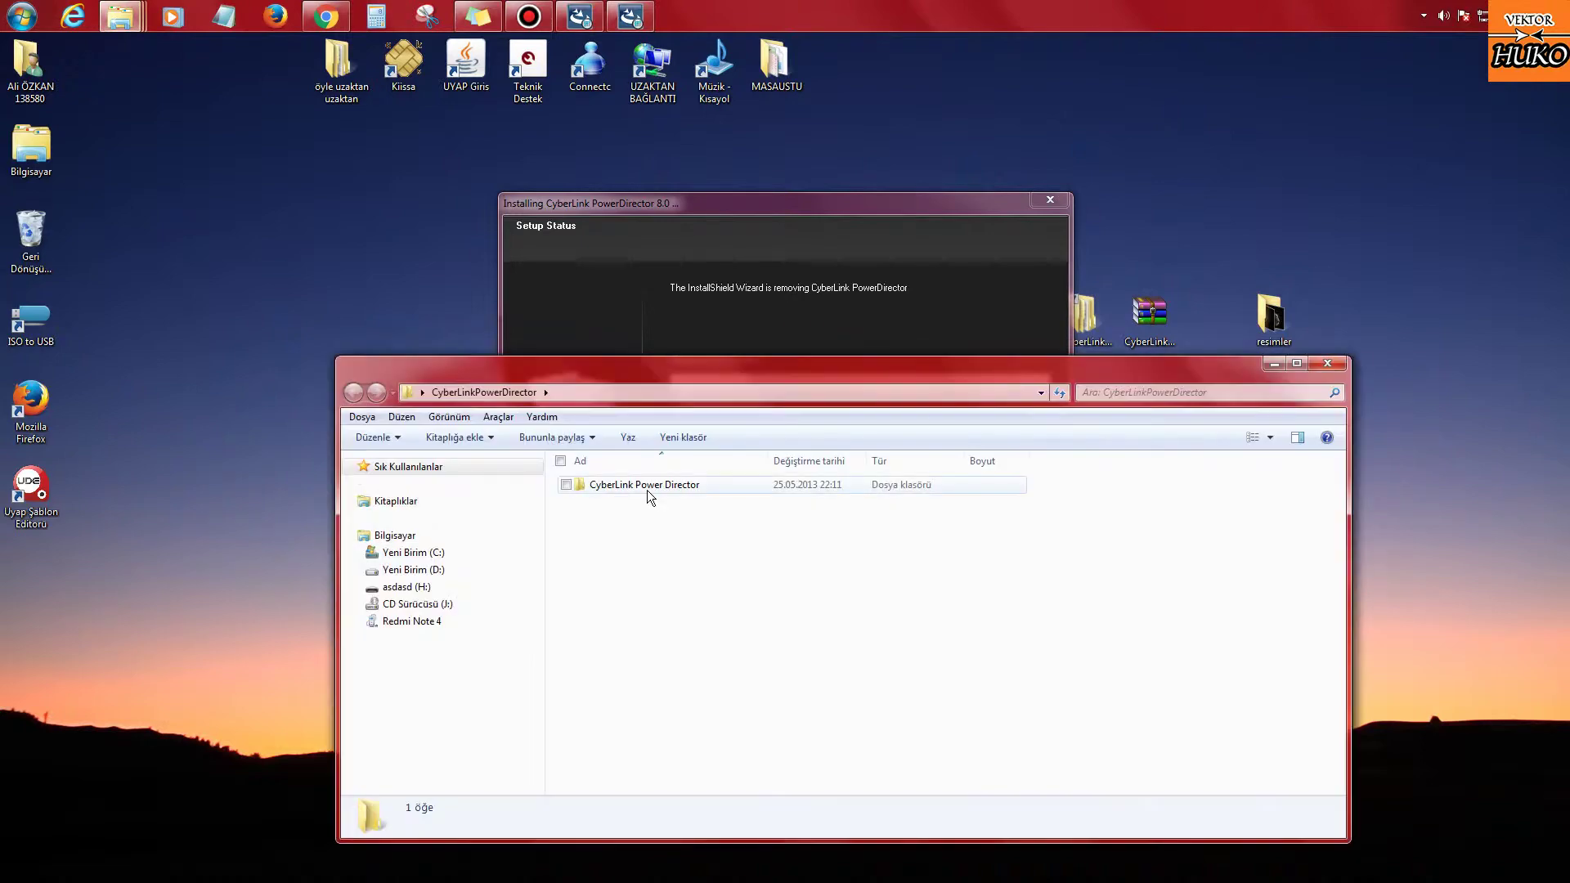
{"action": "double_click", "coordinate": [646, 486]}
{"action": "scroll", "coordinate": [654, 663], "scroll_direction": "down", "scroll_amount": 7}
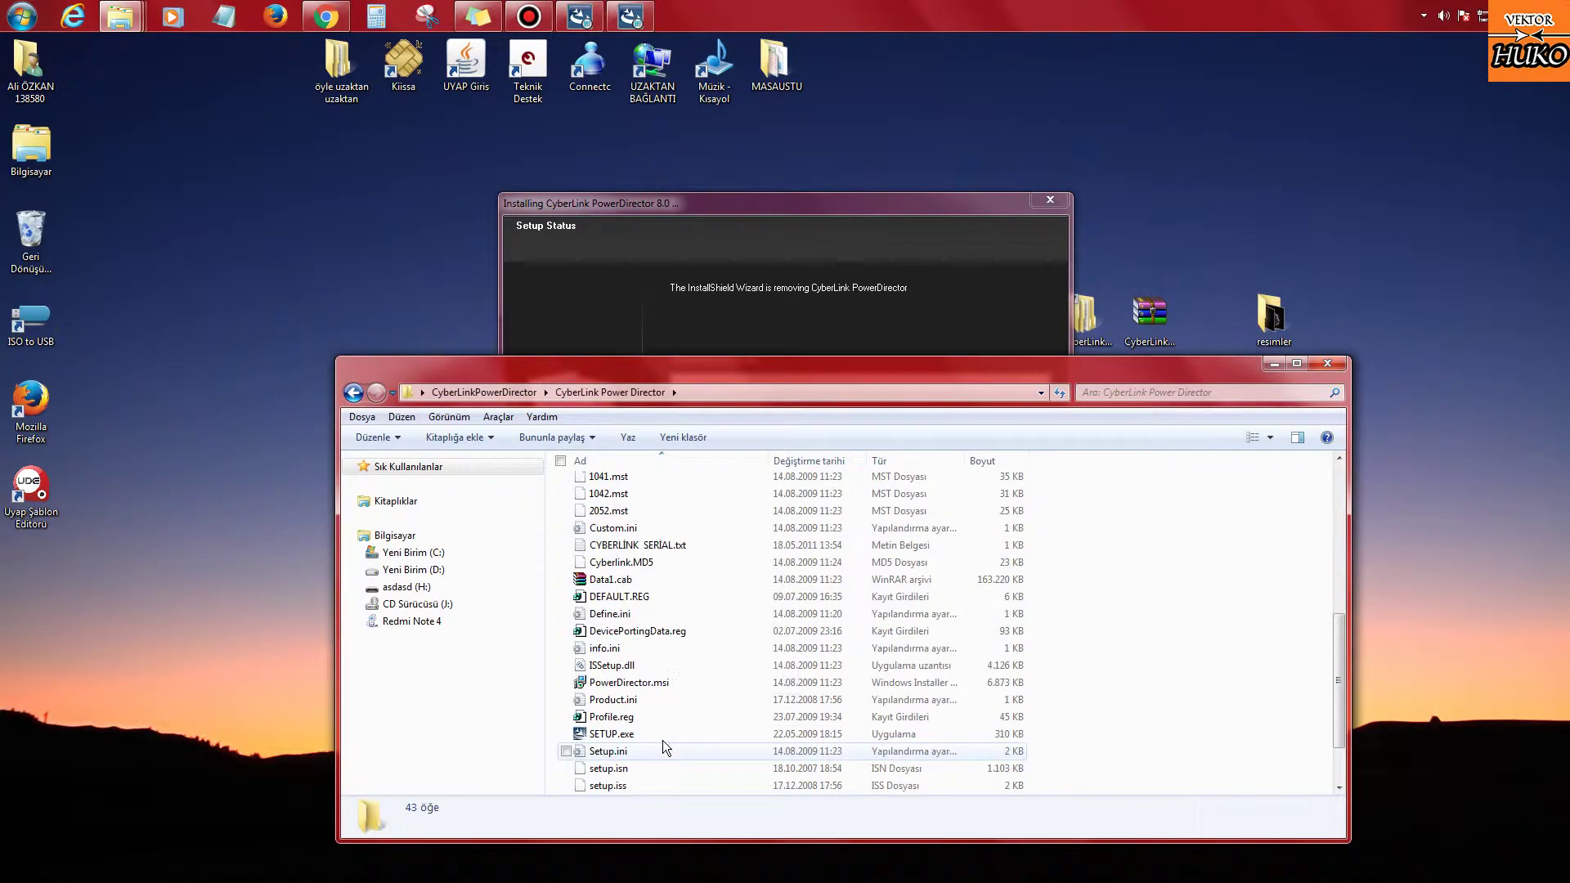
{"action": "scroll", "coordinate": [641, 581], "scroll_direction": "down", "scroll_amount": 2}
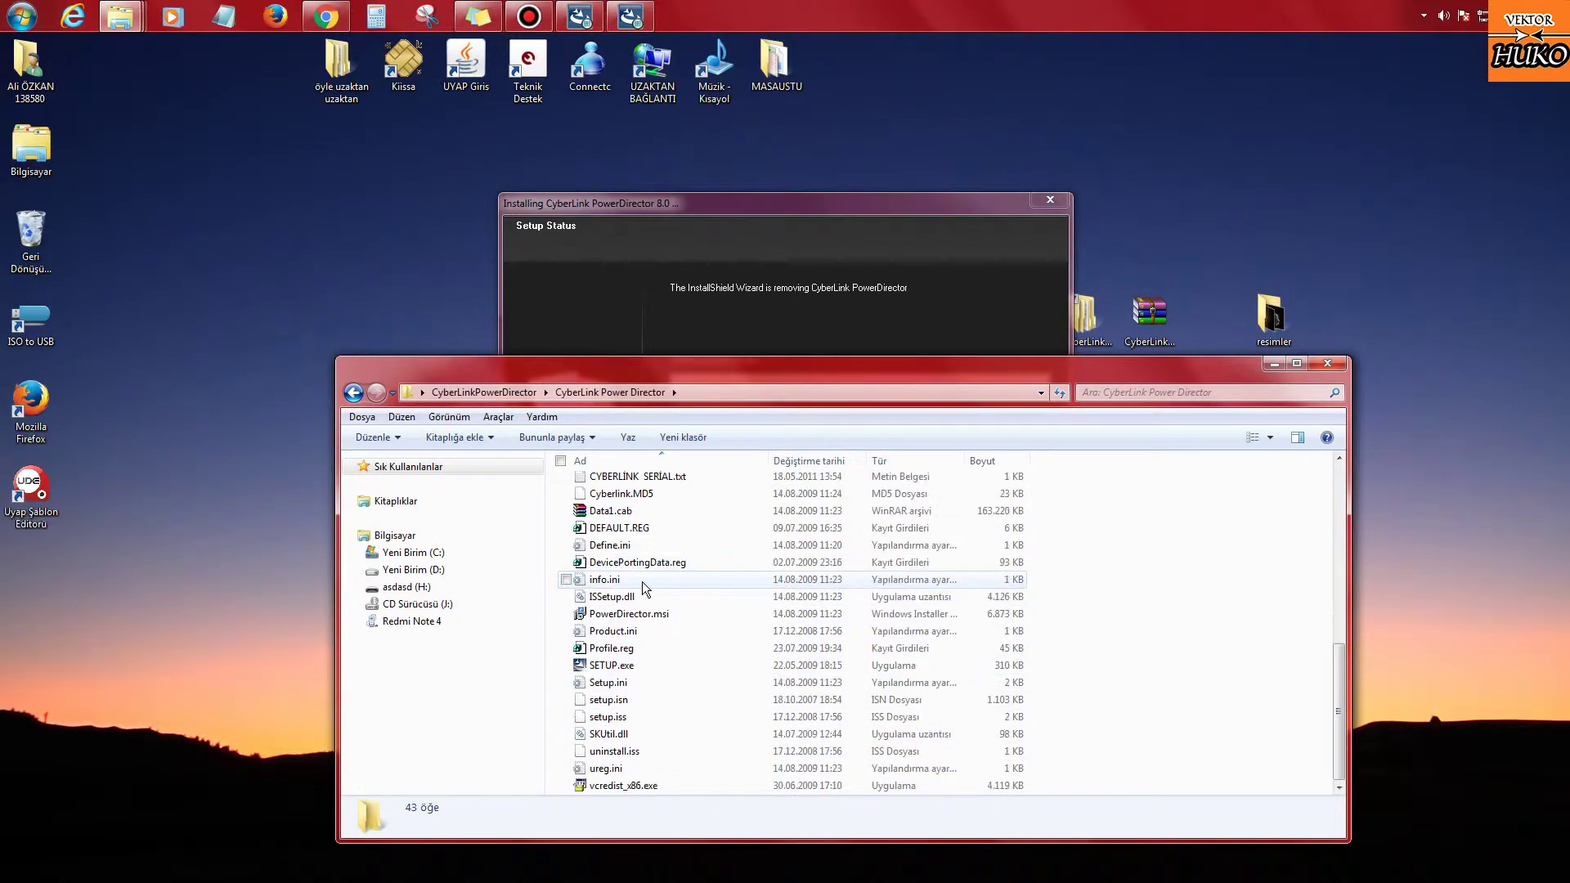
{"action": "double_click", "coordinate": [632, 480]}
{"action": "left_click", "coordinate": [1034, 139]}
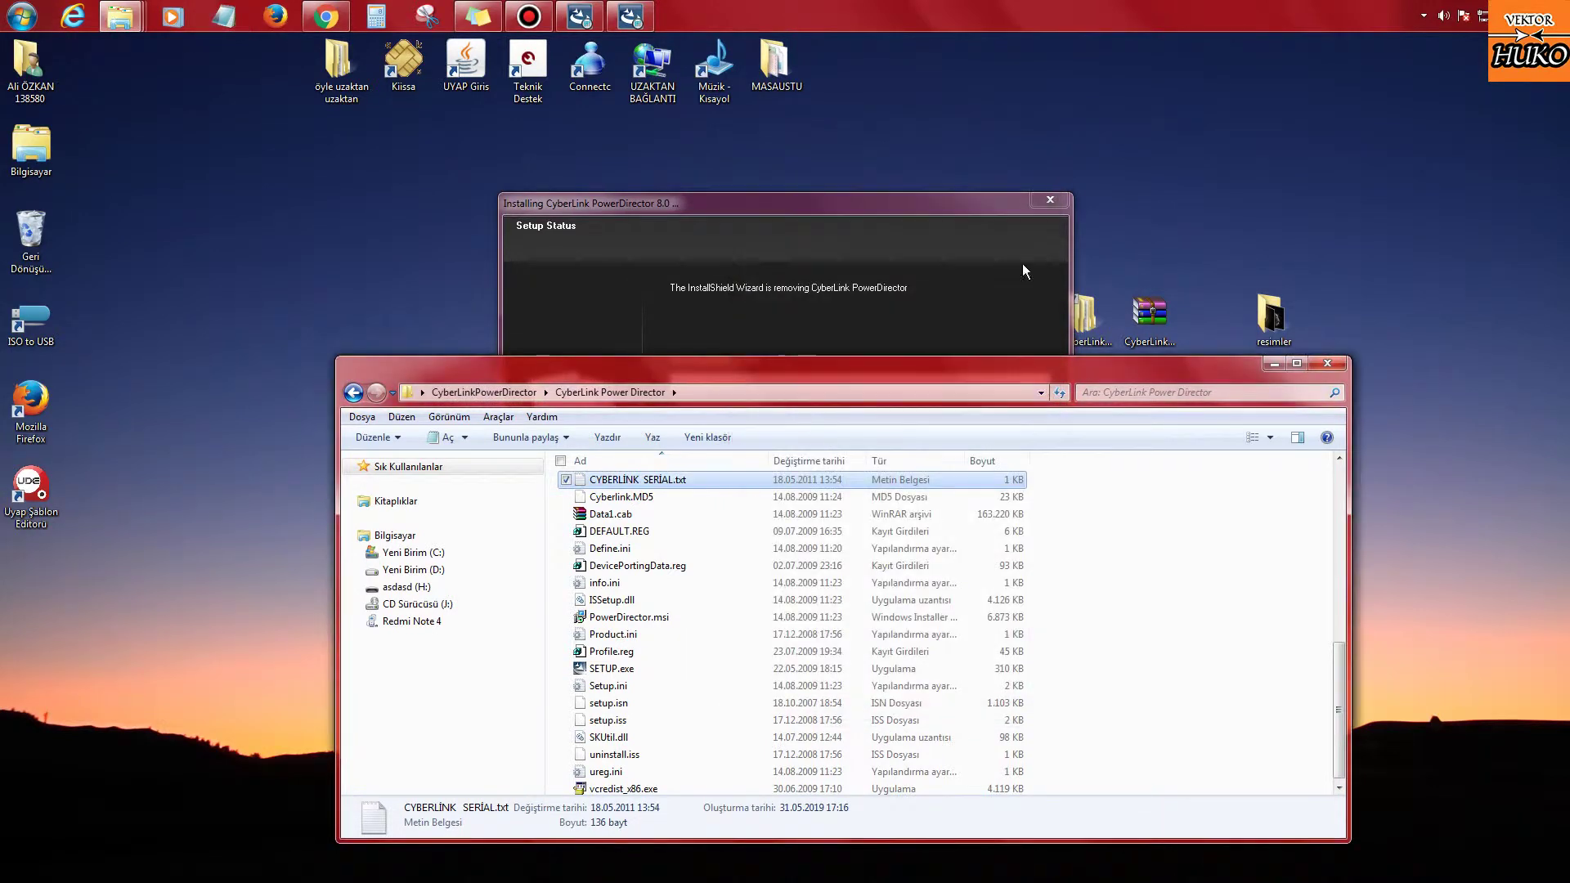
{"action": "scroll", "coordinate": [840, 649], "scroll_direction": "up", "scroll_amount": 9}
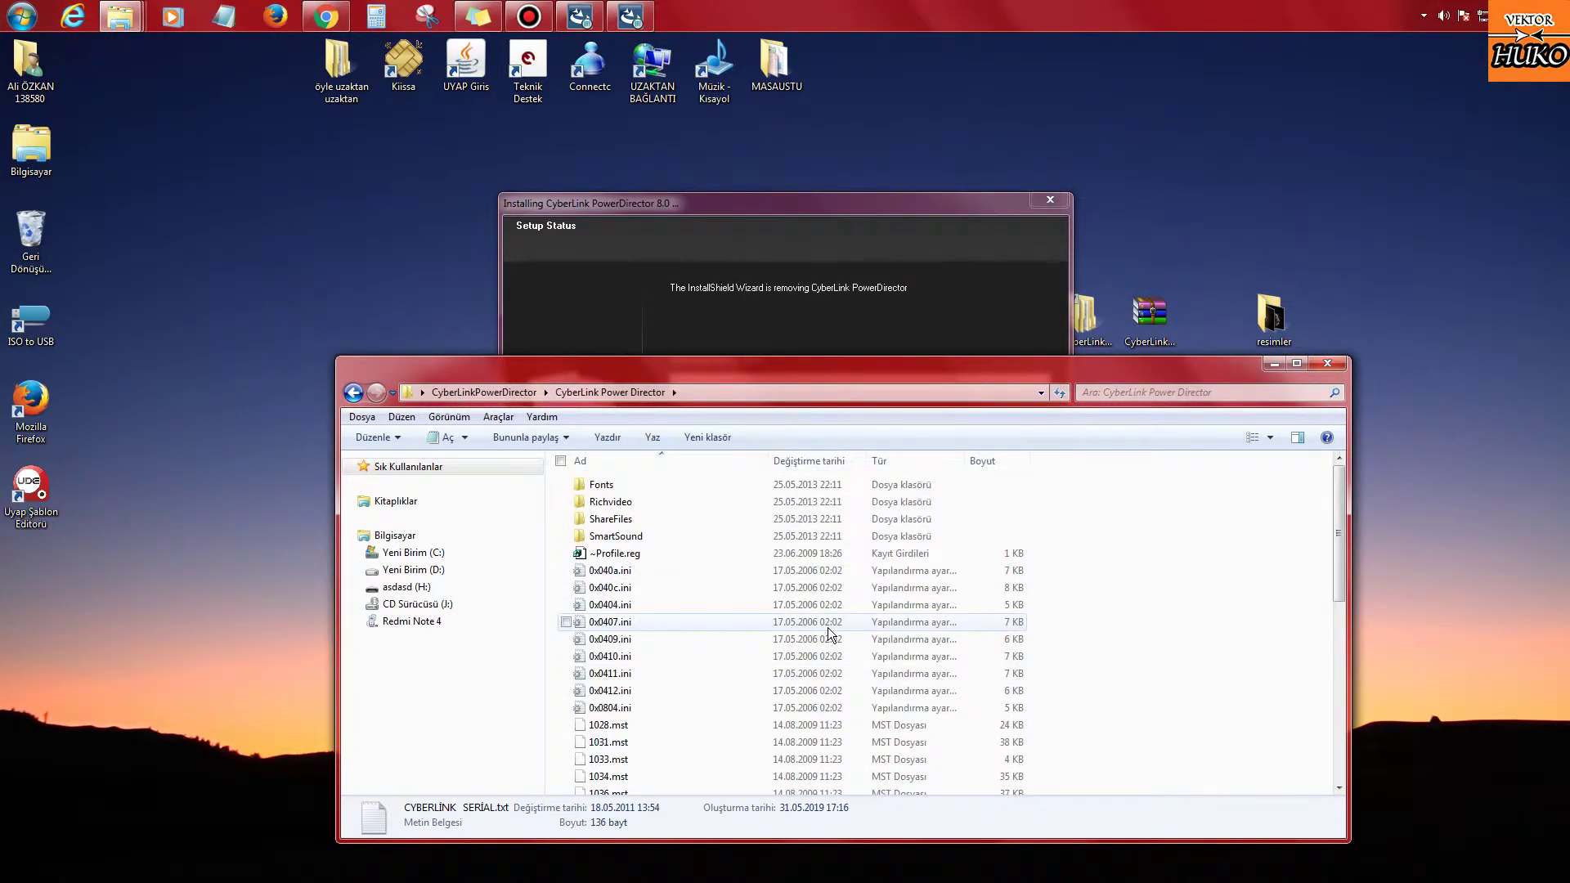
{"action": "scroll", "coordinate": [827, 626], "scroll_direction": "down", "scroll_amount": 8}
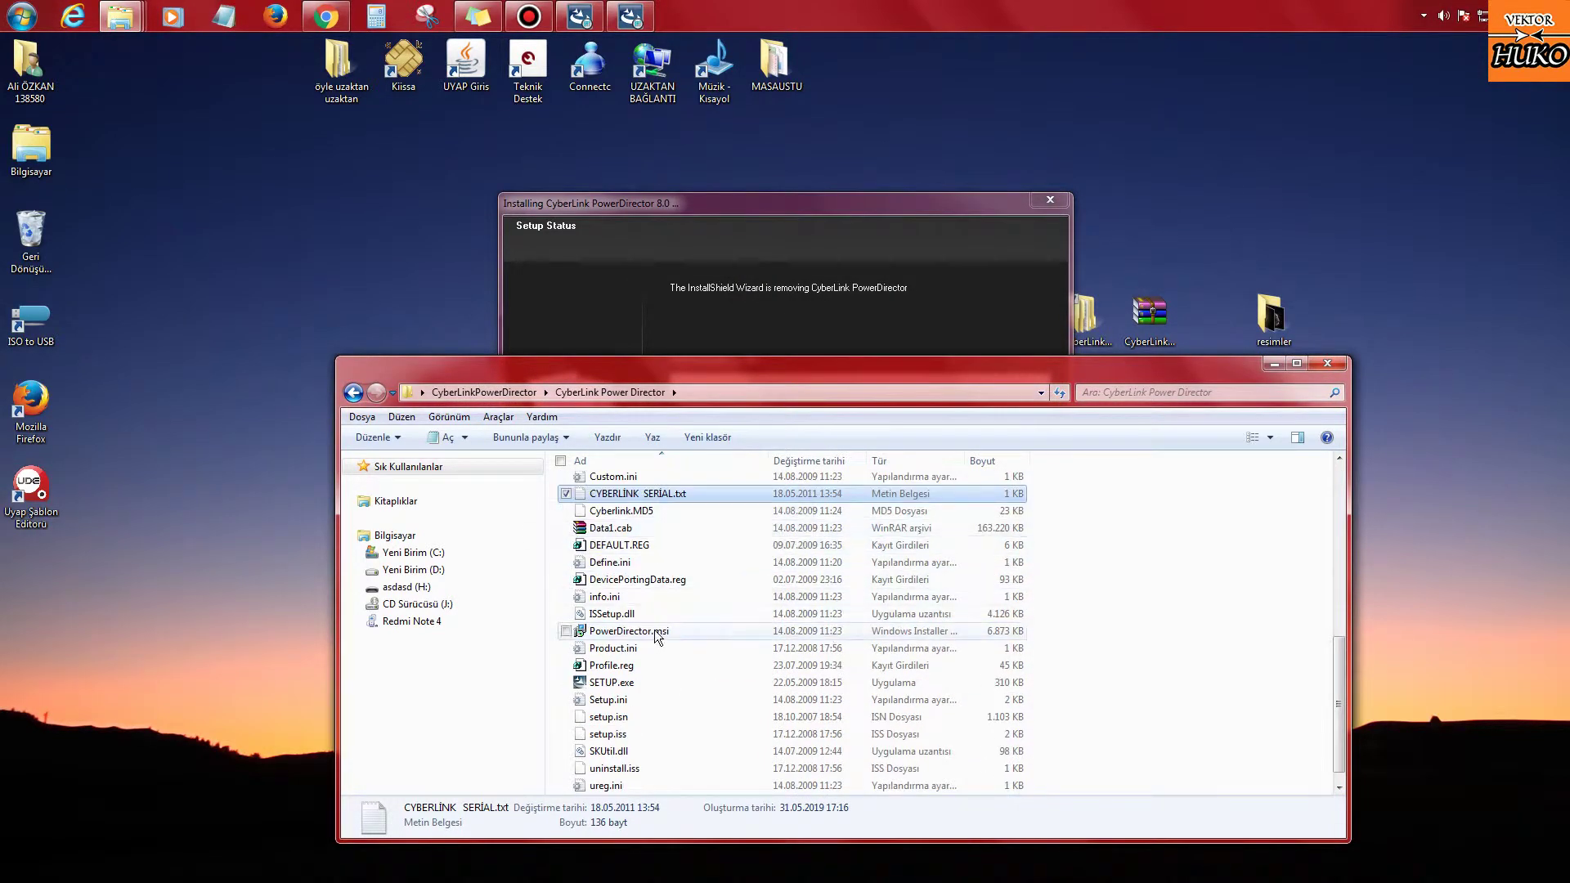
{"action": "scroll", "coordinate": [654, 630], "scroll_direction": "down", "scroll_amount": 1}
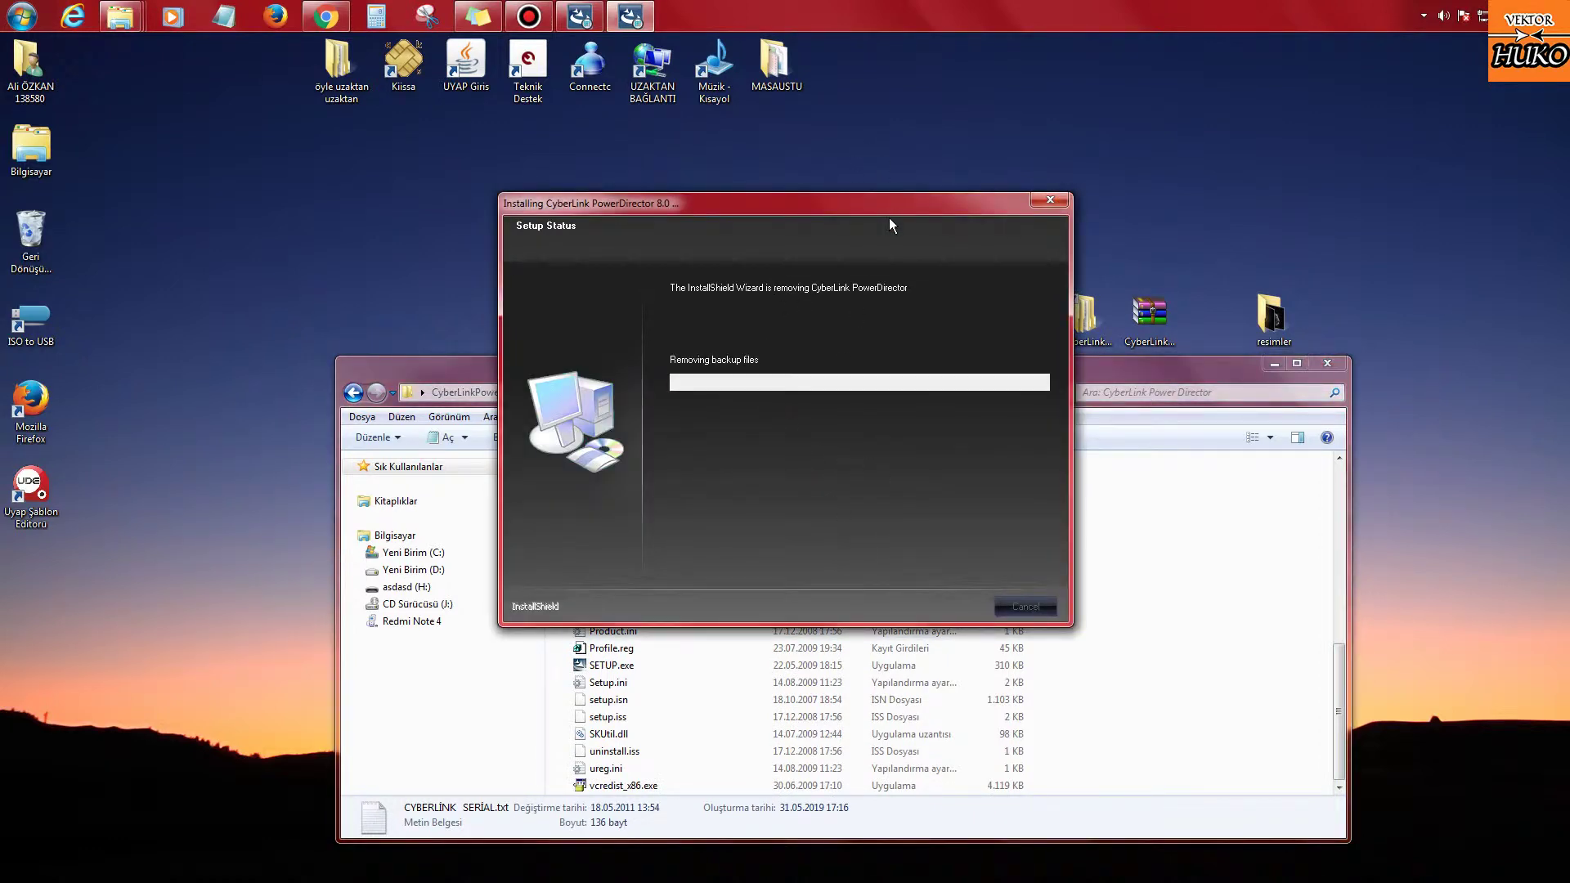
Step: Move the uninstall progress window aside, minimize the folder window and refresh the desktop
{"action": "left_click_drag", "start_coordinate": [892, 209], "coordinate": [590, 168]}
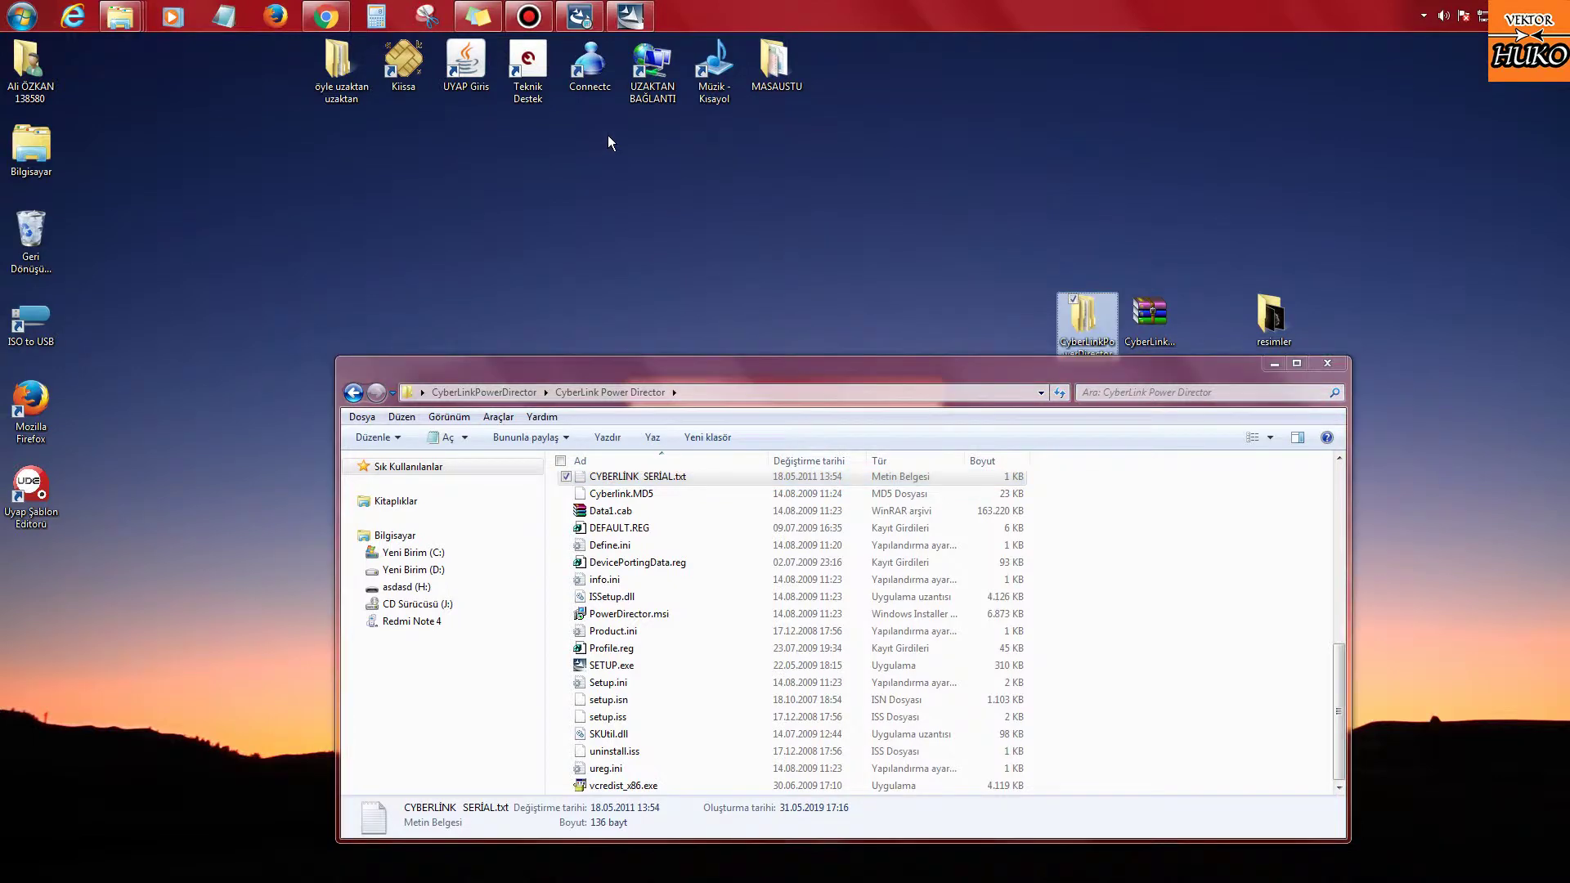
{"action": "left_click", "coordinate": [1274, 363]}
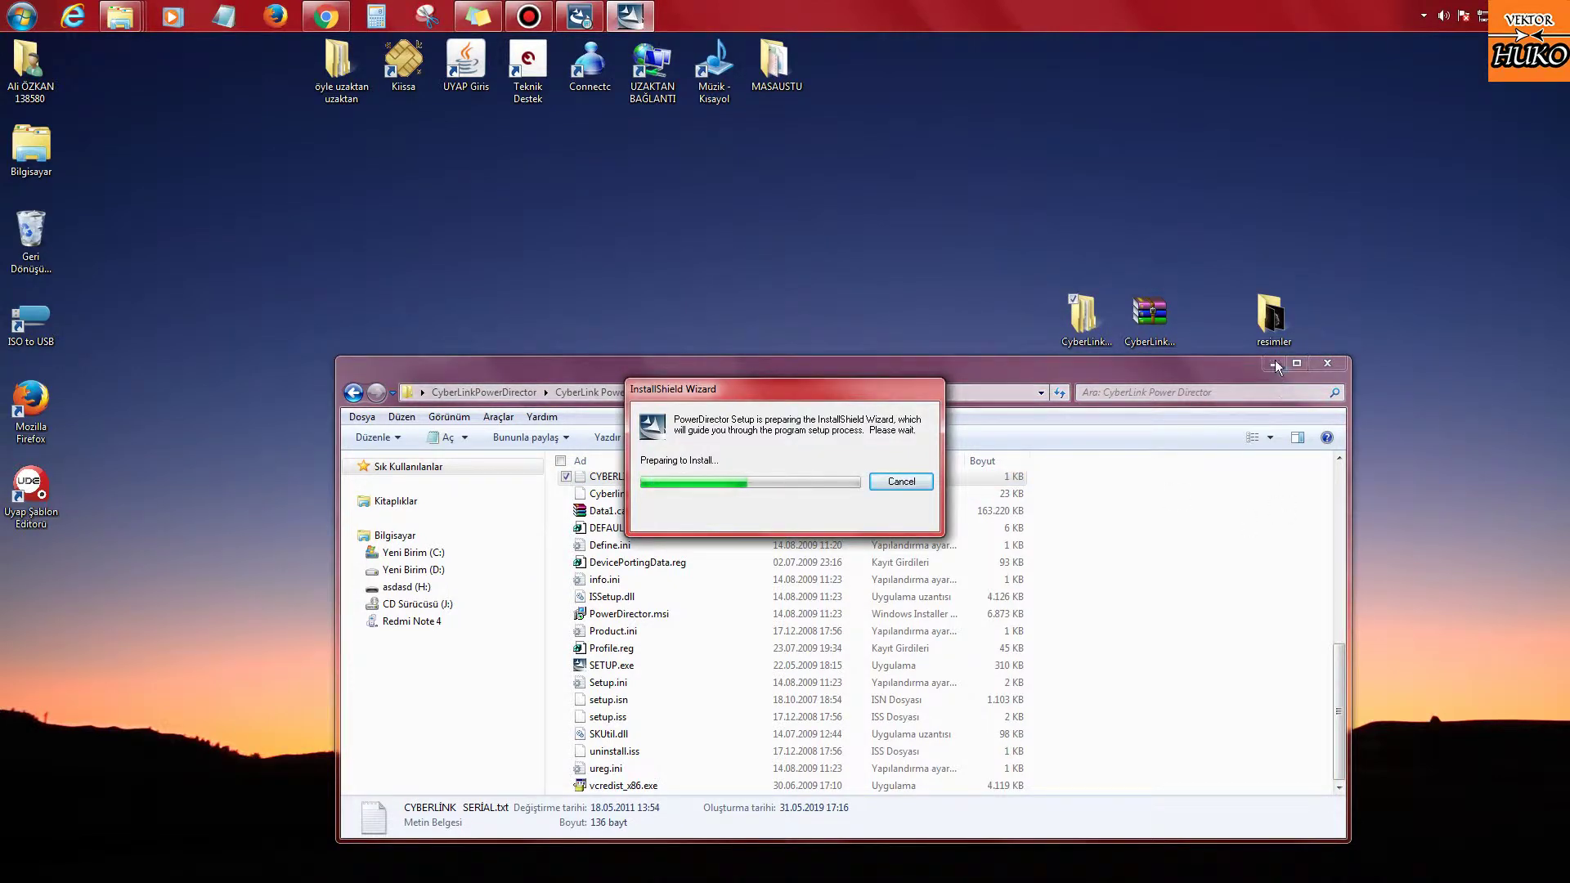
{"action": "right_click", "coordinate": [832, 400]}
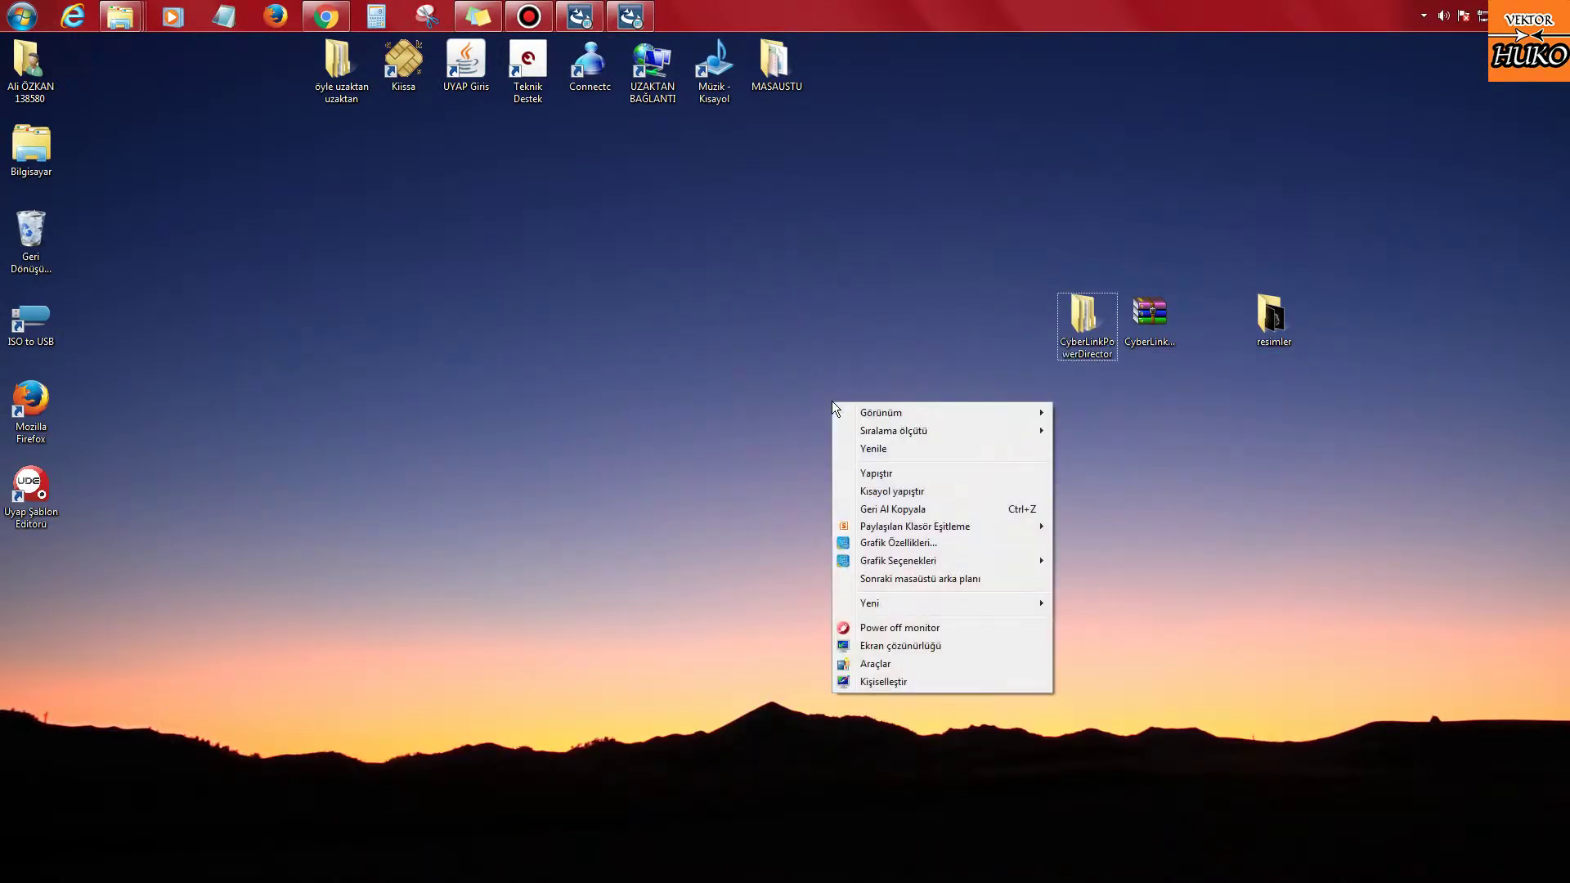
{"action": "left_click", "coordinate": [871, 449]}
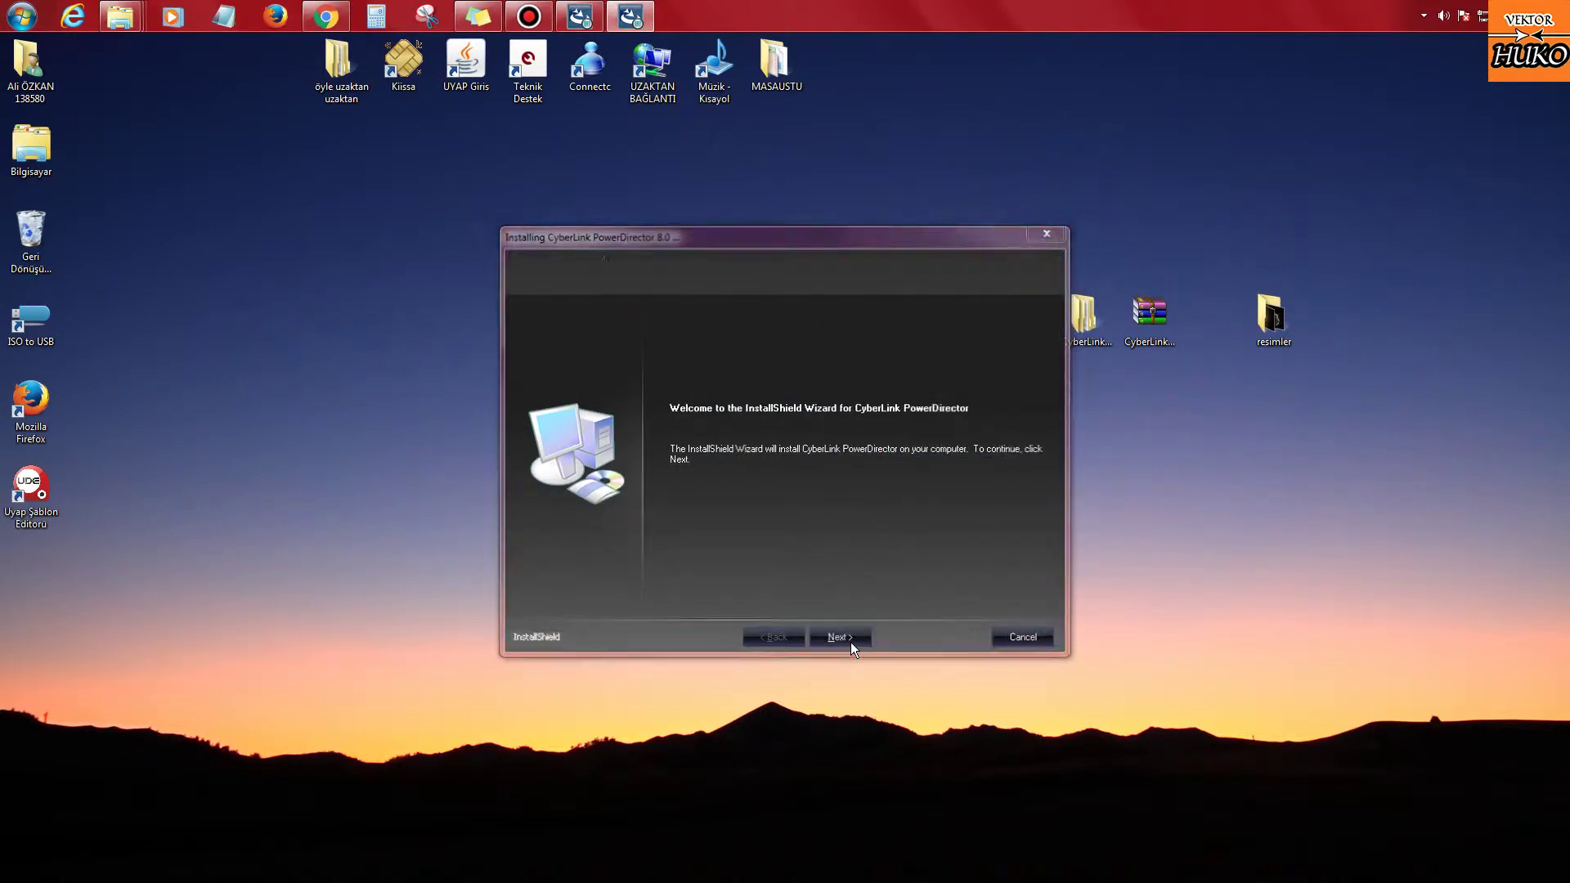
Step: Advance the PowerDirector 8.0 setup wizard to the destination folder choice, keeping the default customer information
{"action": "left_click", "coordinate": [849, 639]}
{"action": "left_click", "coordinate": [842, 639]}
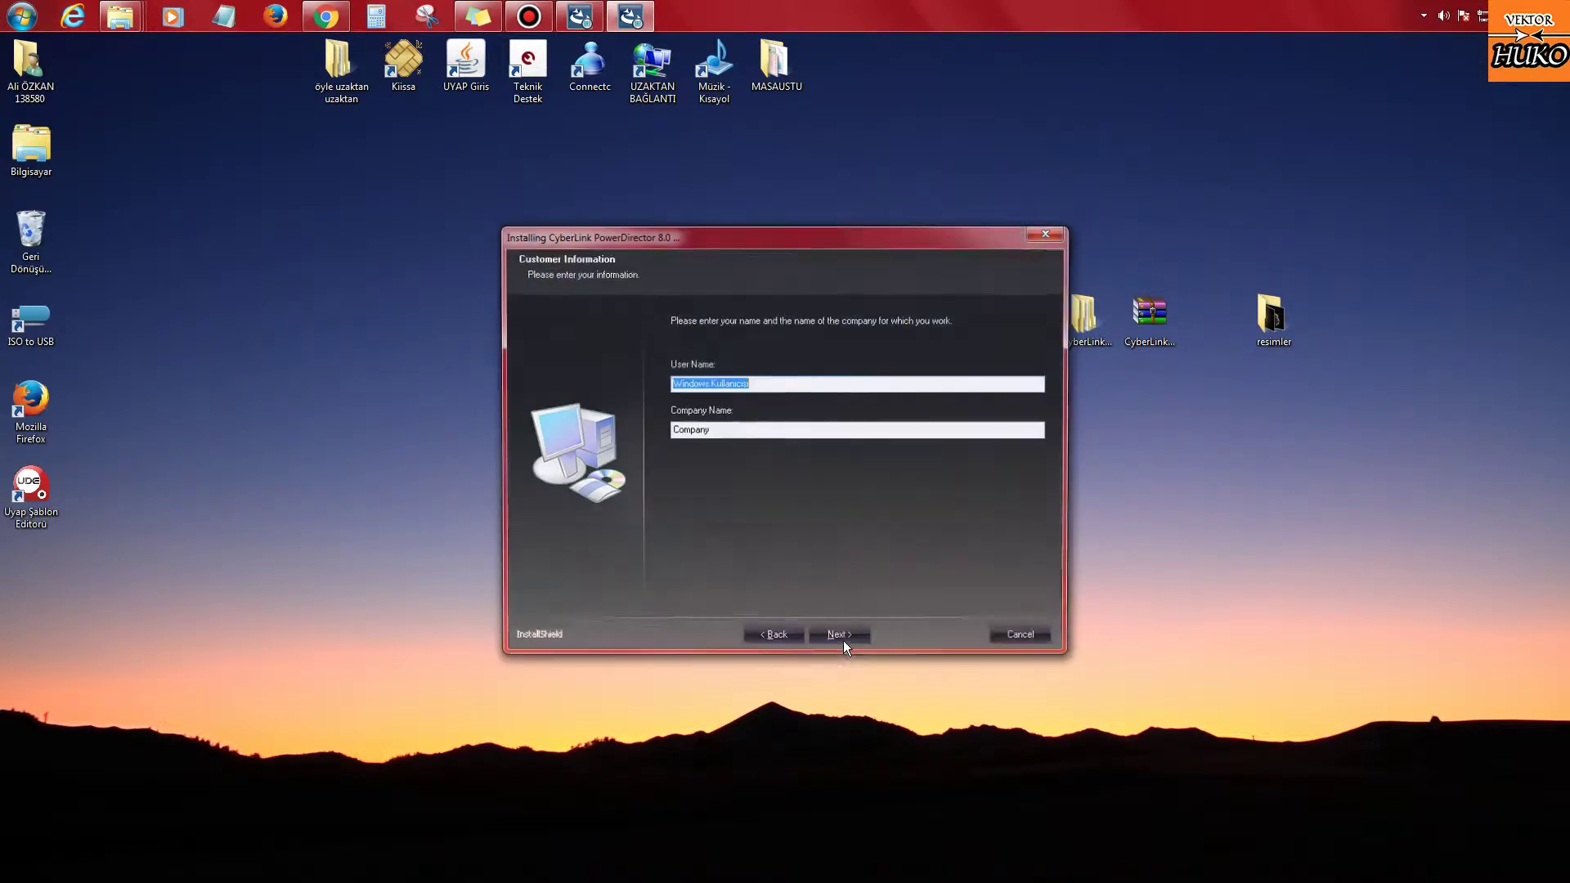
{"action": "left_click", "coordinate": [842, 639]}
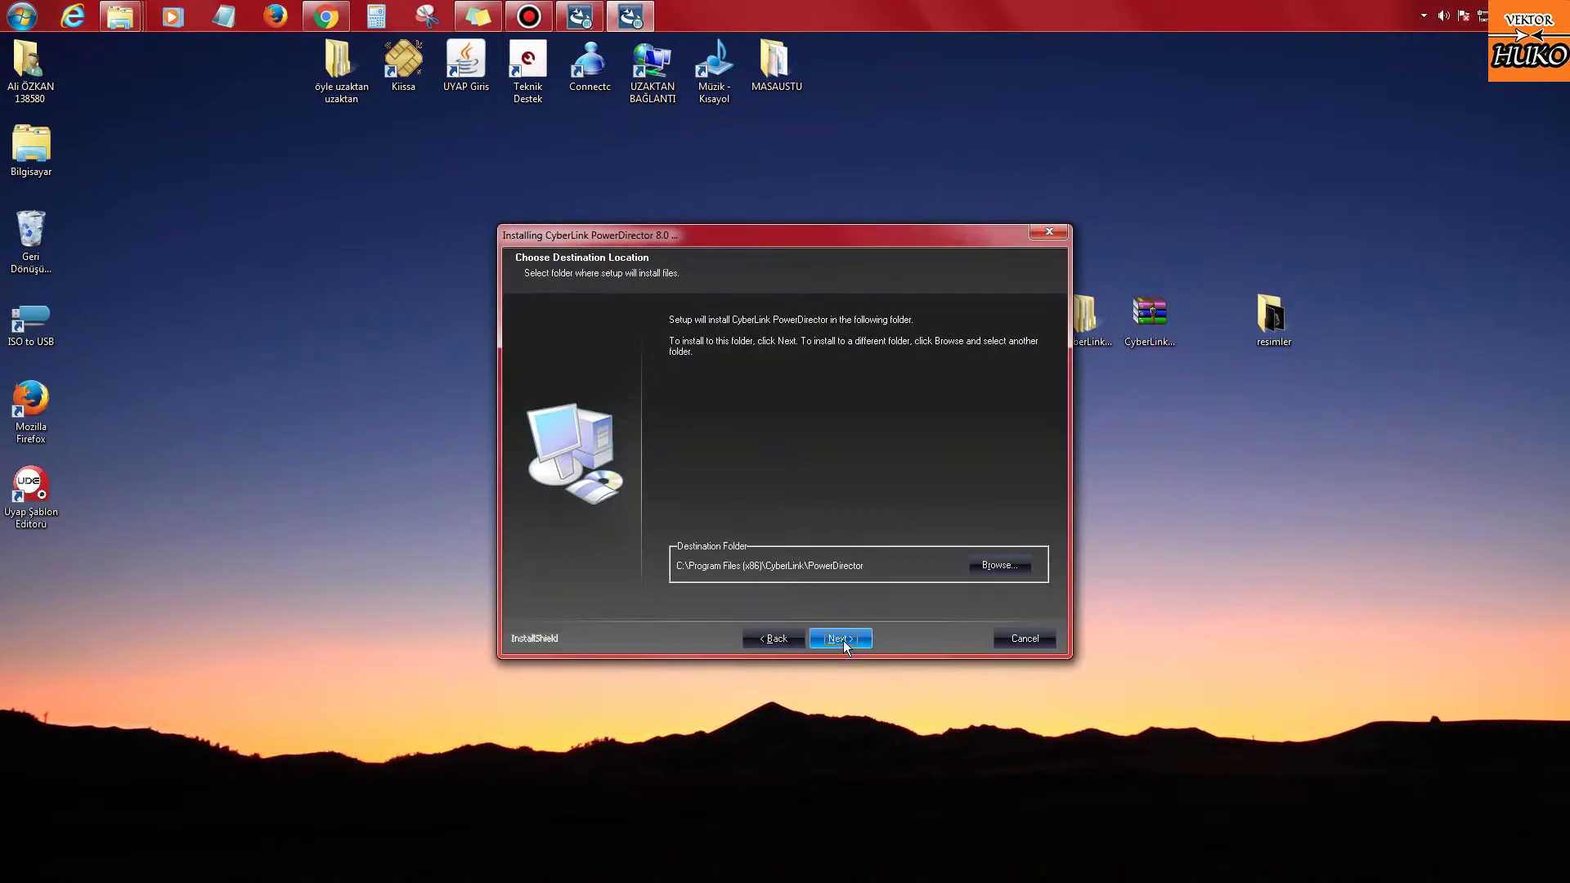
Step: Accept the default PowerDirector destination folder and the listed program items to start the installation
{"action": "left_click", "coordinate": [842, 639]}
{"action": "left_click", "coordinate": [842, 637]}
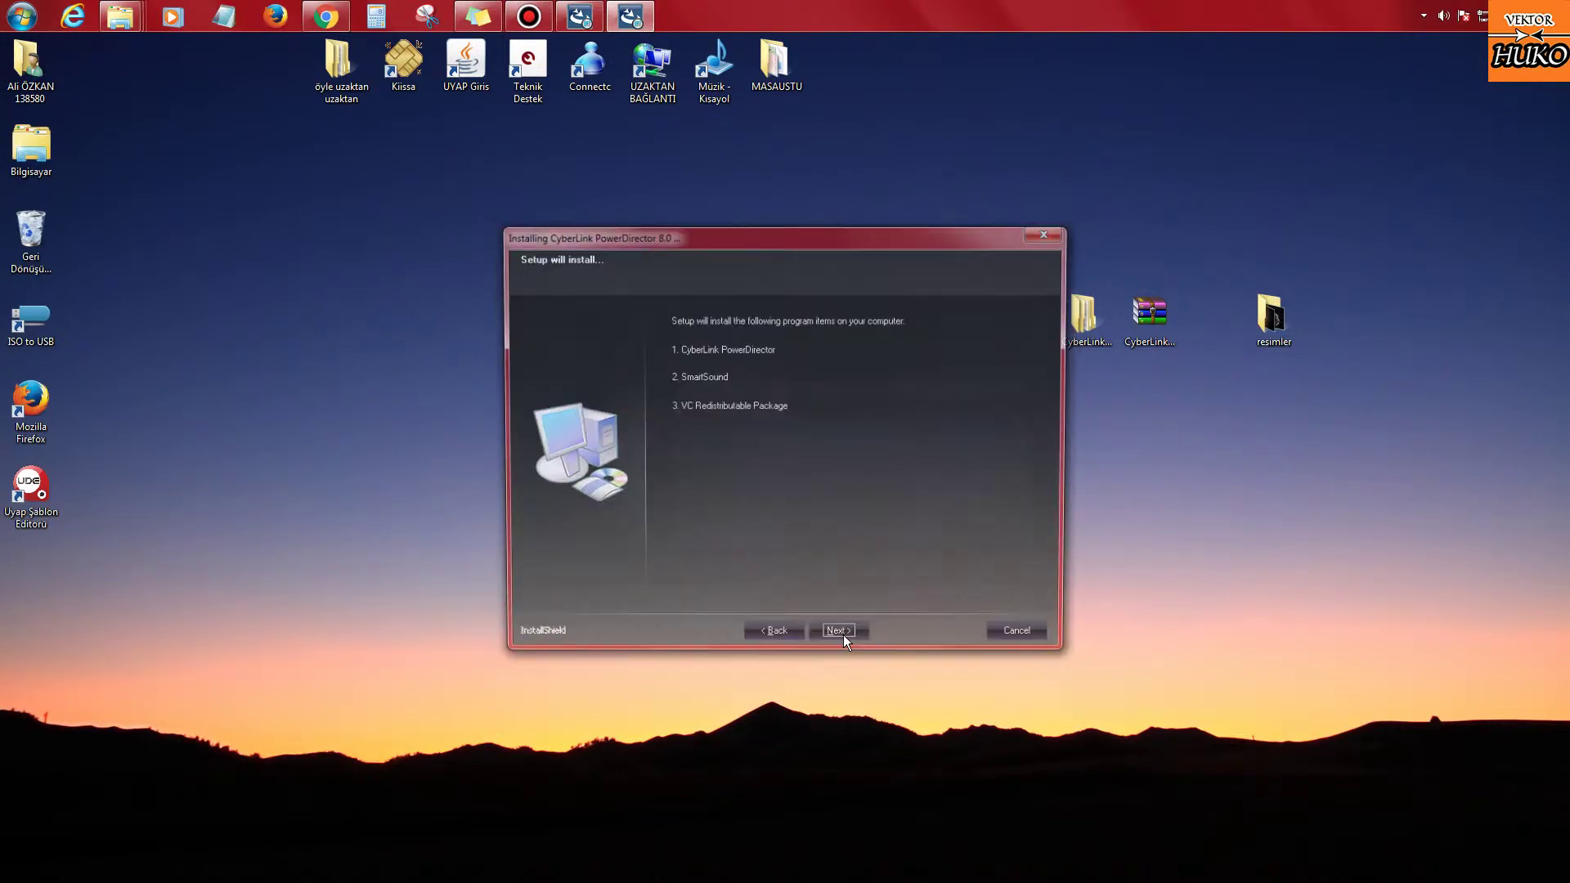
{"action": "left_click", "coordinate": [842, 635]}
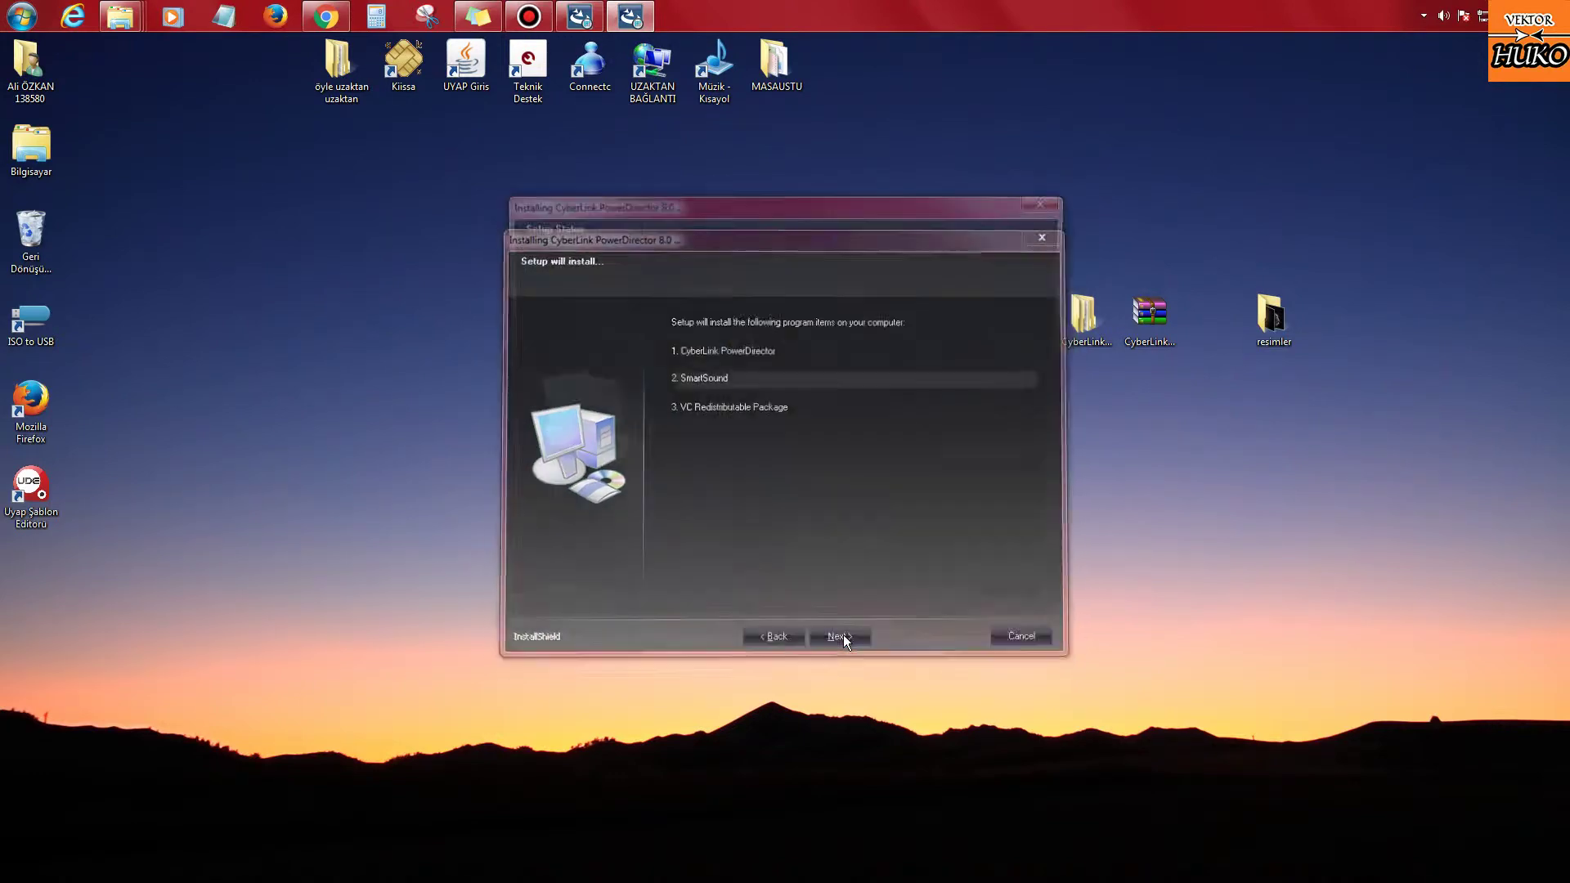
{"action": "right_click", "coordinate": [1179, 478]}
{"action": "left_click", "coordinate": [1234, 521]}
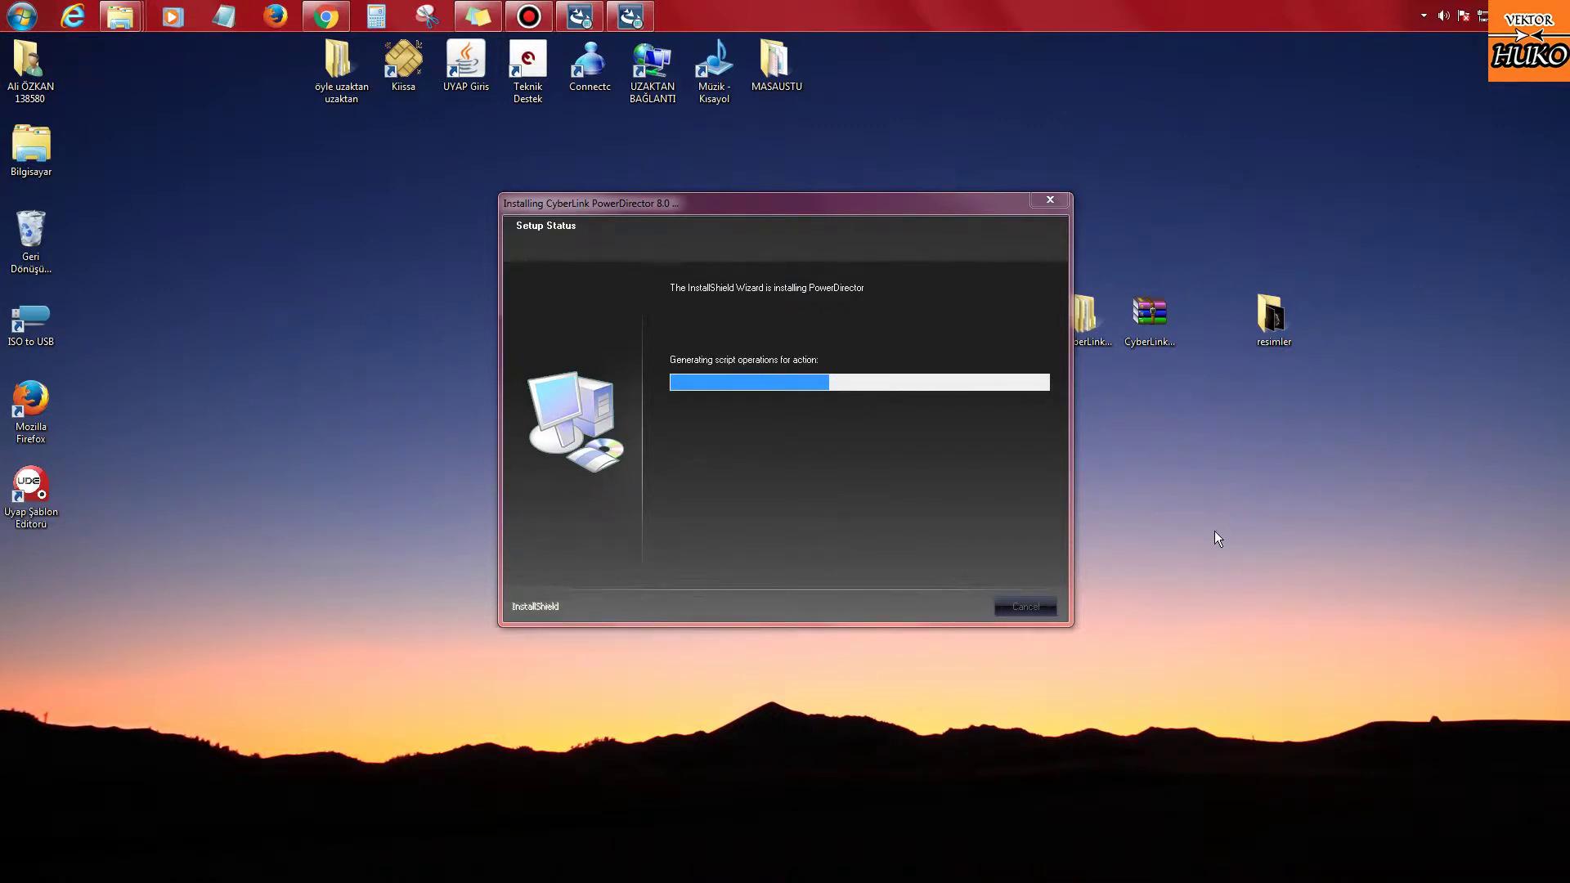
{"action": "right_click", "coordinate": [1244, 522]}
{"action": "left_click", "coordinate": [1296, 566]}
{"action": "right_click", "coordinate": [153, 396]}
{"action": "left_click", "coordinate": [209, 444]}
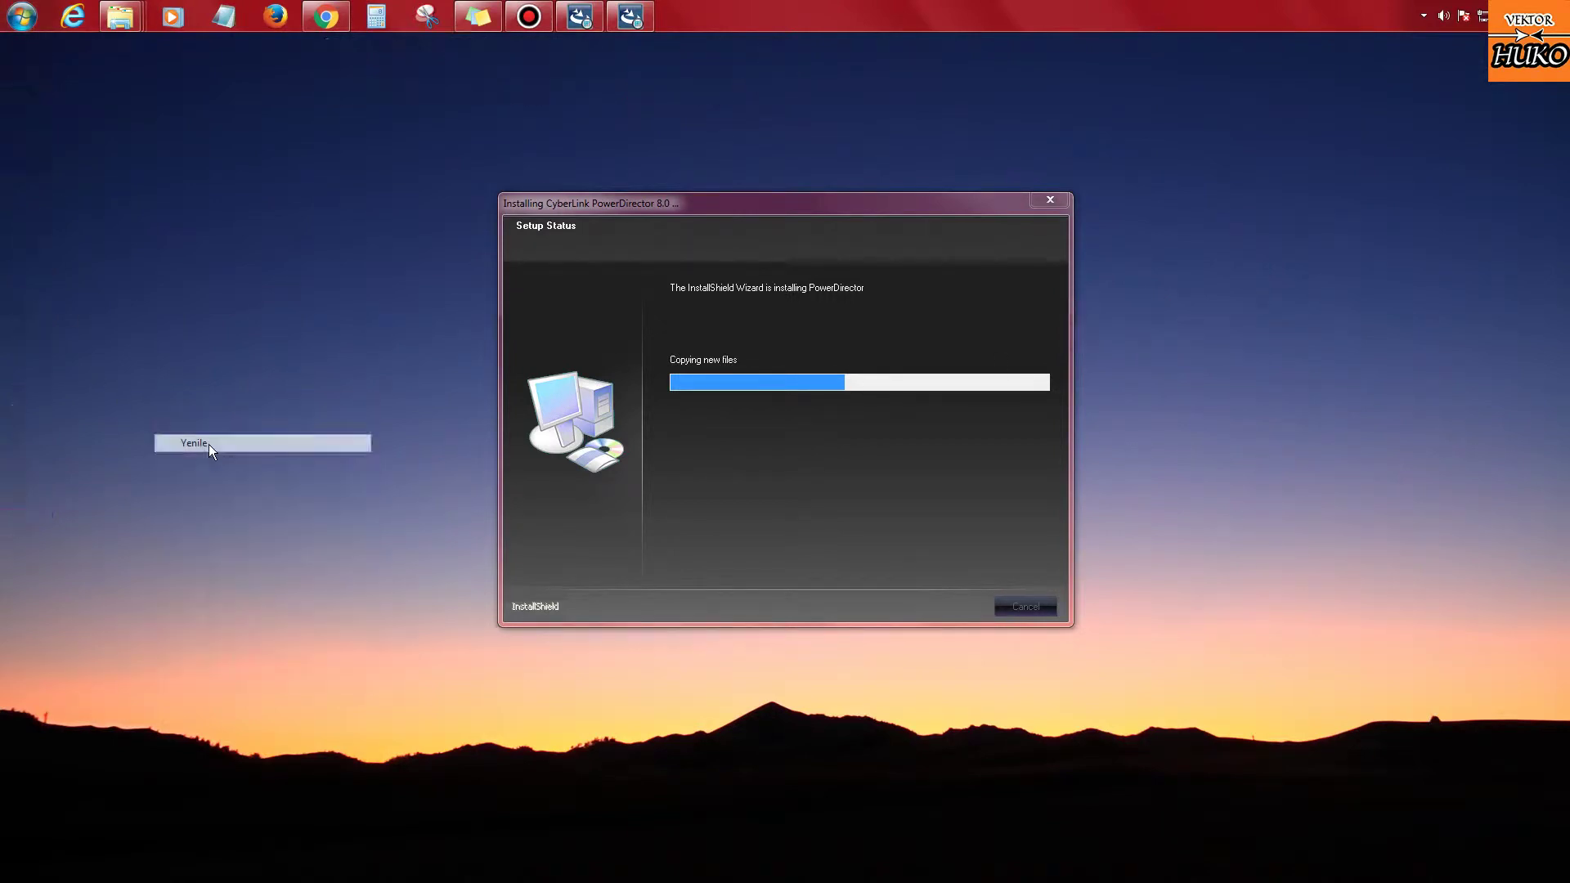
{"action": "left_click", "coordinate": [4, 8]}
{"action": "left_click", "coordinate": [3, 7]}
{"action": "right_click", "coordinate": [83, 159]}
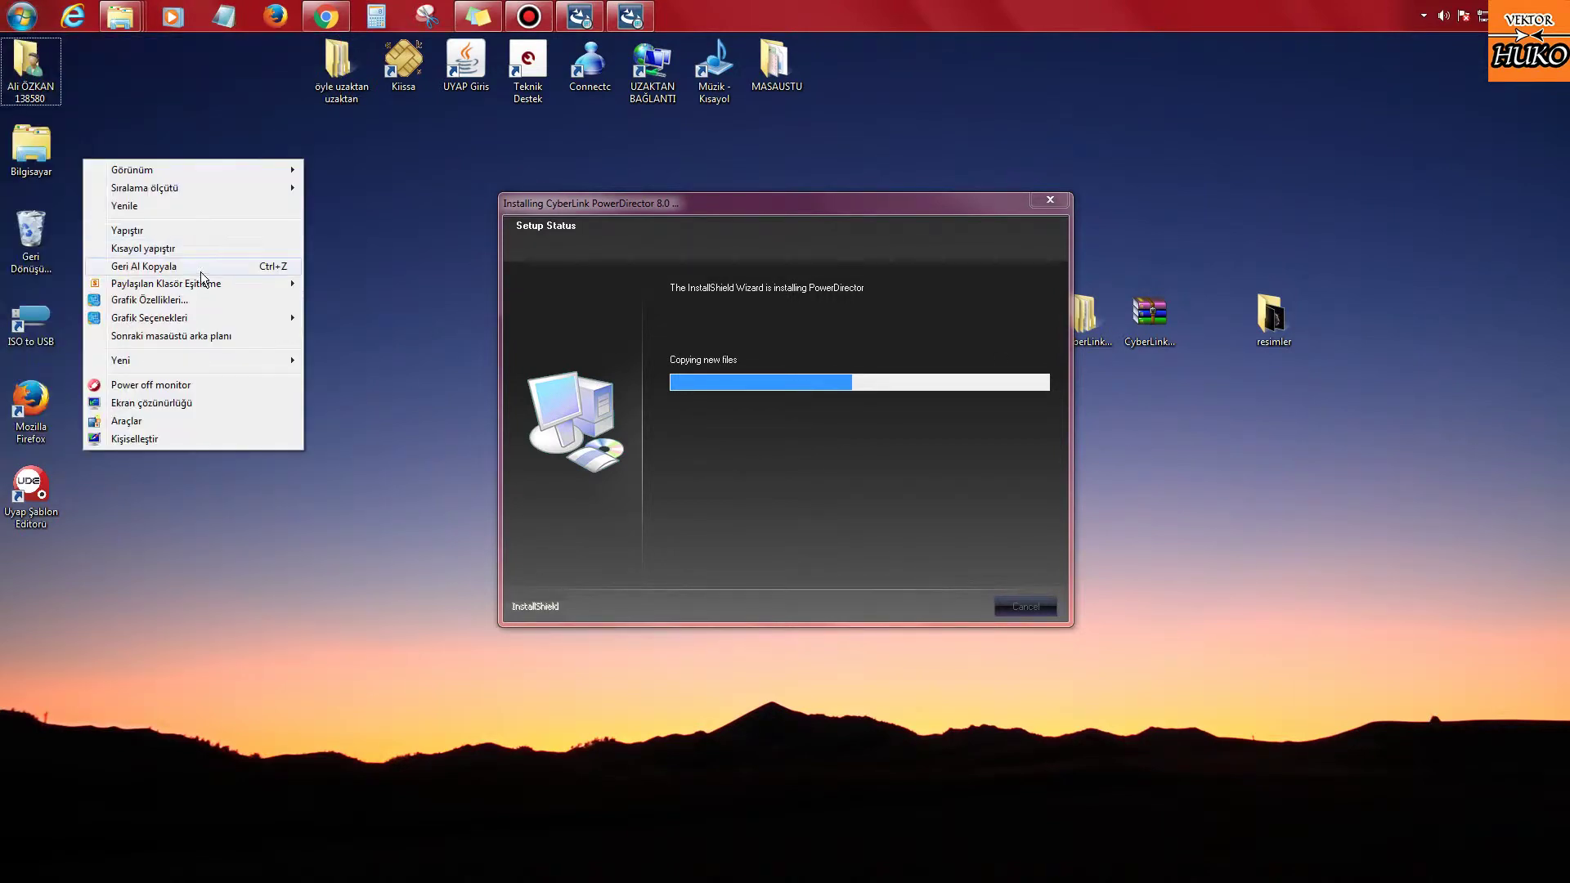
{"action": "left_click", "coordinate": [179, 209]}
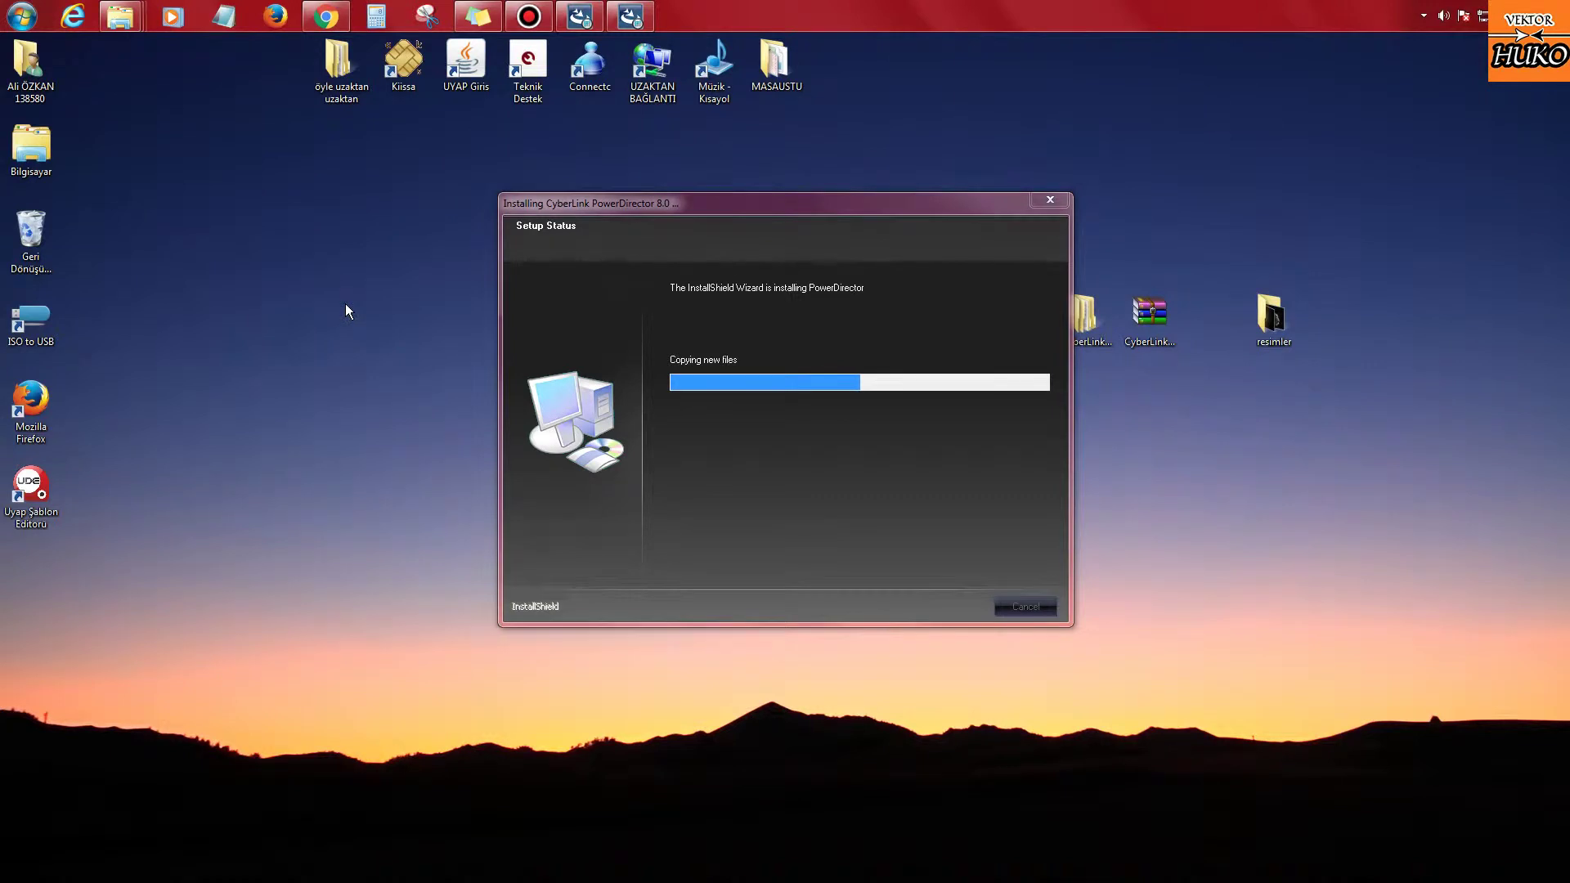
{"action": "right_click", "coordinate": [319, 297]}
{"action": "left_click", "coordinate": [347, 343]}
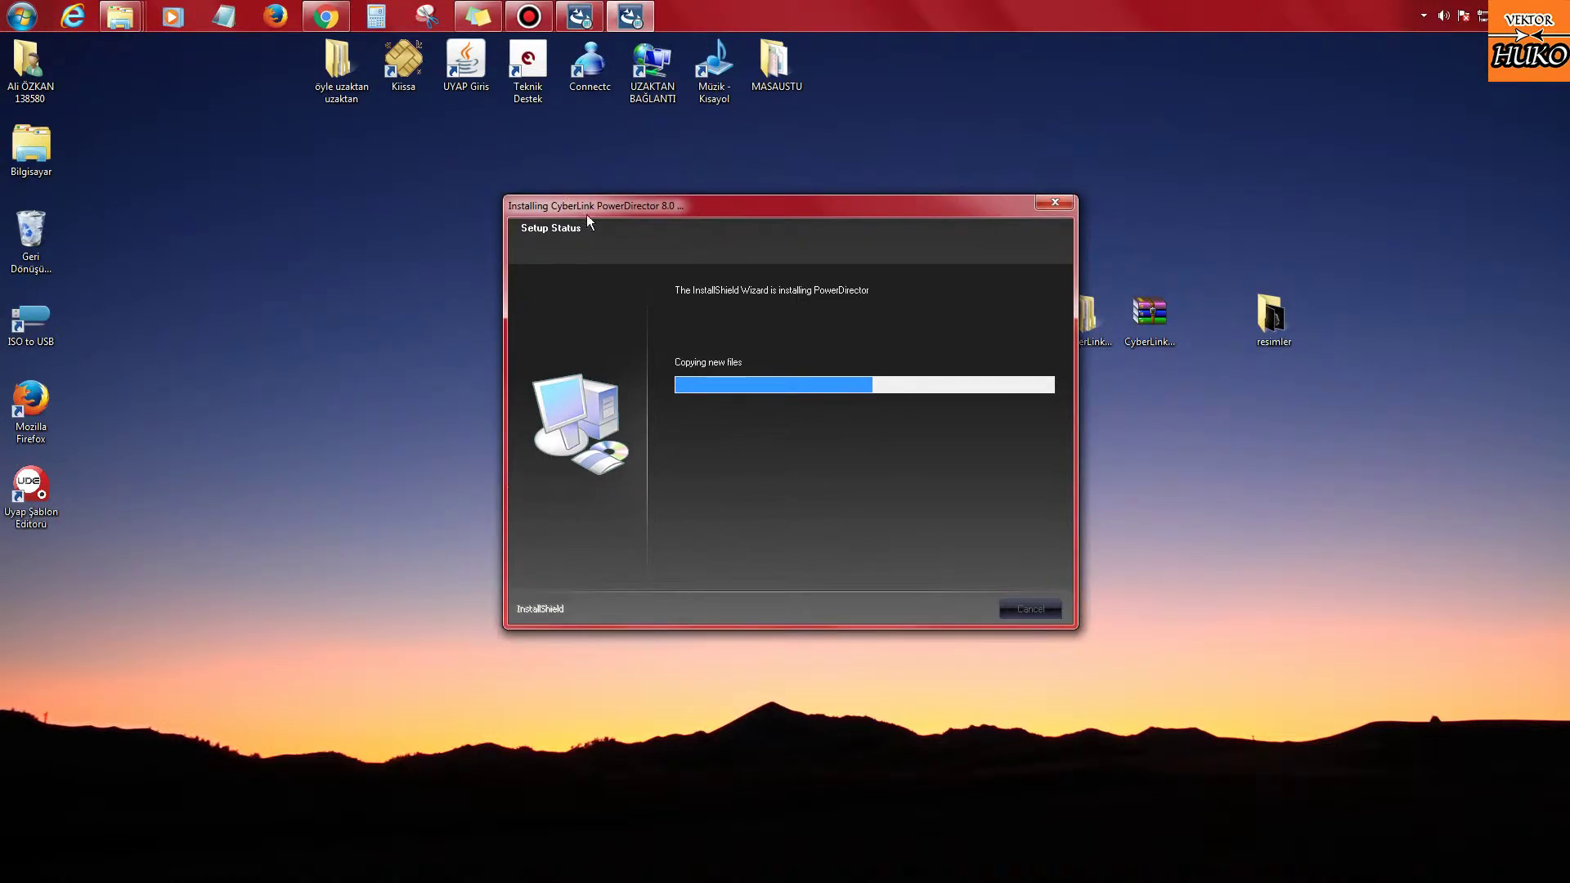
Step: Move the PowerDirector installation progress window aside on the desktop
{"action": "left_click_drag", "start_coordinate": [605, 212], "coordinate": [505, 177]}
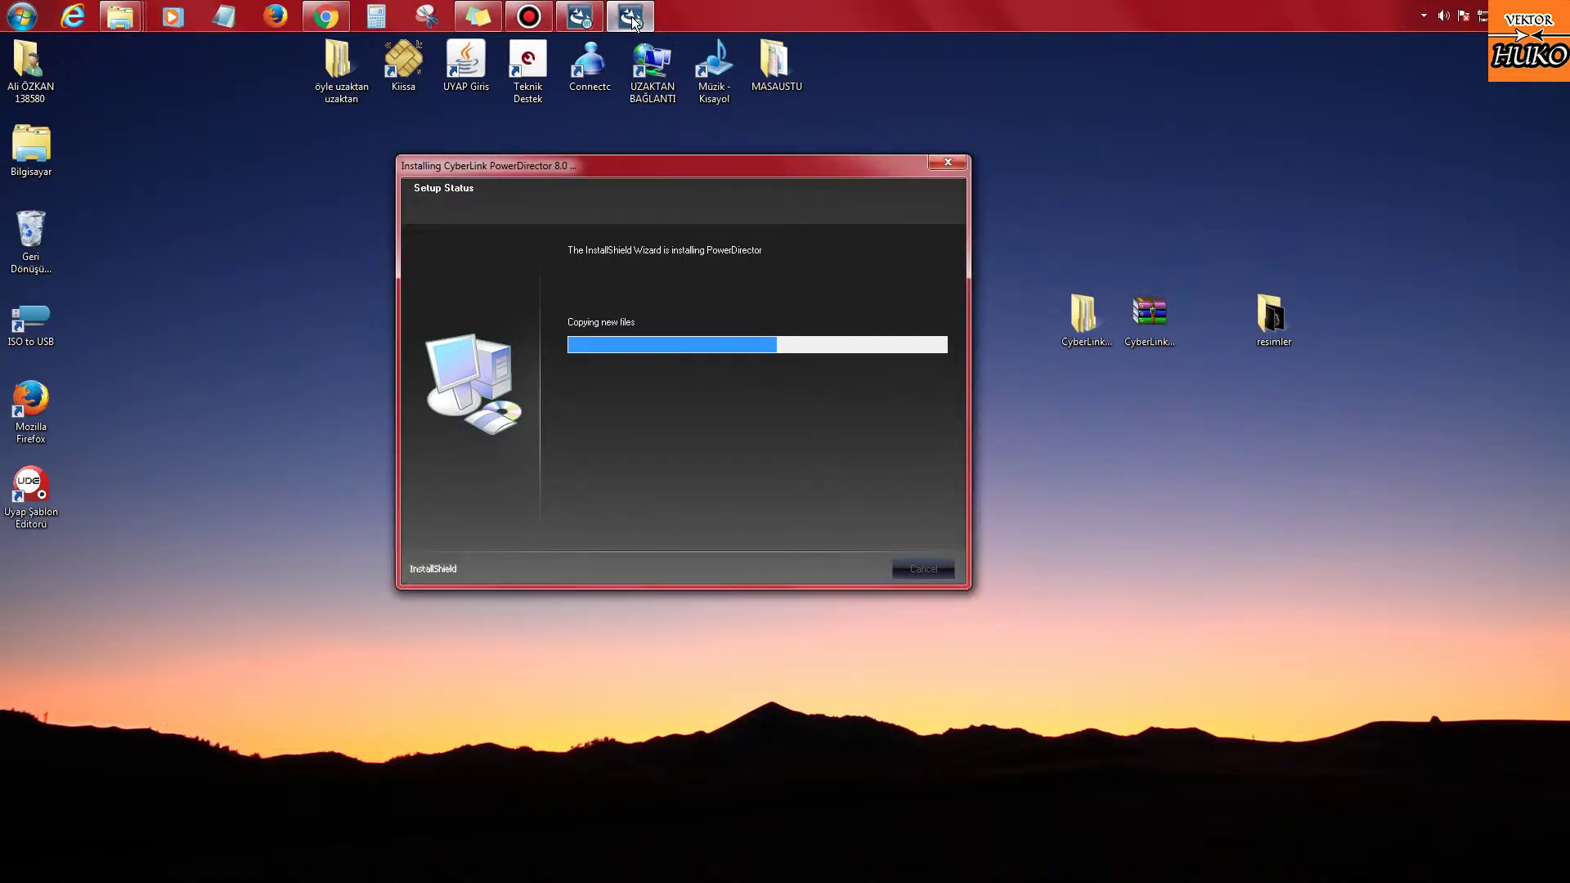
{"action": "right_click", "coordinate": [854, 24]}
{"action": "left_click", "coordinate": [1263, 260]}
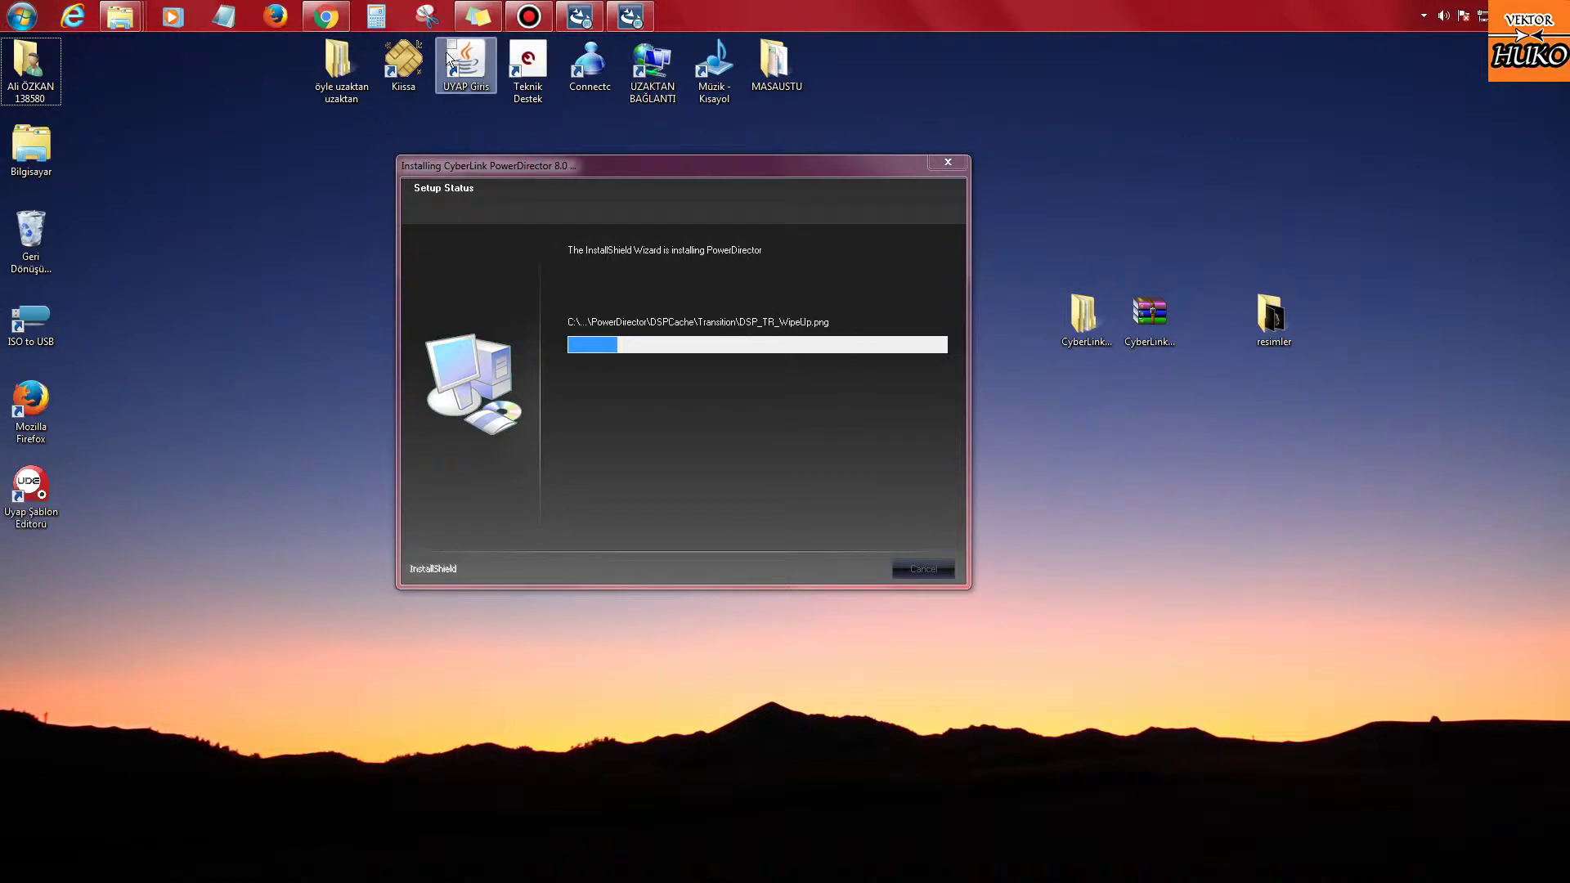
{"action": "left_click", "coordinate": [13, 9]}
{"action": "left_click", "coordinate": [243, 199]}
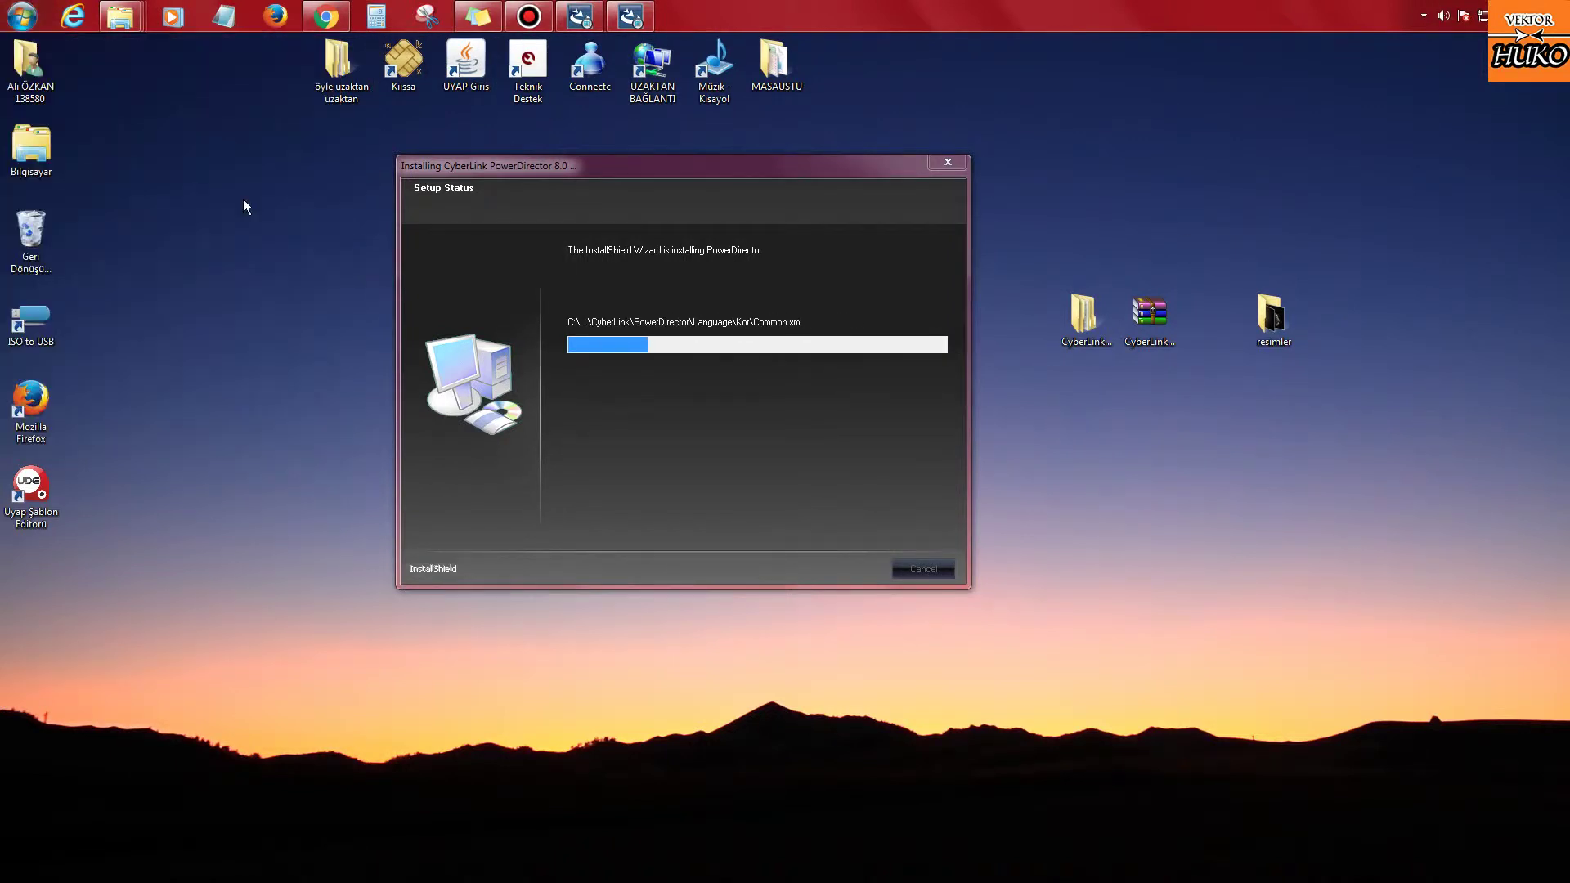
Step: Locate the Game of Thrones soundtrack files in the Music library and widen the name column to fit the file names
{"action": "scroll", "coordinate": [669, 669], "scroll_direction": "down", "scroll_amount": 4}
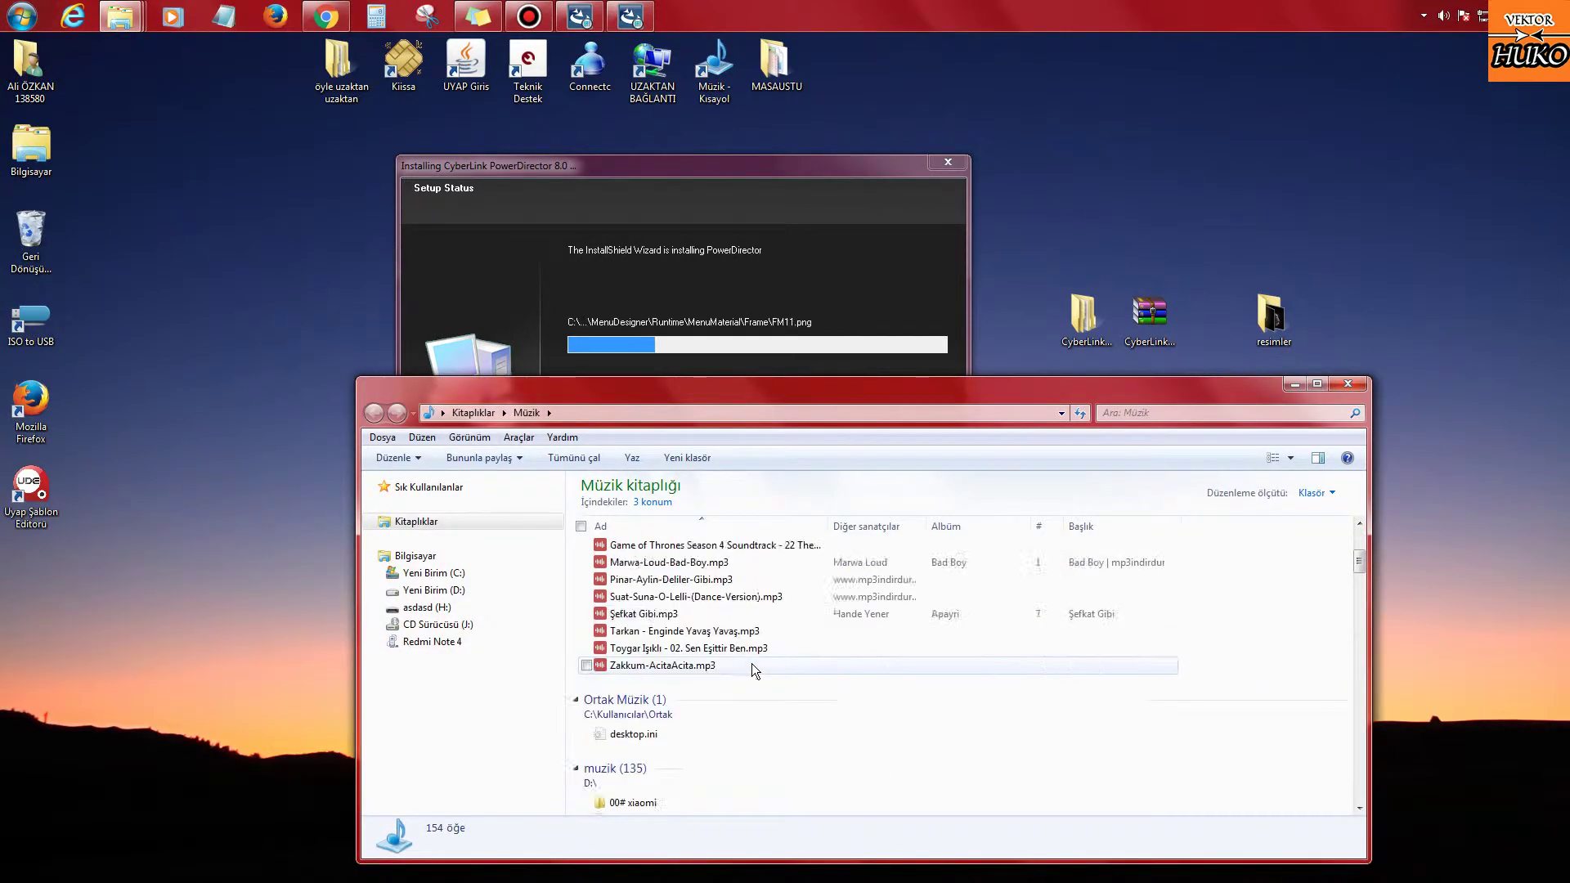
{"action": "scroll", "coordinate": [752, 663], "scroll_direction": "up", "scroll_amount": 2}
{"action": "left_click", "coordinate": [778, 647]}
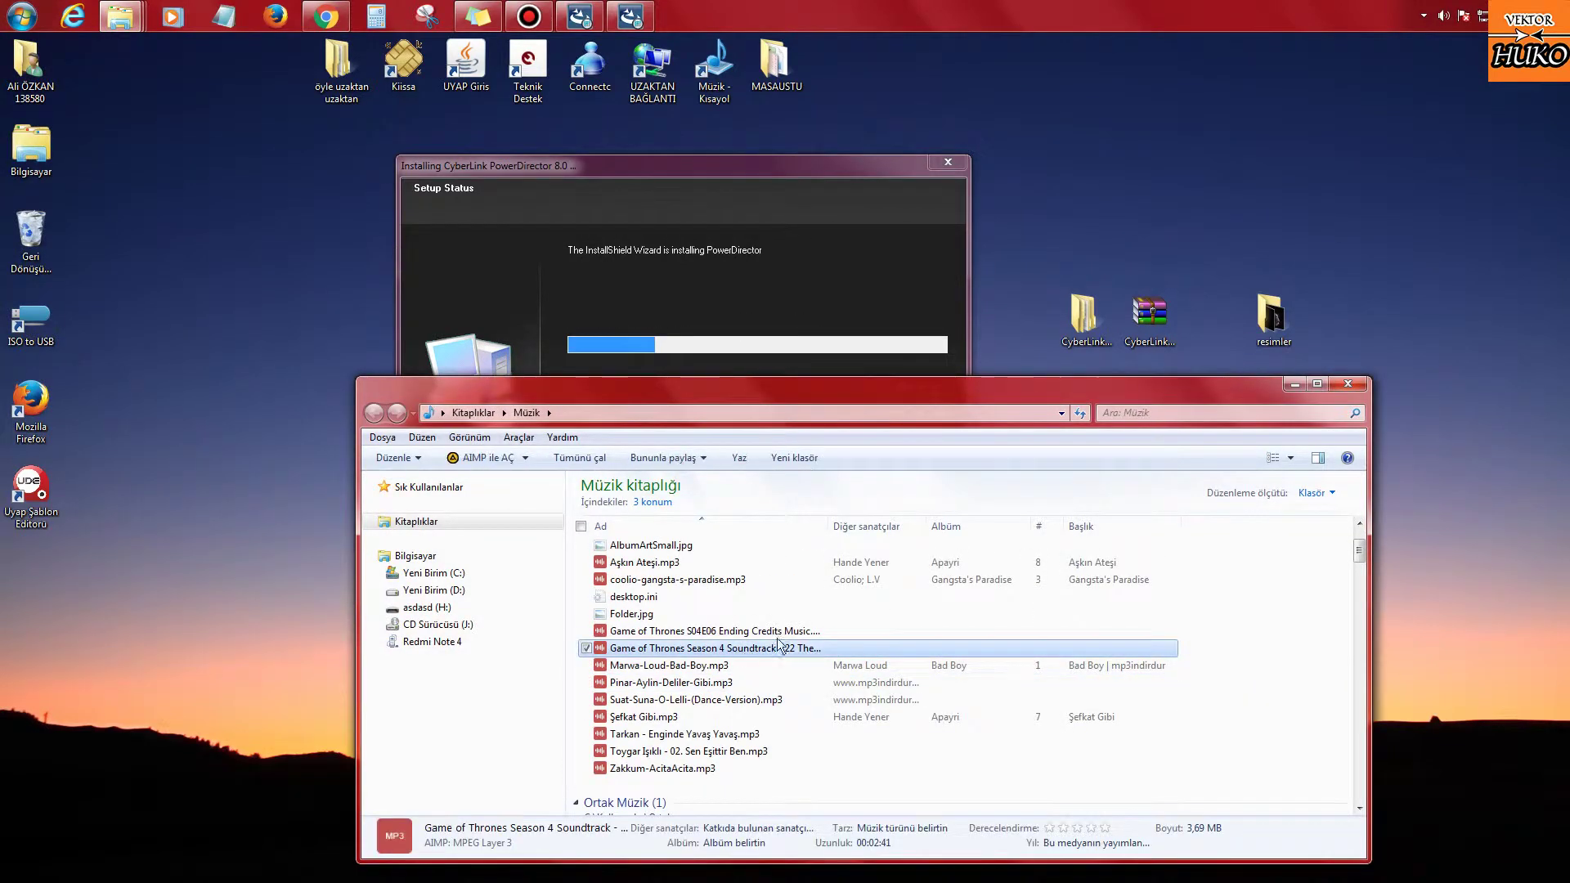
{"action": "double_click", "coordinate": [827, 525]}
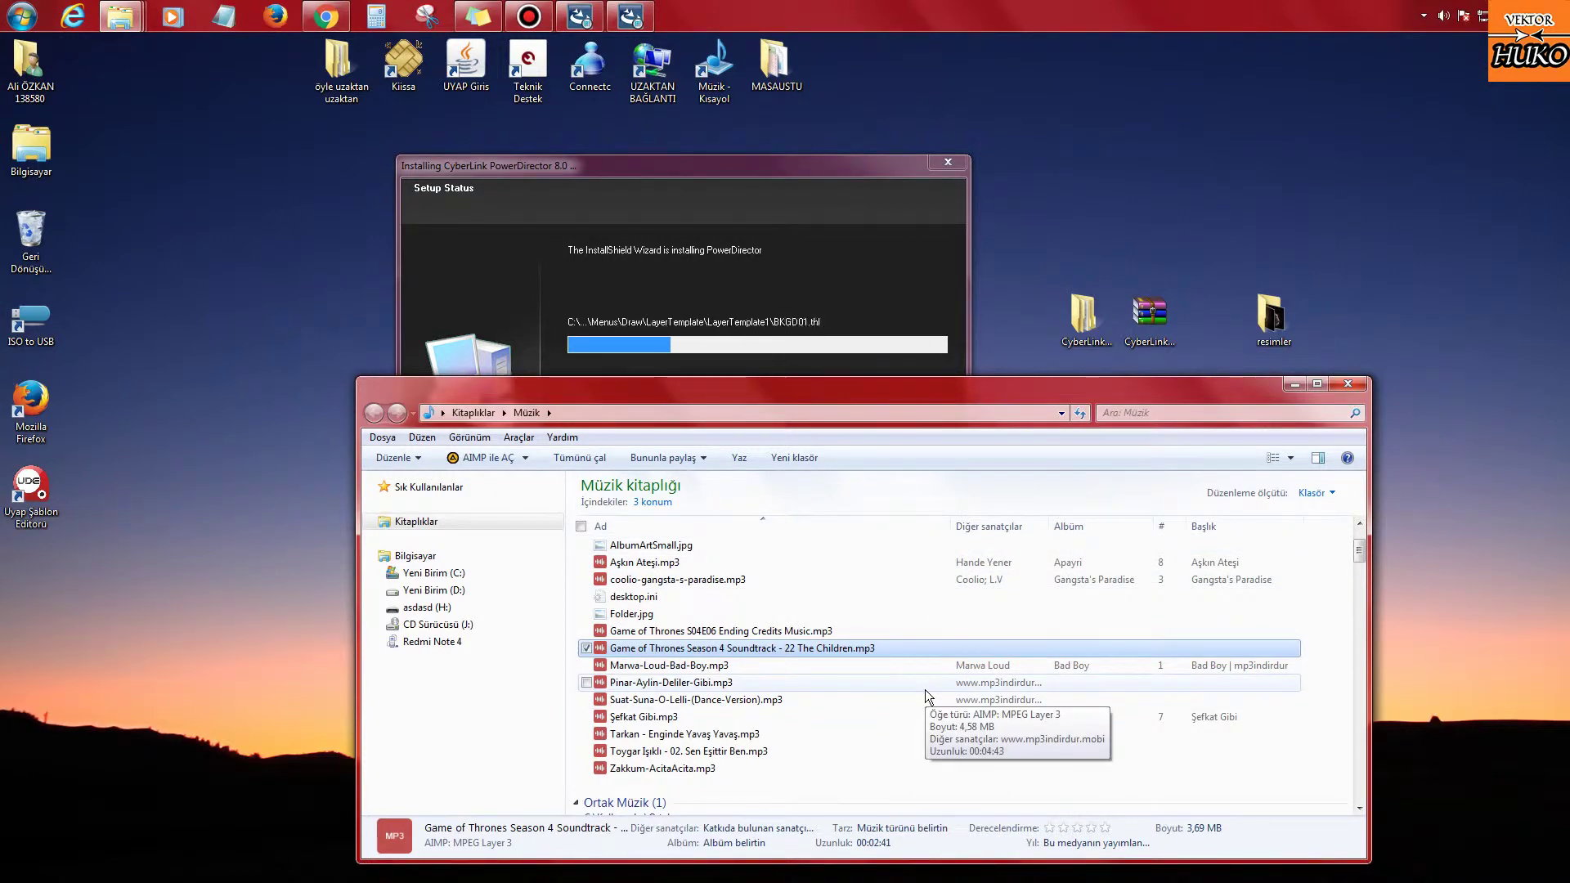
Step: Copy Game of Thrones Season 4 Soundtrack - 22 The Children.mp3 from the Music library to the desktop
{"action": "right_click", "coordinate": [728, 654]}
{"action": "key", "text": "Escape"}
{"action": "key", "text": "Up"}
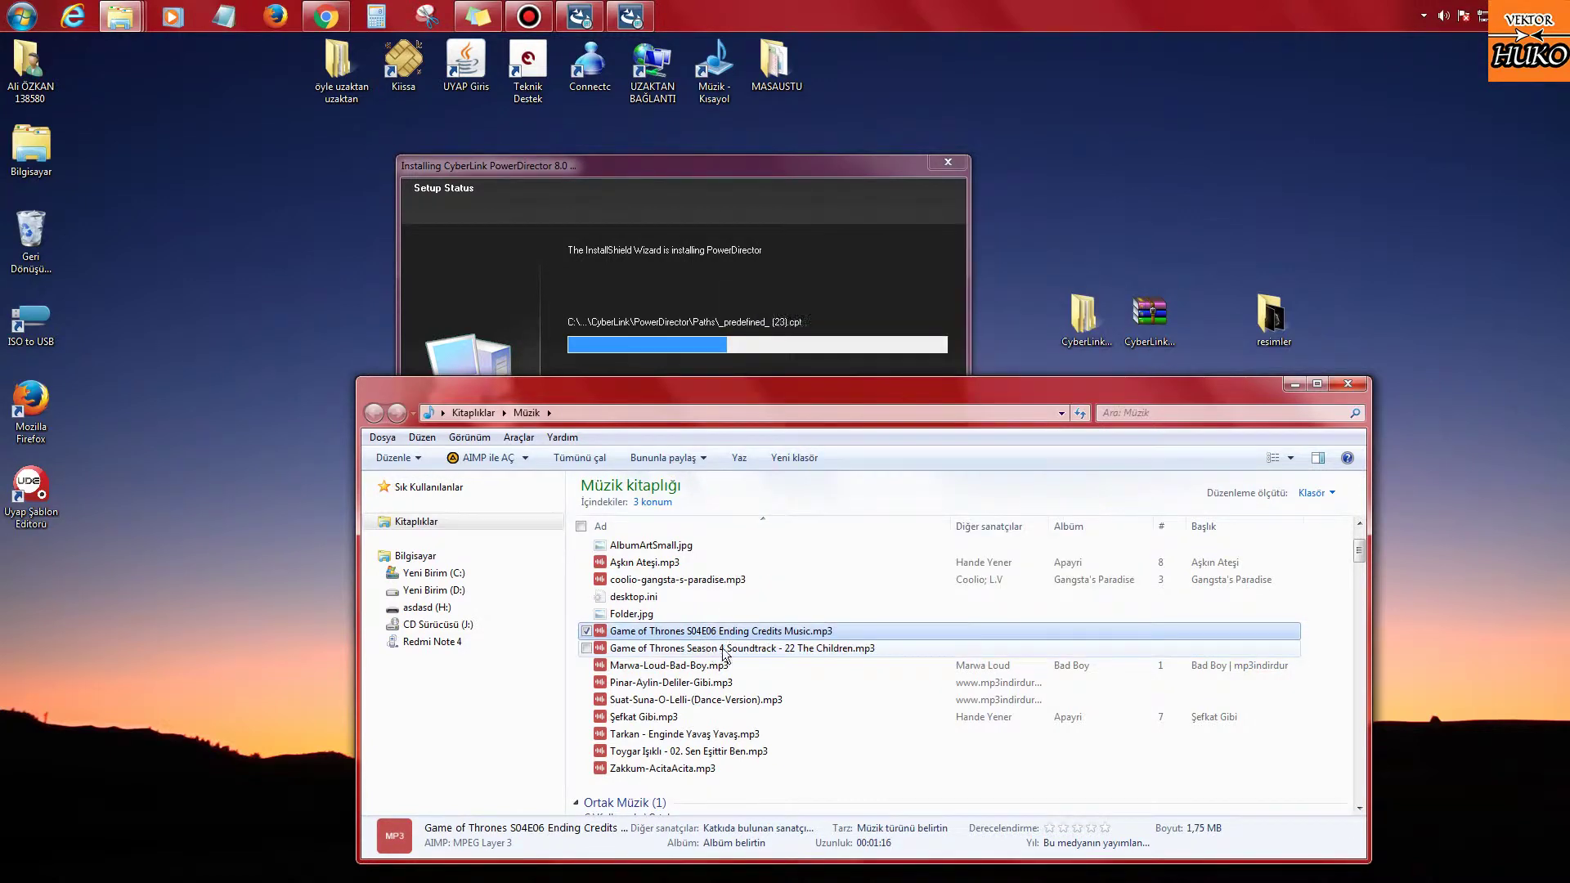
{"action": "right_click", "coordinate": [766, 650]}
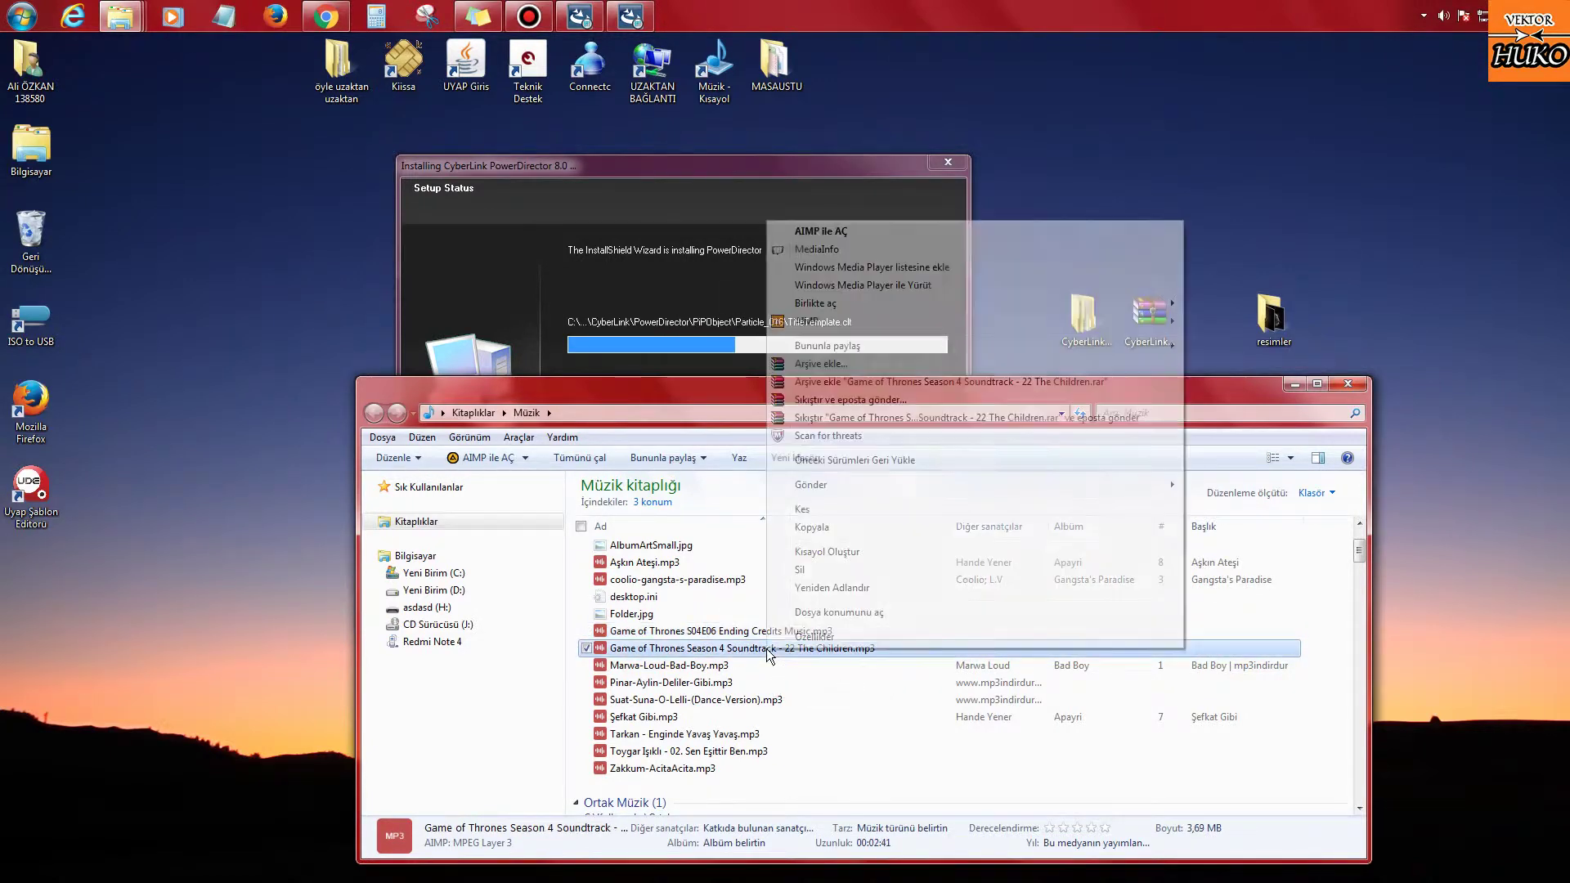
{"action": "left_click", "coordinate": [818, 528]}
{"action": "left_click", "coordinate": [1352, 322]}
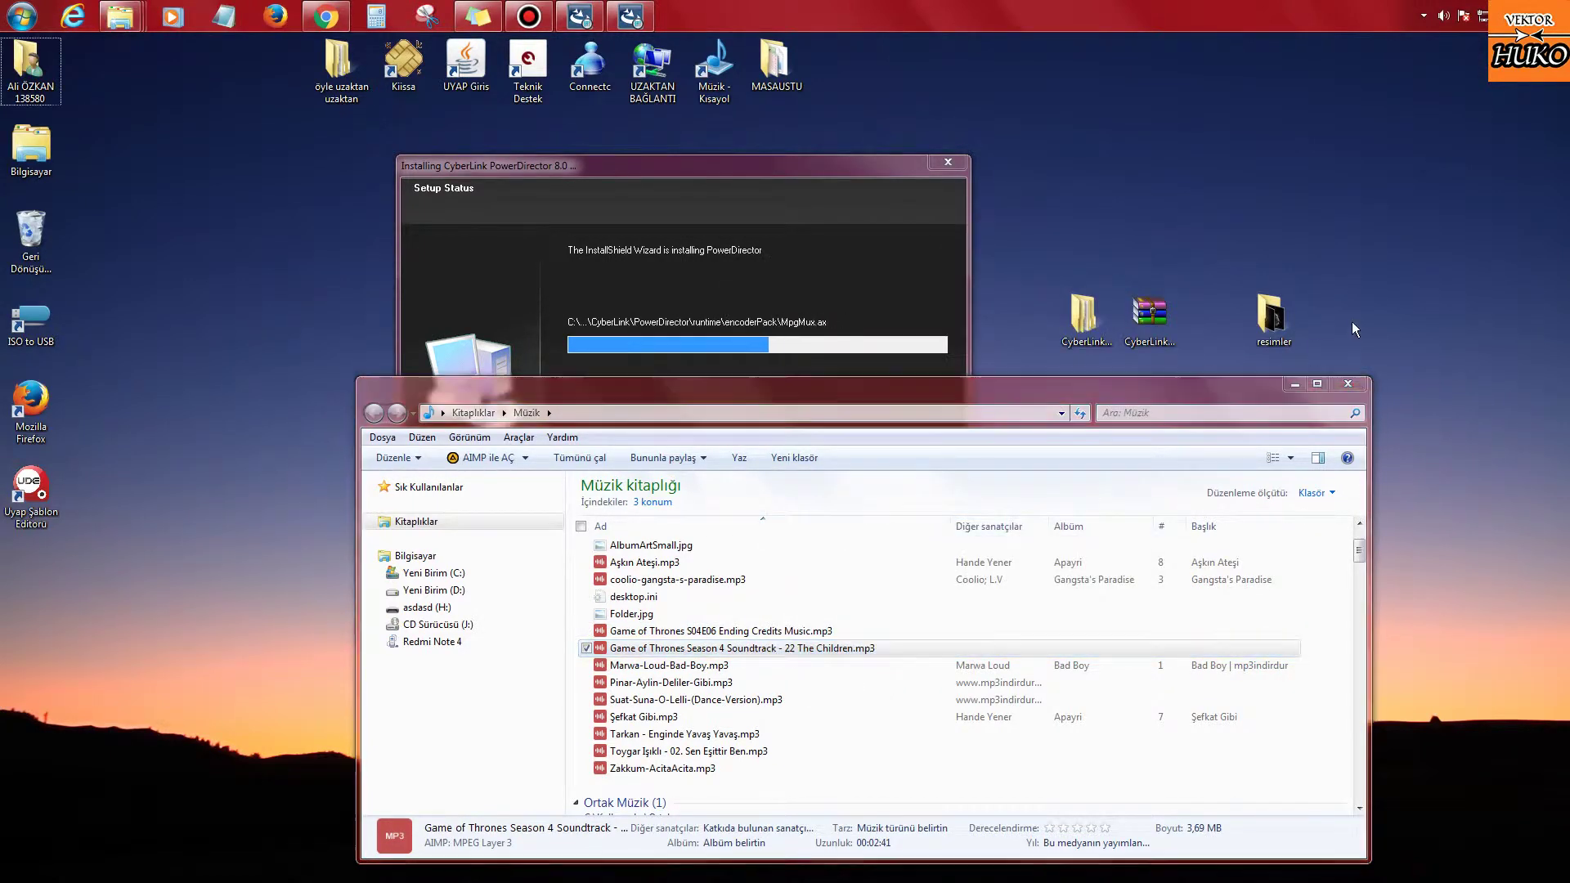
{"action": "right_click", "coordinate": [1371, 307]}
{"action": "left_click", "coordinate": [1390, 366]}
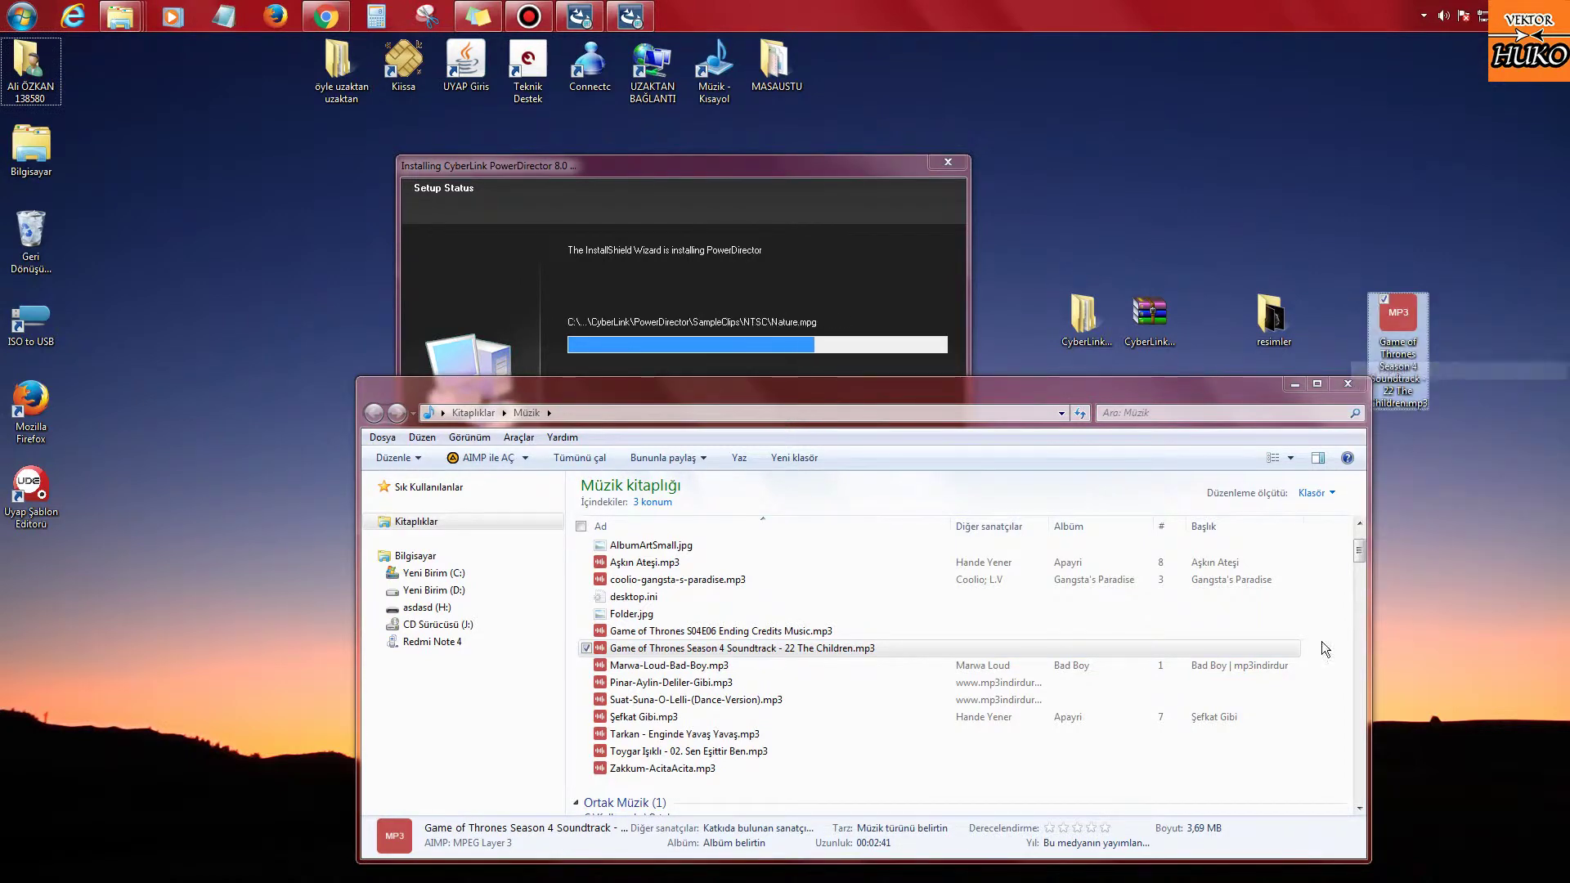
Step: Look through the rest of the Music library, close its window and refresh the desktop
{"action": "left_click", "coordinate": [1004, 632]}
{"action": "scroll", "coordinate": [1004, 633], "scroll_direction": "down", "scroll_amount": 10}
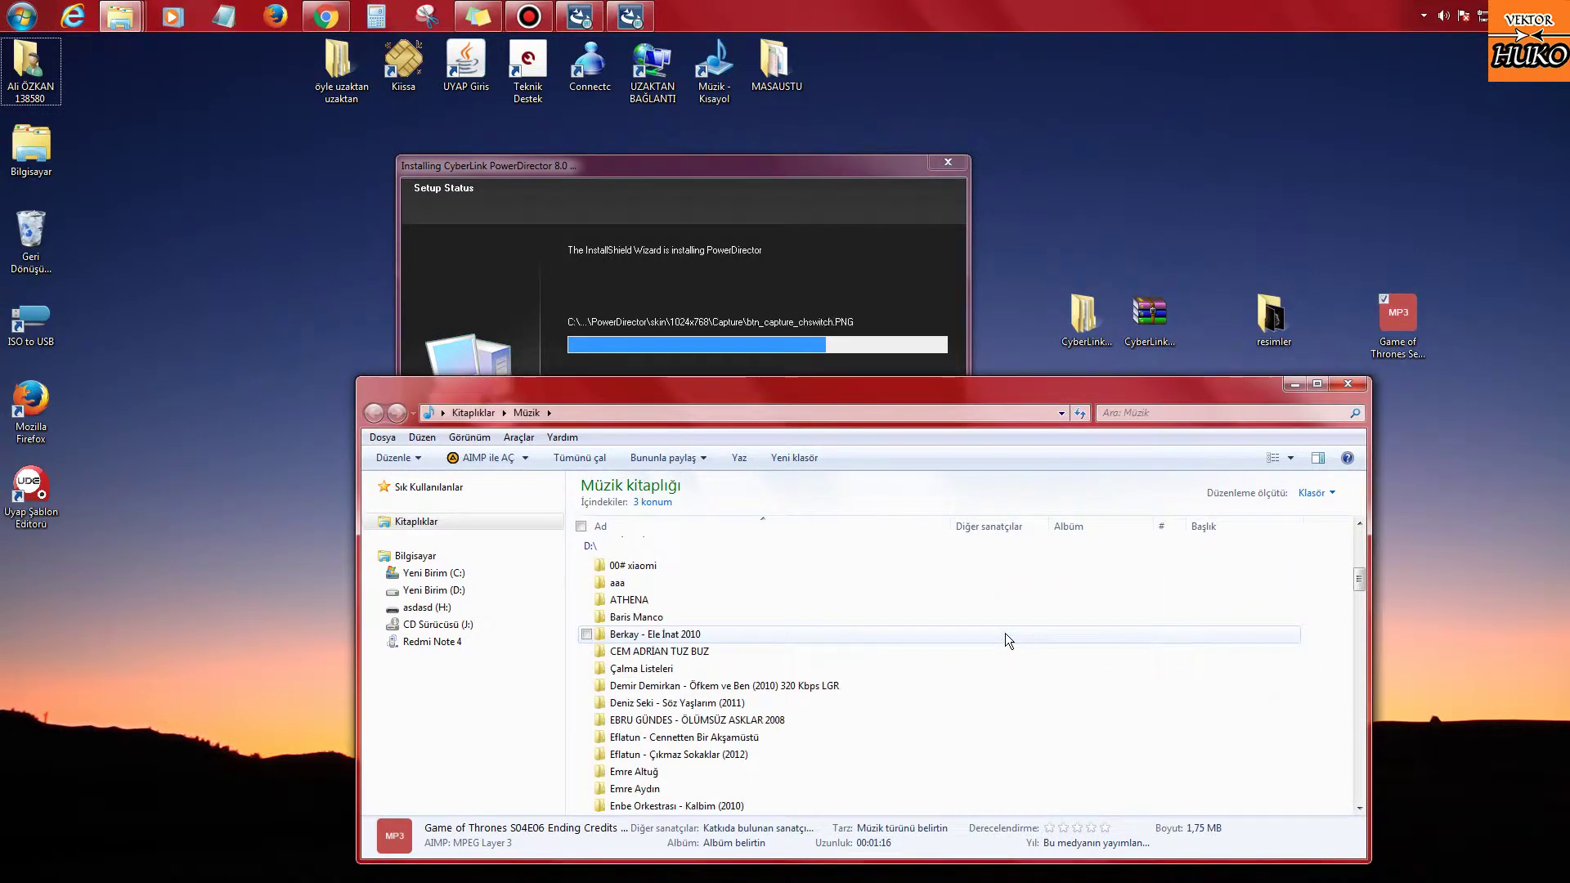
{"action": "scroll", "coordinate": [1004, 633], "scroll_direction": "down", "scroll_amount": 15}
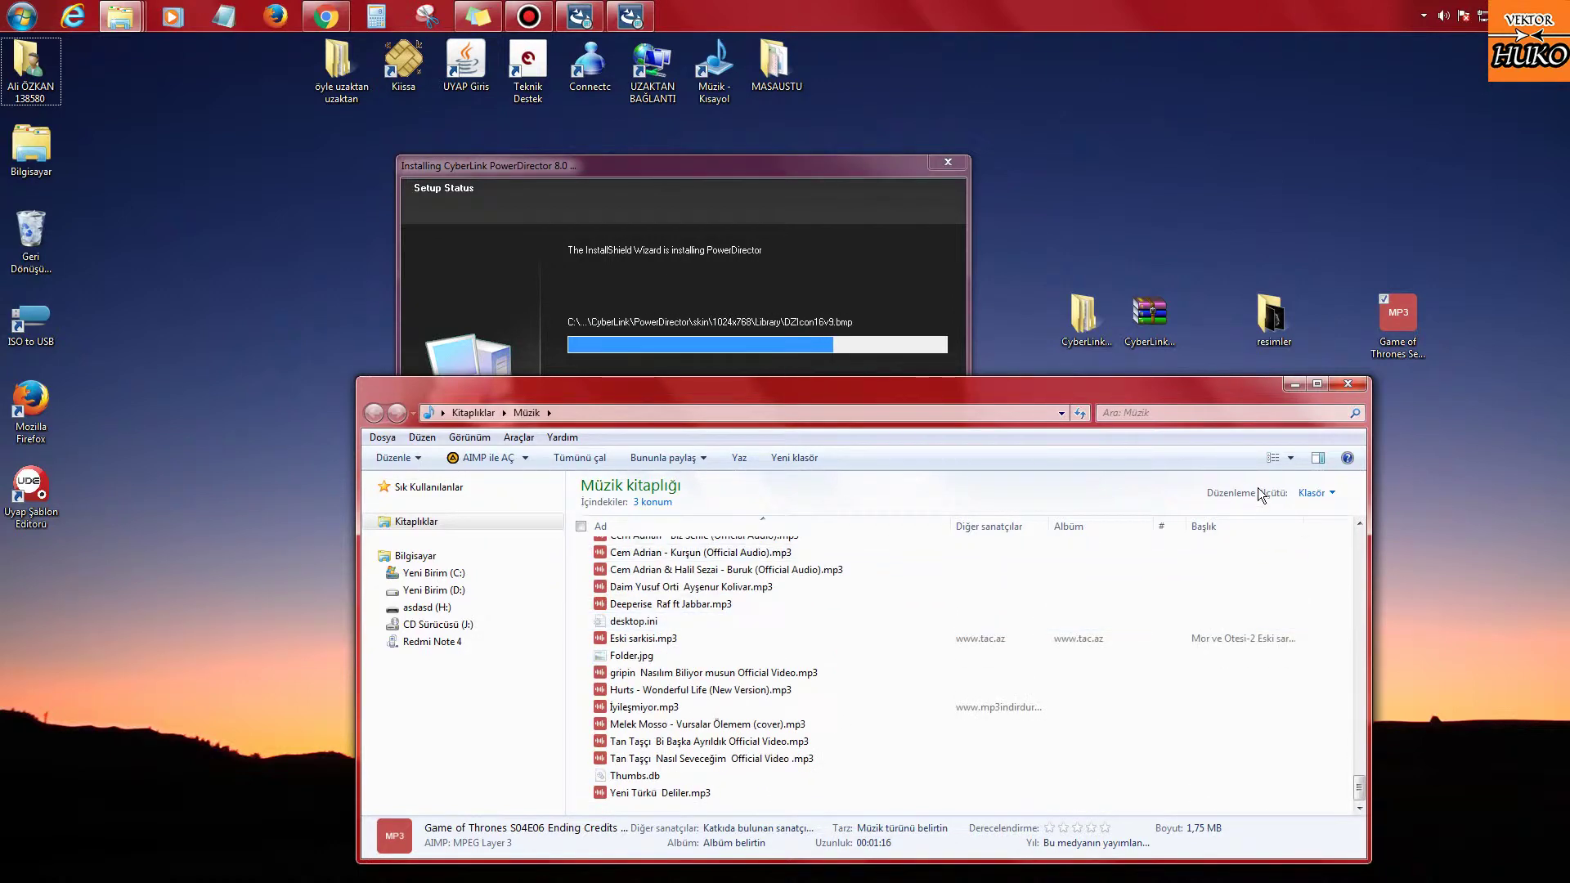
{"action": "left_click", "coordinate": [1347, 384]}
{"action": "right_click", "coordinate": [1189, 518]}
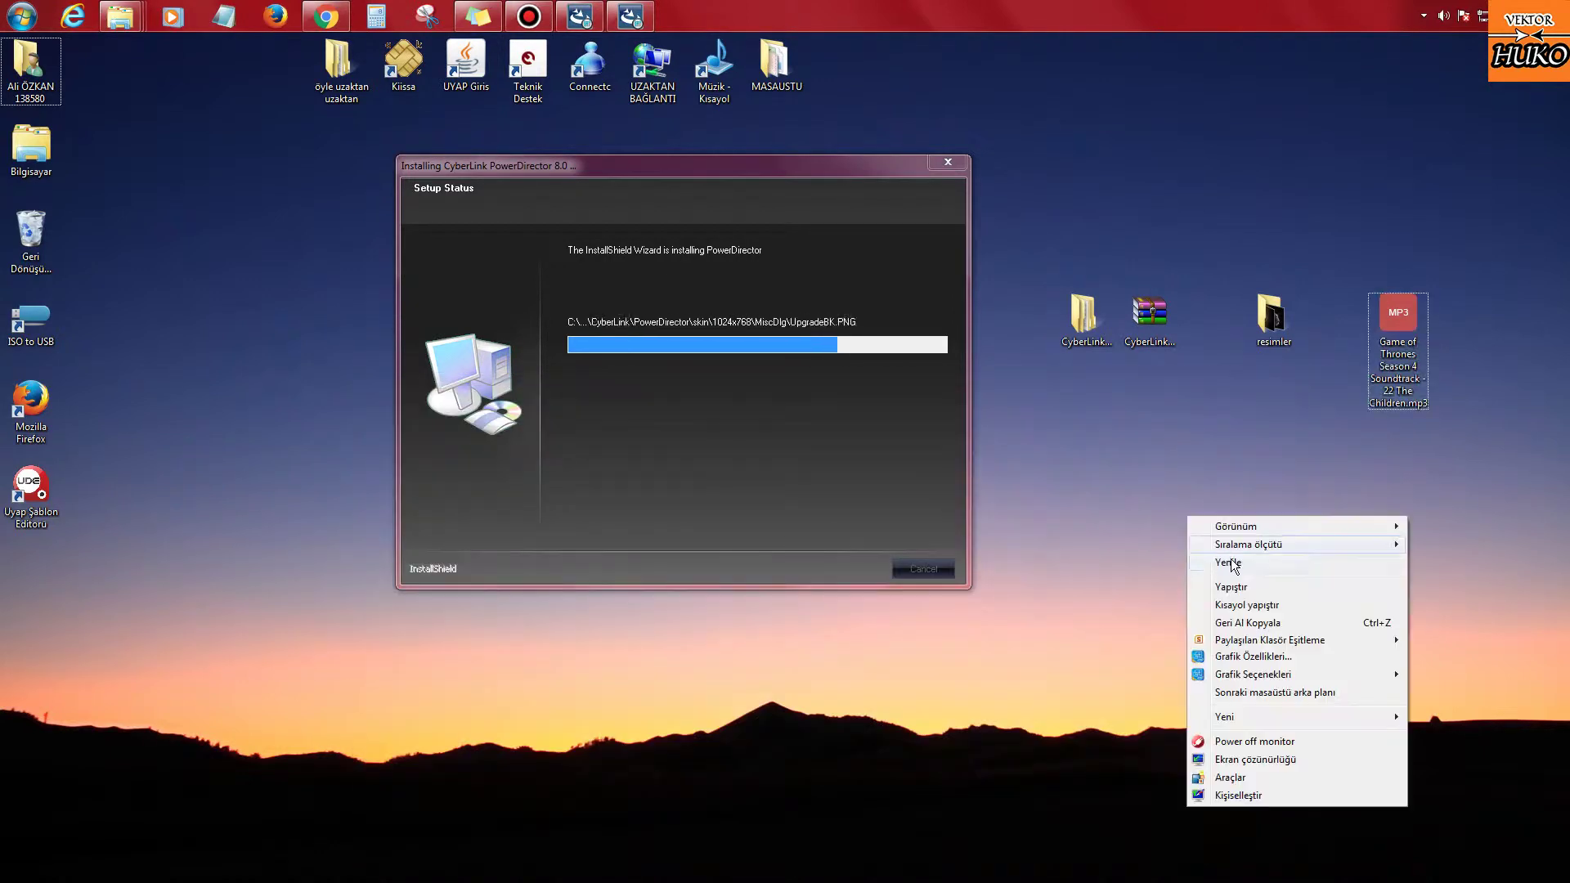
{"action": "left_click", "coordinate": [1243, 564]}
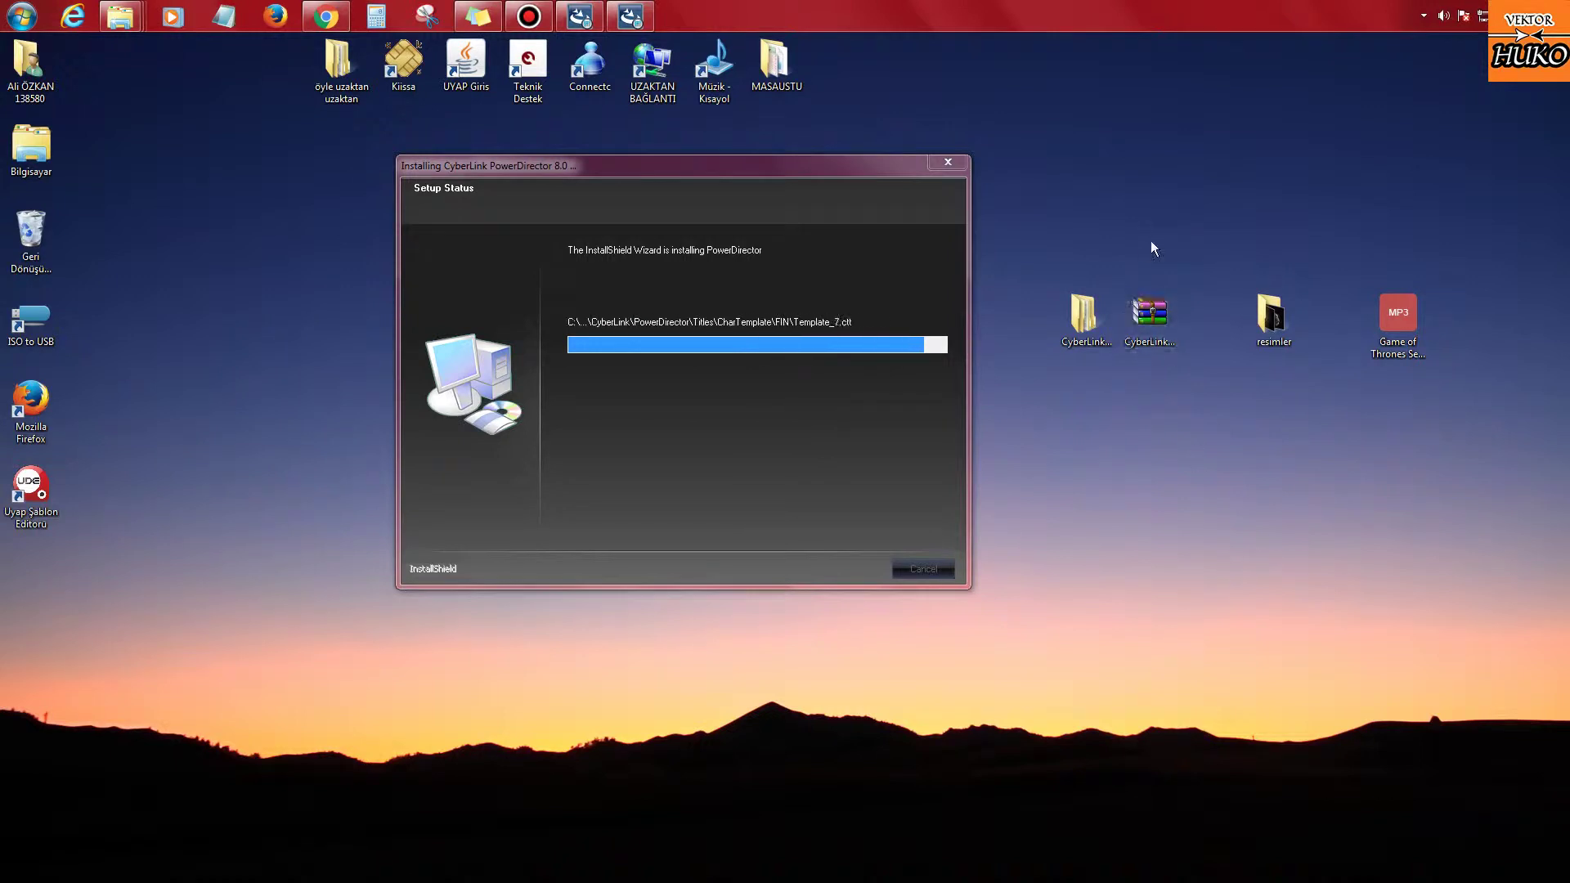
Step: Check the file properties of the CyberLinkPowerDirector.rar archive on the desktop and dismiss them
{"action": "right_click", "coordinate": [1161, 312]}
{"action": "left_click", "coordinate": [1211, 632]}
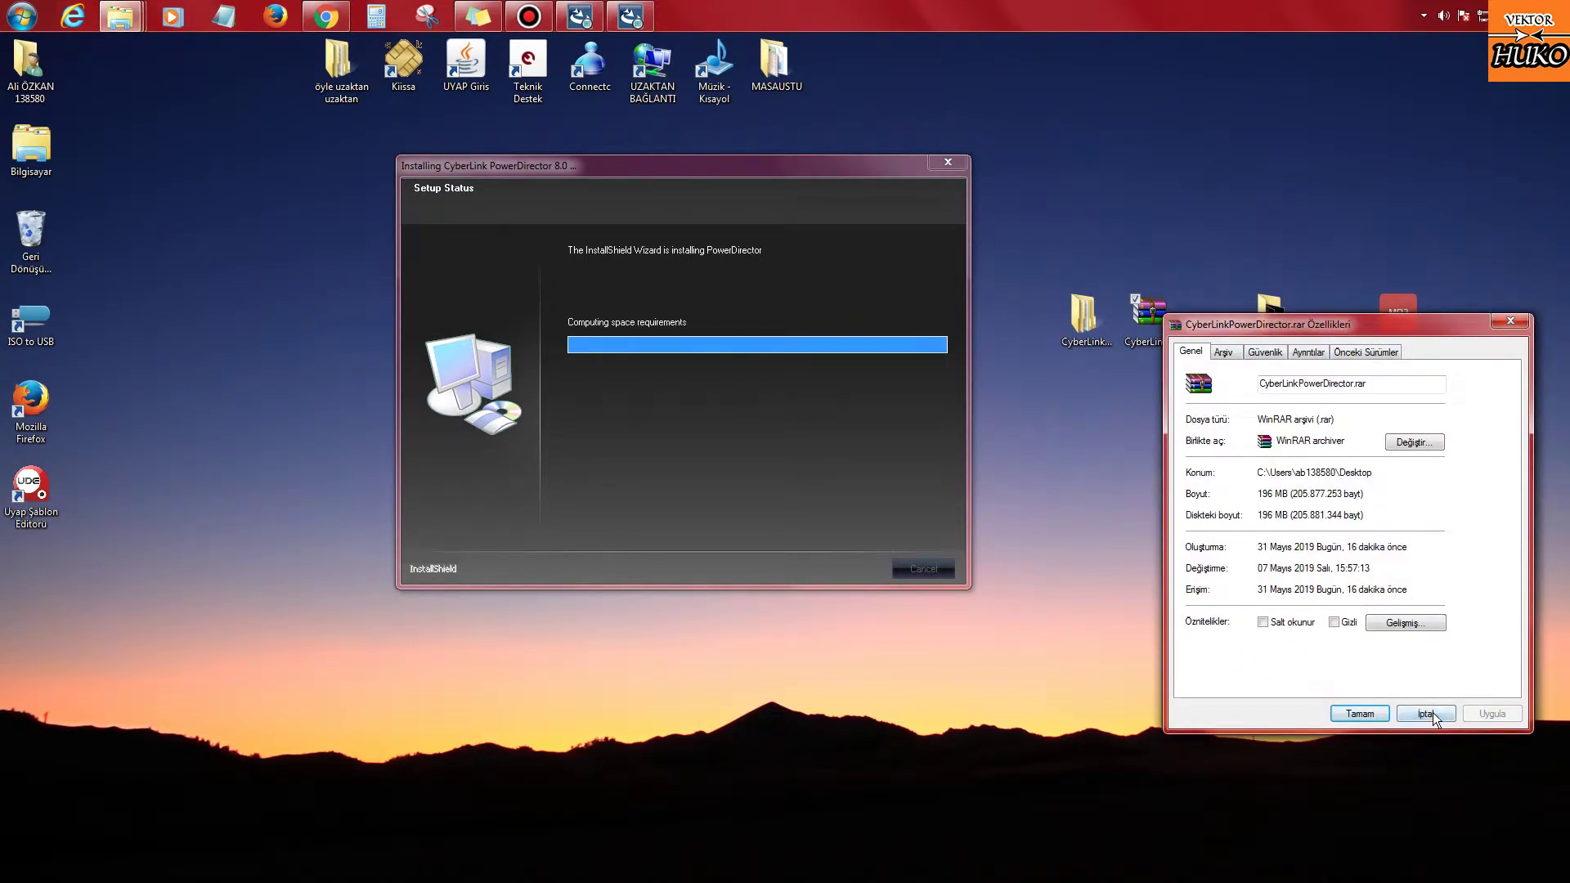
{"action": "left_click", "coordinate": [1431, 713]}
{"action": "right_click", "coordinate": [1174, 590]}
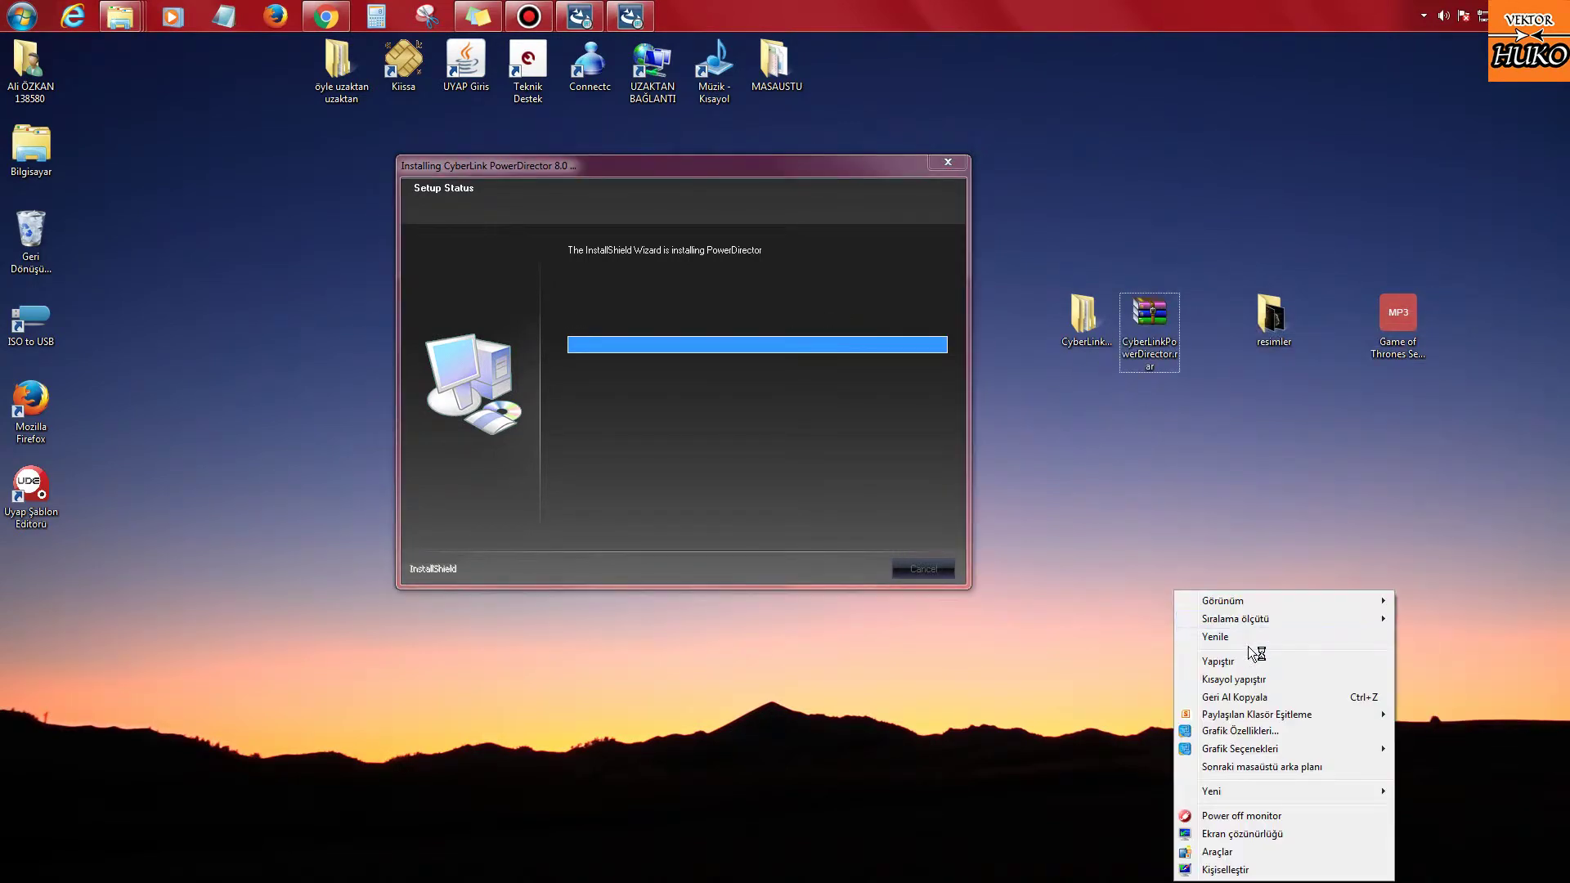
{"action": "left_click", "coordinate": [1248, 636]}
{"action": "right_click", "coordinate": [1153, 538]}
{"action": "left_click", "coordinate": [1213, 586]}
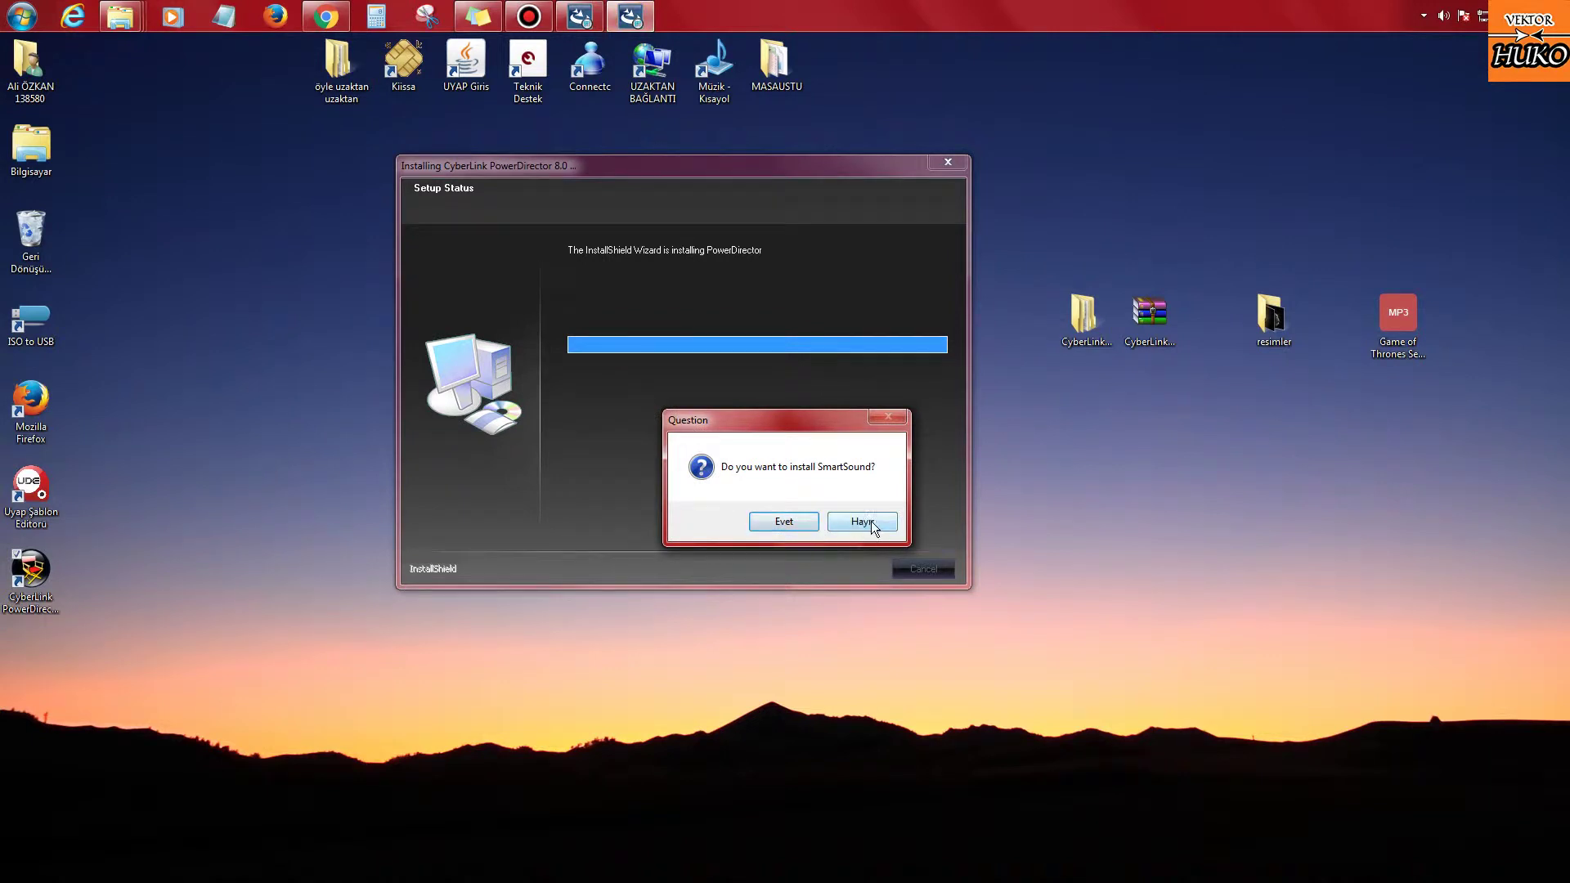
Step: Agree to install SmartSound and refresh the desktop while it installs
{"action": "left_click", "coordinate": [781, 522]}
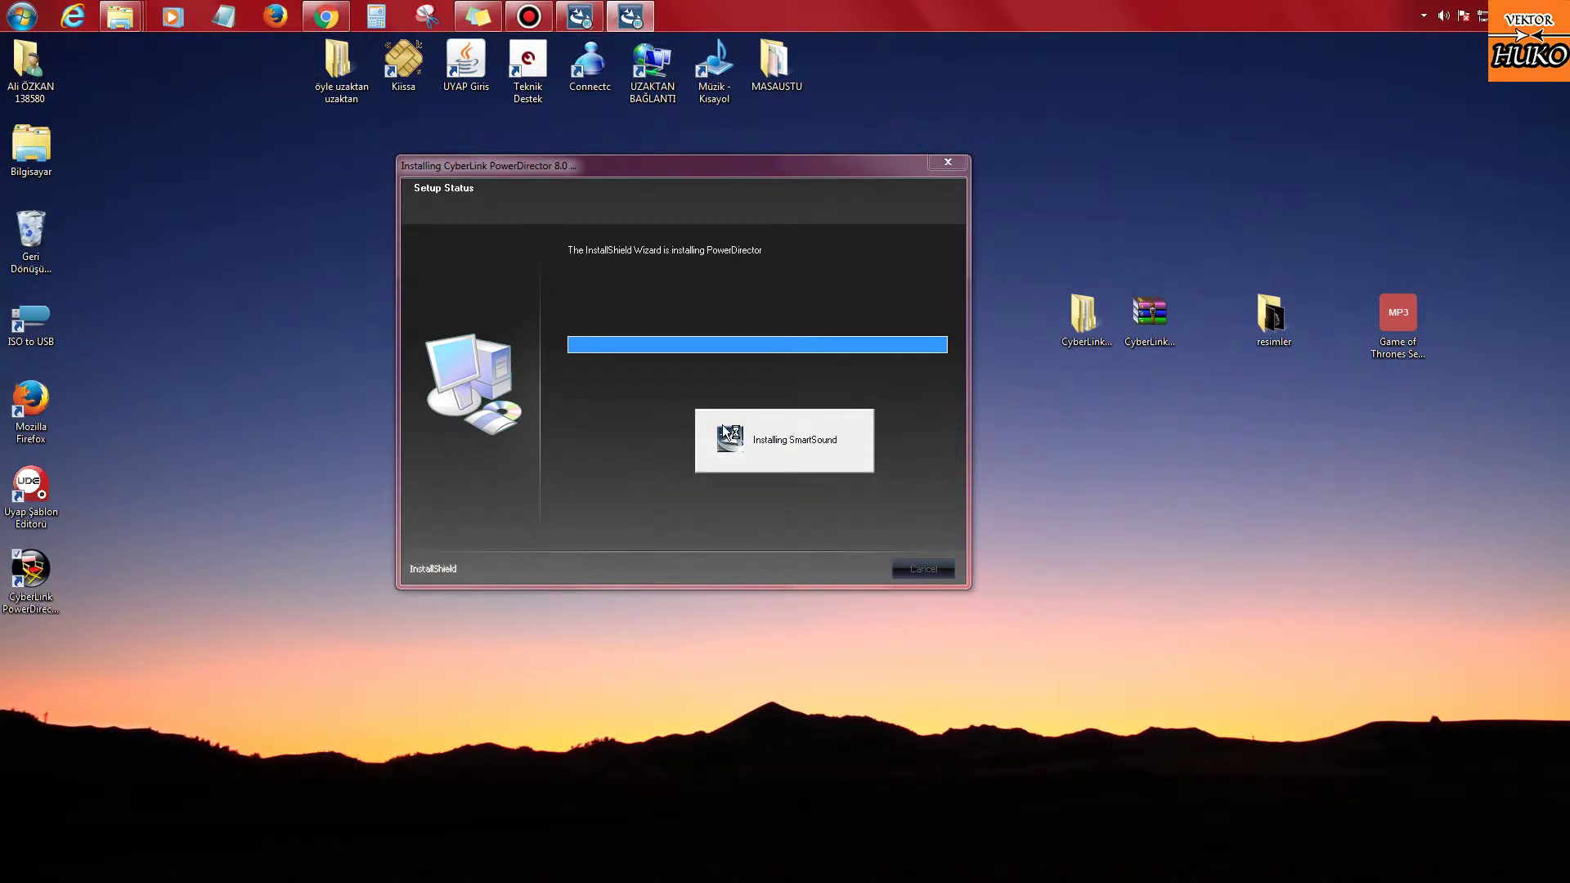
{"action": "right_click", "coordinate": [1208, 157]}
{"action": "left_click", "coordinate": [1274, 206]}
Step: Open the recent CYBERLINK SERIAL.txt file in Notepad, copy the last activation key listed and close the file
{"action": "right_click", "coordinate": [227, 8]}
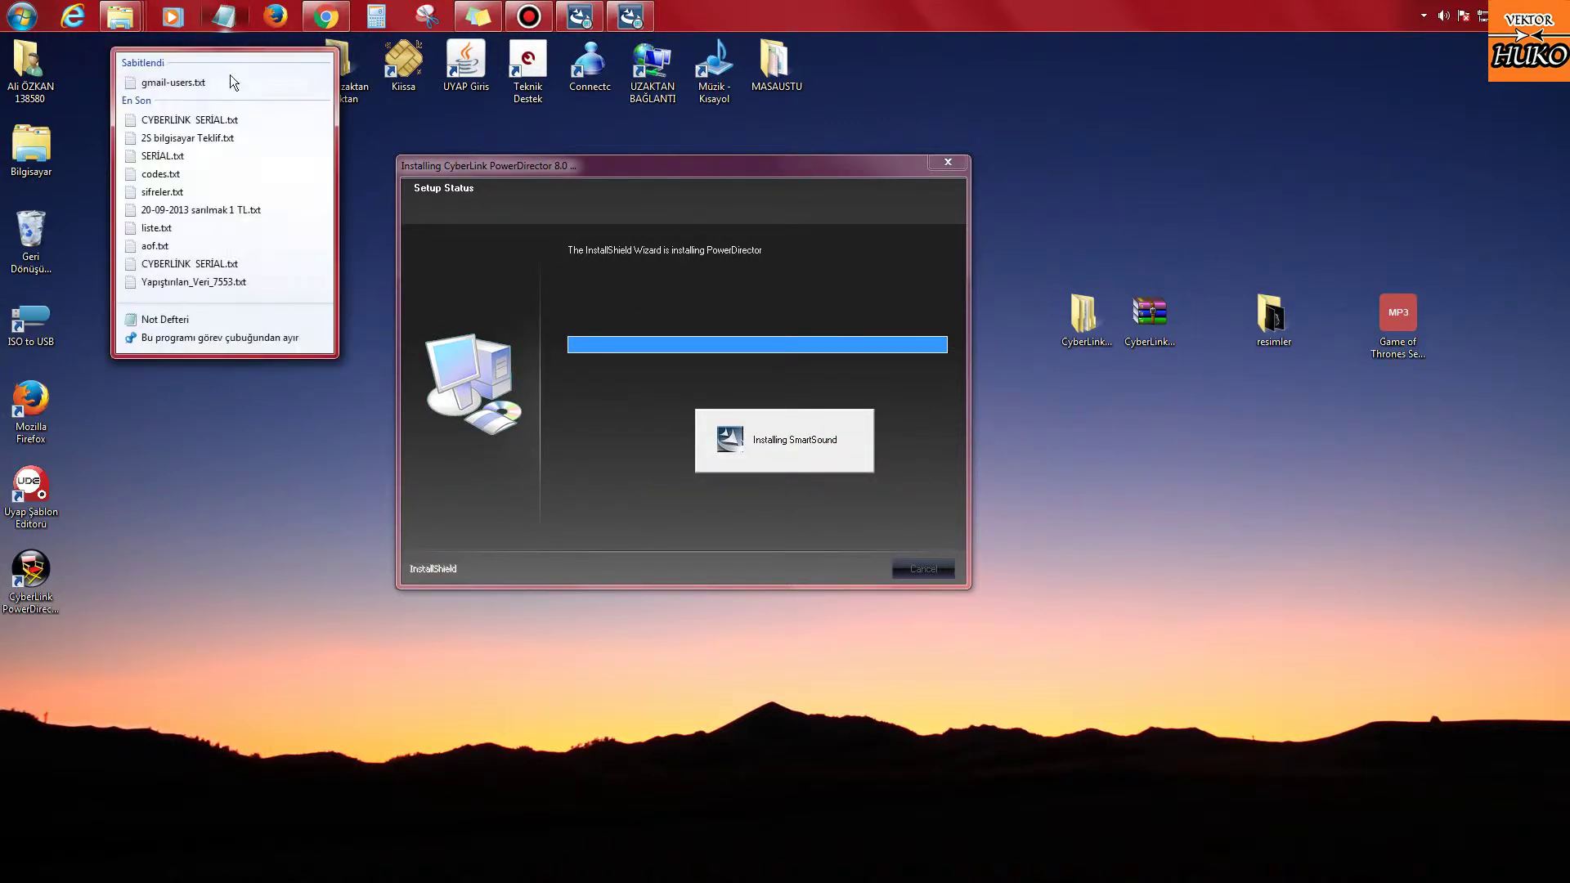
{"action": "left_click", "coordinate": [223, 119]}
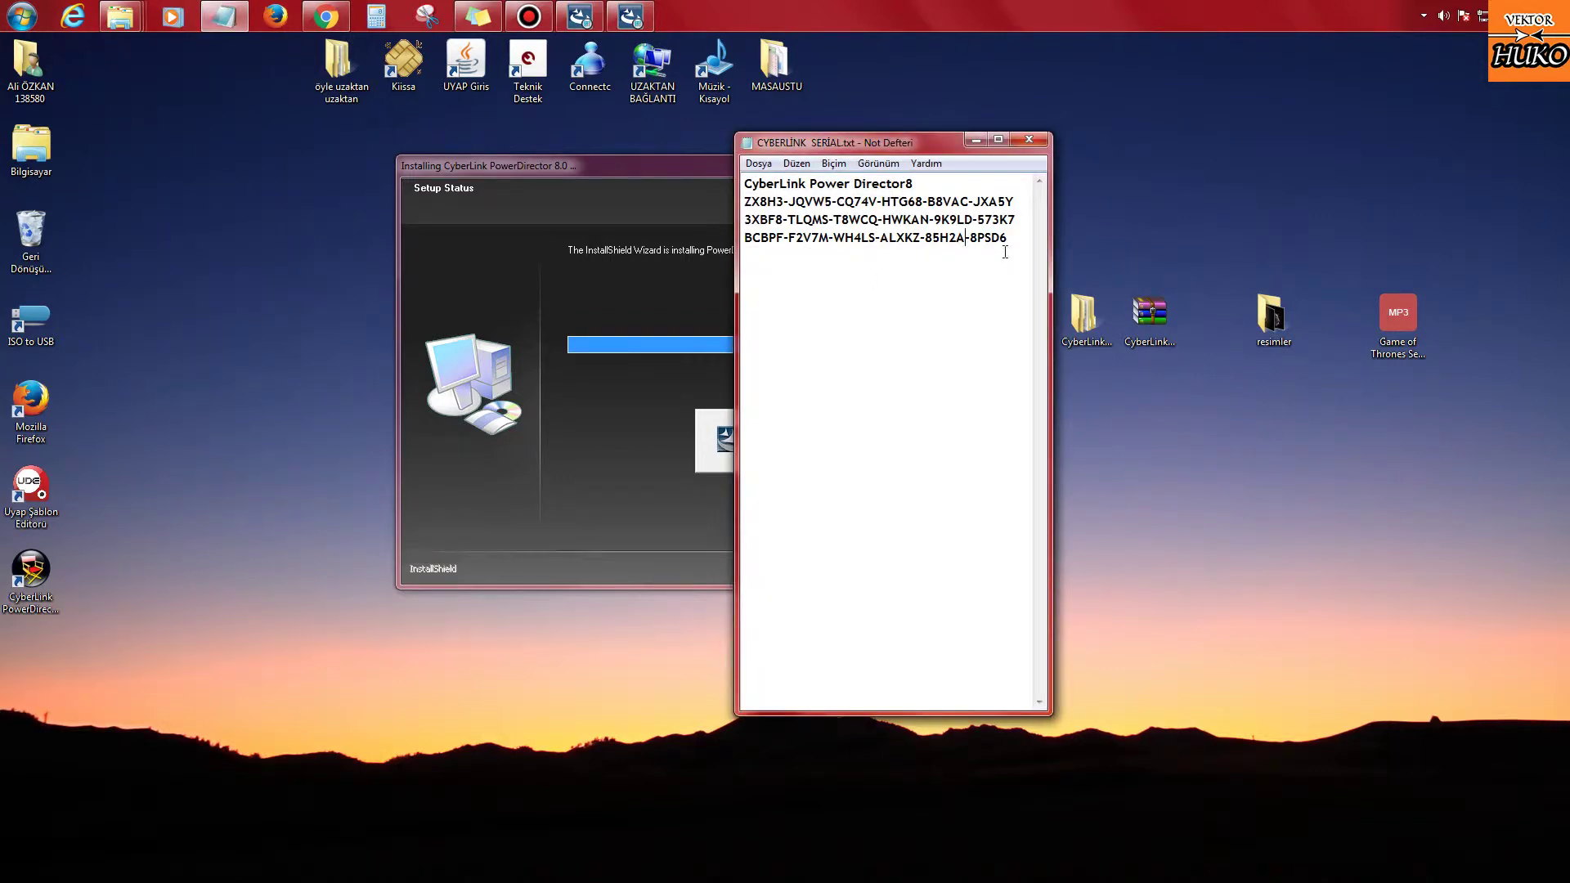
{"action": "key", "text": "shift+Home"}
{"action": "right_click", "coordinate": [940, 238]}
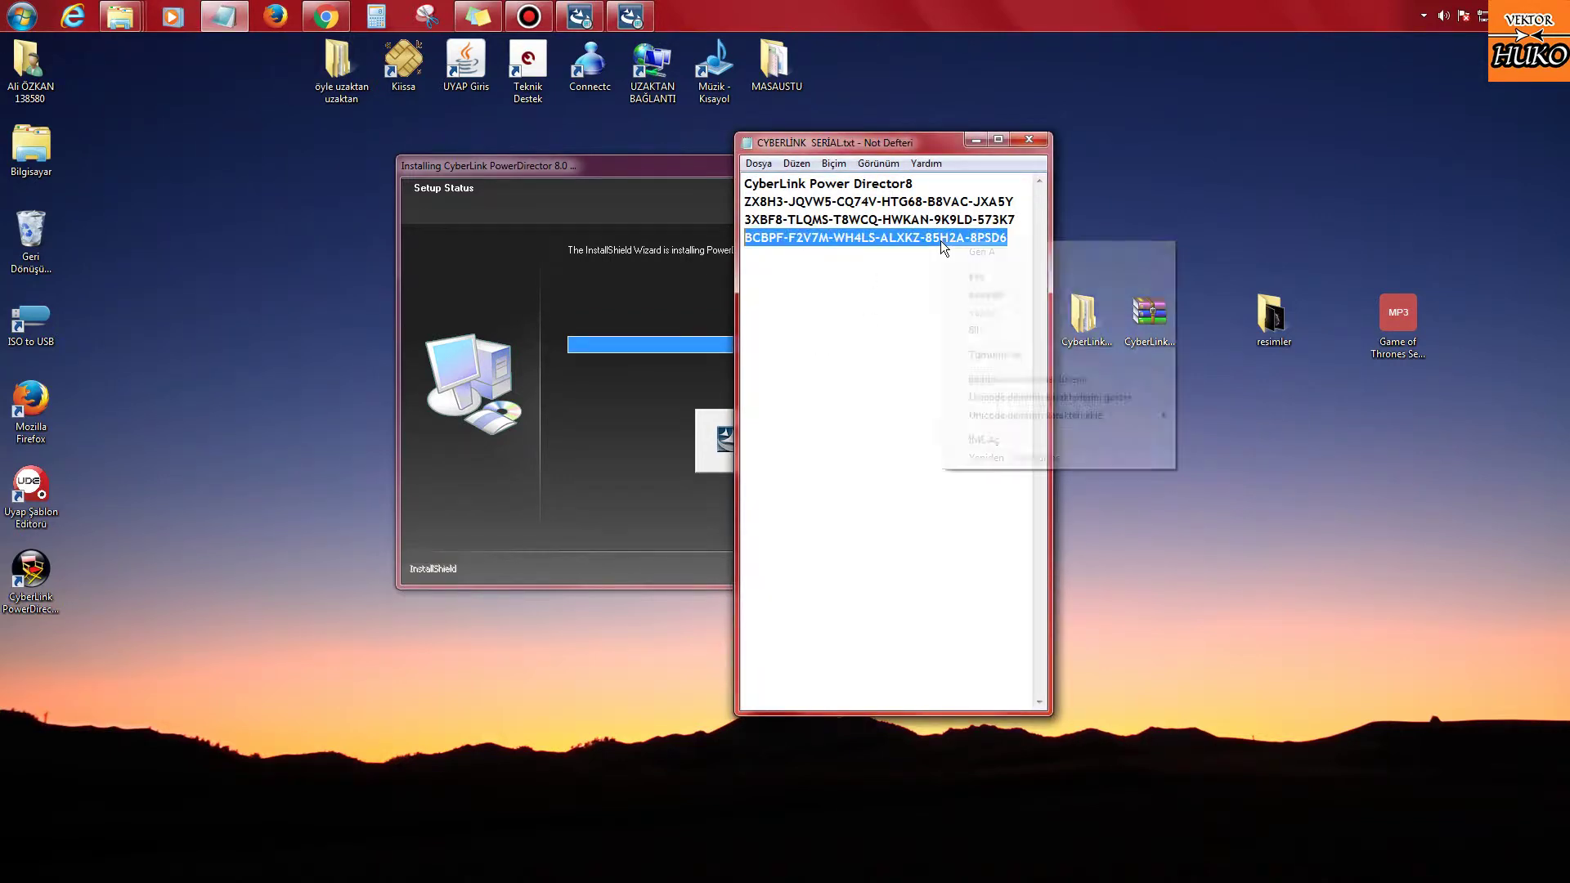
{"action": "left_click", "coordinate": [994, 294]}
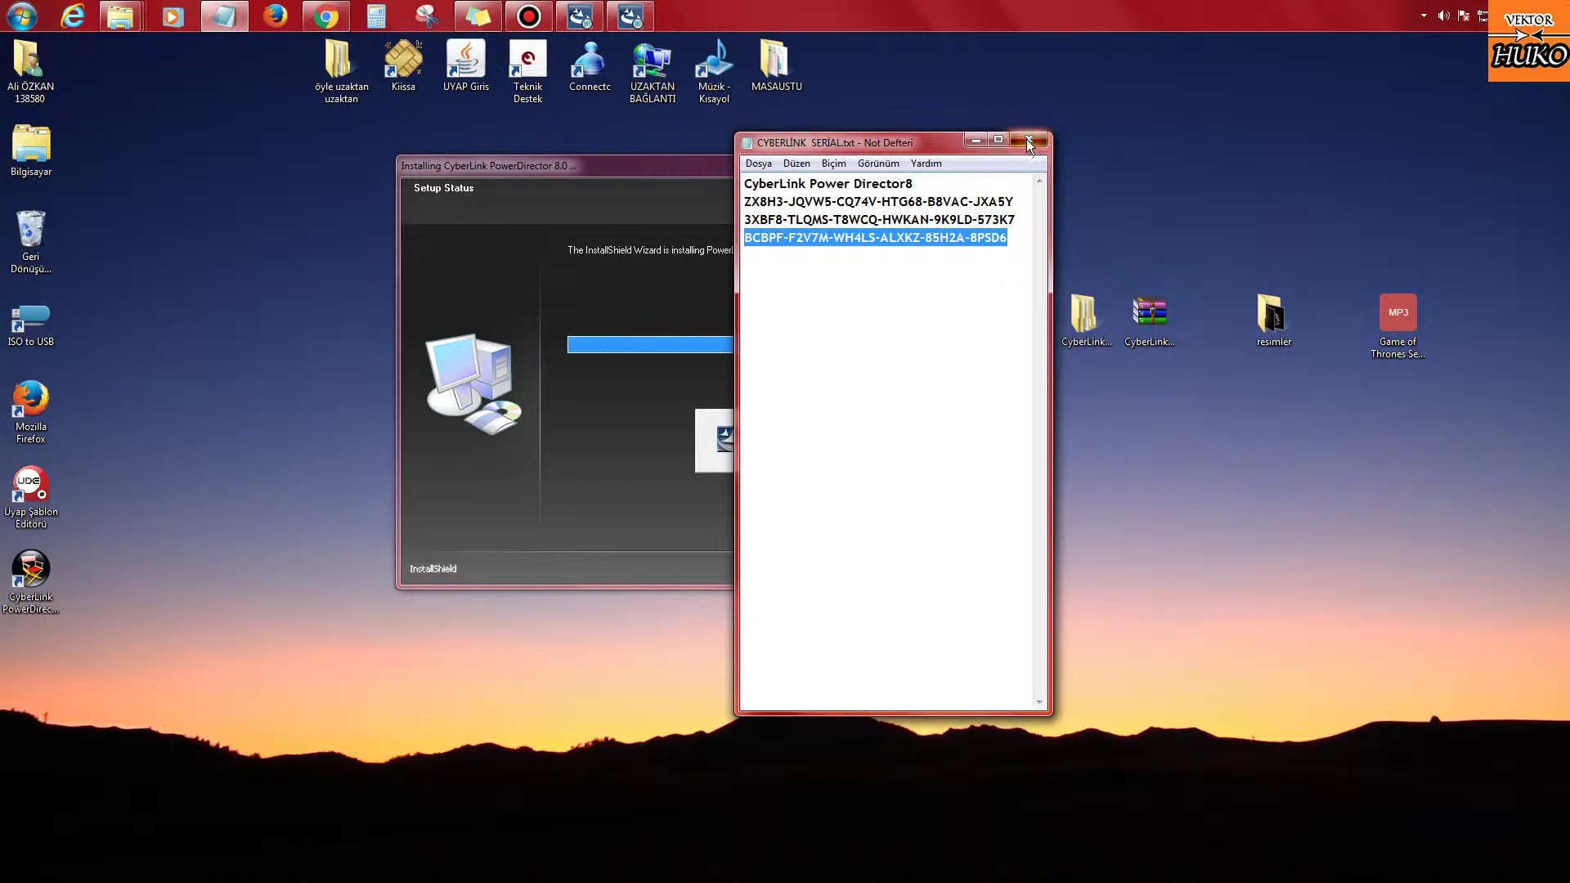
{"action": "left_click", "coordinate": [1027, 141]}
Step: Move the PowerDirector setup window clear of the SmartSound installation notice and refresh the desktop
{"action": "left_click_drag", "start_coordinate": [837, 182], "coordinate": [561, 199]}
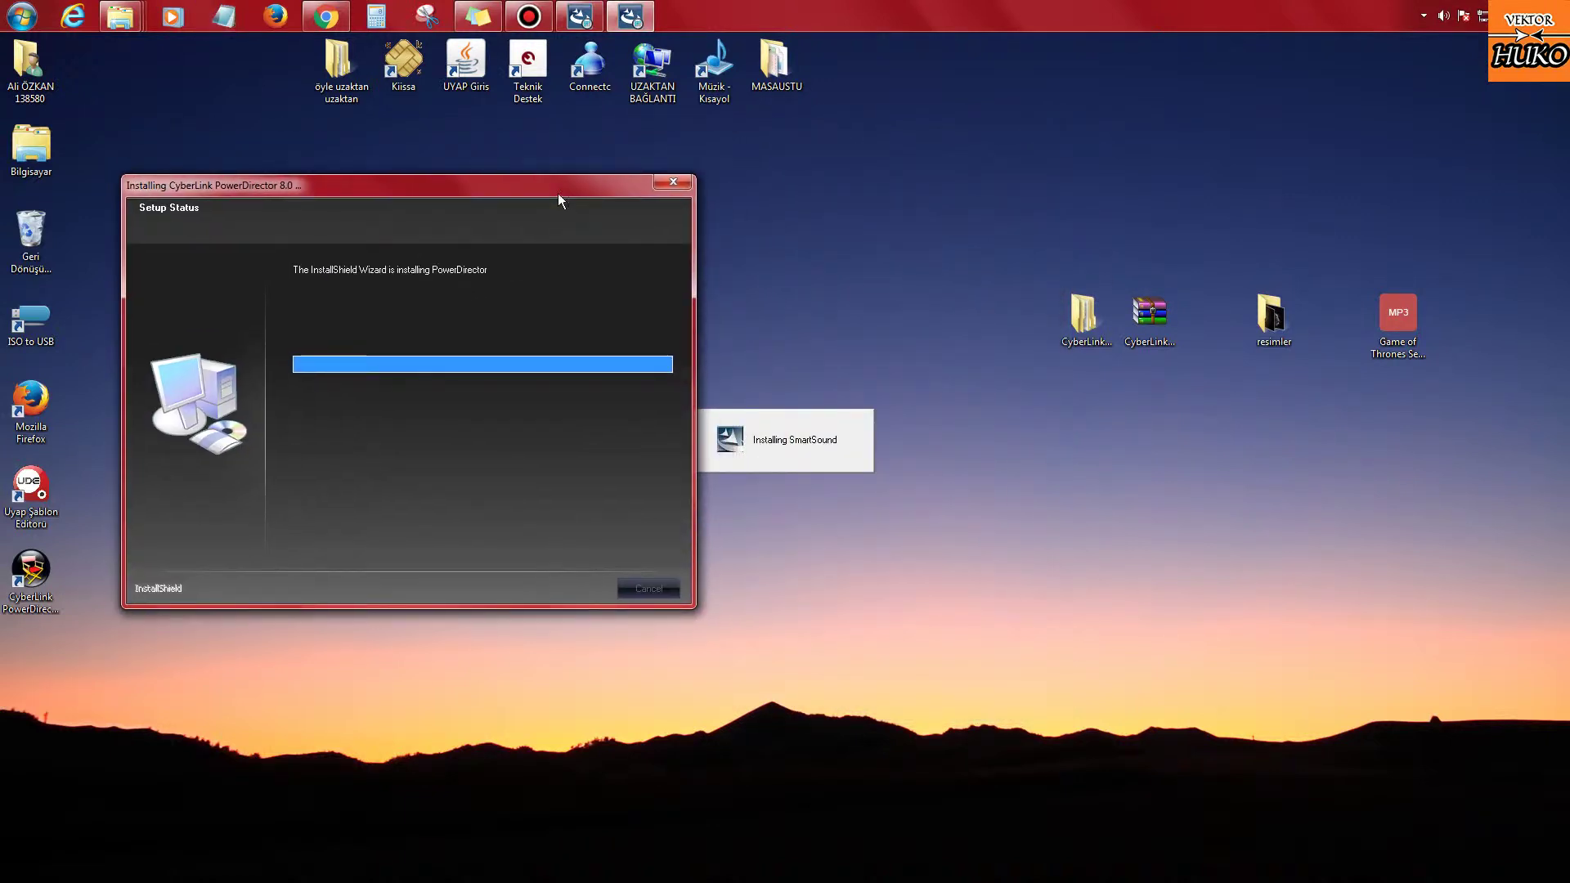
{"action": "right_click", "coordinate": [913, 424]}
{"action": "left_click", "coordinate": [964, 466]}
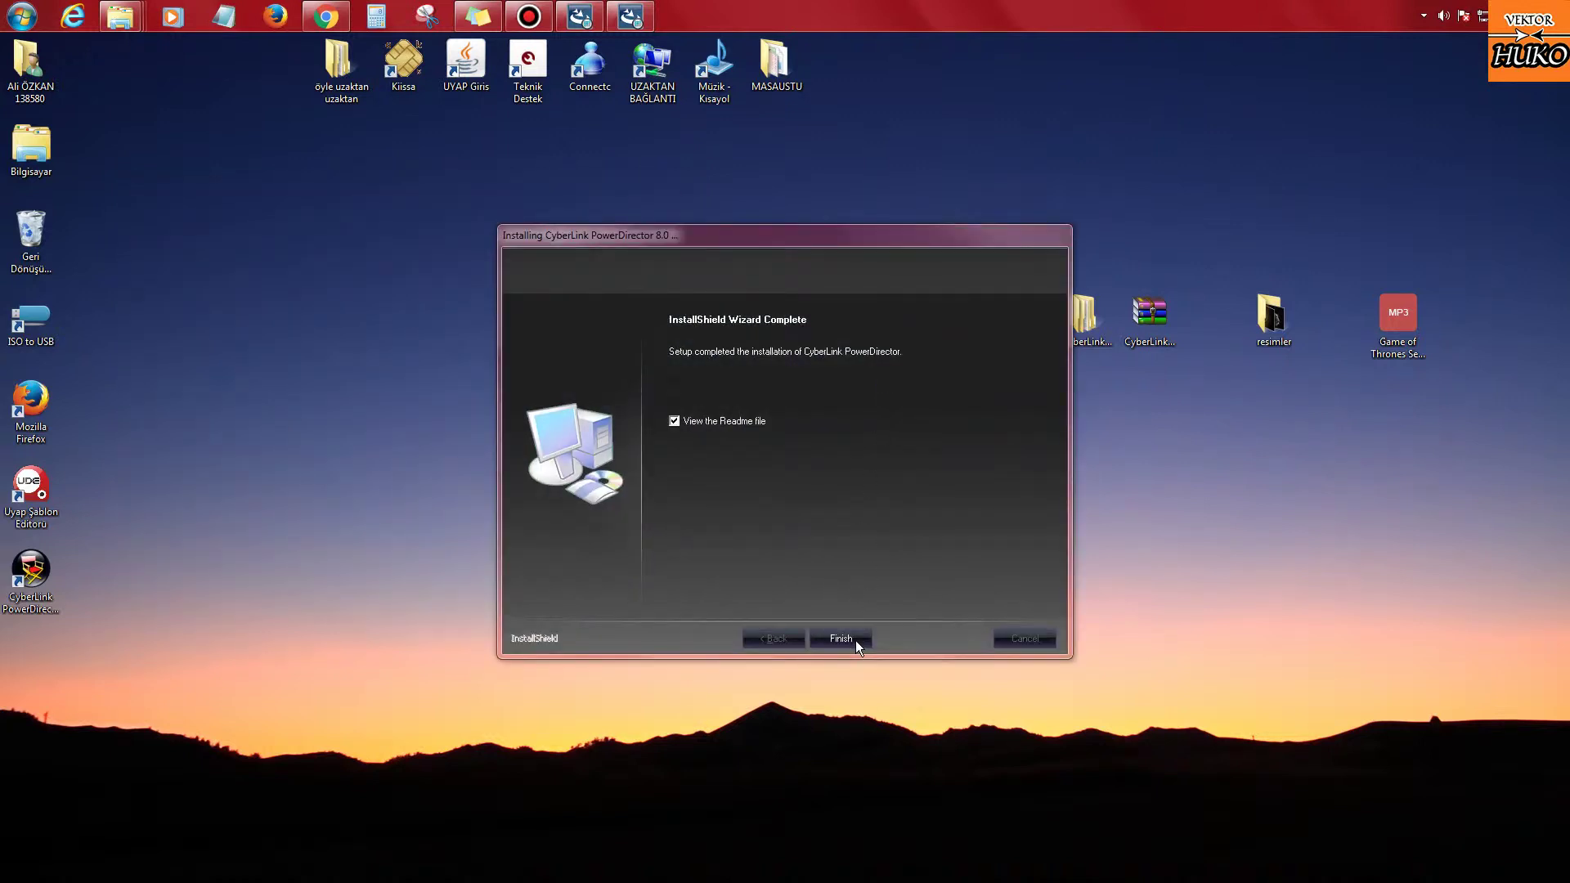
Step: Finish the PowerDirector setup with viewing of the Readme file turned off
{"action": "left_click", "coordinate": [674, 421]}
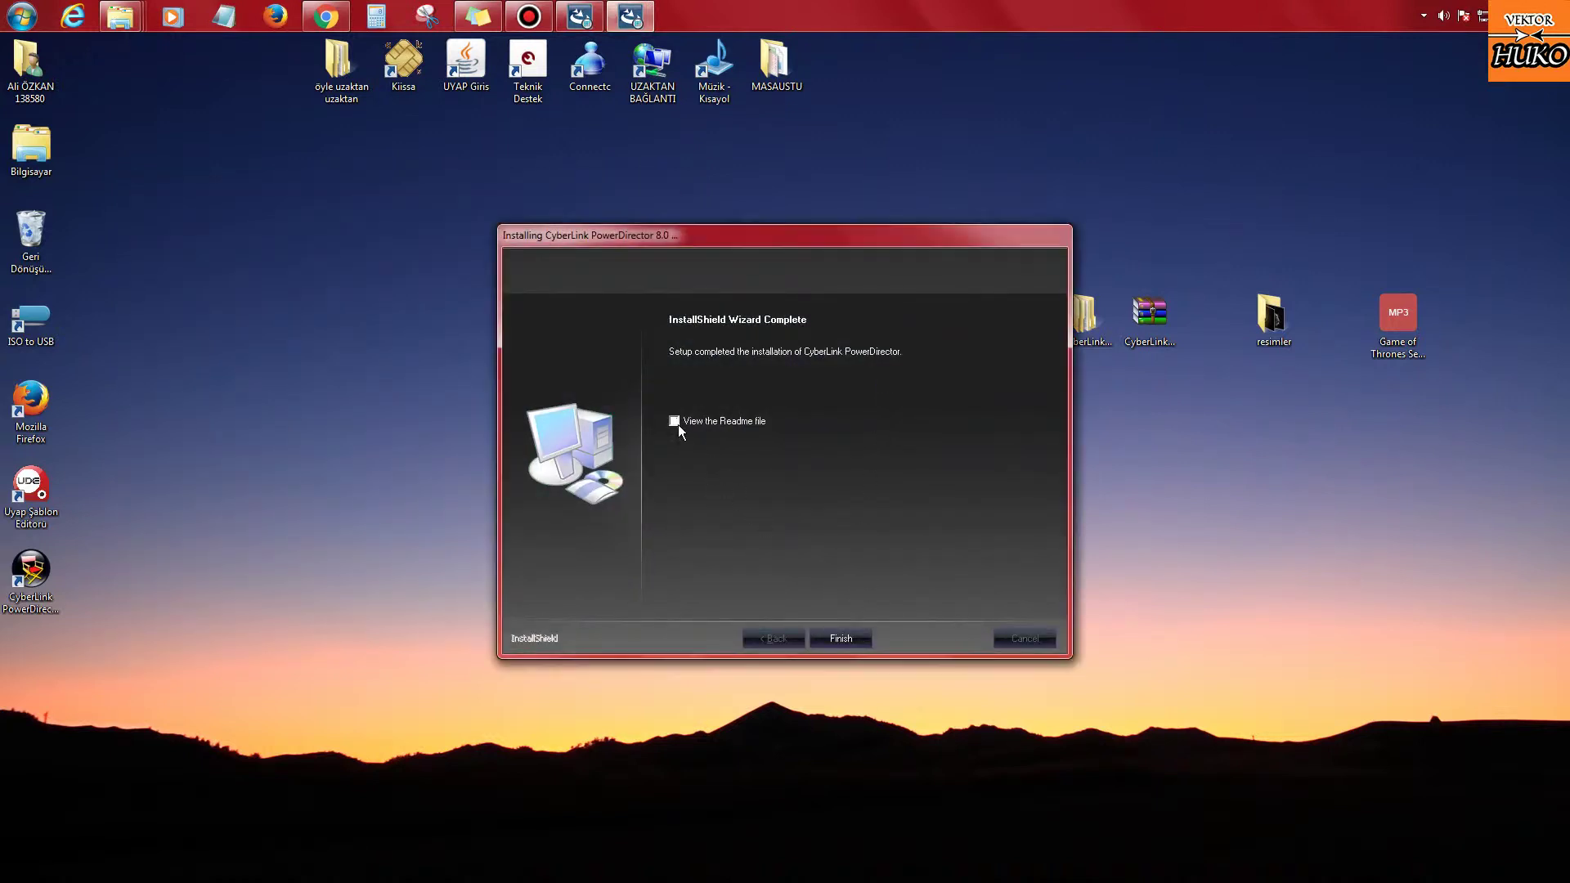
{"action": "left_click", "coordinate": [852, 632]}
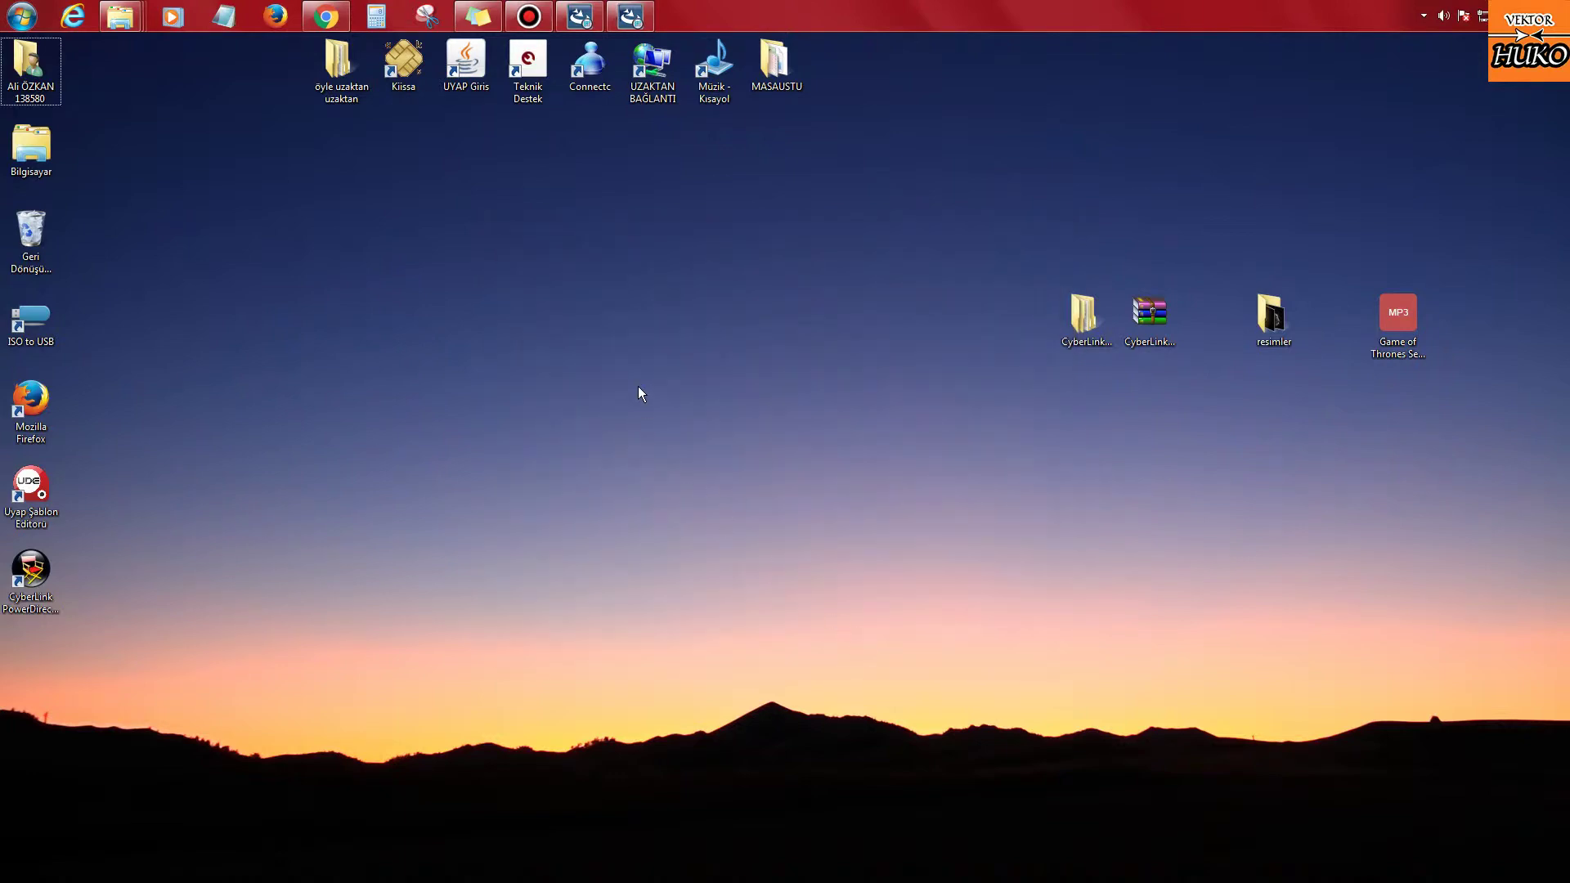
Step: Launch CyberLink PowerDirector from the desktop, choose to activate it and paste the copied activation key into the key fields
{"action": "double_click", "coordinate": [46, 585]}
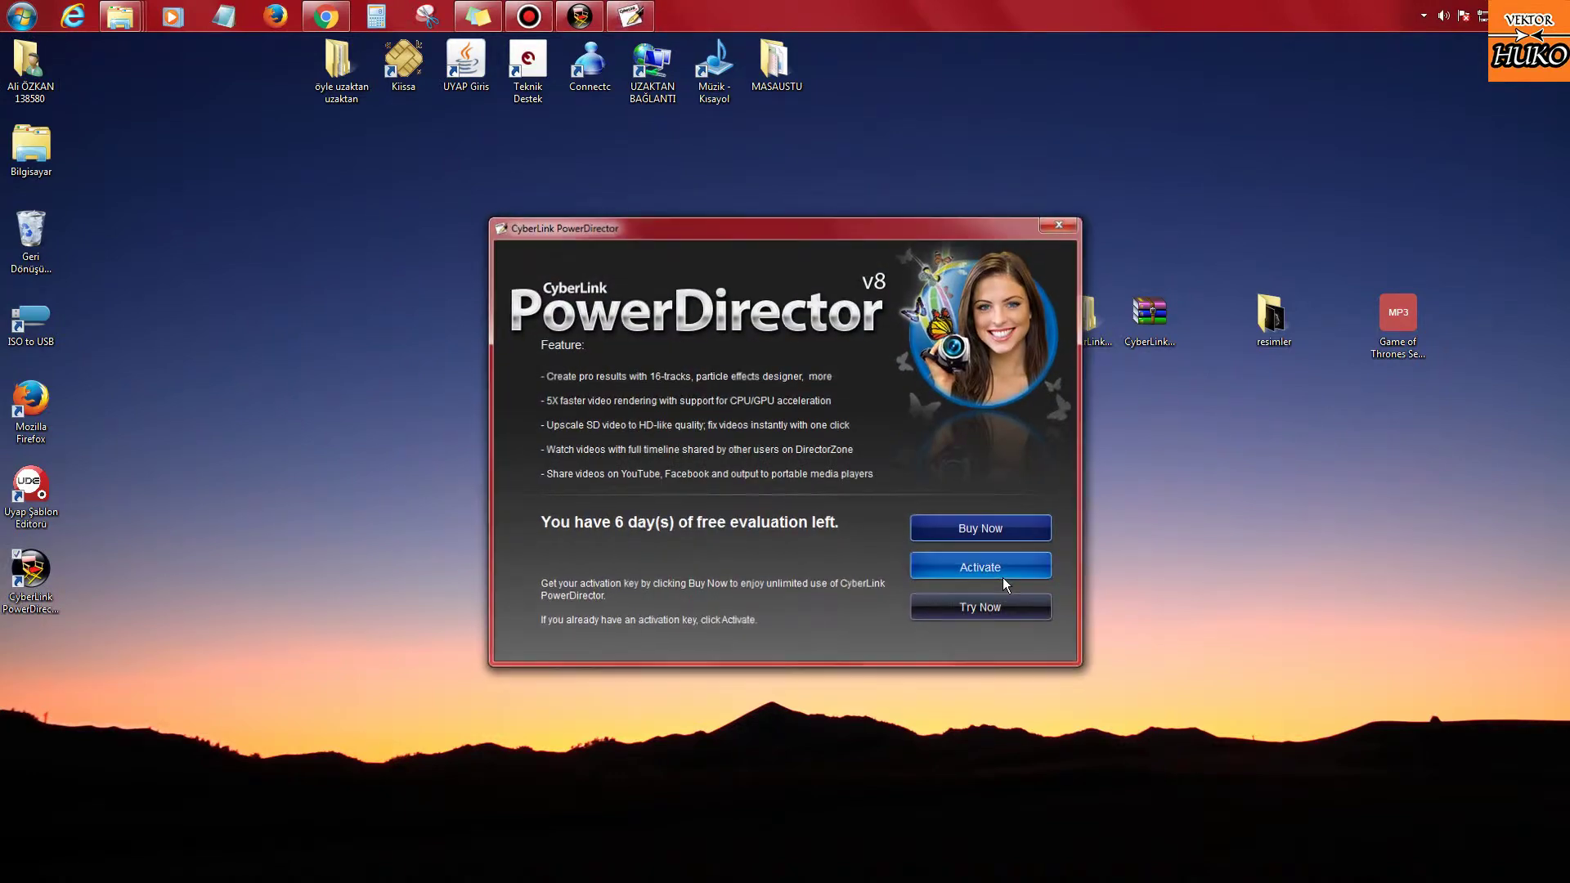
{"action": "left_click", "coordinate": [1001, 573]}
{"action": "key", "text": "ctrl+v"}
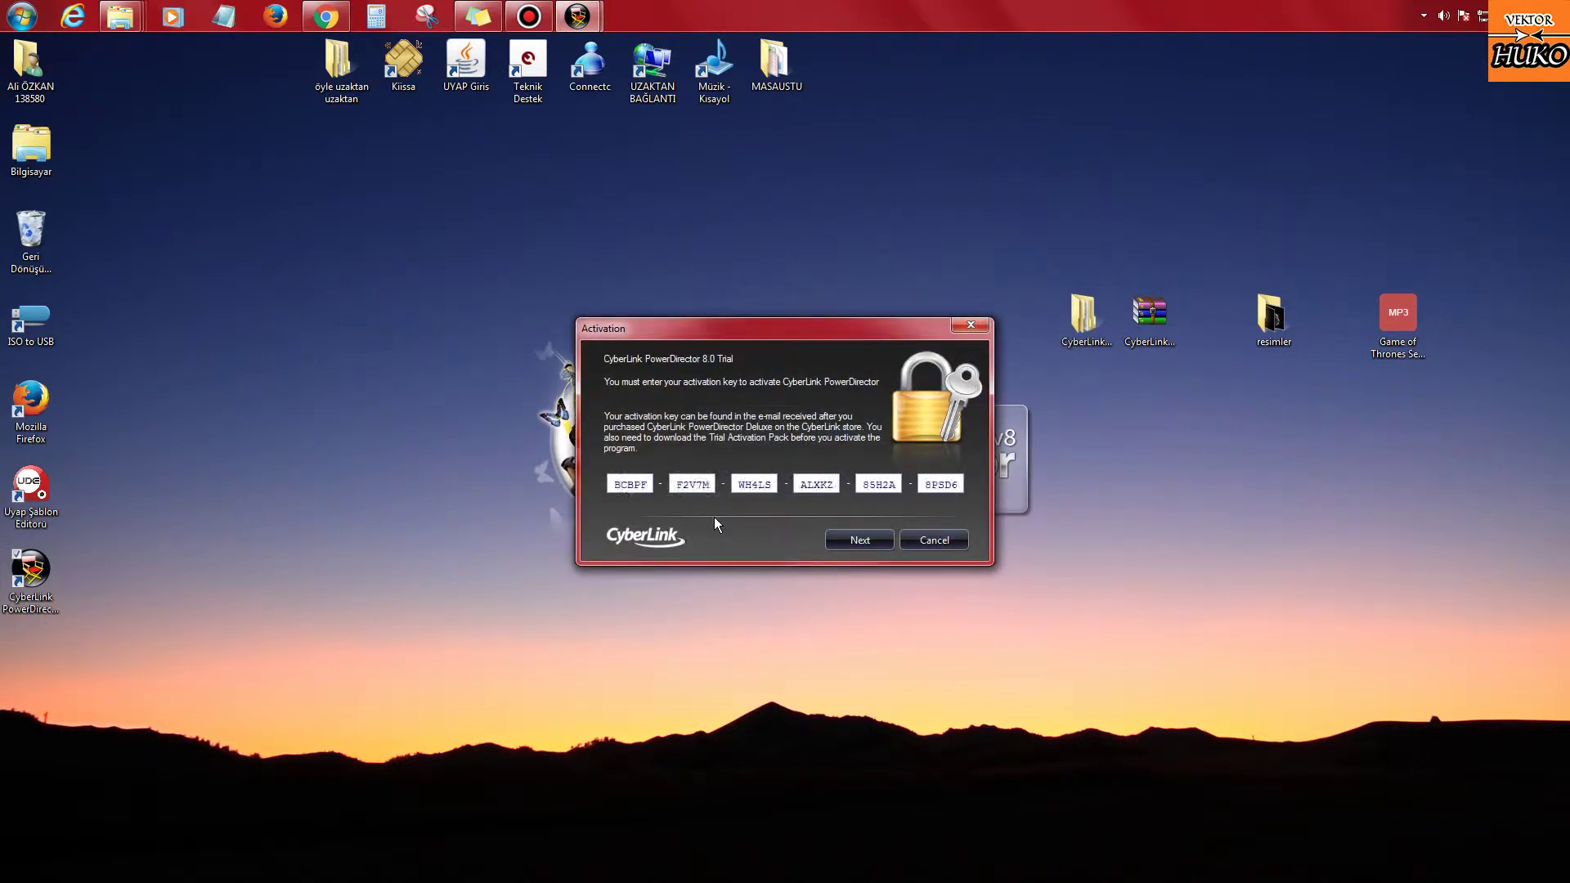
Step: Submit the entered activation key and accept the activation notice to start PowerDirector
{"action": "left_click", "coordinate": [875, 547]}
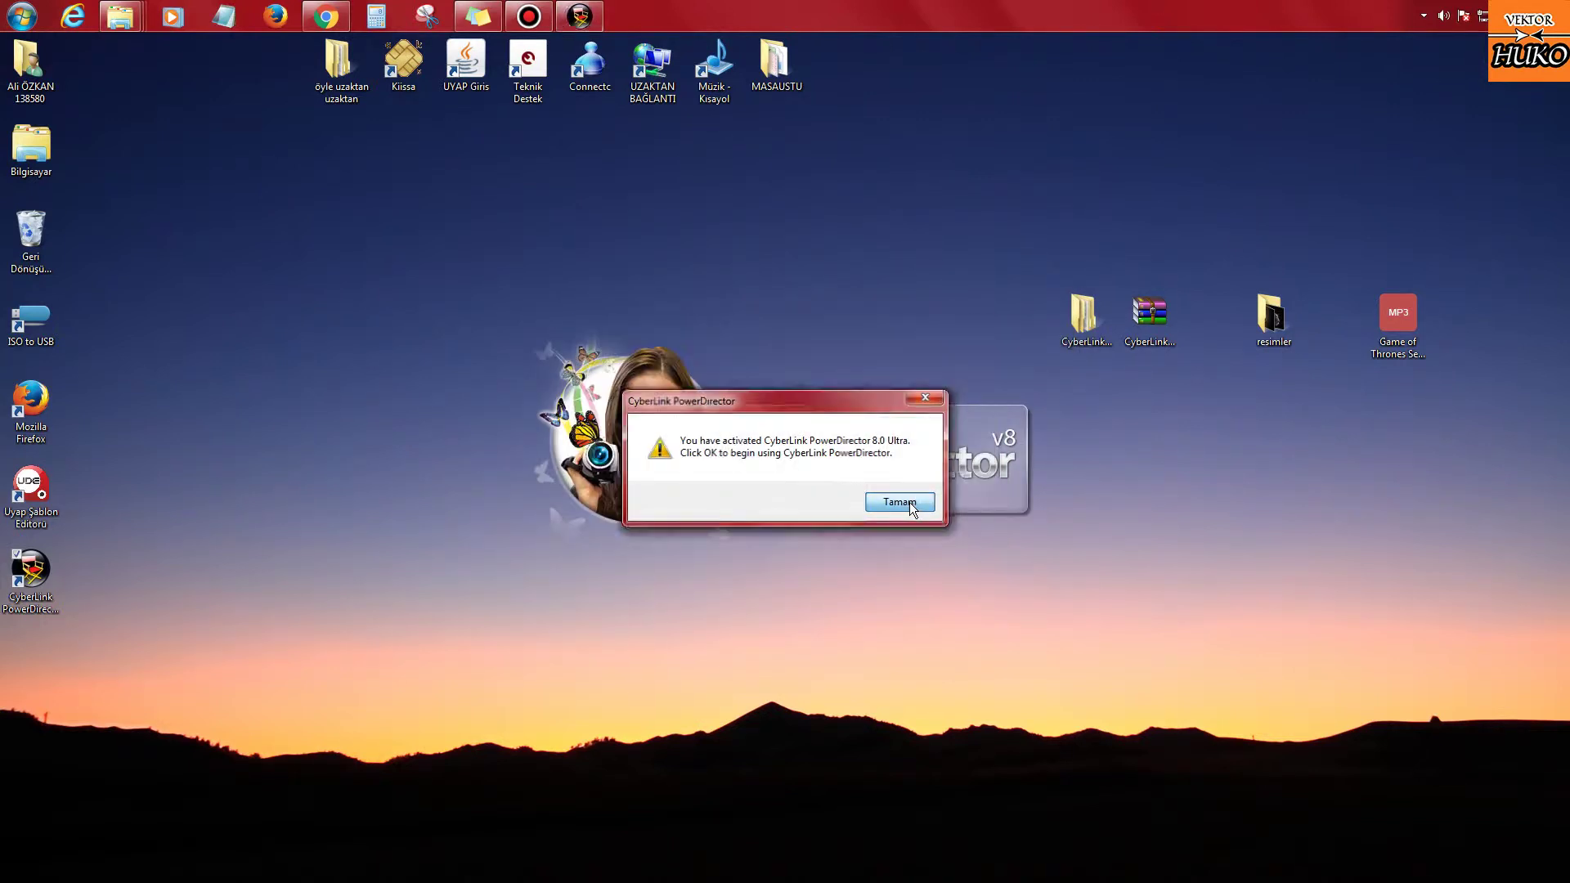
{"action": "left_click", "coordinate": [909, 502]}
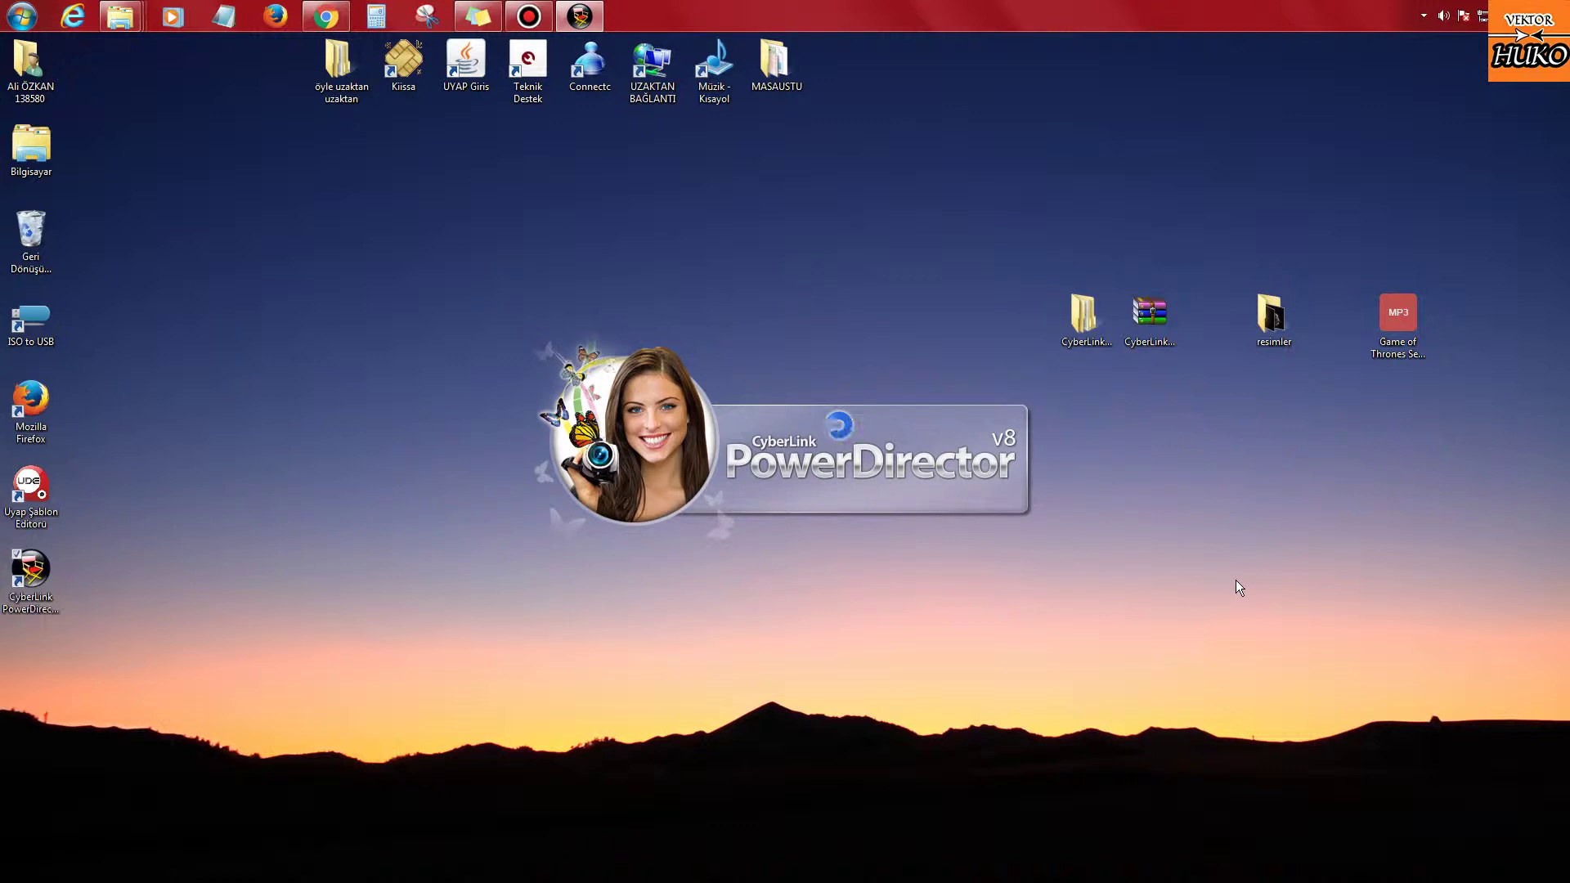
{"action": "right_click", "coordinate": [1213, 435]}
{"action": "left_click", "coordinate": [1254, 474]}
{"action": "right_click", "coordinate": [1277, 470]}
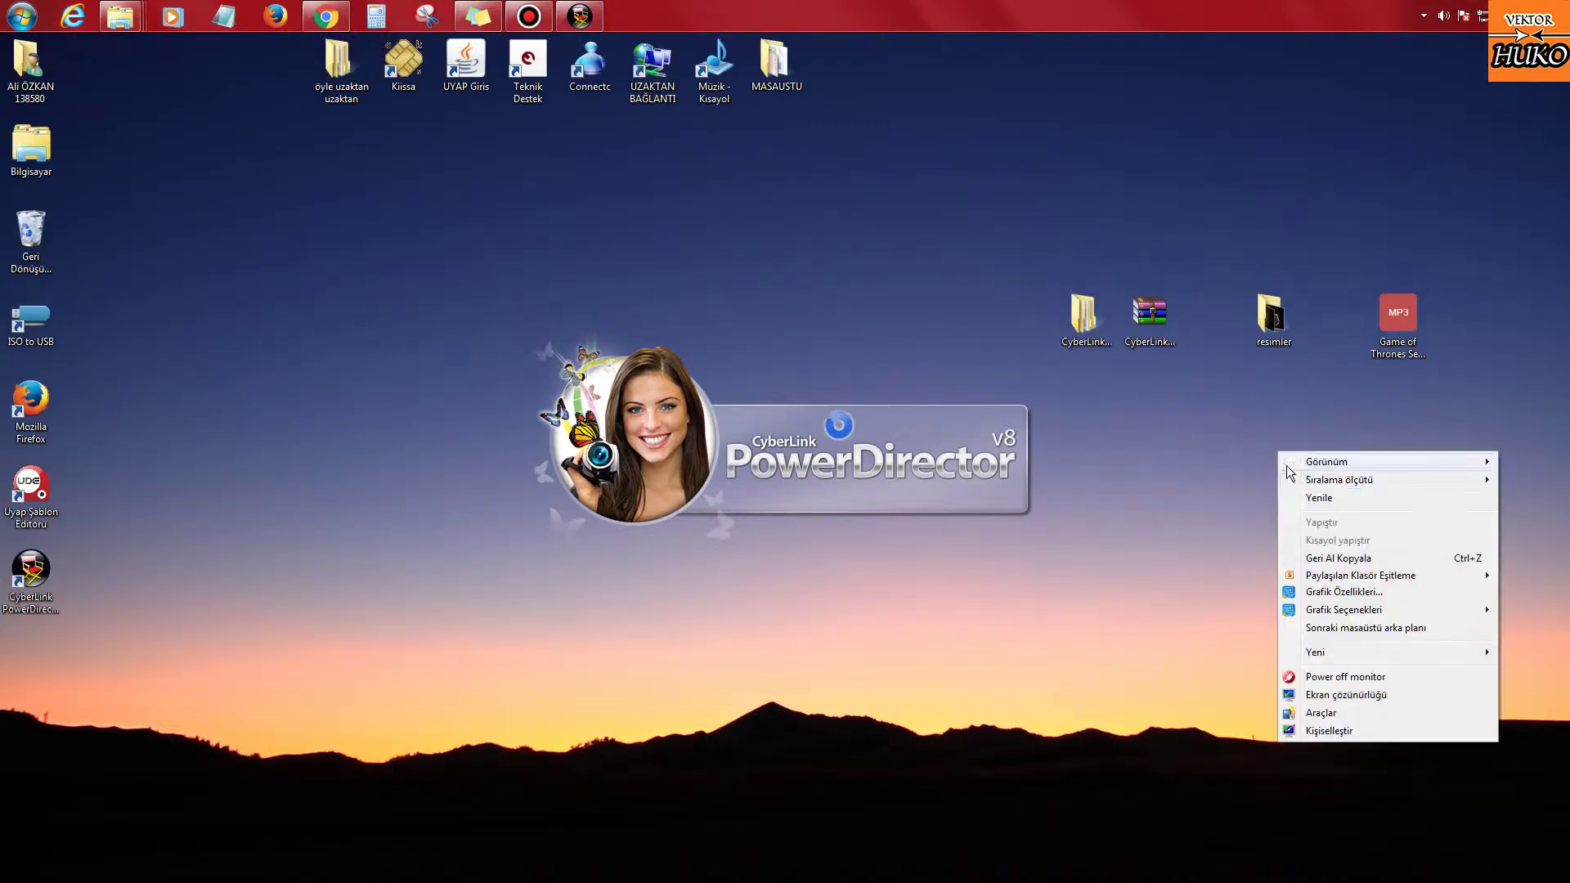
{"action": "left_click", "coordinate": [1317, 496]}
{"action": "right_click", "coordinate": [1159, 426]}
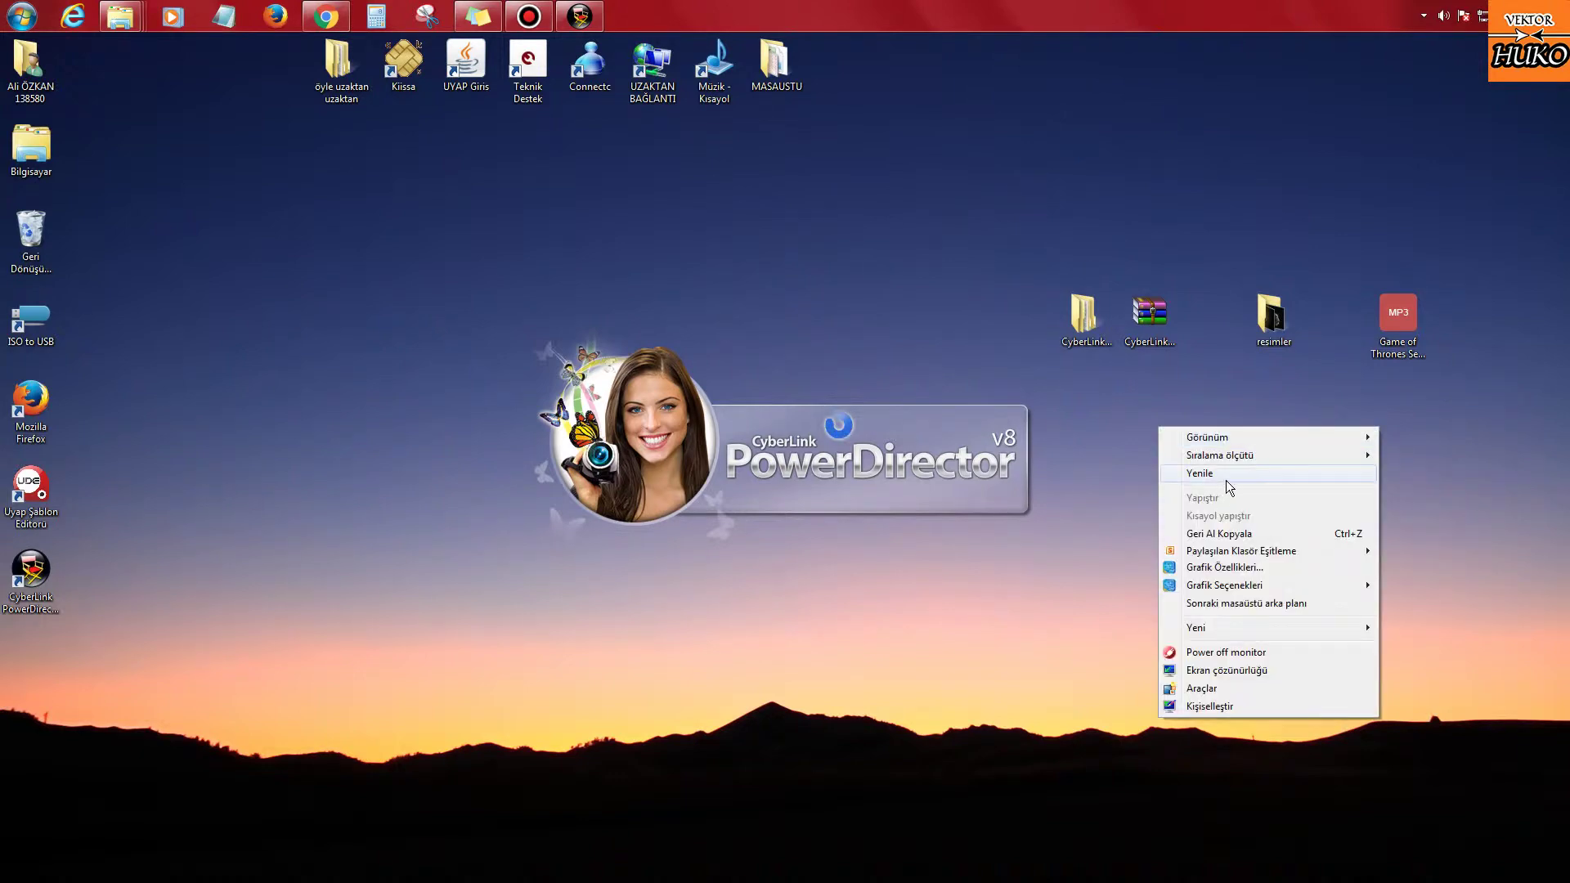
{"action": "left_click", "coordinate": [1225, 477]}
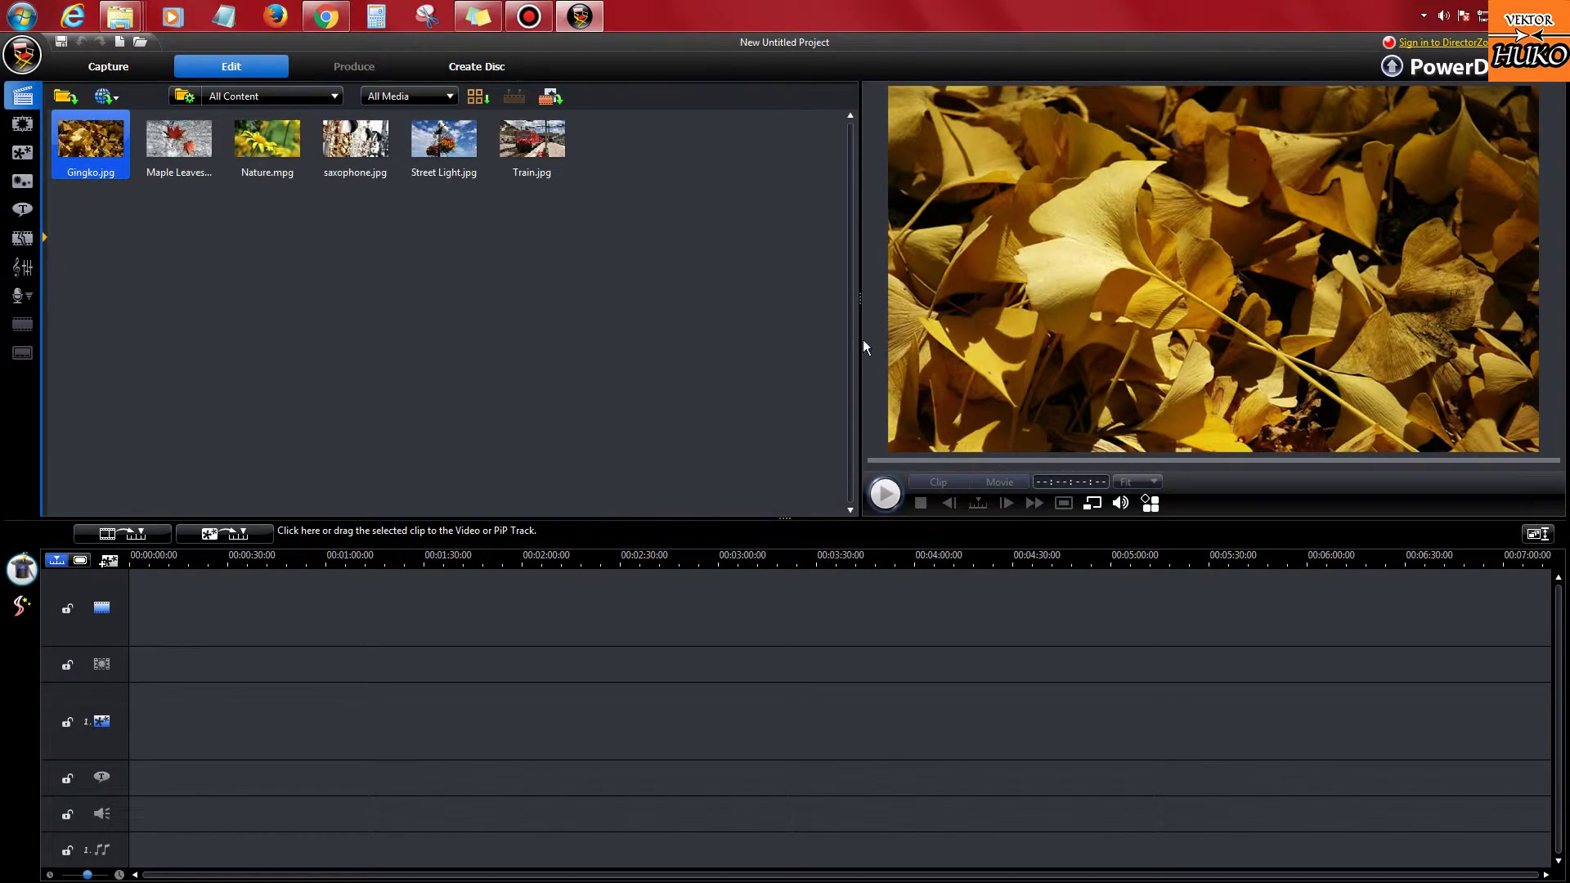
Step: Preview the sample clips in the media library, playing Nature.mpg briefly and pausing it
{"action": "left_click", "coordinate": [620, 303]}
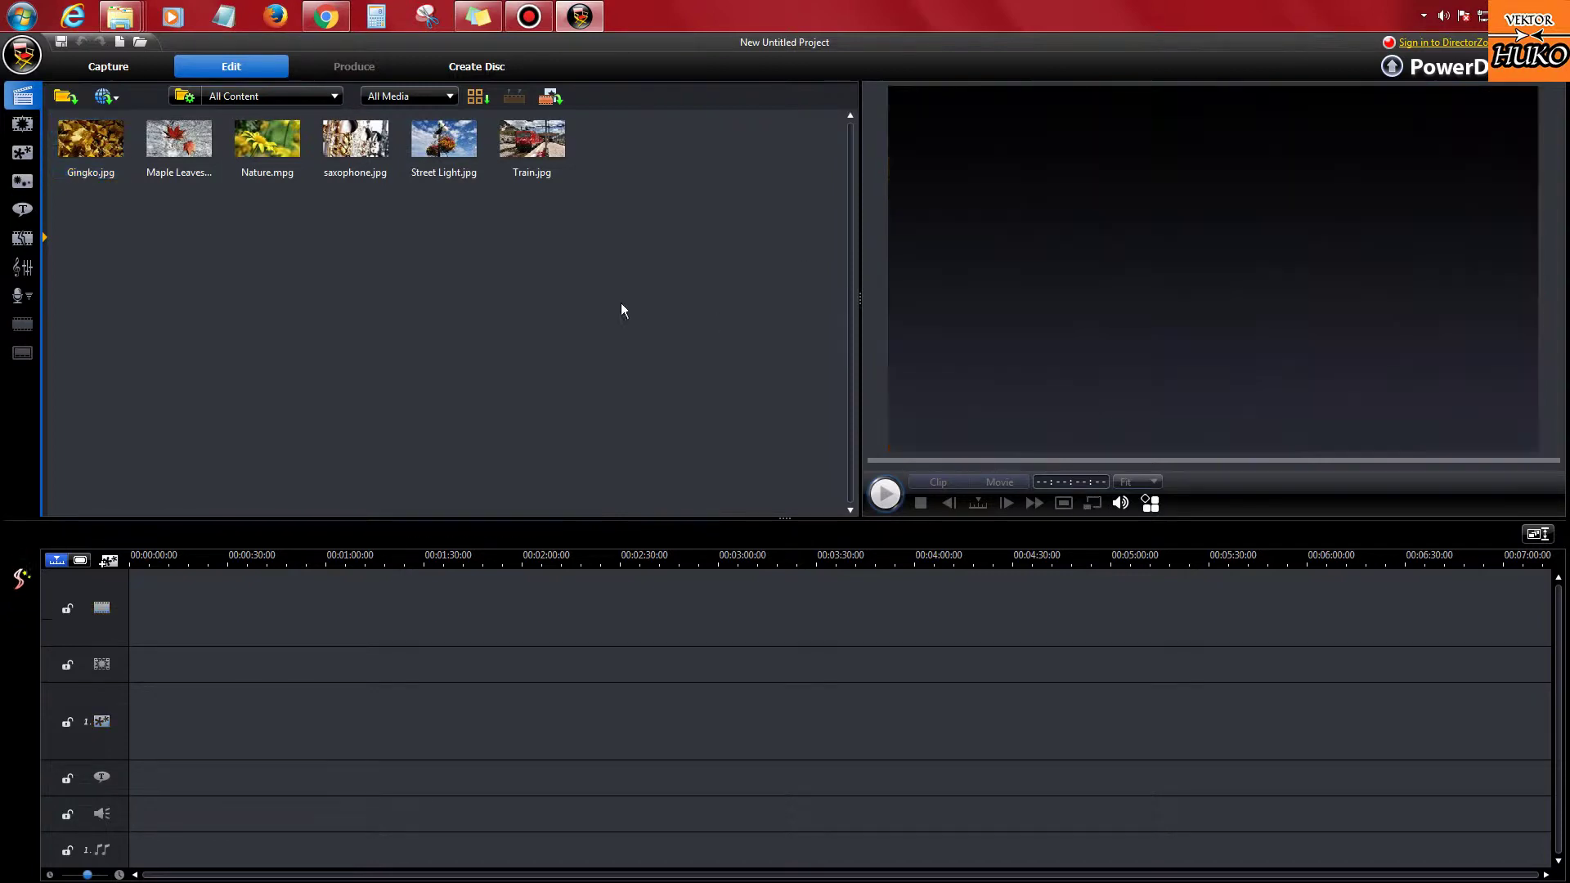
{"action": "left_click", "coordinate": [91, 141]}
{"action": "left_click", "coordinate": [193, 164]}
{"action": "left_click", "coordinate": [268, 147]}
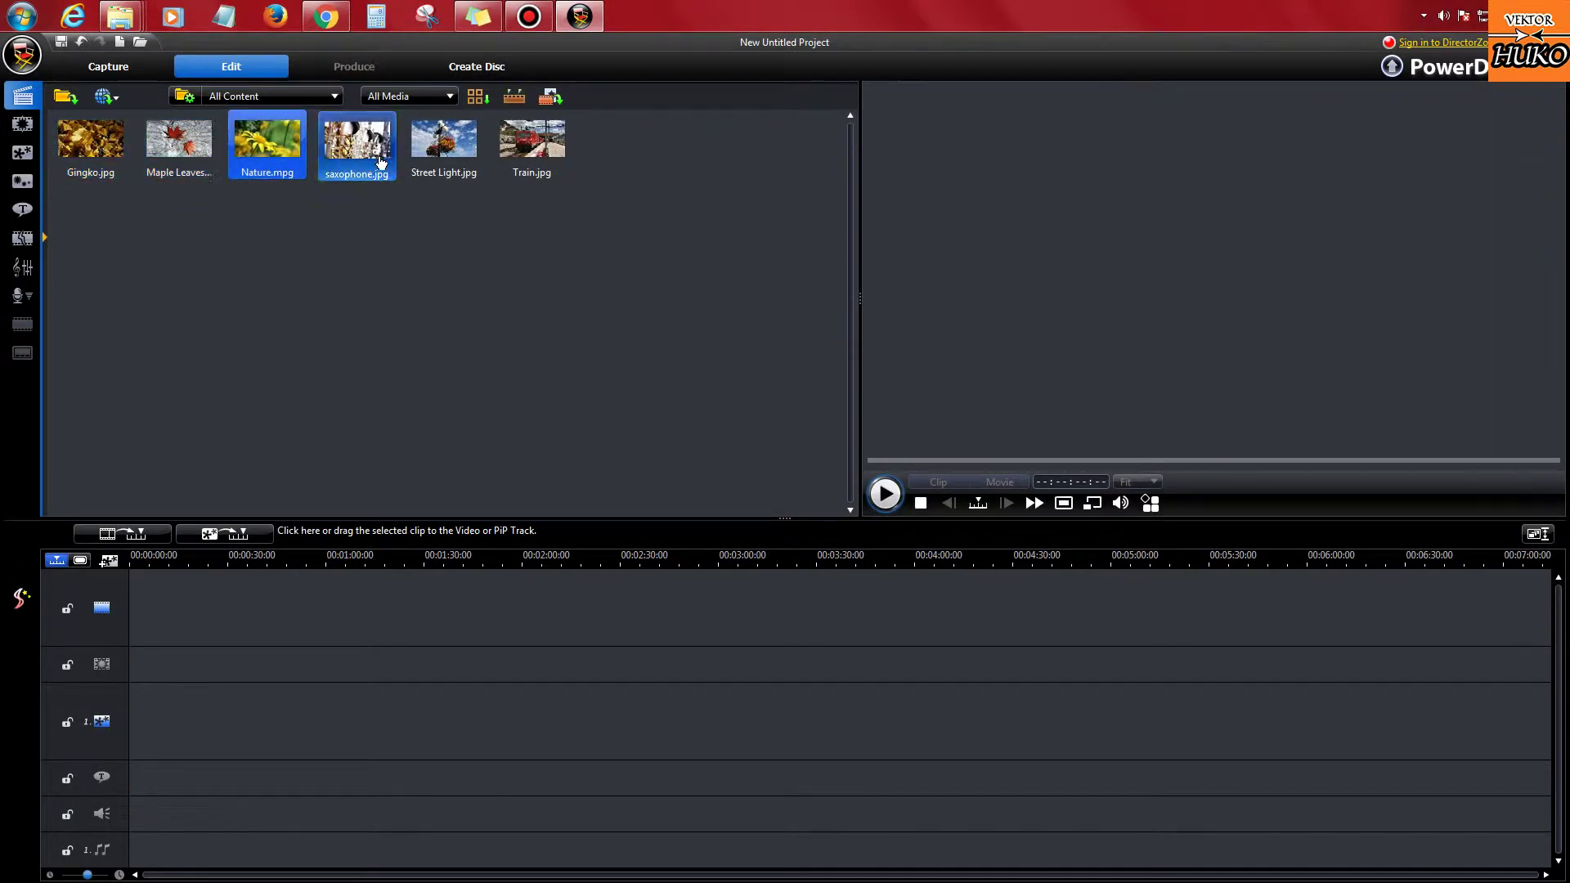
{"action": "left_click", "coordinate": [356, 147]}
{"action": "left_click", "coordinate": [413, 159]}
{"action": "left_click", "coordinate": [268, 143]}
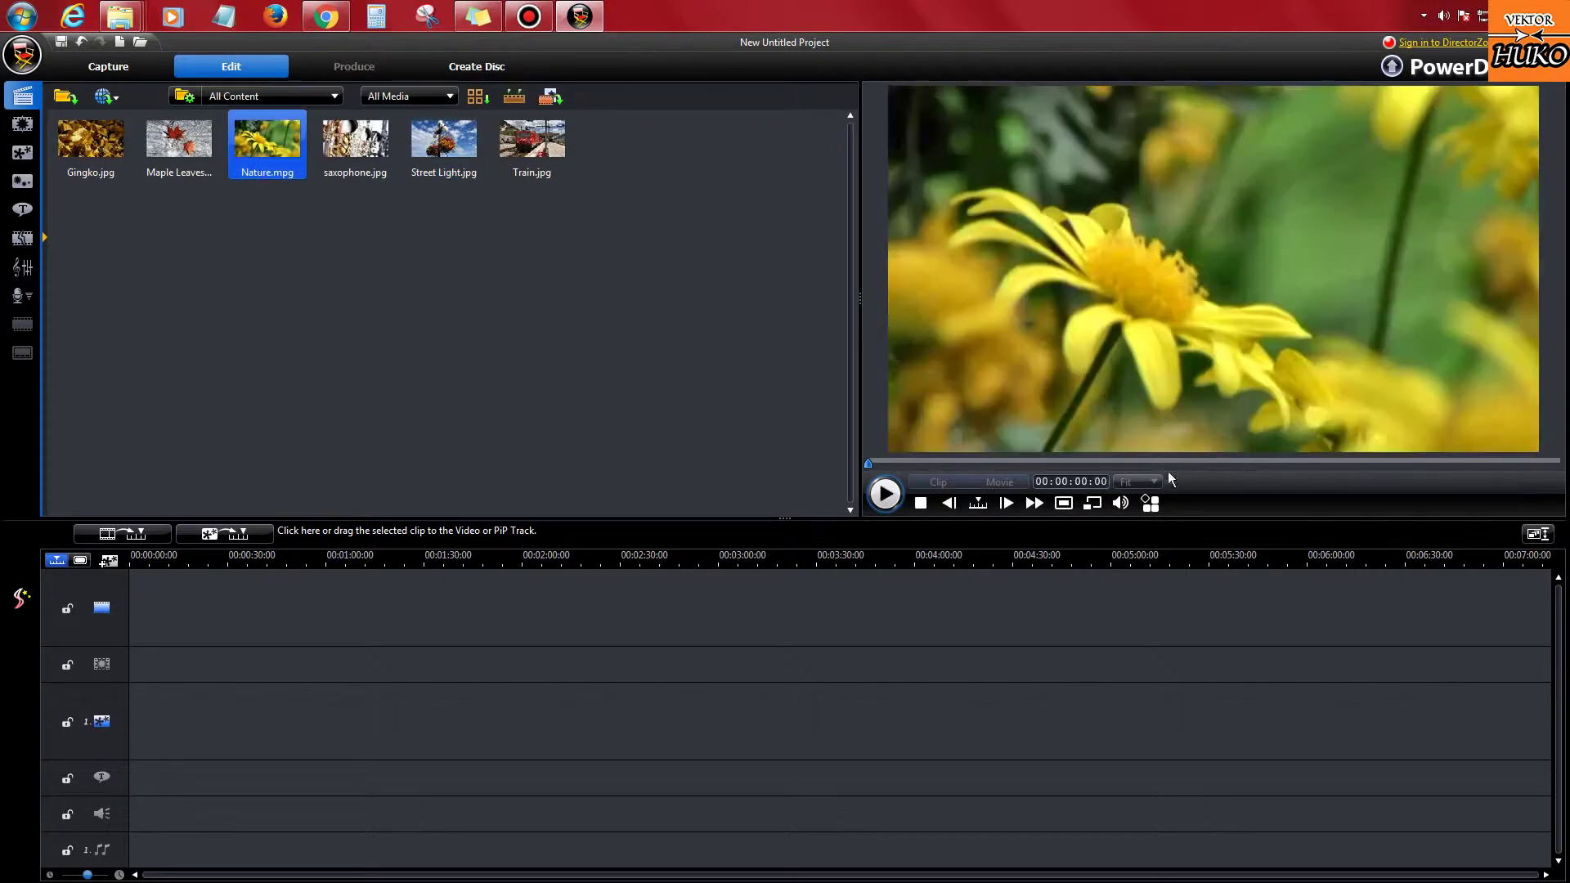
{"action": "left_click", "coordinate": [885, 493]}
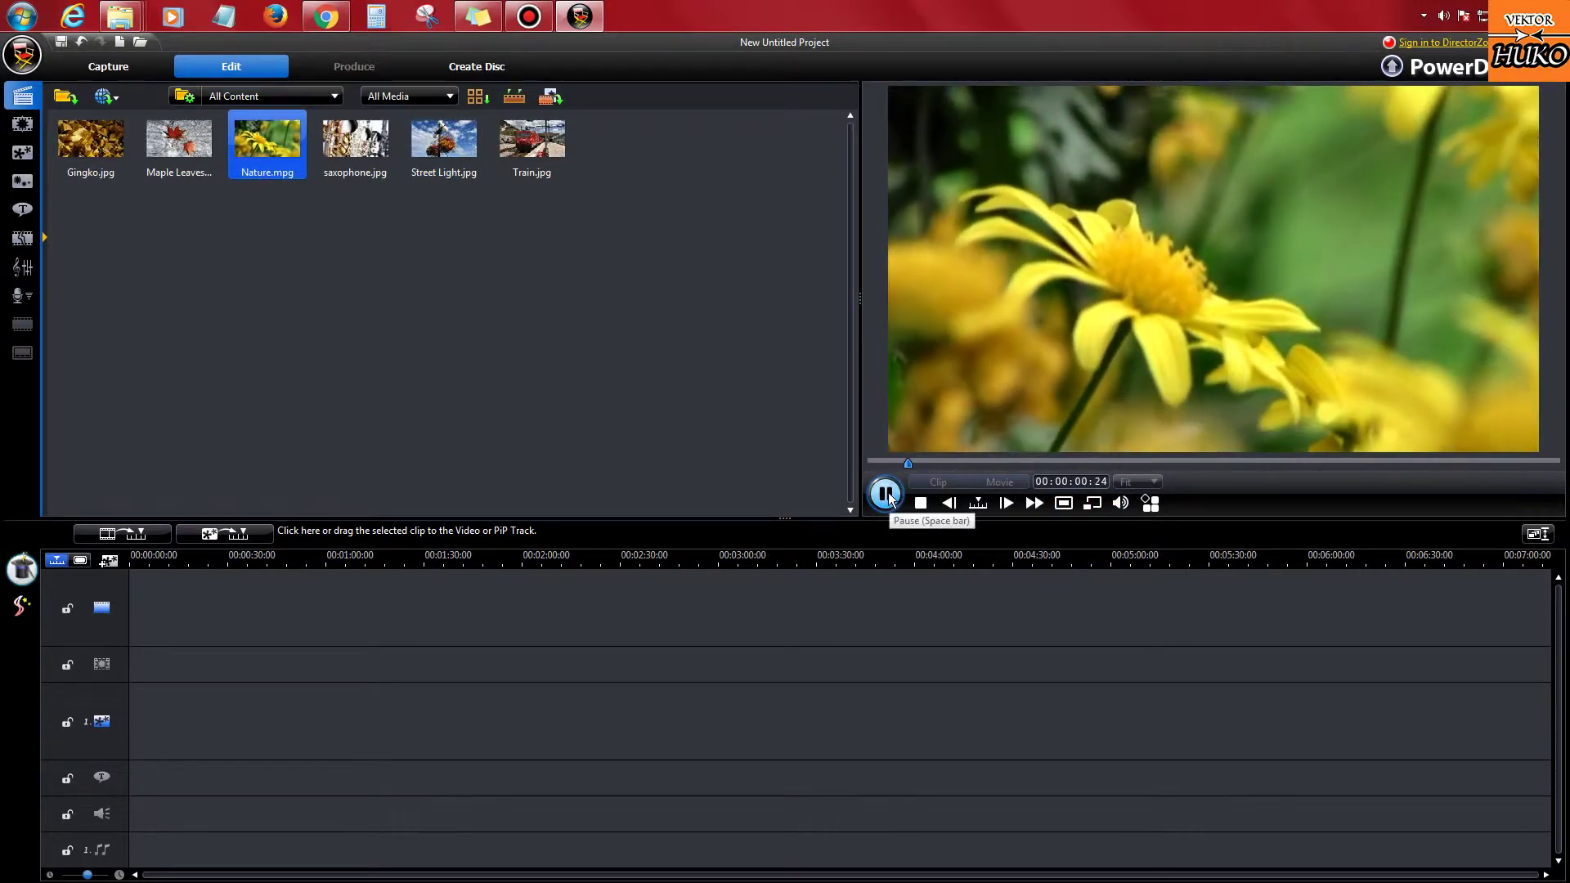
{"action": "left_click", "coordinate": [882, 495]}
Step: Look through the Maple Leaves, Gingko, Nature, Street Light and saxophone samples in the preview and clear the selection
{"action": "left_click", "coordinate": [182, 160]}
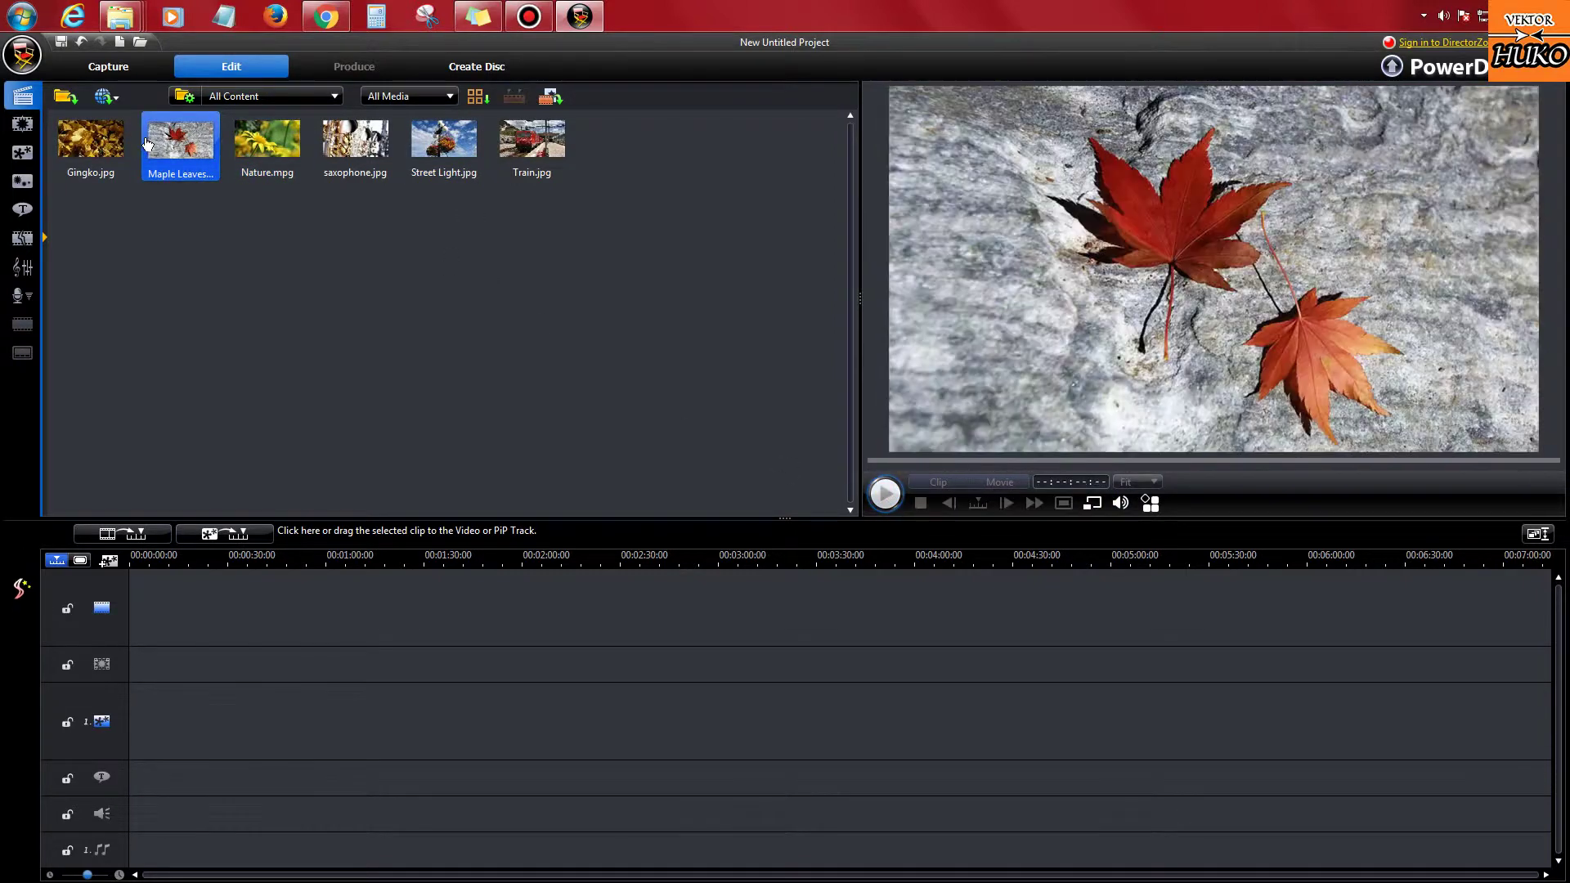
{"action": "left_click", "coordinate": [85, 163]}
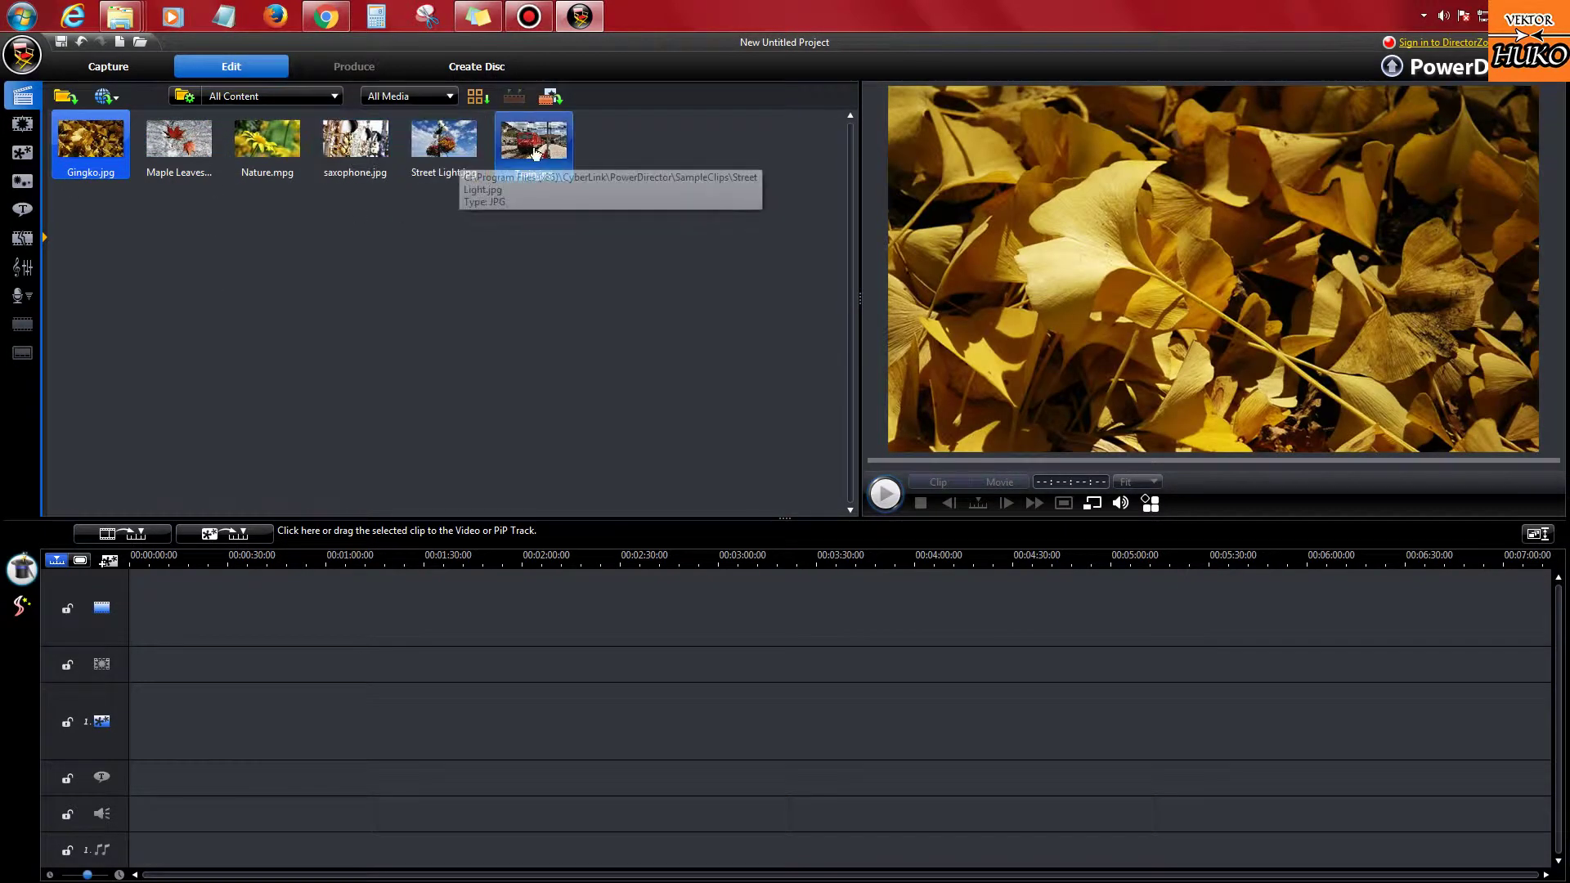
{"action": "left_click", "coordinate": [268, 141]}
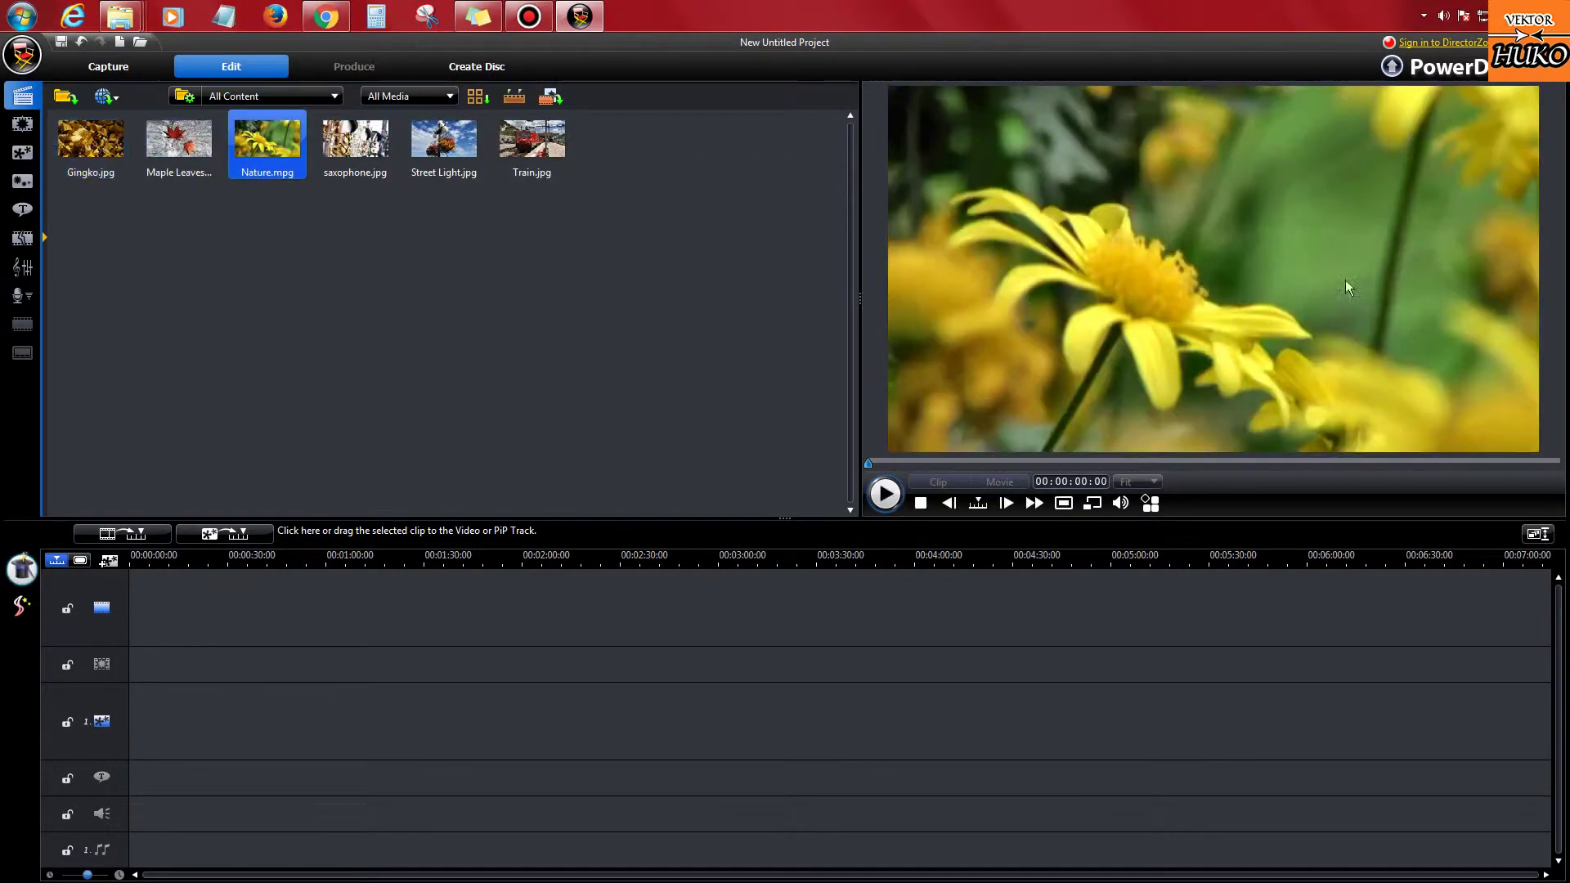
{"action": "left_click", "coordinate": [444, 141]}
{"action": "left_click", "coordinate": [505, 153]}
{"action": "left_click", "coordinate": [355, 140]}
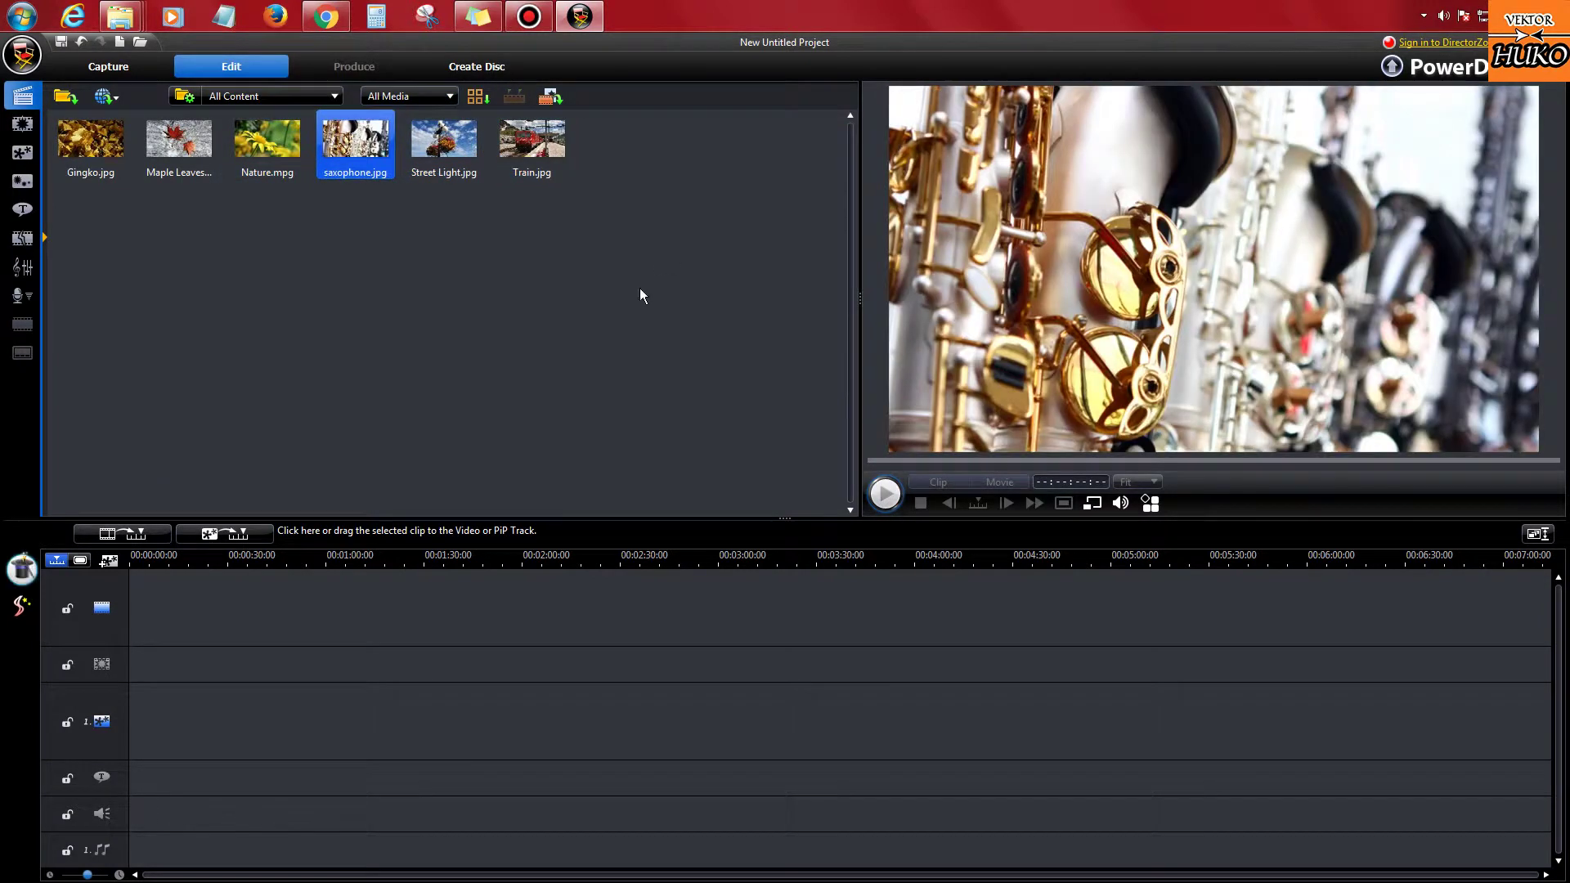
{"action": "left_click", "coordinate": [640, 288]}
Step: Examine the capture sources and settings in the Capture workspace and return to the Edit workspace
{"action": "left_click", "coordinate": [129, 71]}
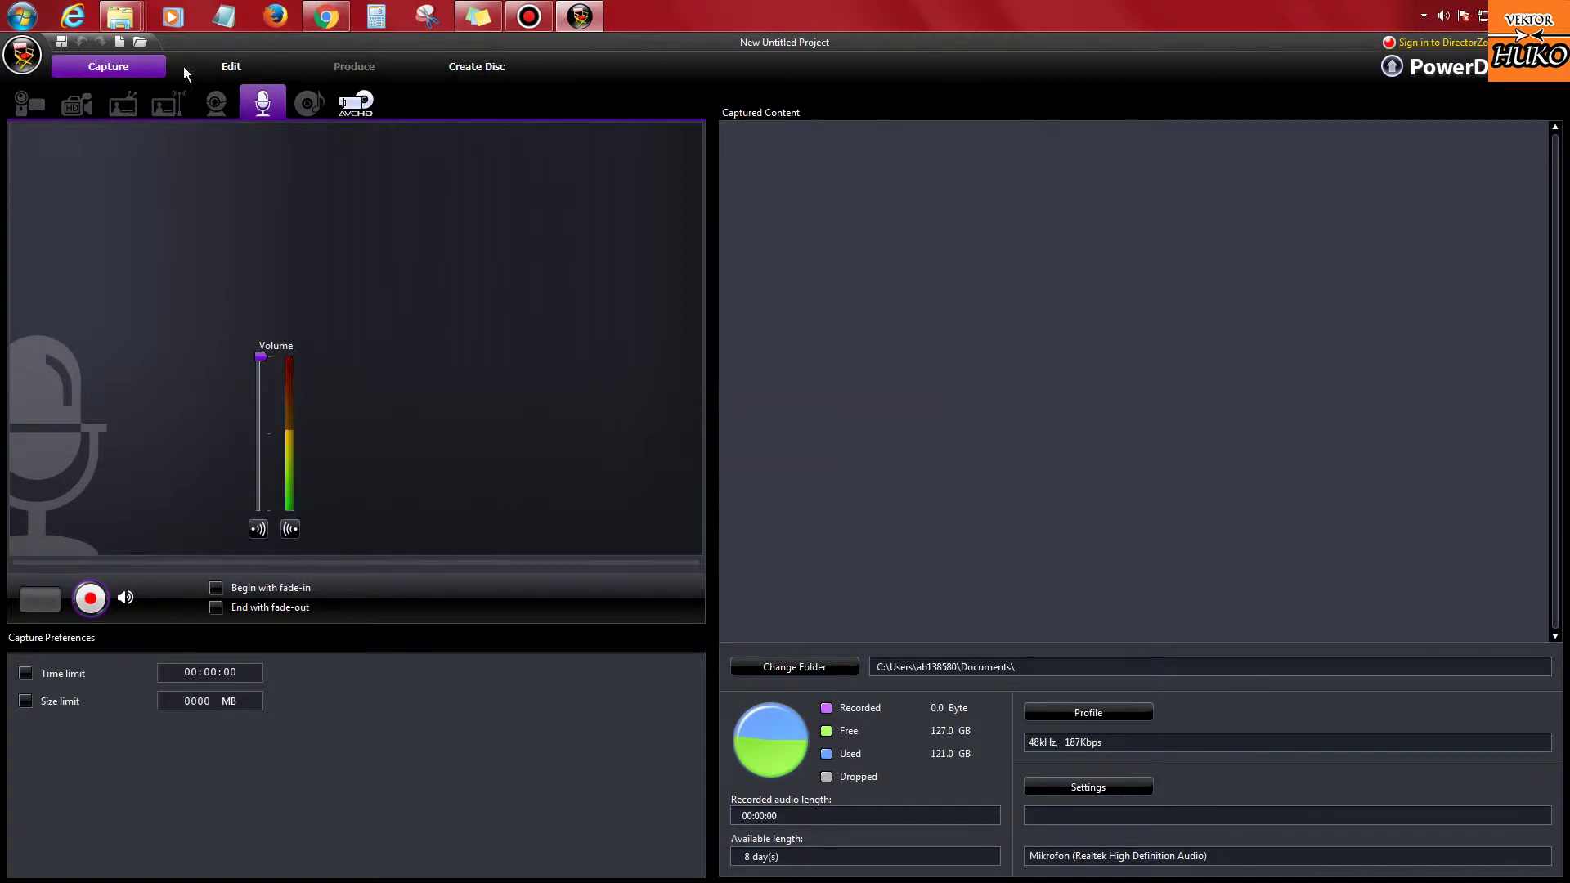
{"action": "left_click", "coordinate": [211, 66]}
{"action": "left_click", "coordinate": [123, 72]}
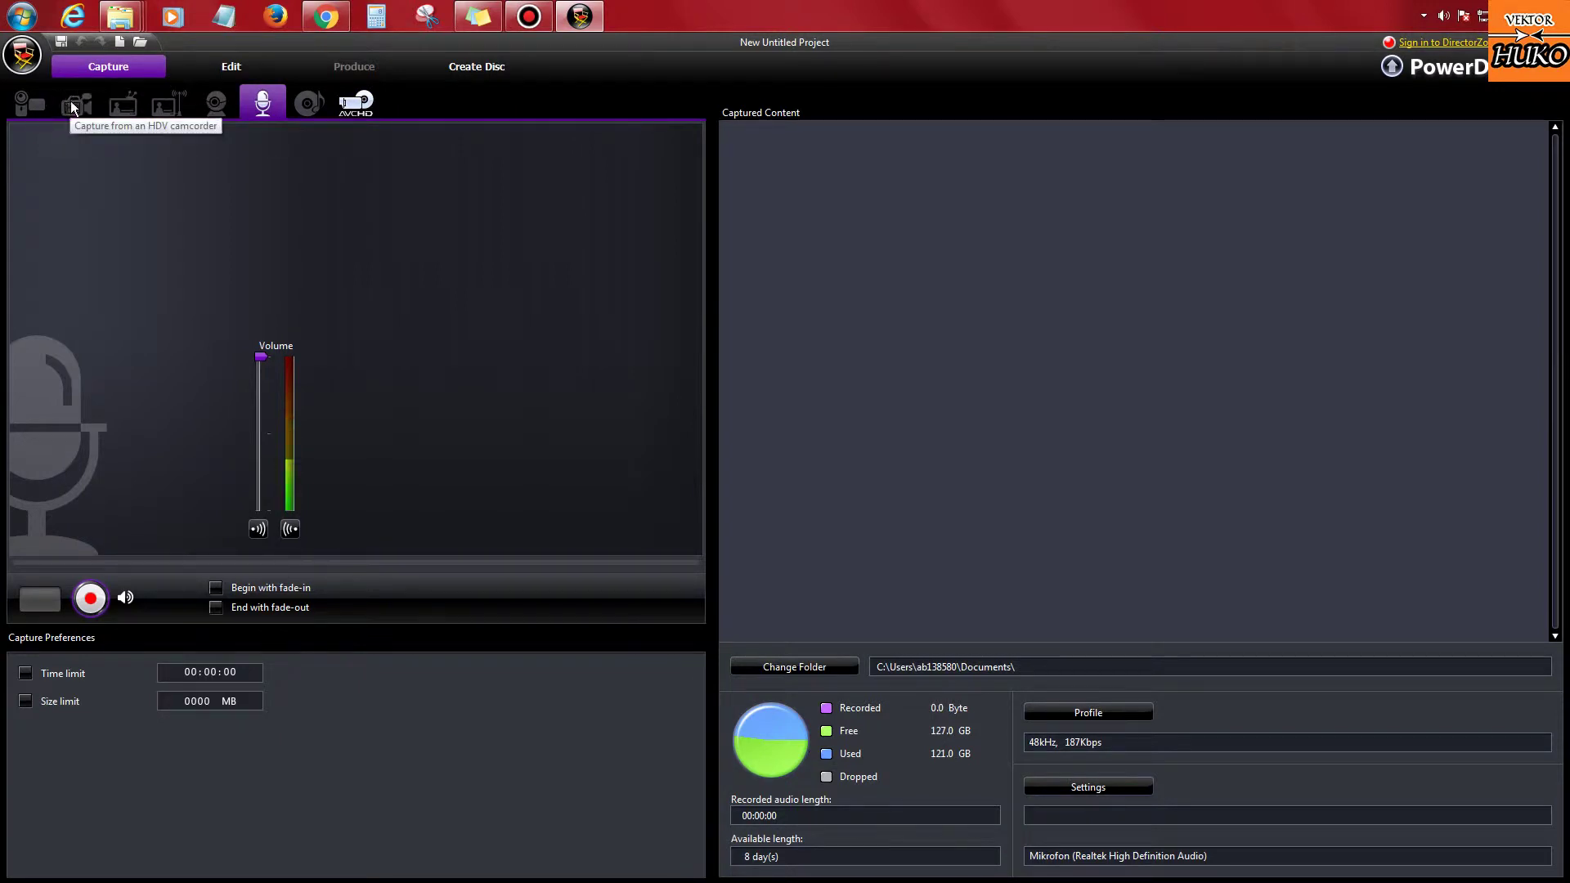
{"action": "left_click", "coordinate": [227, 67]}
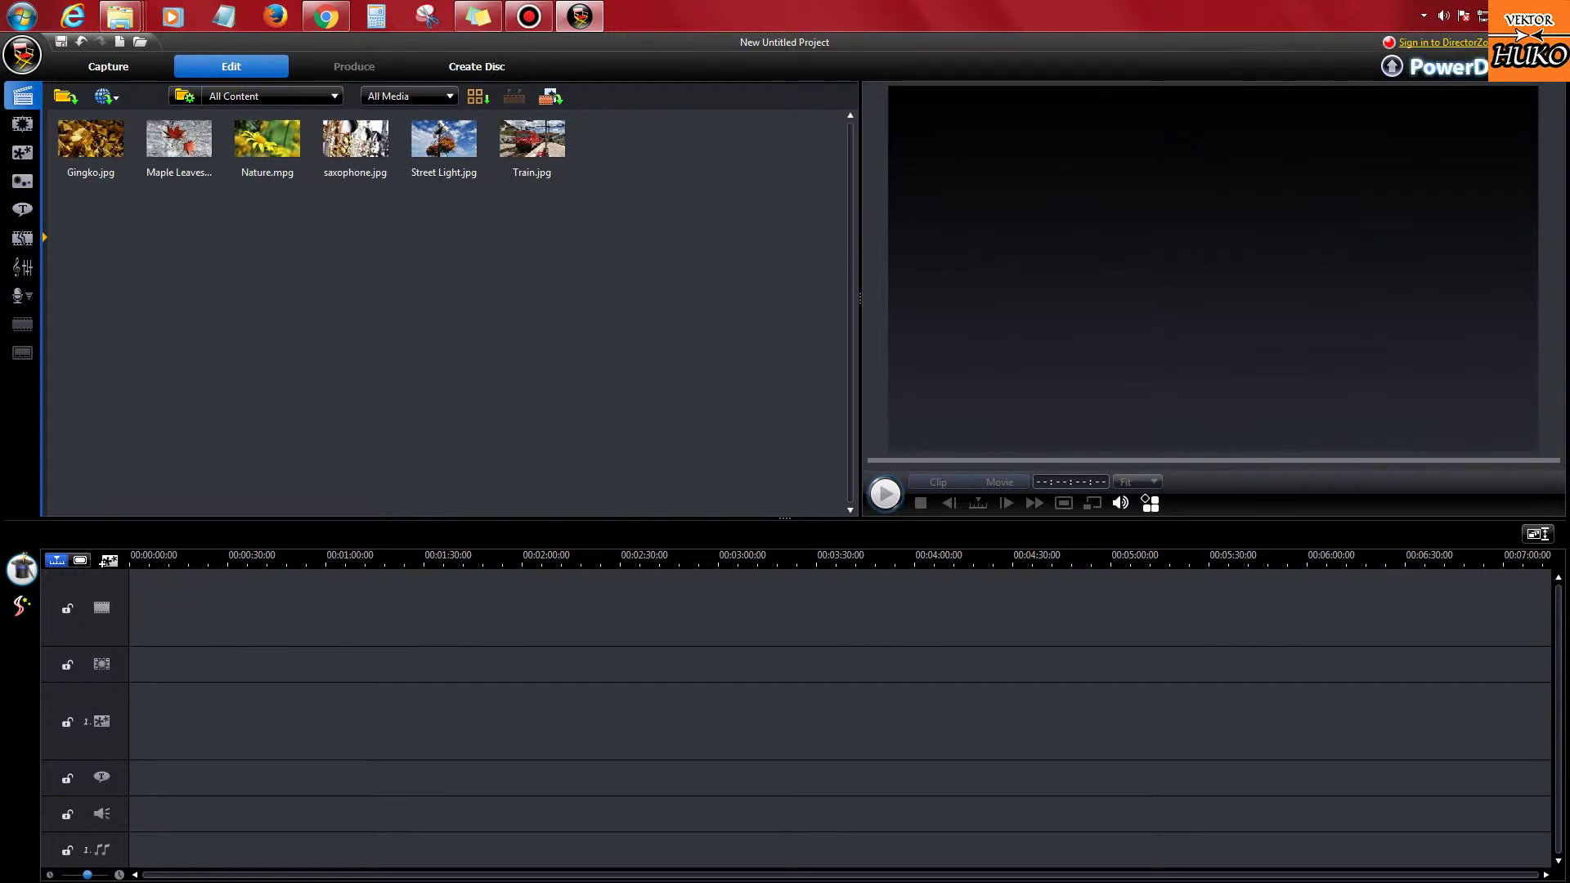
Step: Import all the DeskWalls images from the desktop's resimler folder into the media library and minimize the folder window
{"action": "left_click_drag", "start_coordinate": [1308, 42], "coordinate": [870, 42]}
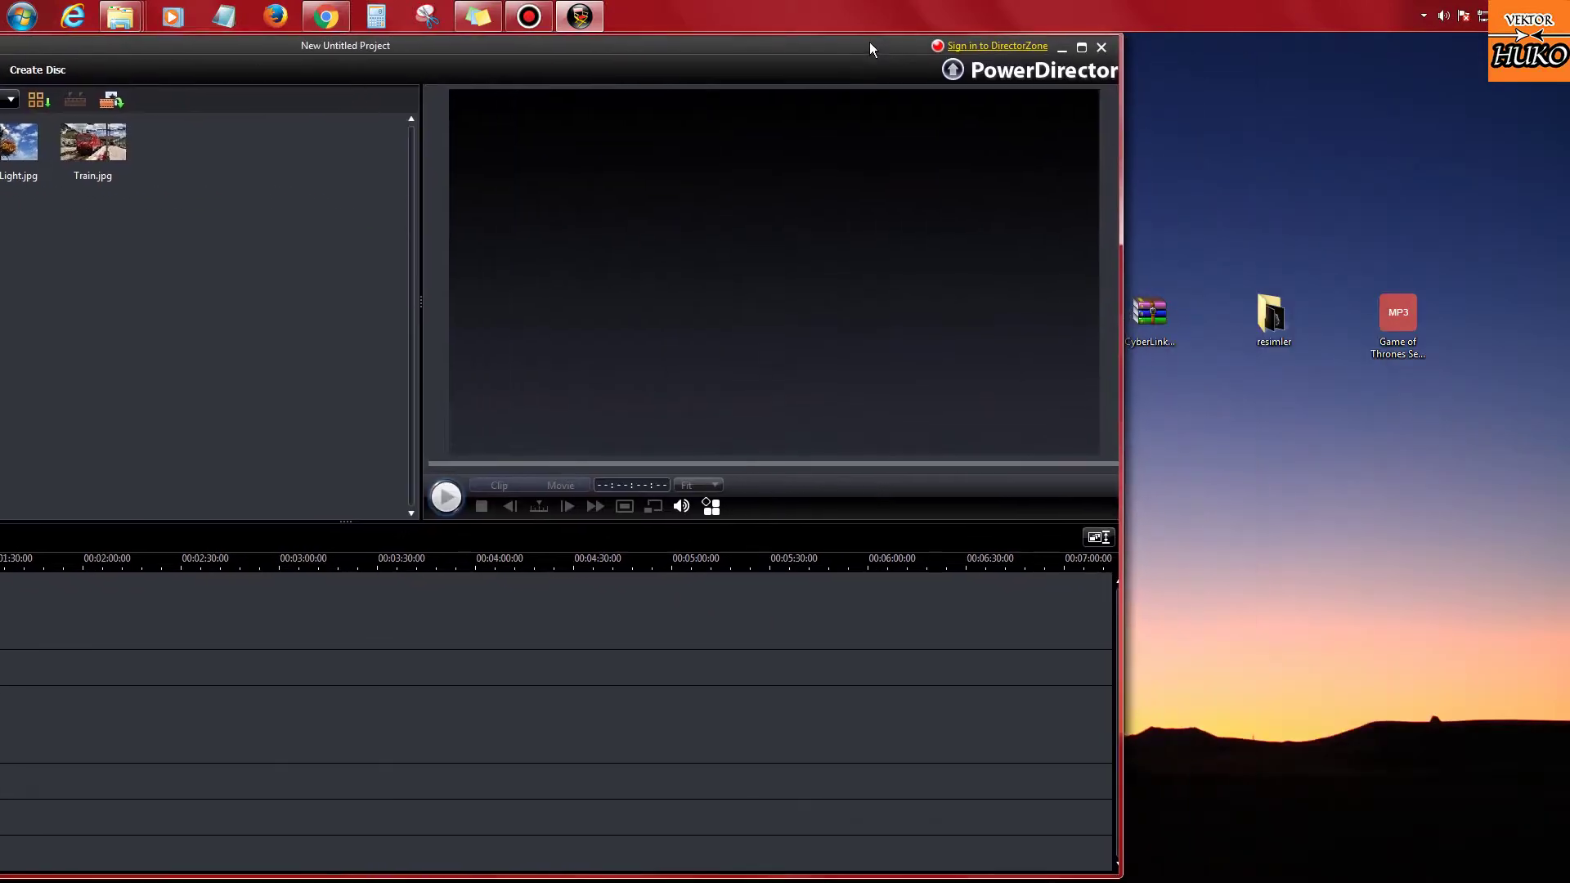
{"action": "double_click", "coordinate": [1272, 317]}
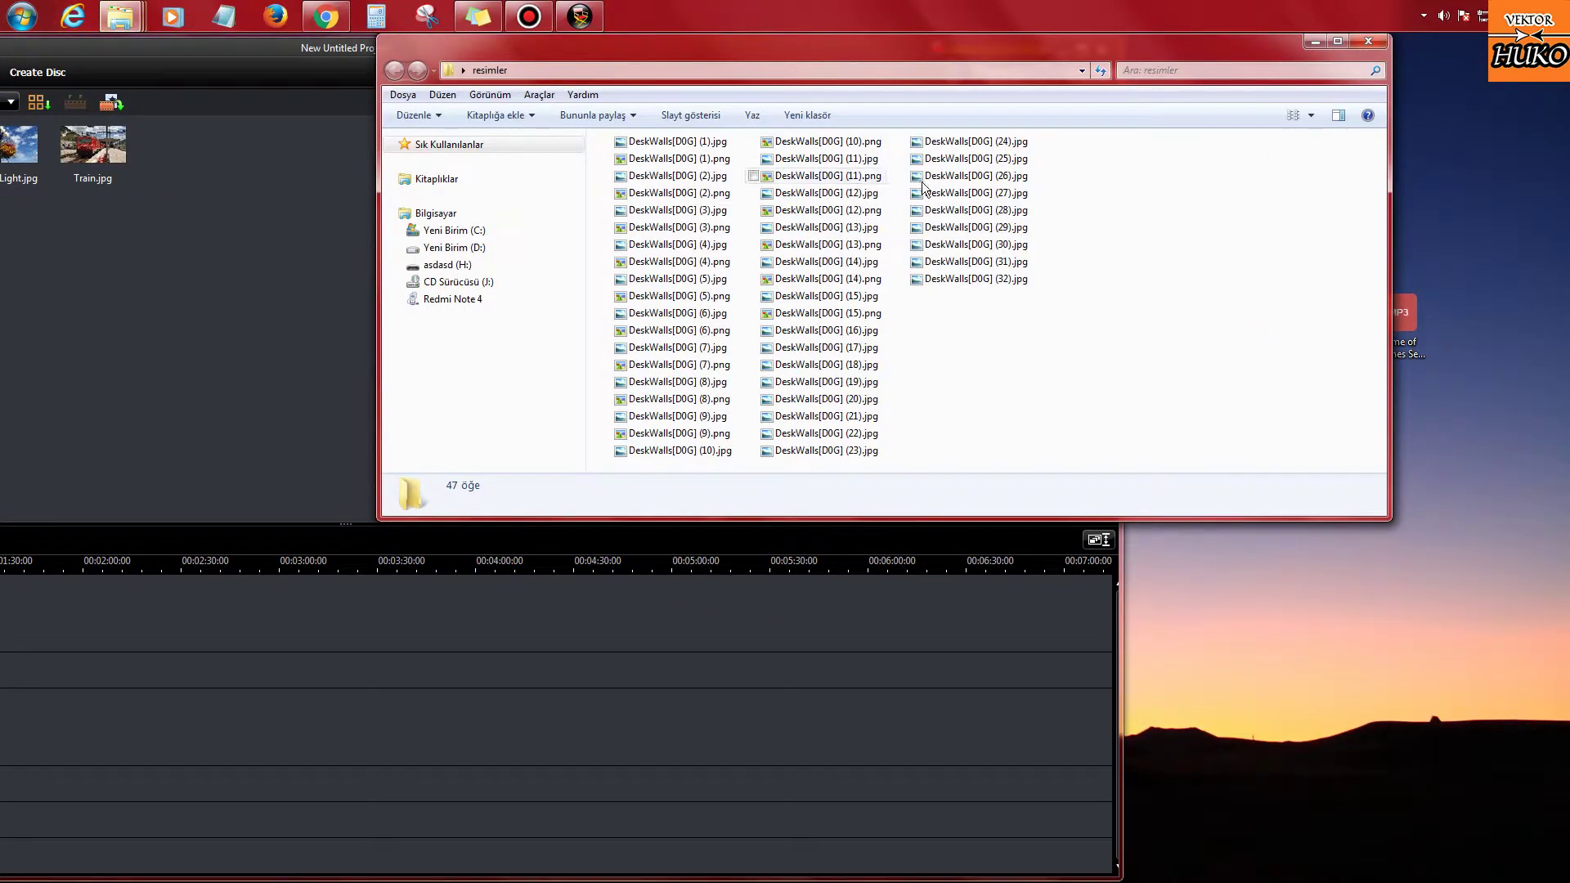
{"action": "left_click", "coordinate": [658, 145]}
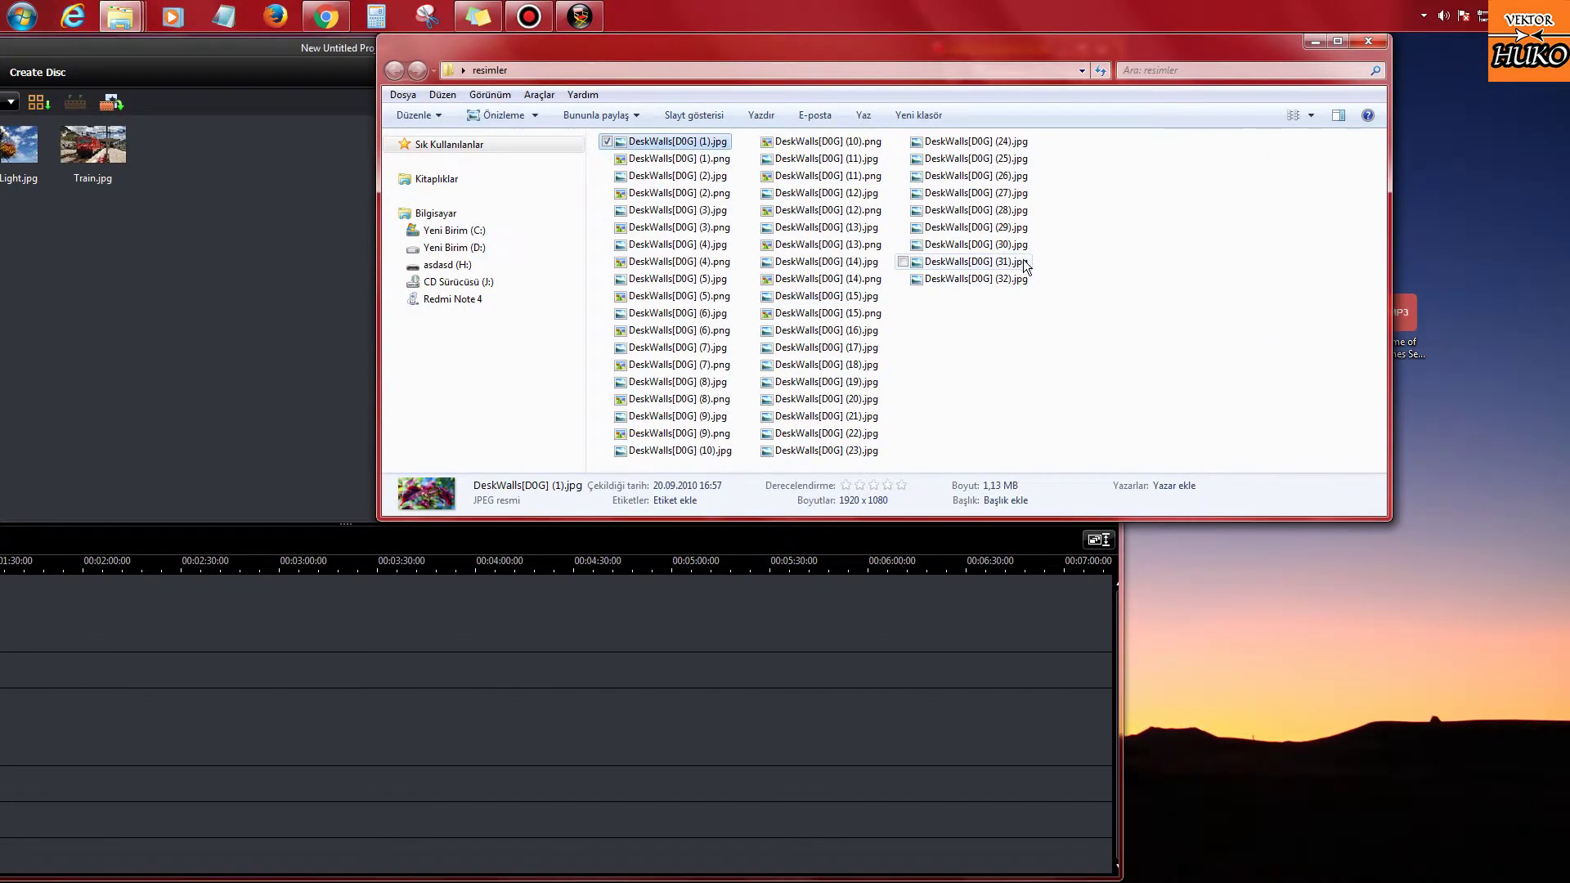
{"action": "left_click", "coordinate": [1003, 278], "text": "shift"}
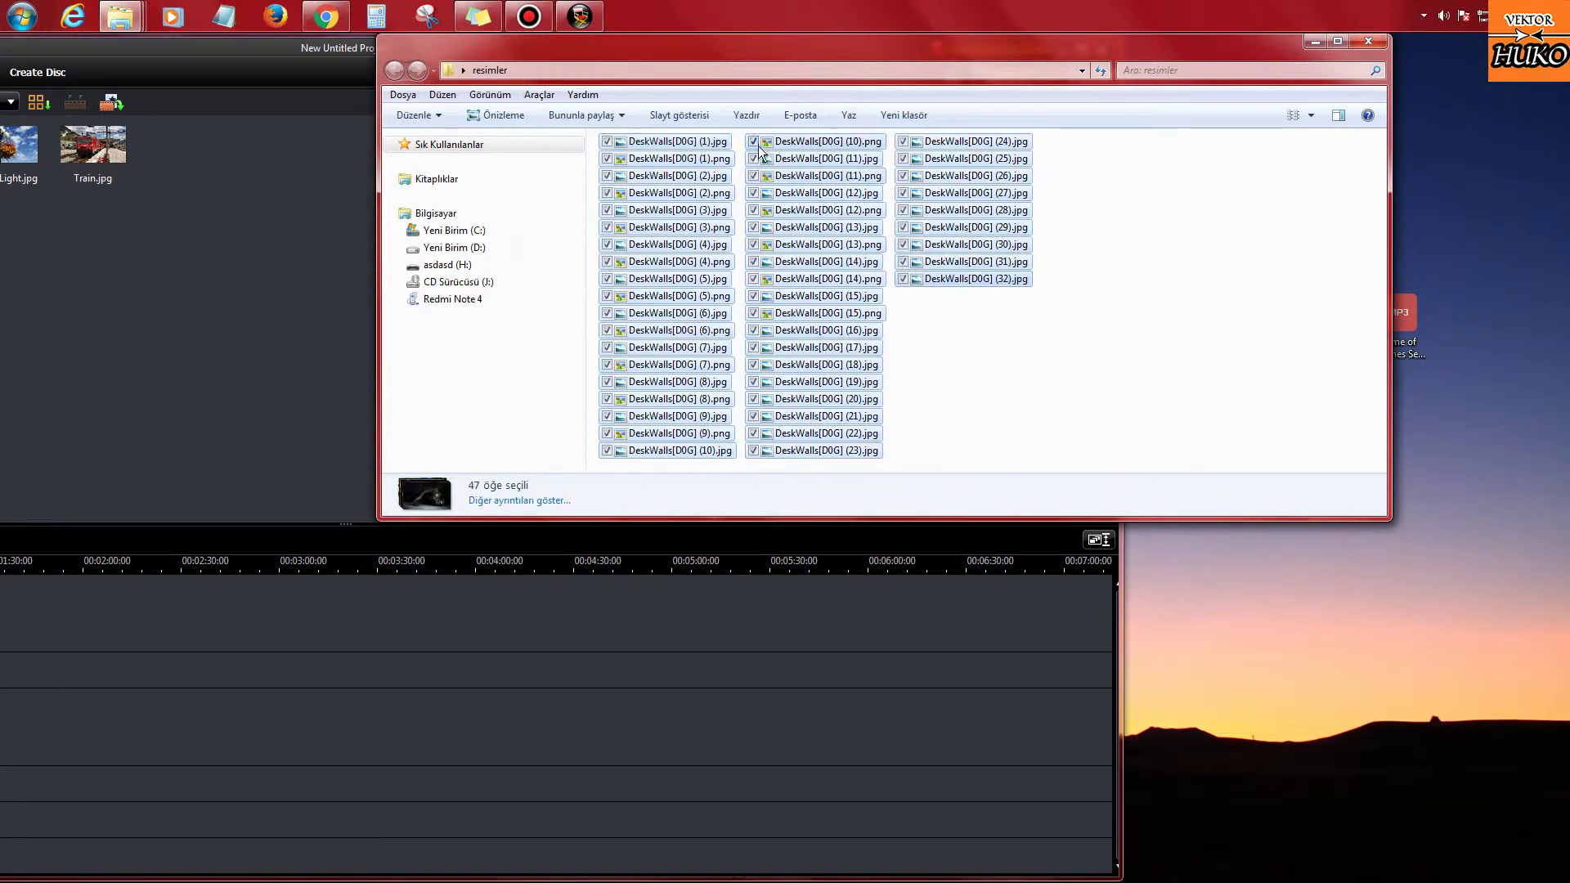
{"action": "left_click_drag", "start_coordinate": [679, 140], "coordinate": [213, 296]}
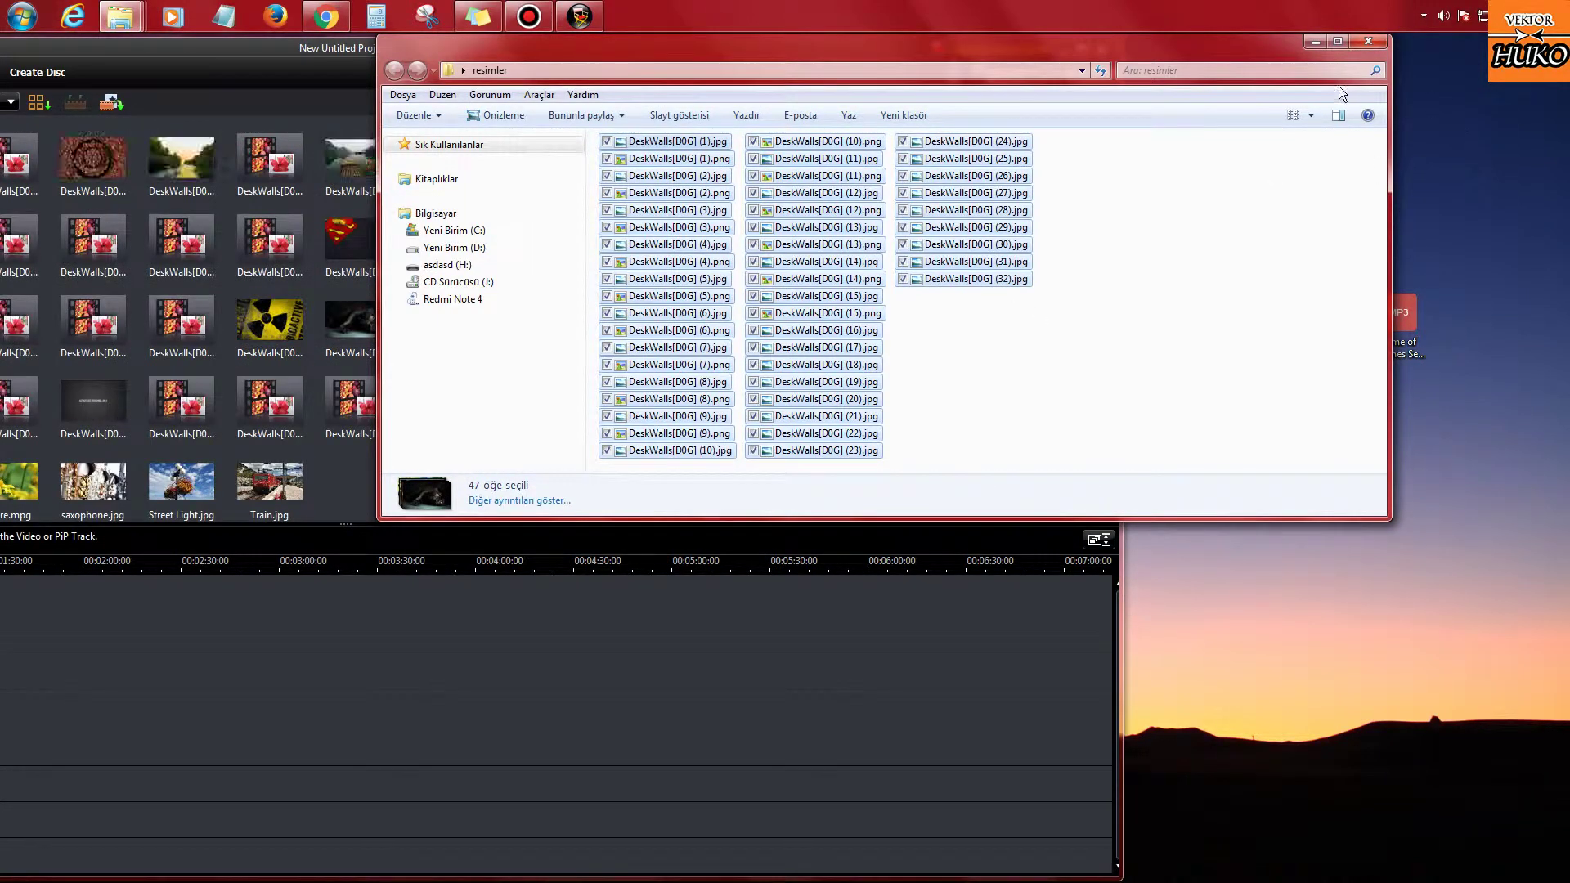
{"action": "left_click", "coordinate": [1316, 41]}
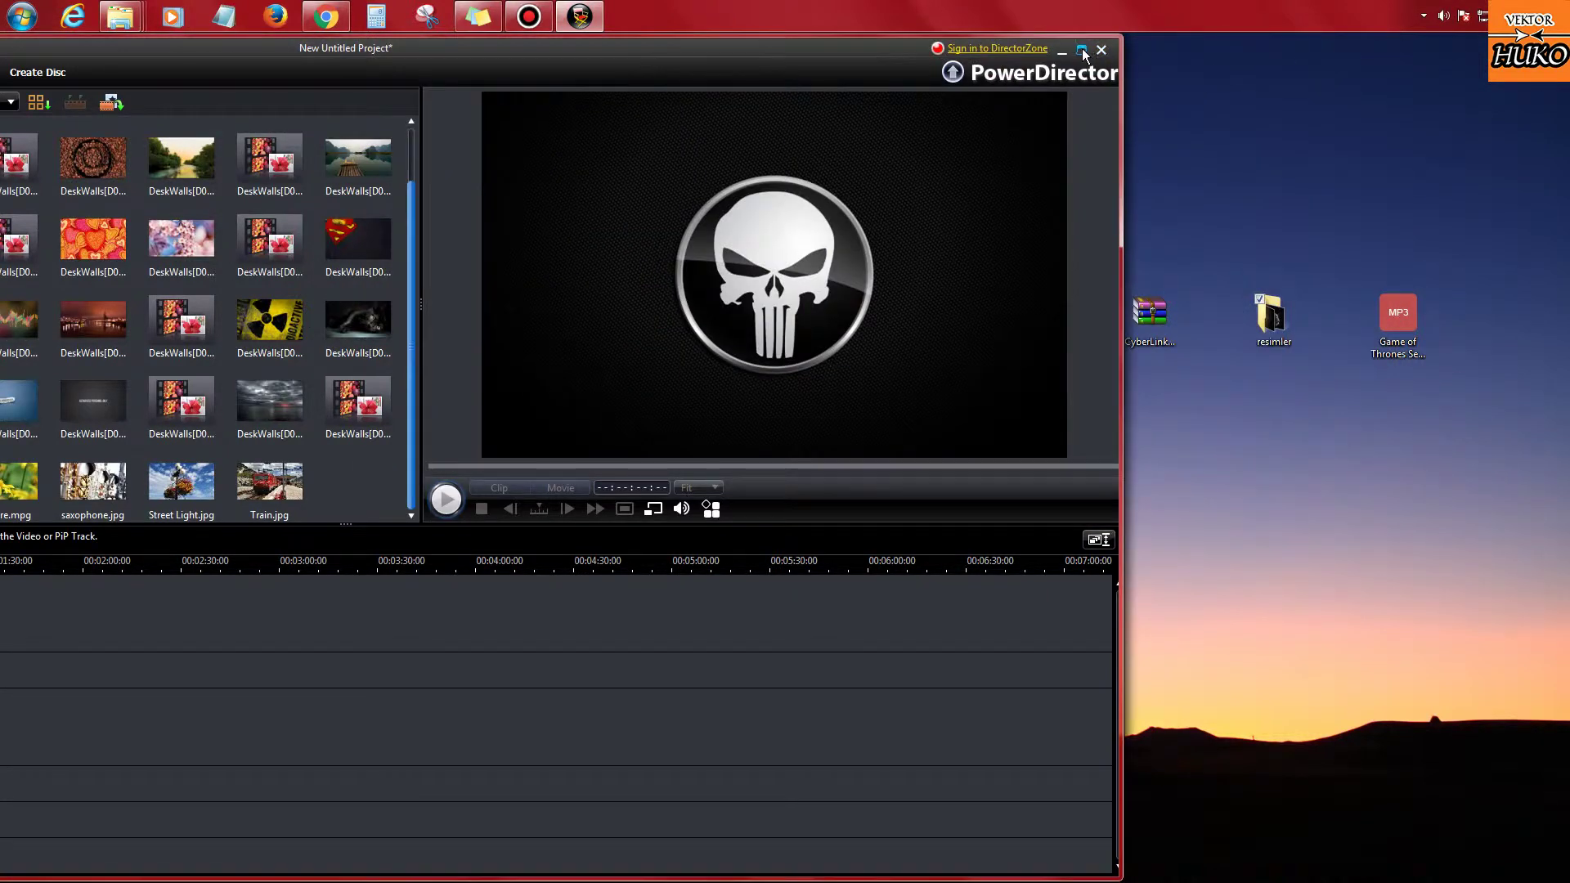
Step: Import the Game of Thrones Season 4 Soundtrack MP3 from the desktop into the media library and maximize the editor window
{"action": "left_click", "coordinate": [1417, 343]}
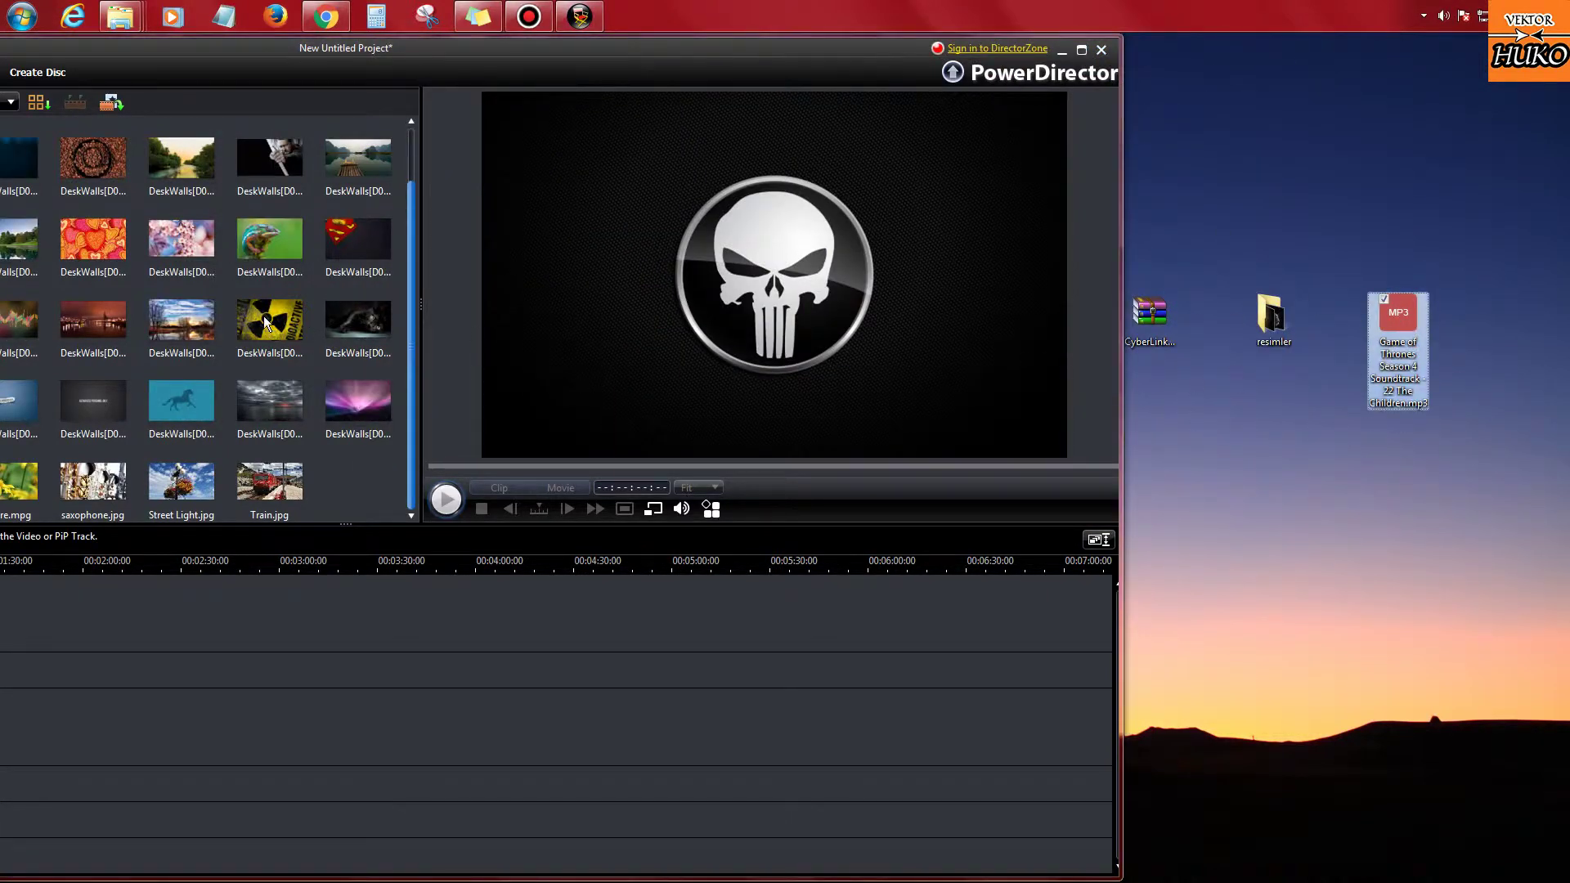
{"action": "left_click", "coordinate": [1080, 49]}
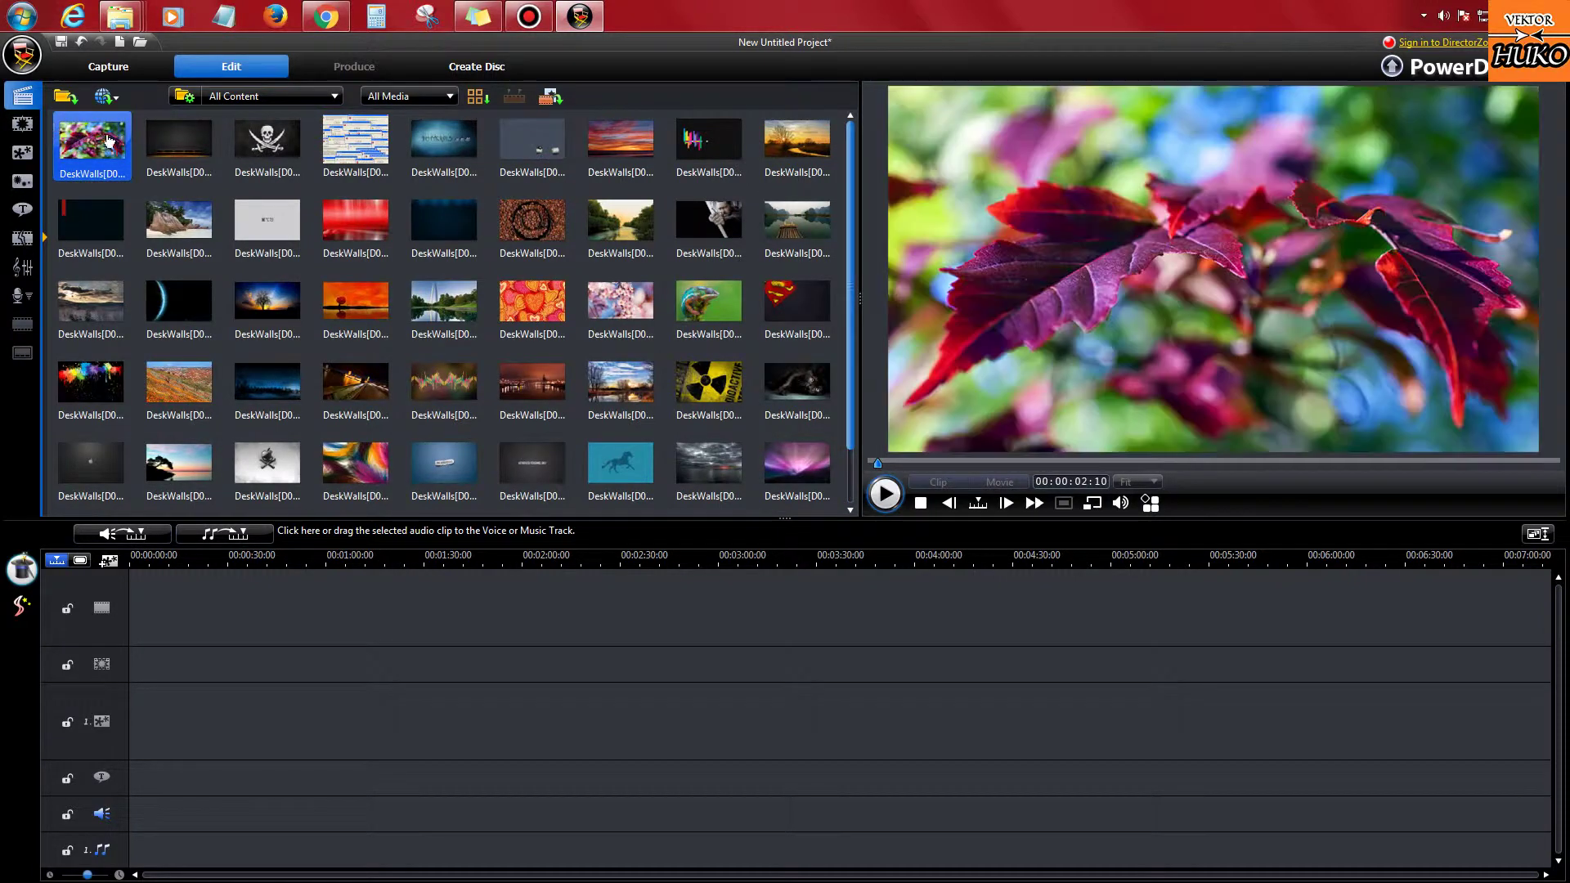
Step: Delete the sample clips from Gingko.jpg through Train.jpg from the media library, keeping the imported images and music
{"action": "left_click", "coordinate": [552, 356]}
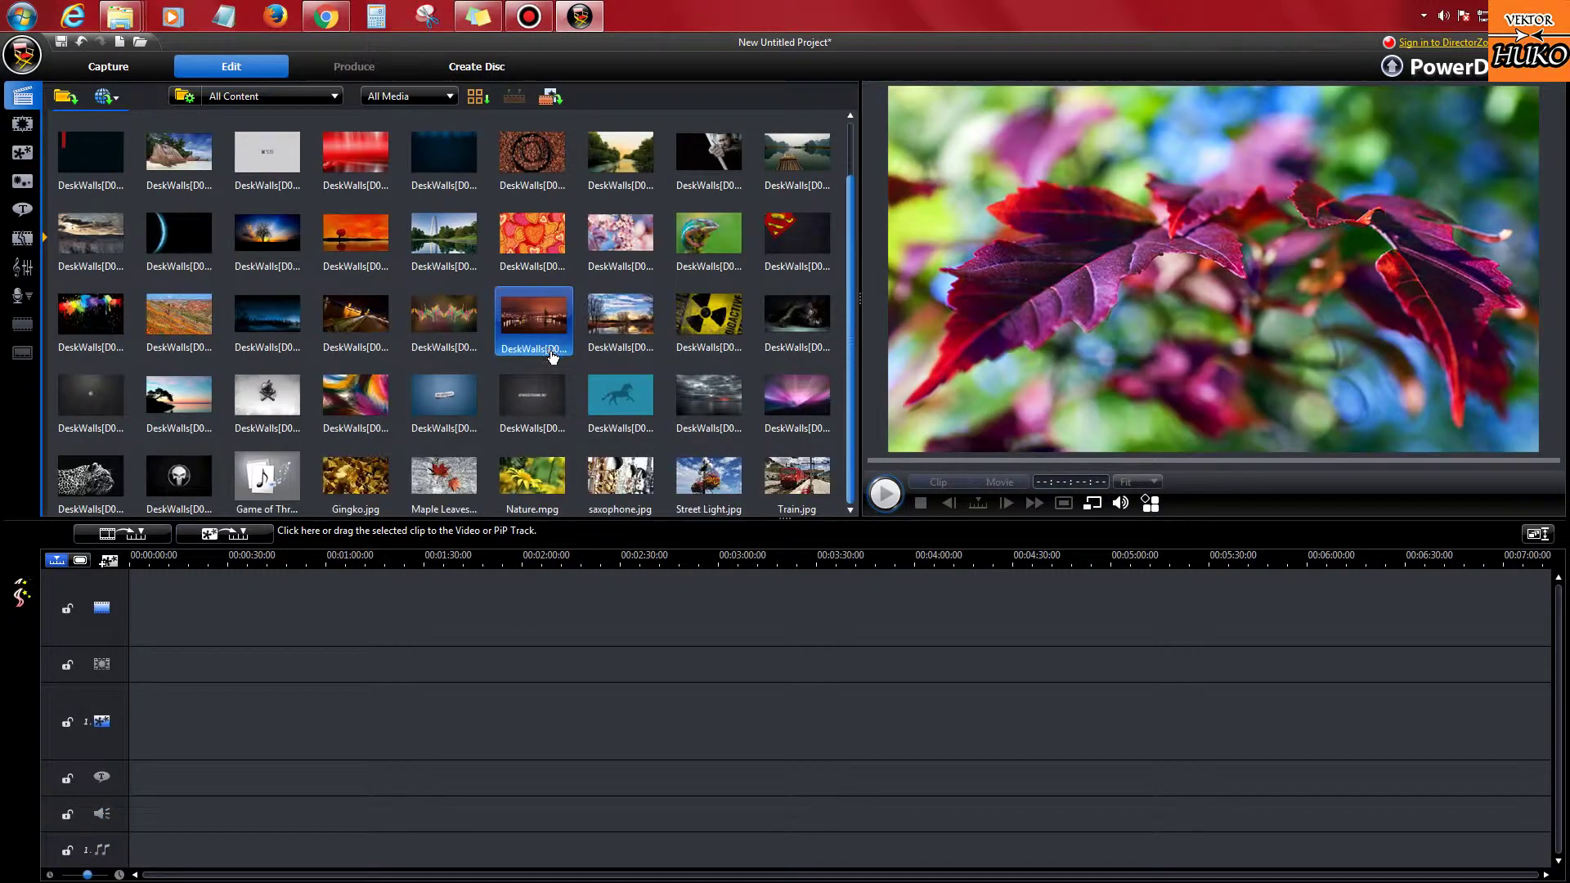
{"action": "left_click", "coordinate": [263, 490]}
{"action": "left_click", "coordinate": [180, 478], "text": "shift"}
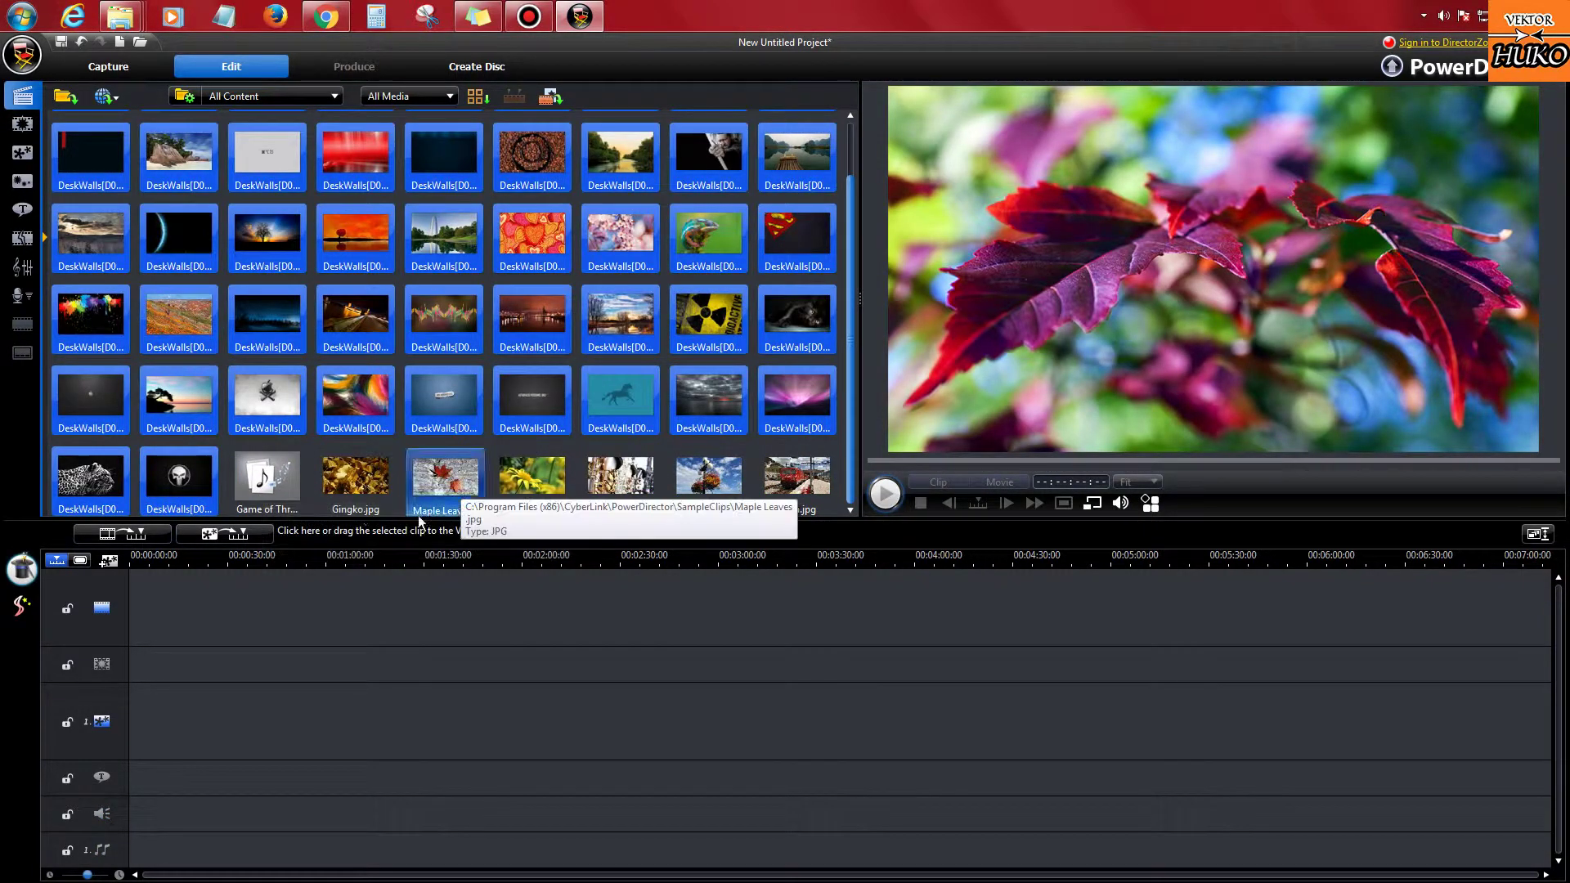
{"action": "left_click", "coordinate": [425, 491]}
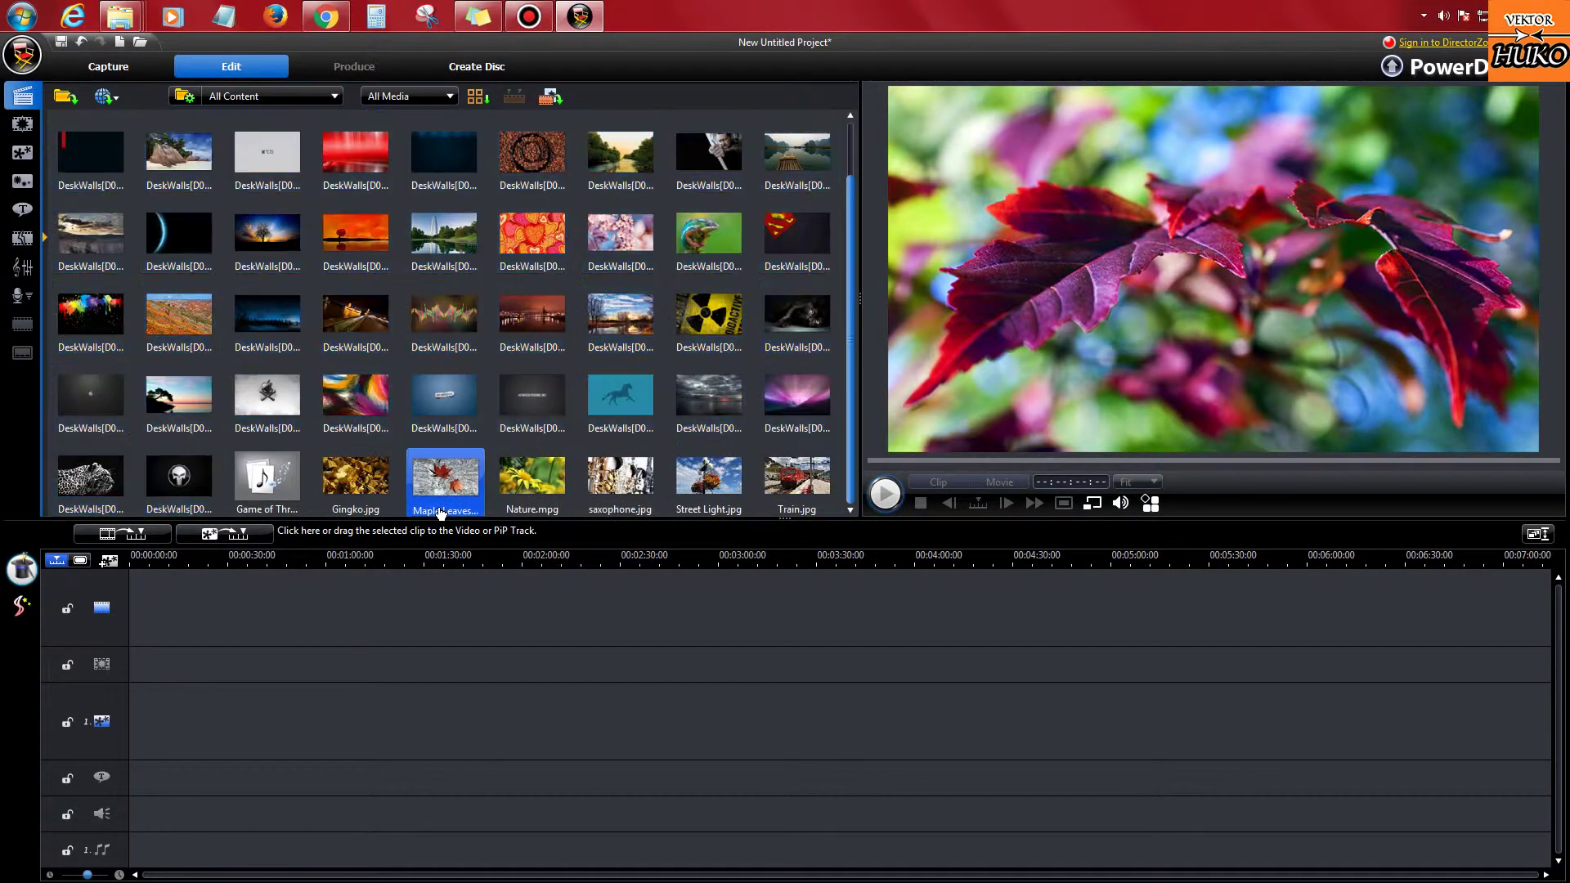
{"action": "left_click", "coordinate": [391, 503]}
{"action": "left_click", "coordinate": [797, 479], "text": "shift"}
{"action": "key", "text": "Delete"}
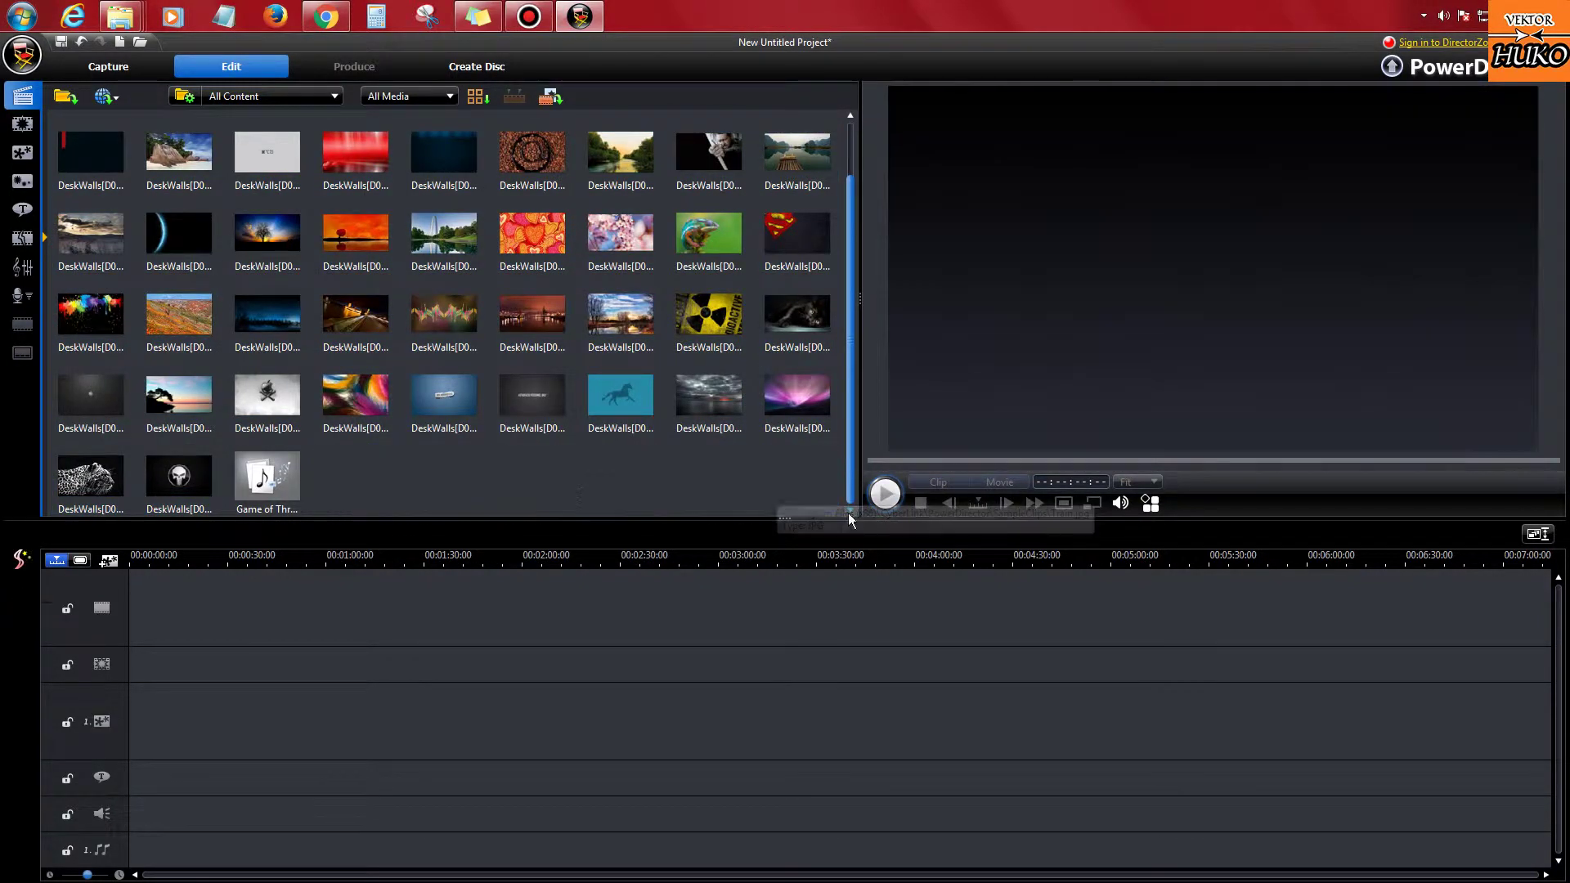
Step: Select all the DeskWalls images in the media library and place them on the first PiP track at the timeline start
{"action": "left_click", "coordinate": [179, 479]}
{"action": "scroll", "coordinate": [175, 433], "scroll_direction": "up", "scroll_amount": 1}
{"action": "key", "text": "ctrl+a"}
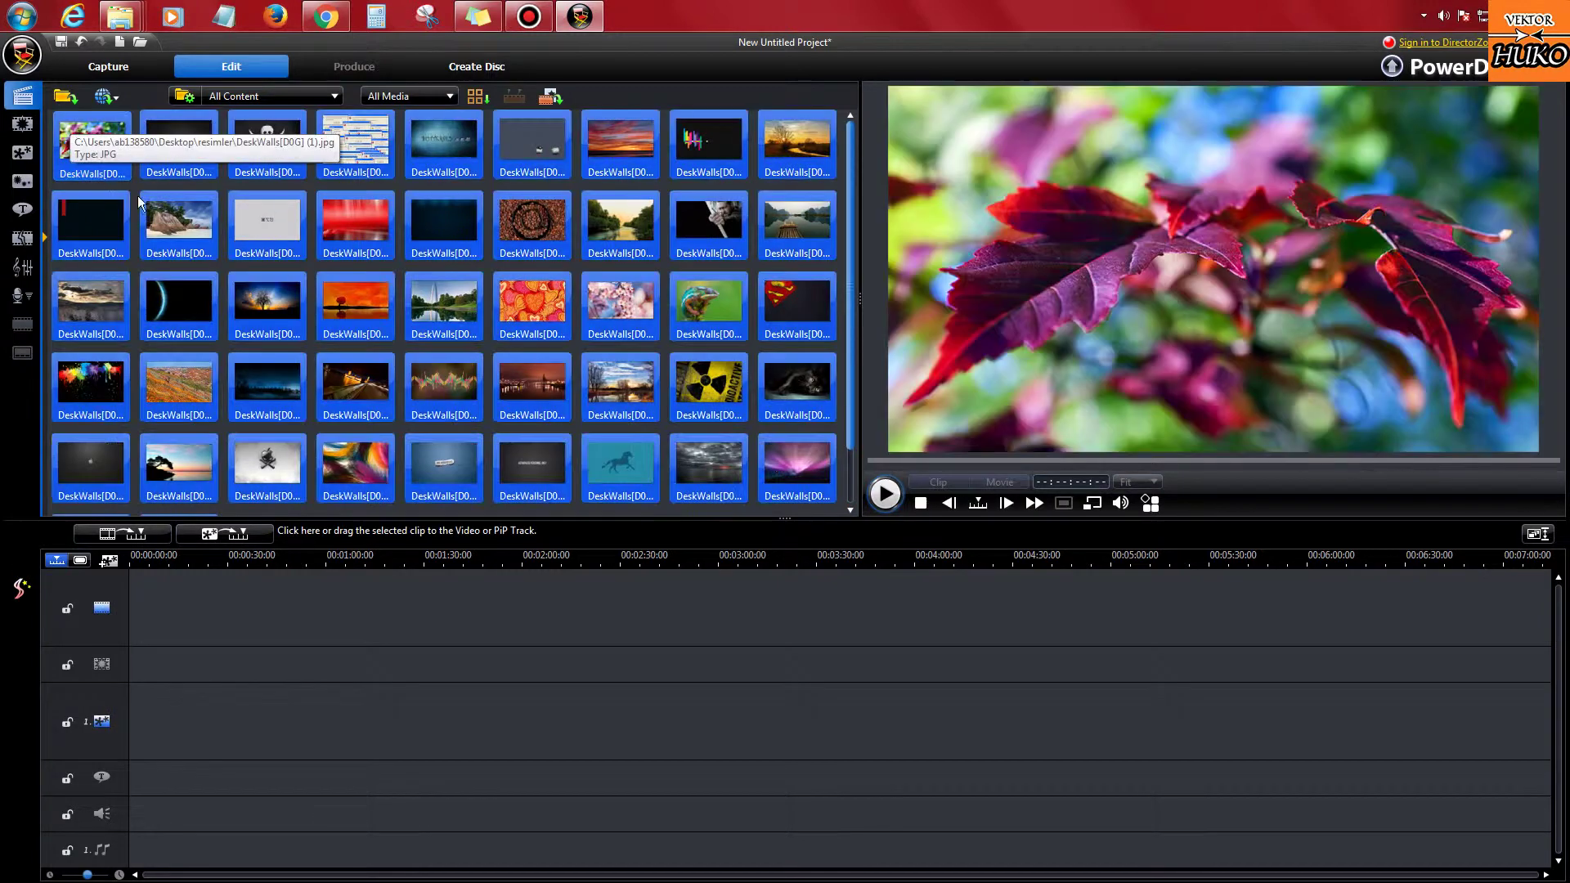
{"action": "left_click_drag", "start_coordinate": [137, 195], "coordinate": [116, 722]}
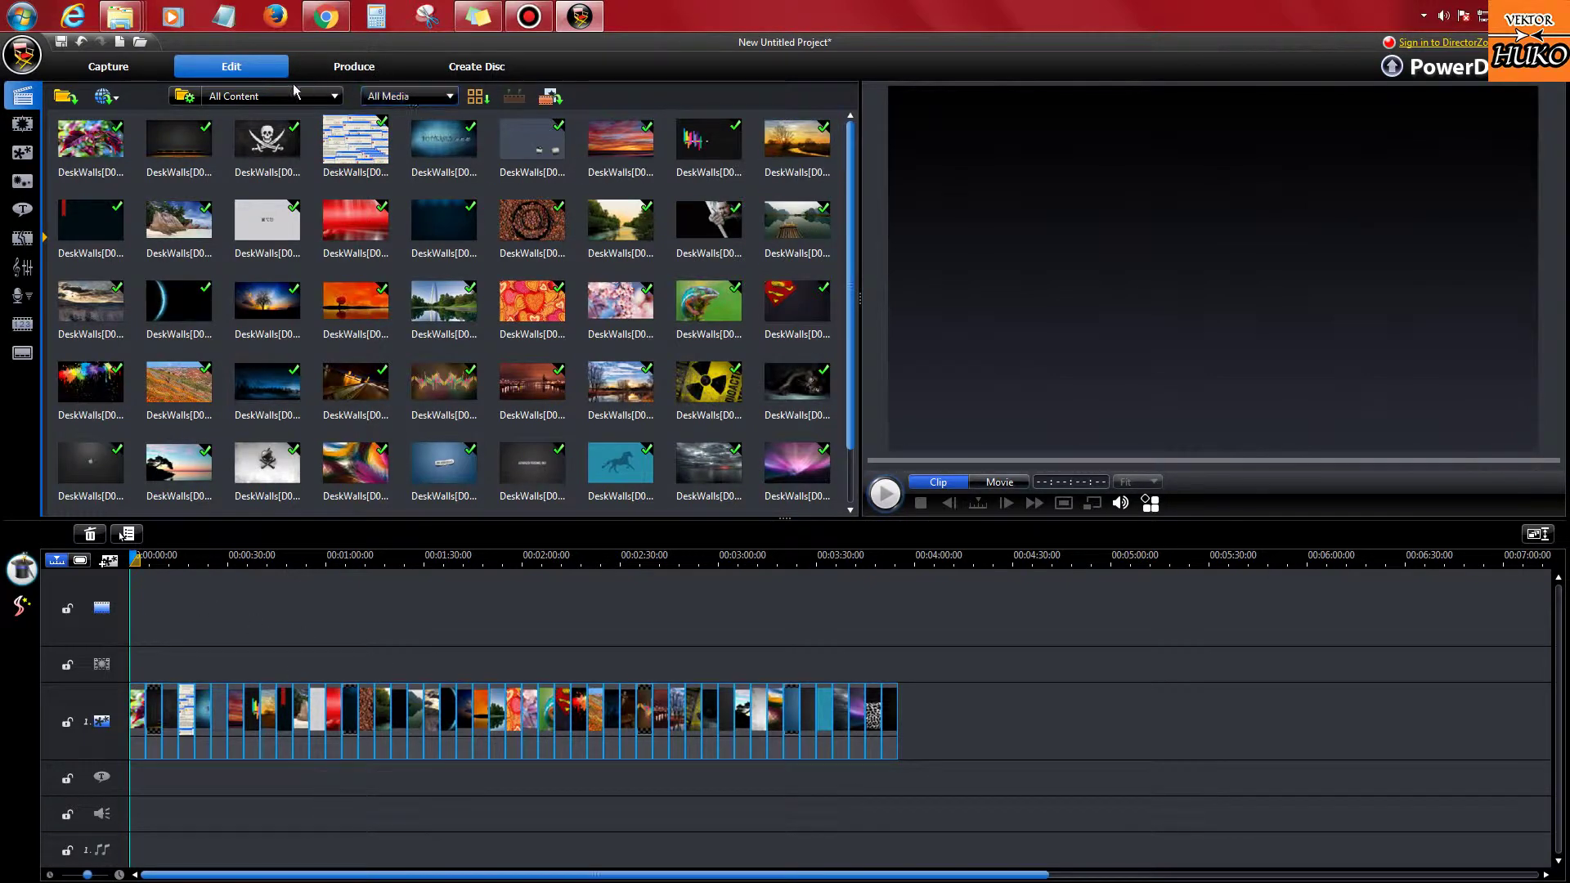
Step: Look through the video effects, PiP objects and particle objects available in the editing libraries
{"action": "left_click", "coordinate": [90, 141]}
{"action": "left_click", "coordinate": [26, 129]}
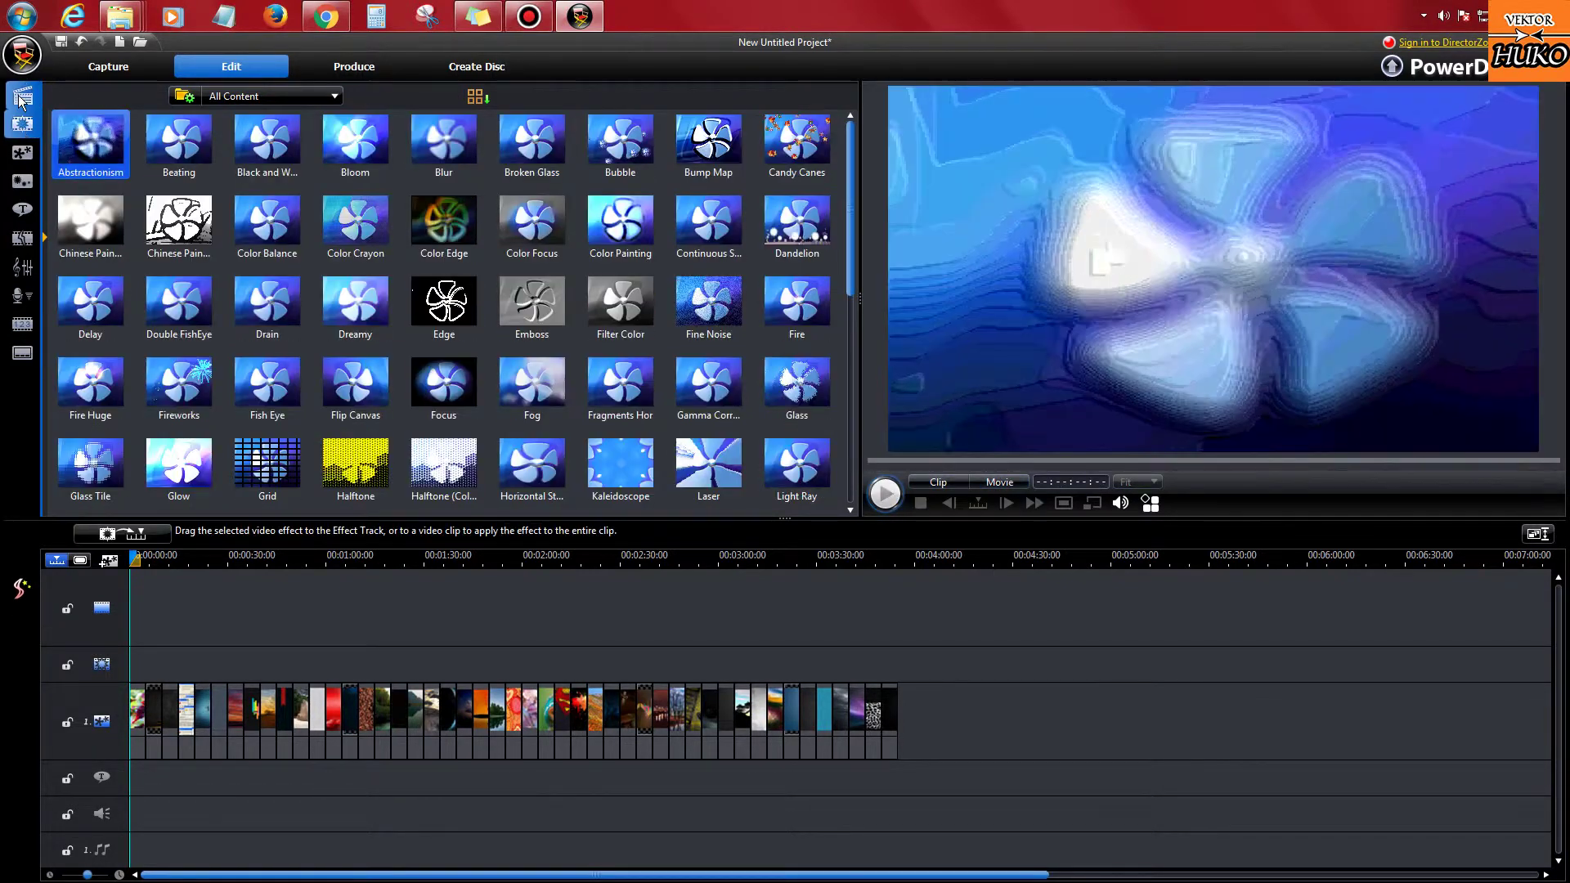
{"action": "left_click", "coordinate": [22, 98]}
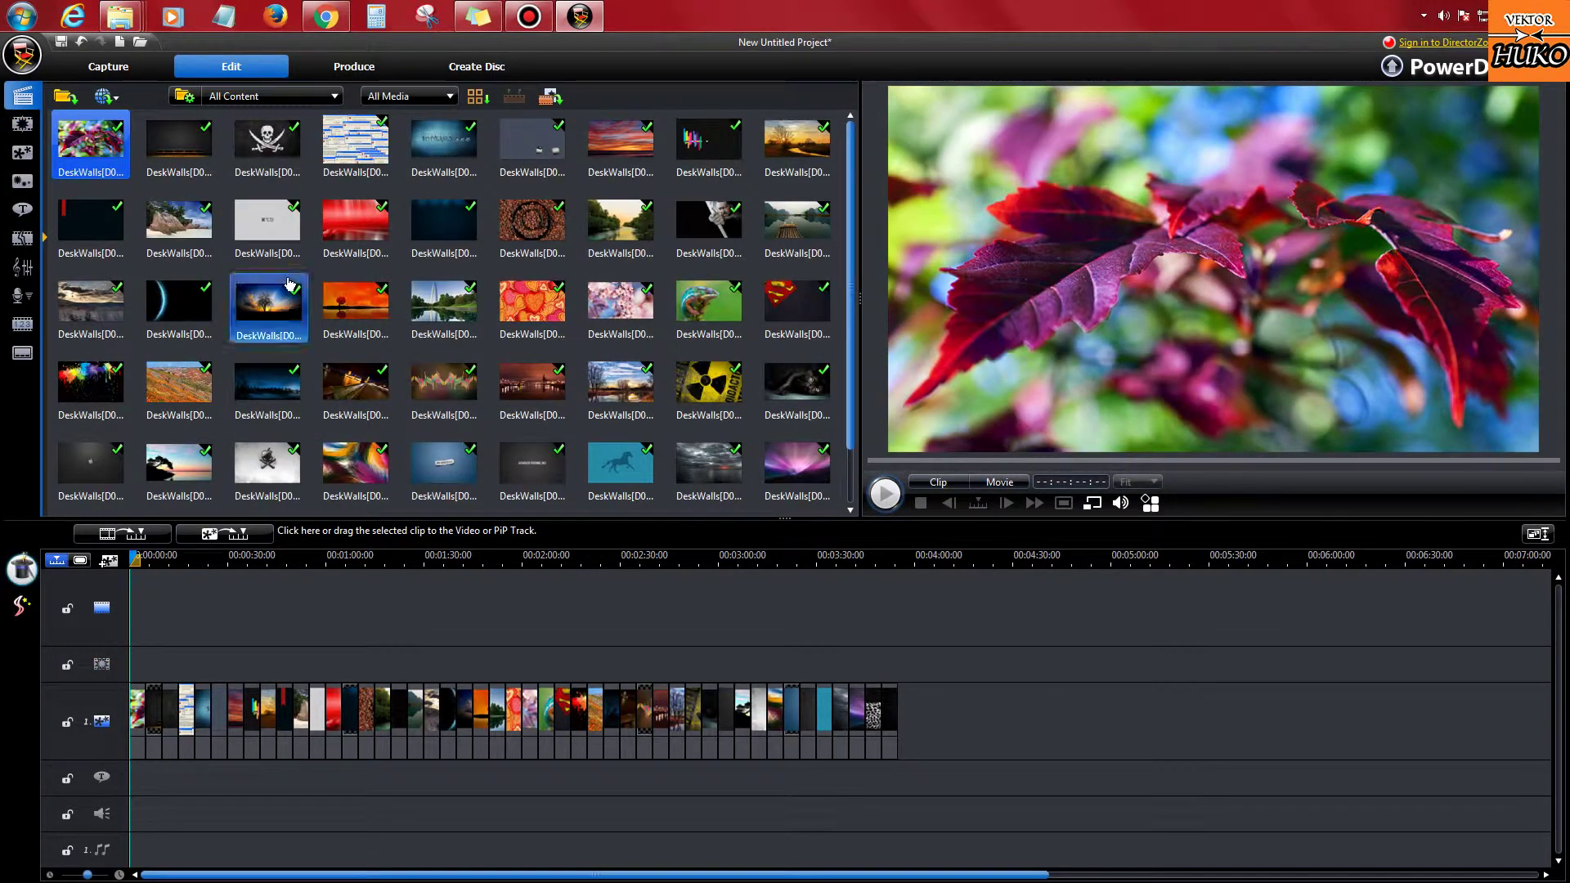
{"action": "left_click", "coordinate": [22, 123]}
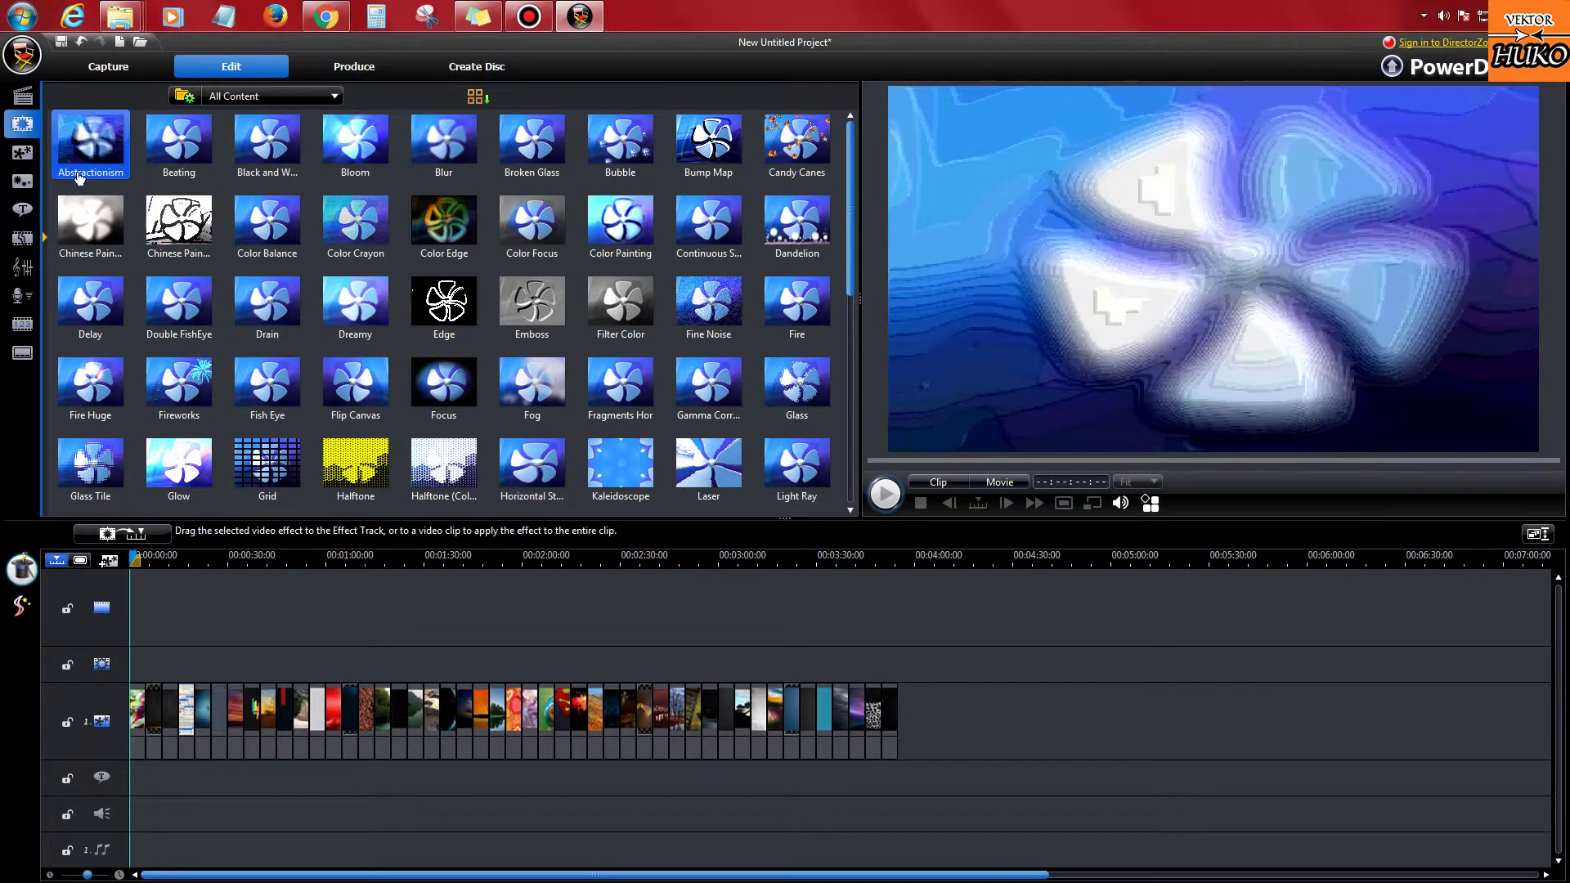
{"action": "key", "text": "F5"}
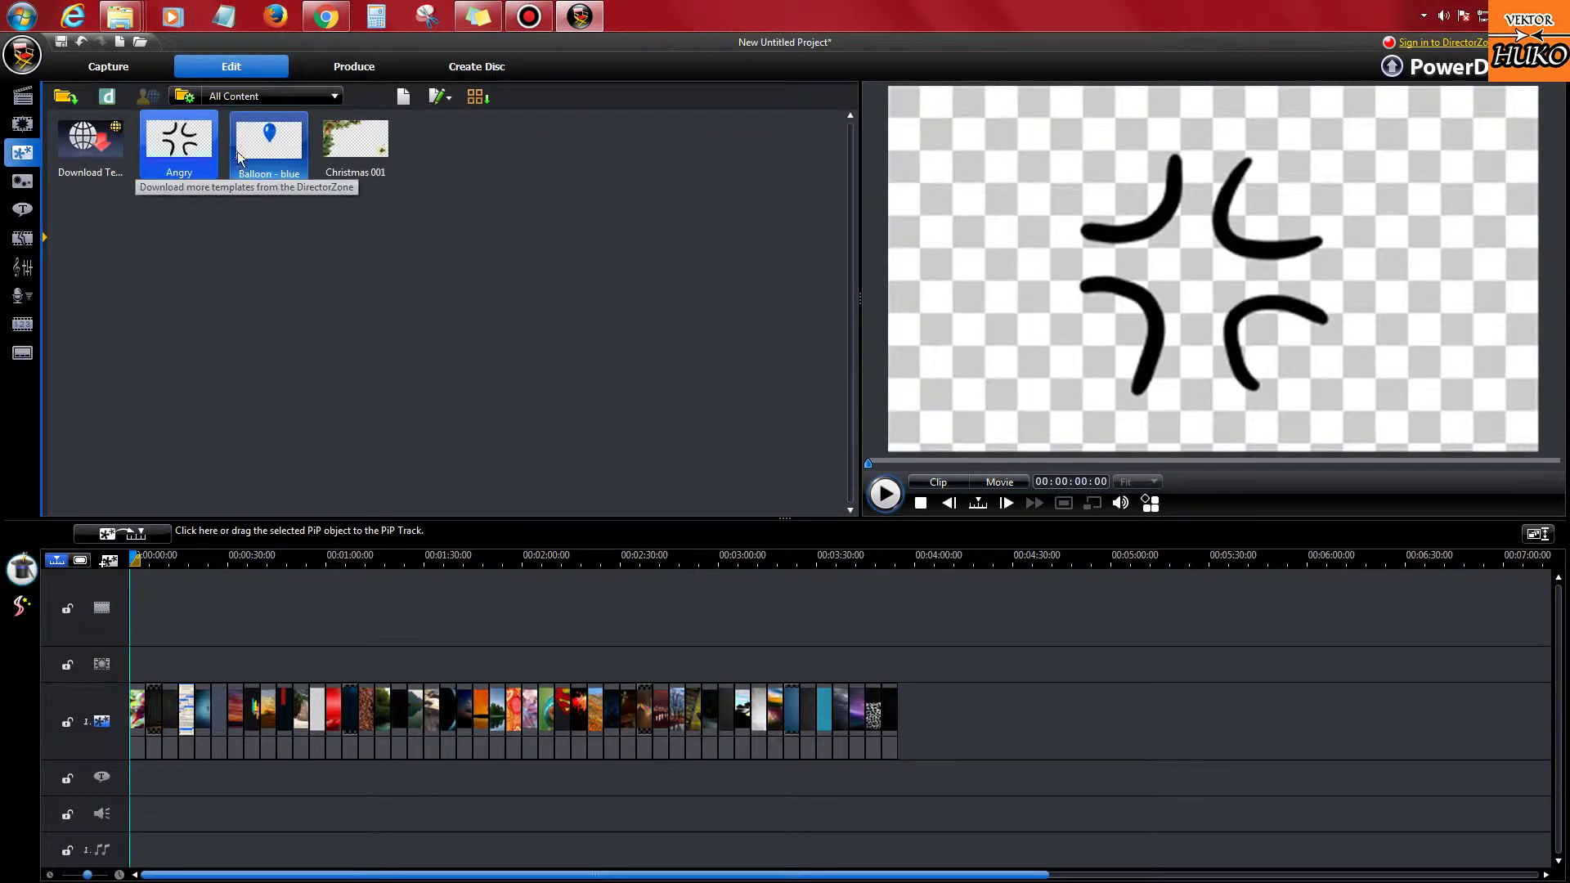
{"action": "left_click", "coordinate": [27, 190]}
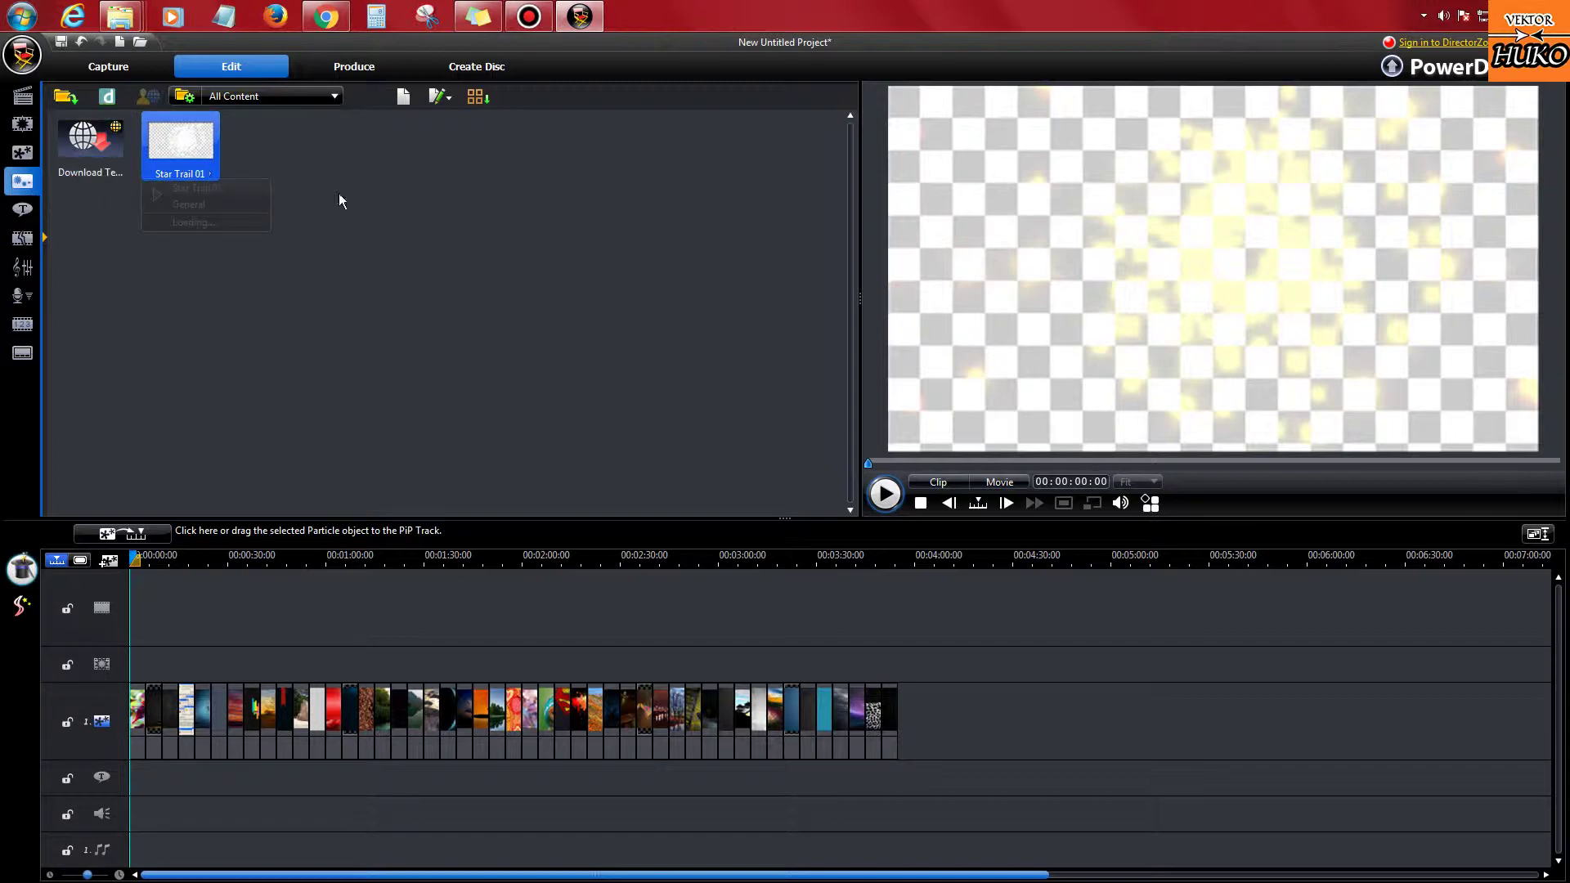
Step: Preview the Star Trail 01 particle object and look over the title and transition libraries
{"action": "left_click", "coordinate": [885, 494]}
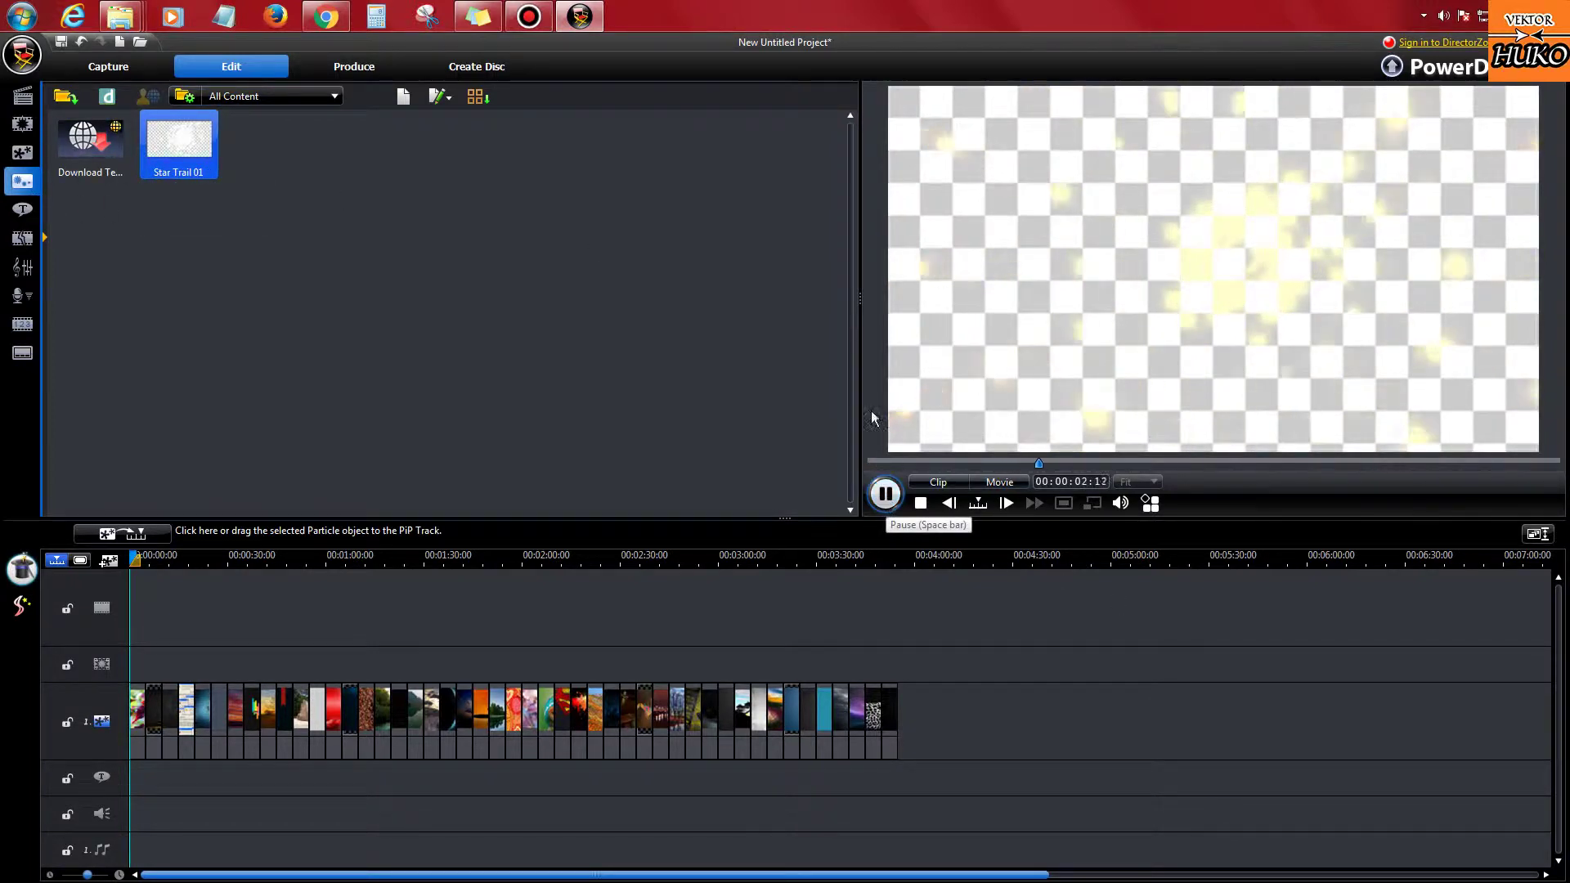
{"action": "left_click", "coordinate": [22, 206]}
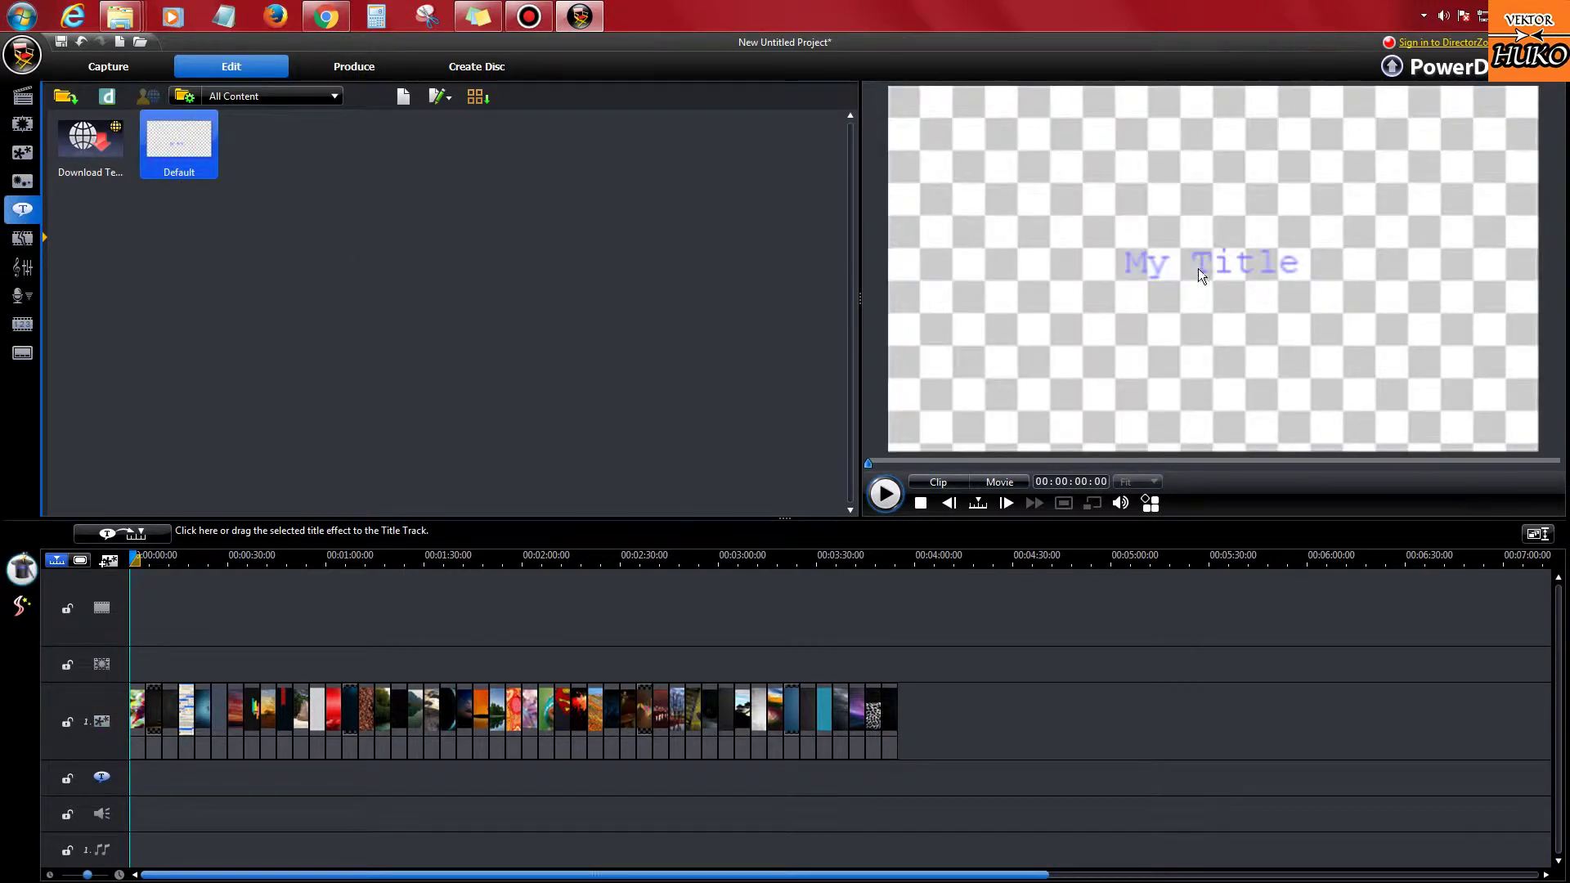
{"action": "left_click", "coordinate": [23, 238]}
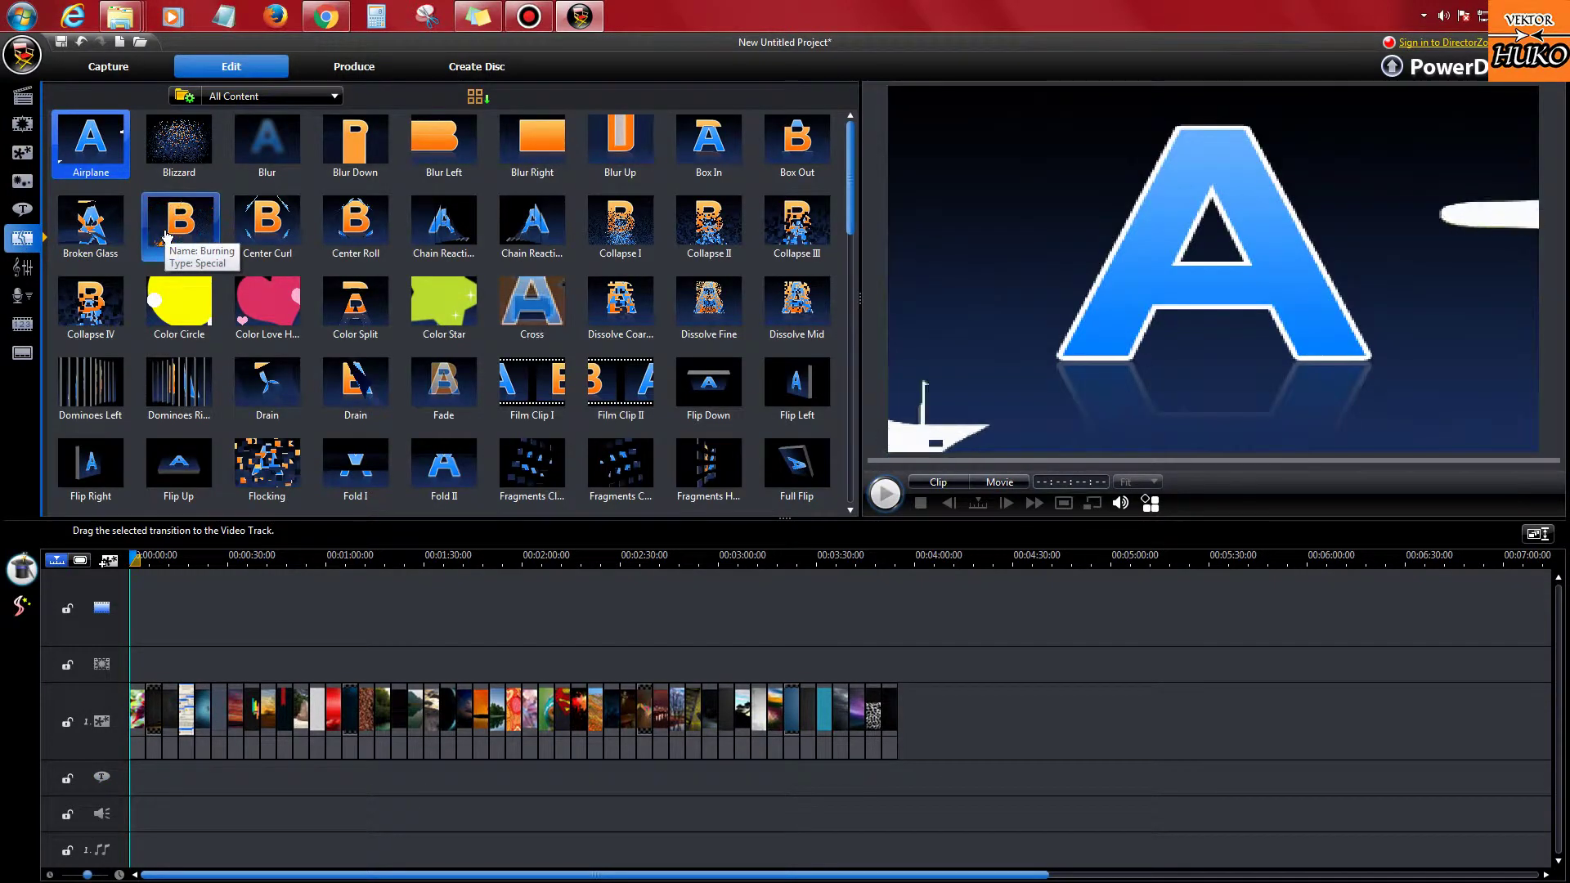
Step: Try the Abstractionism video effect on the second image of the PiP track and preview that clip
{"action": "left_click", "coordinate": [22, 125]}
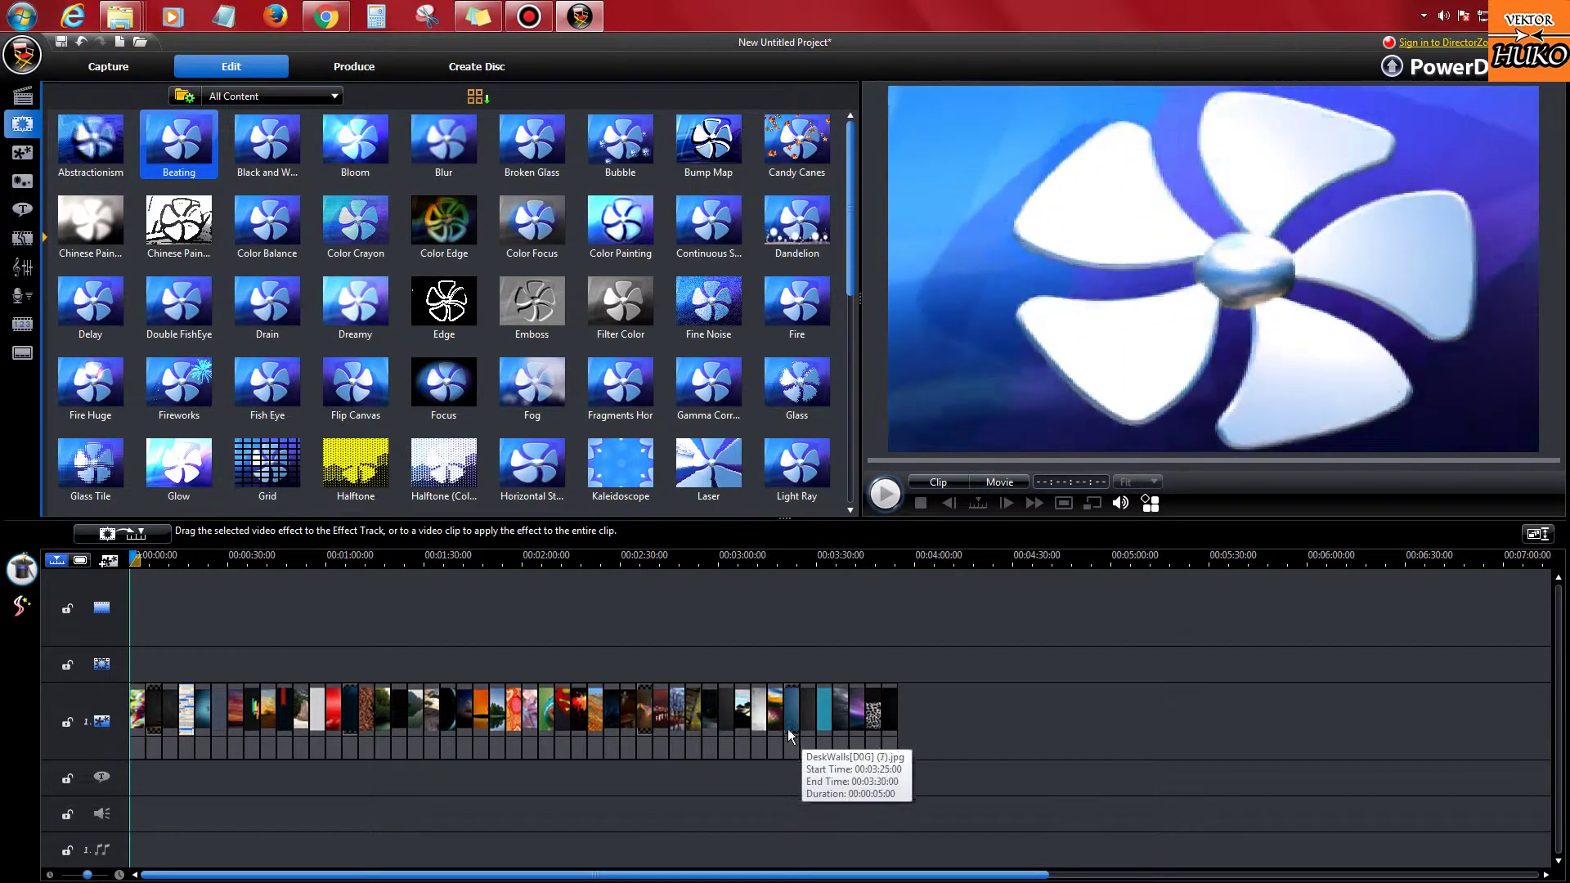
{"action": "left_click_drag", "start_coordinate": [236, 551], "coordinate": [572, 554]}
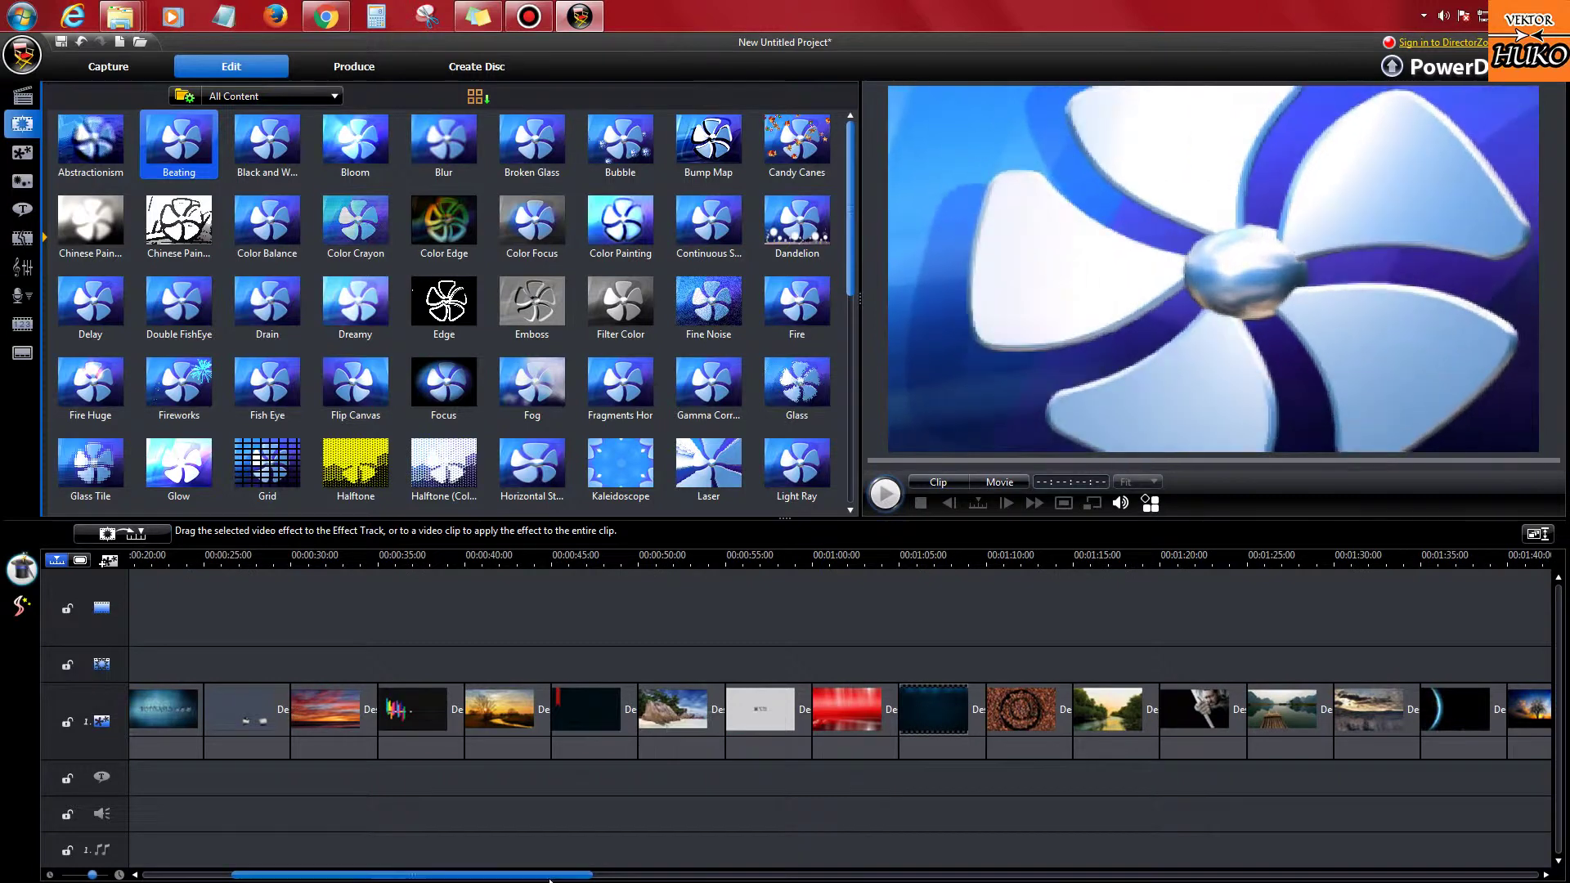
{"action": "left_click_drag", "start_coordinate": [617, 878], "coordinate": [528, 877]}
{"action": "left_click_drag", "start_coordinate": [112, 133], "coordinate": [254, 728]}
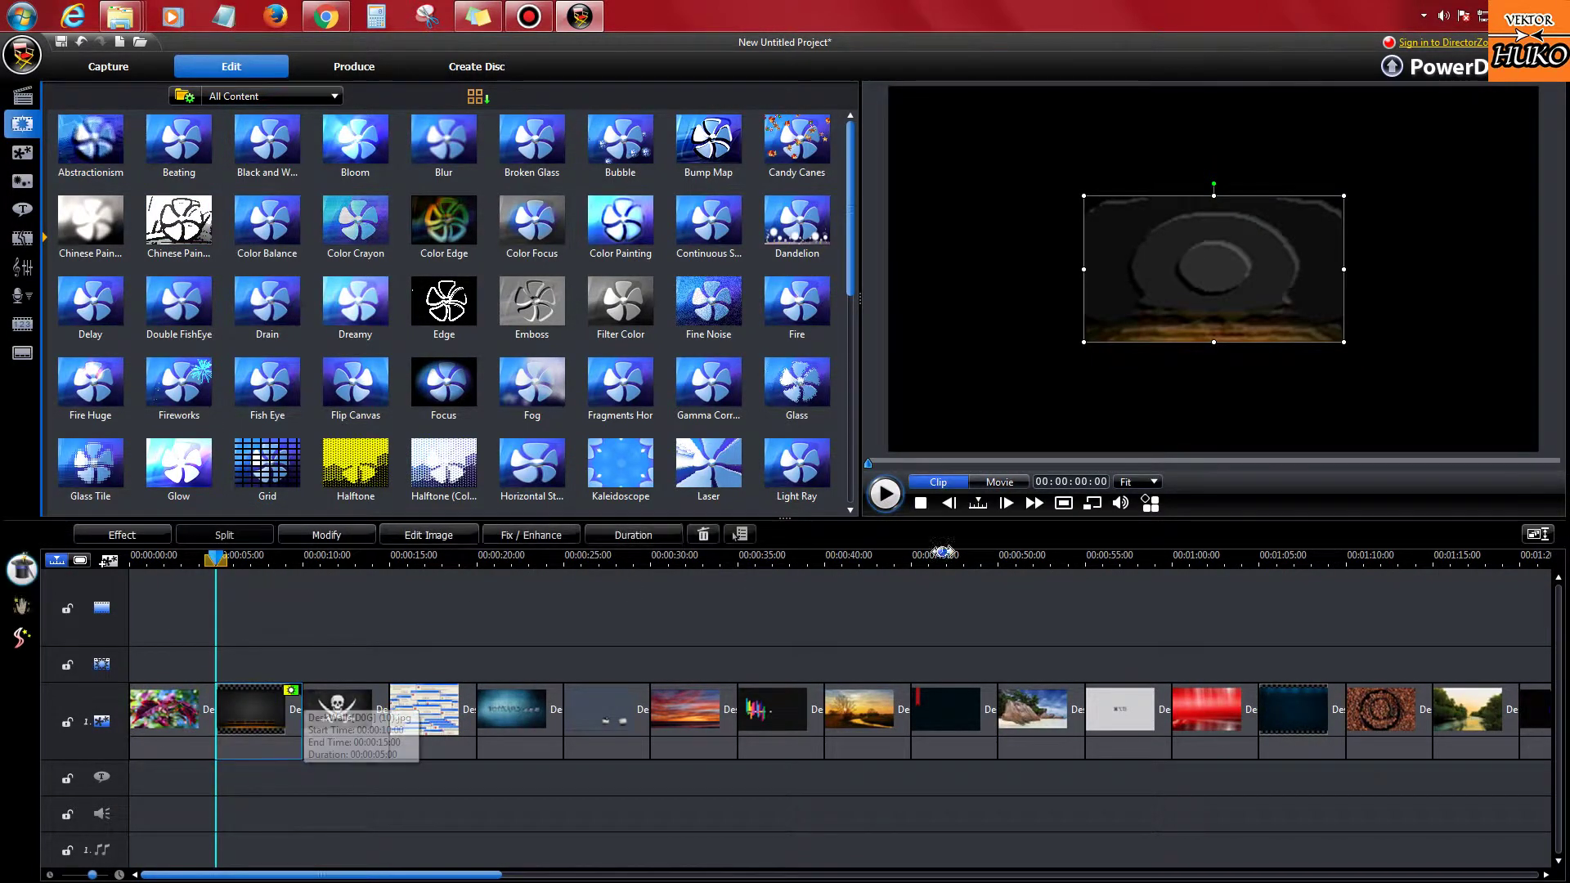
{"action": "left_click", "coordinate": [885, 494]}
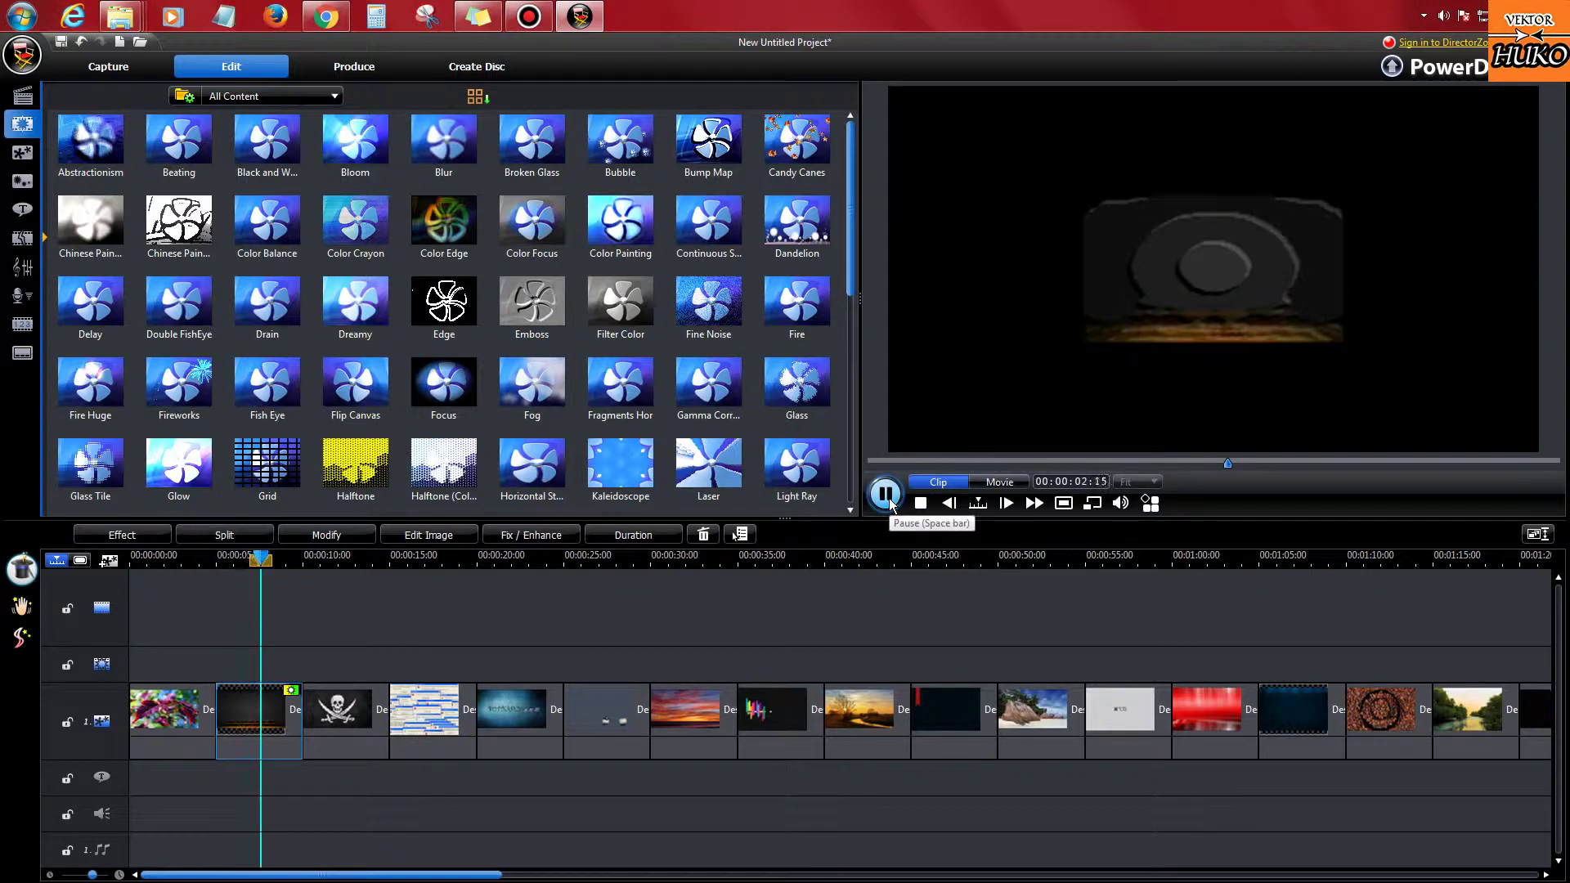
{"action": "left_click", "coordinate": [891, 500]}
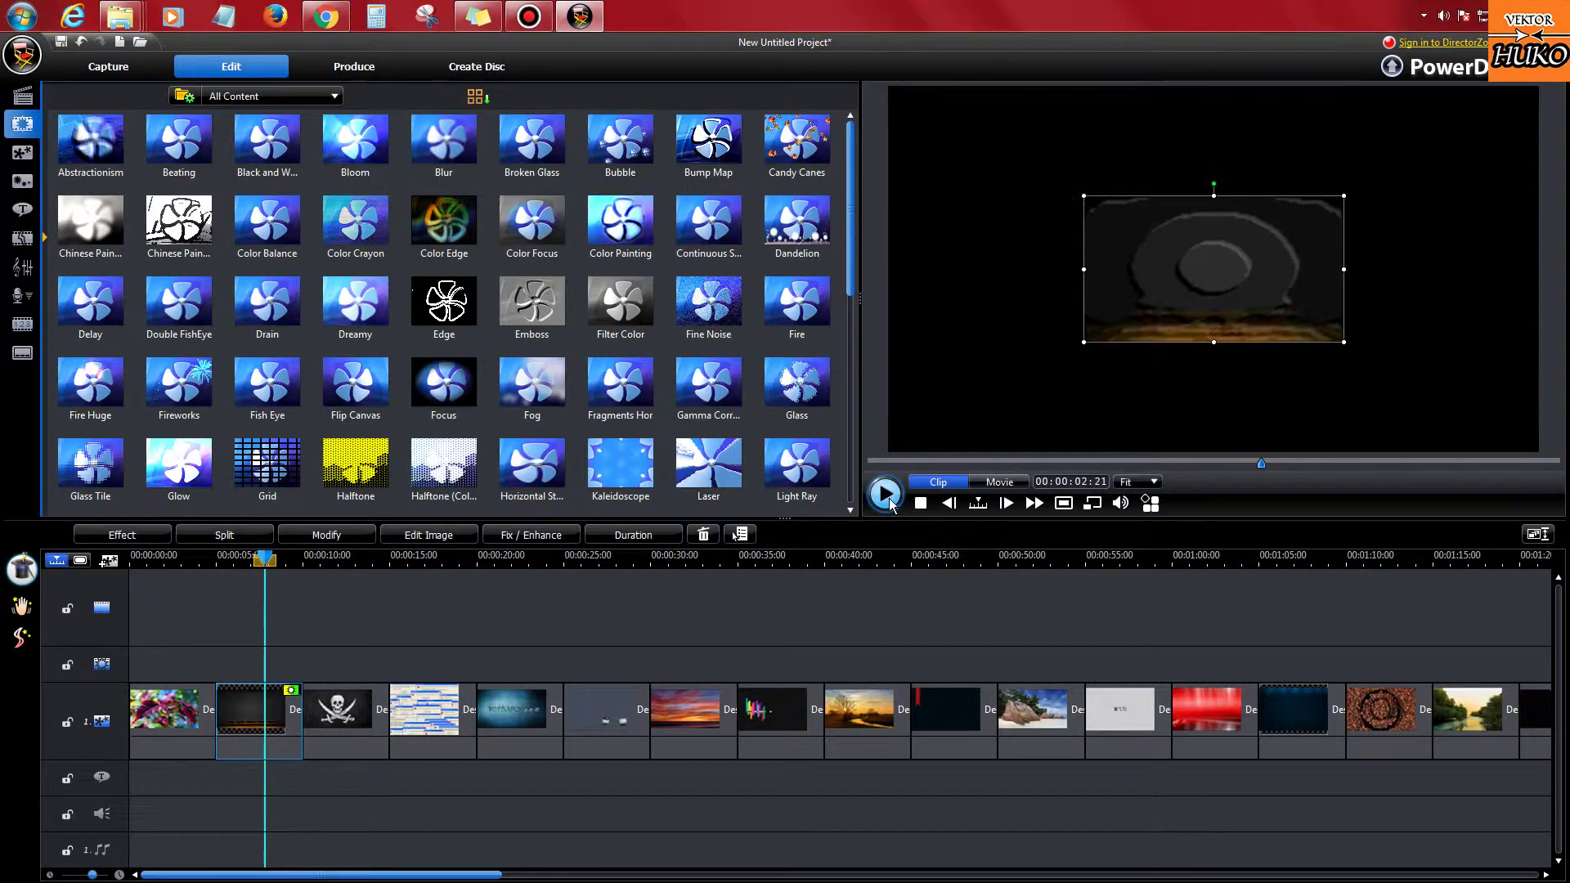
{"action": "left_click", "coordinate": [353, 629]}
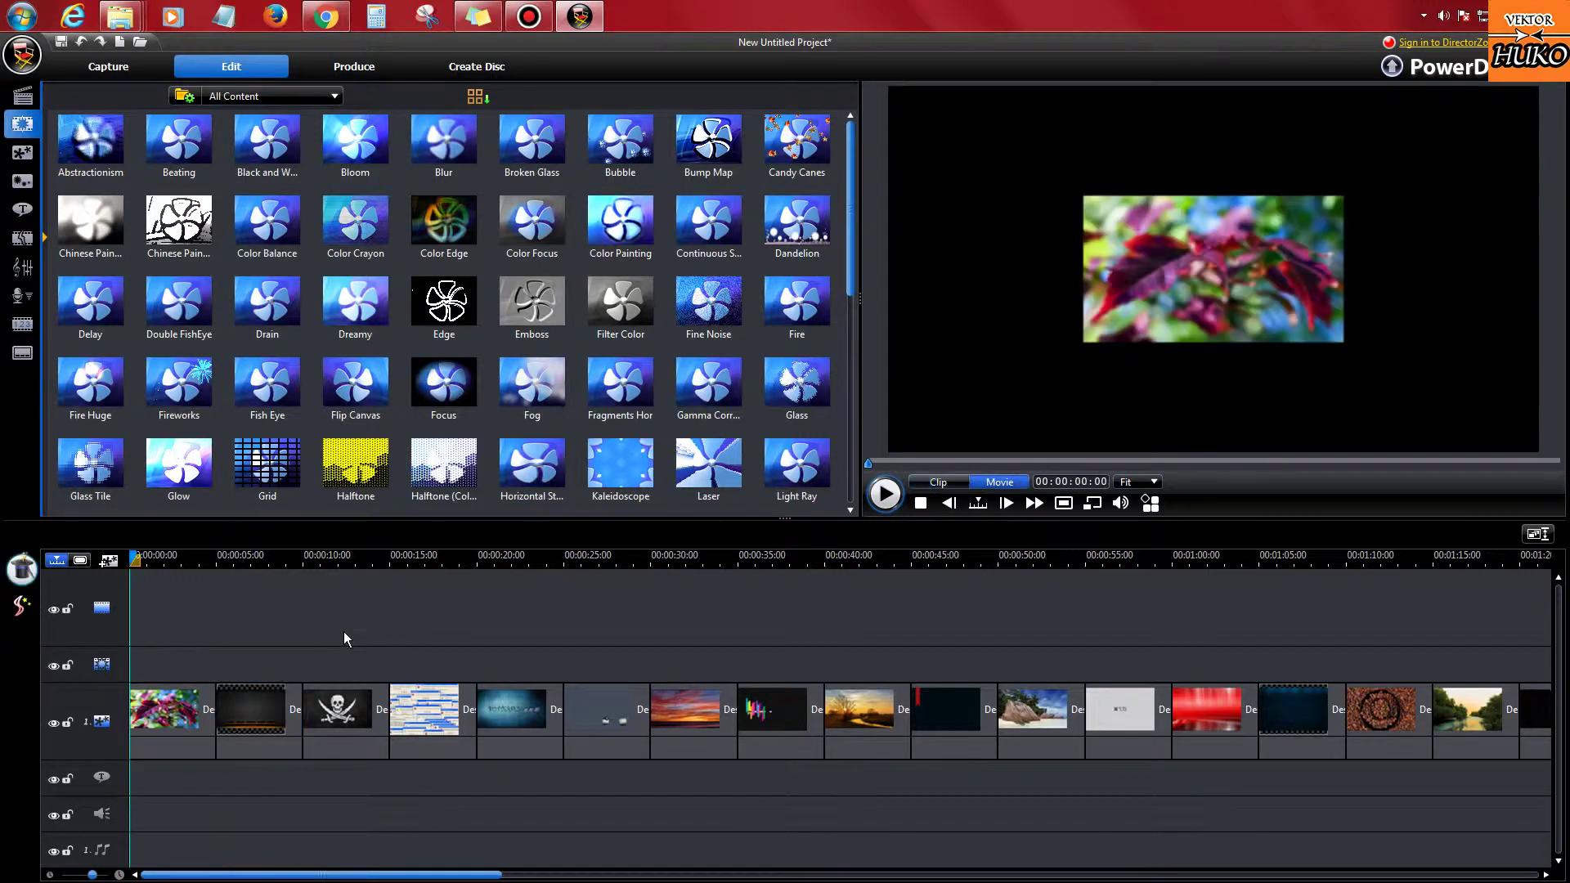
{"action": "left_click", "coordinate": [258, 715]}
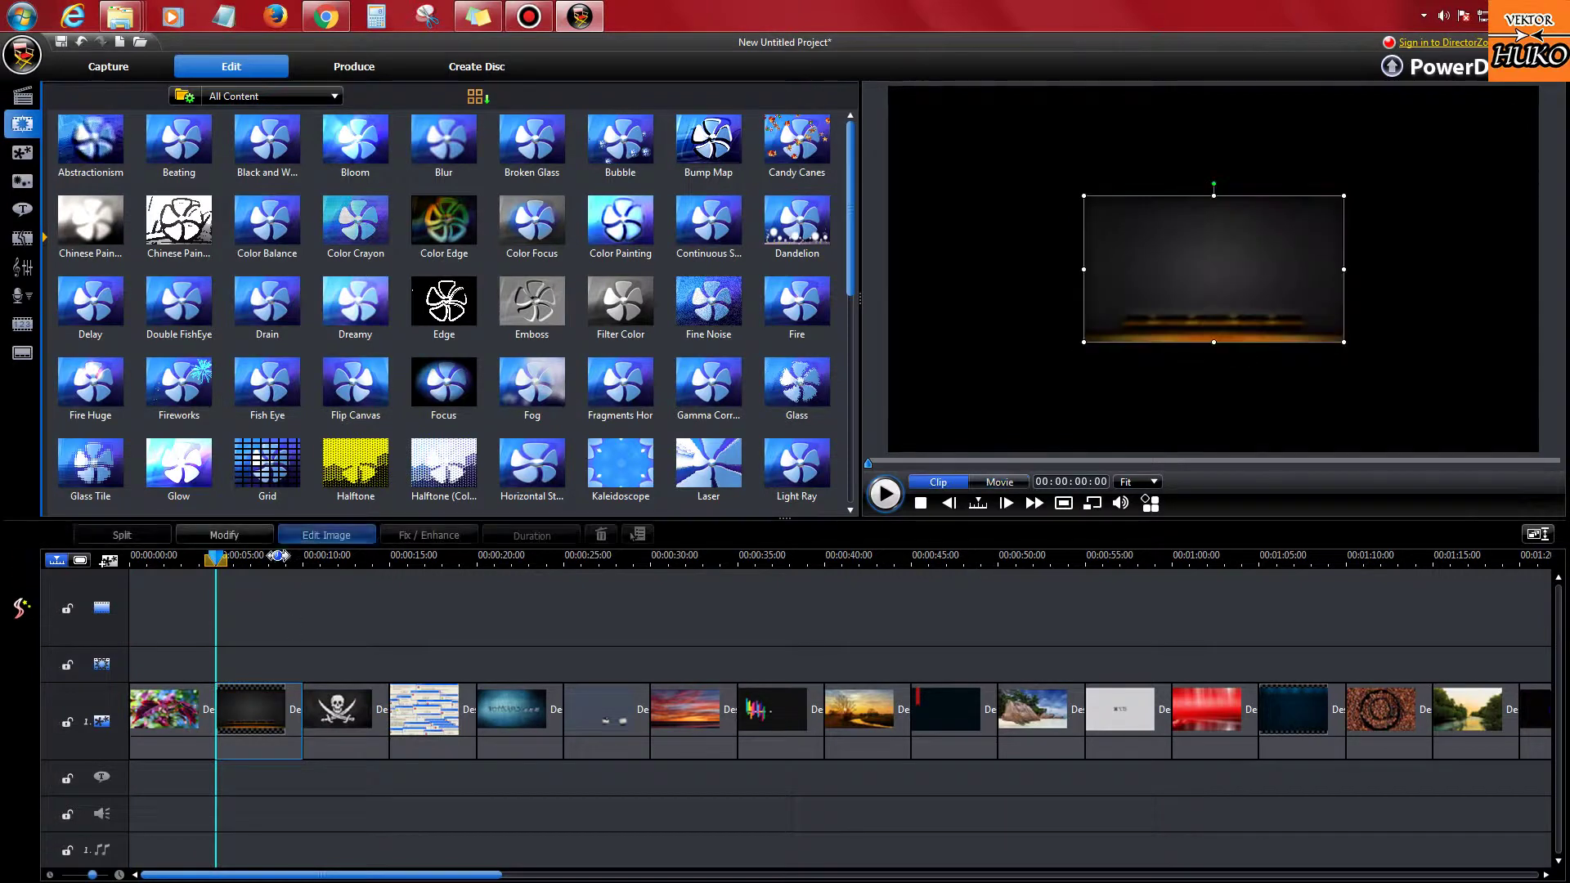
{"action": "left_click_drag", "start_coordinate": [278, 555], "coordinate": [1187, 558]}
{"action": "left_click", "coordinate": [1209, 710]}
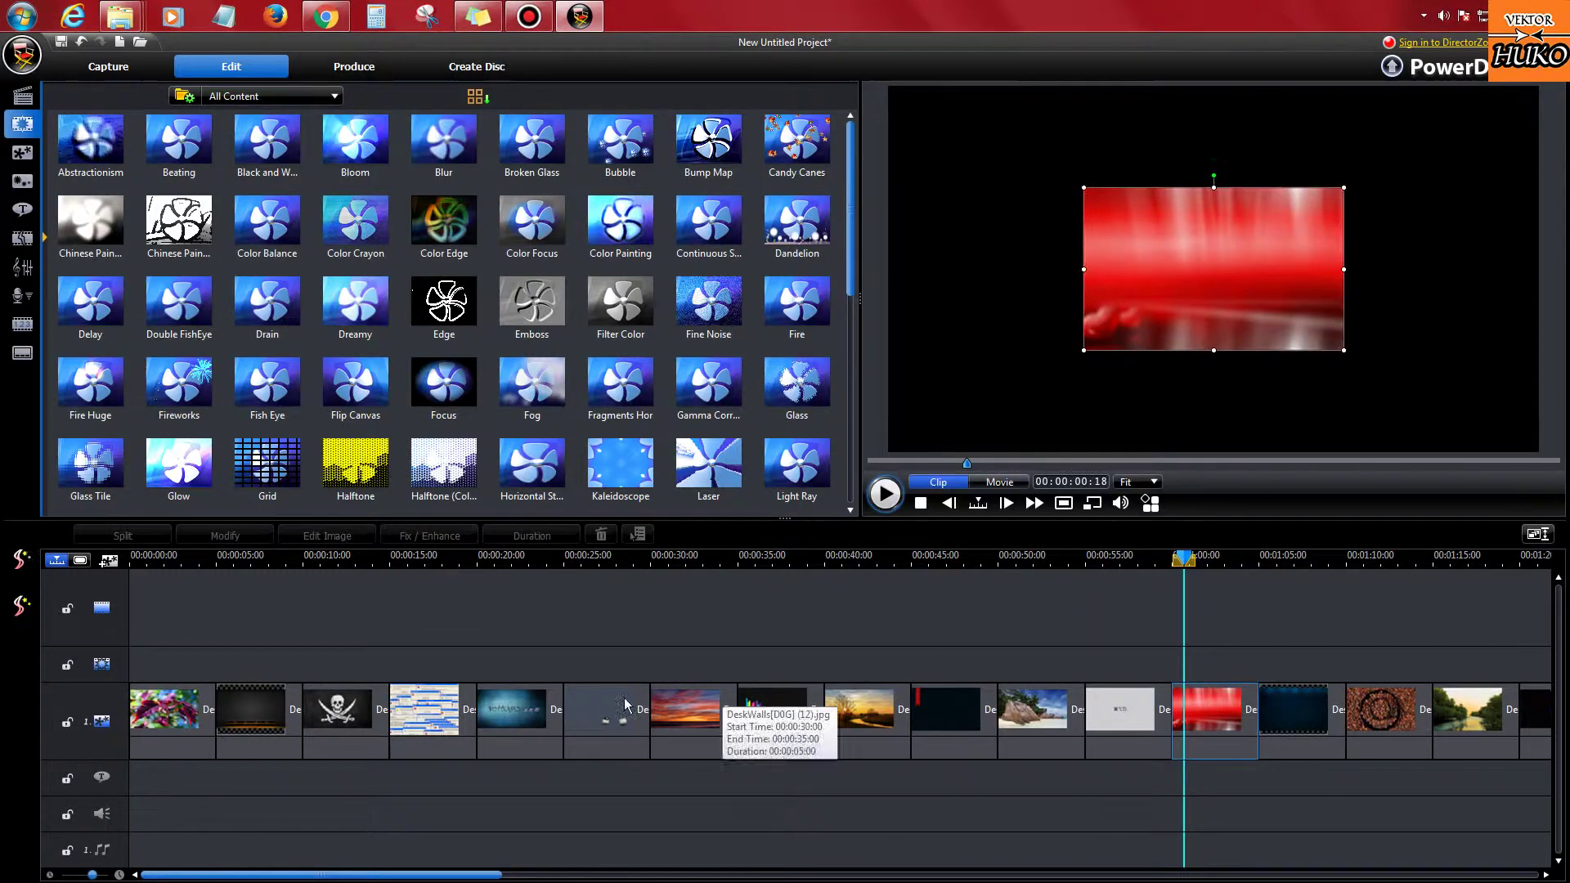
{"action": "left_click", "coordinate": [271, 757]}
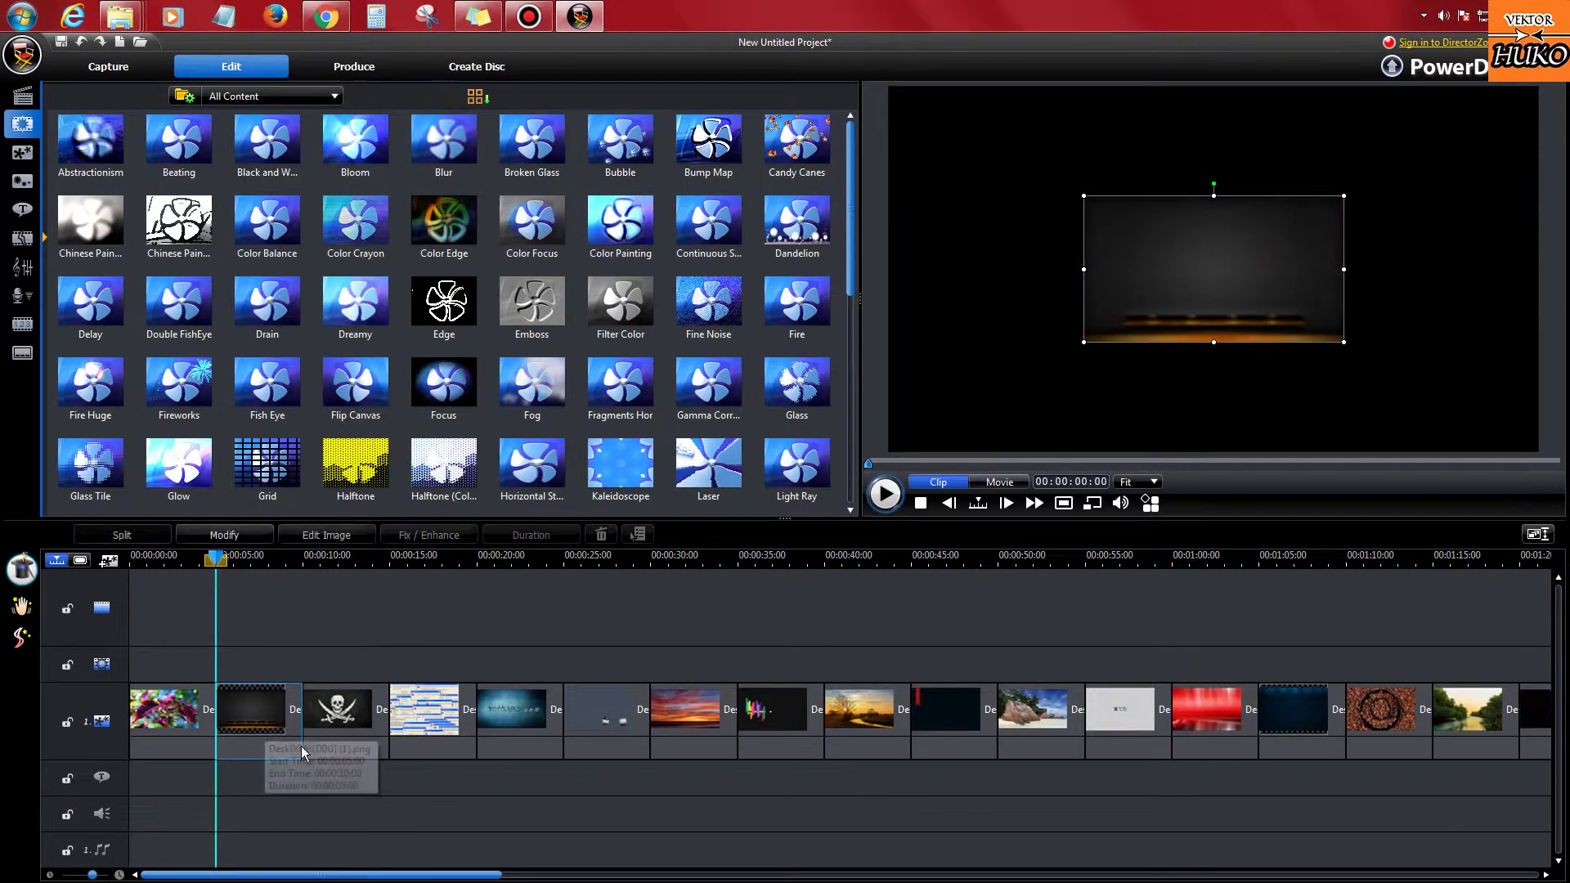
{"action": "left_click", "coordinate": [303, 752]}
{"action": "scroll", "coordinate": [302, 753], "scroll_direction": "down", "scroll_amount": 3}
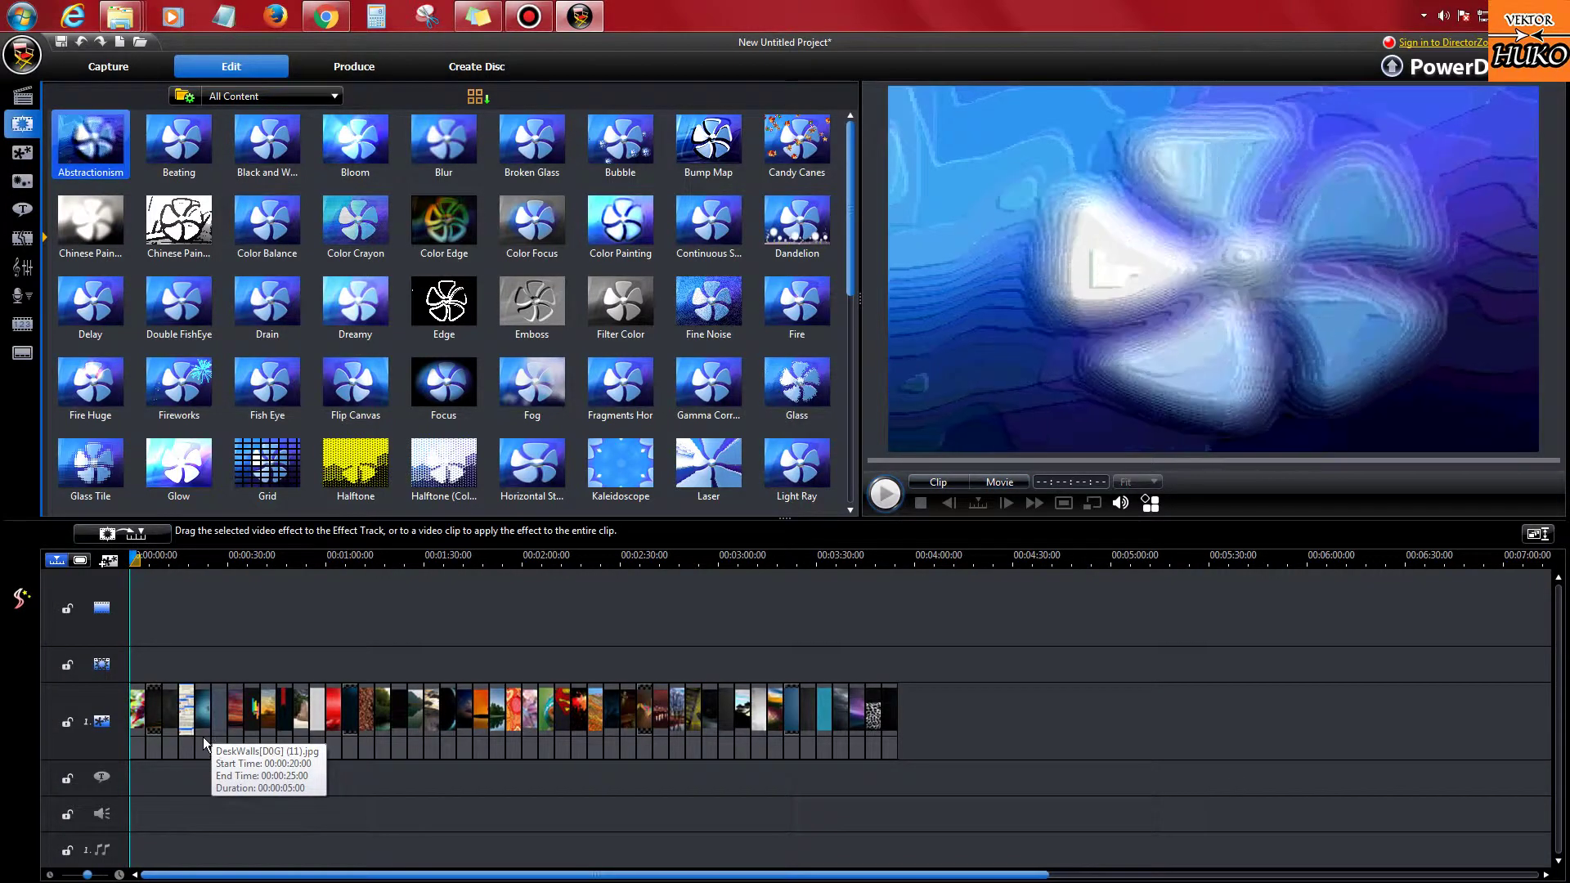
{"action": "key", "text": "F7"}
{"action": "key", "text": "F5"}
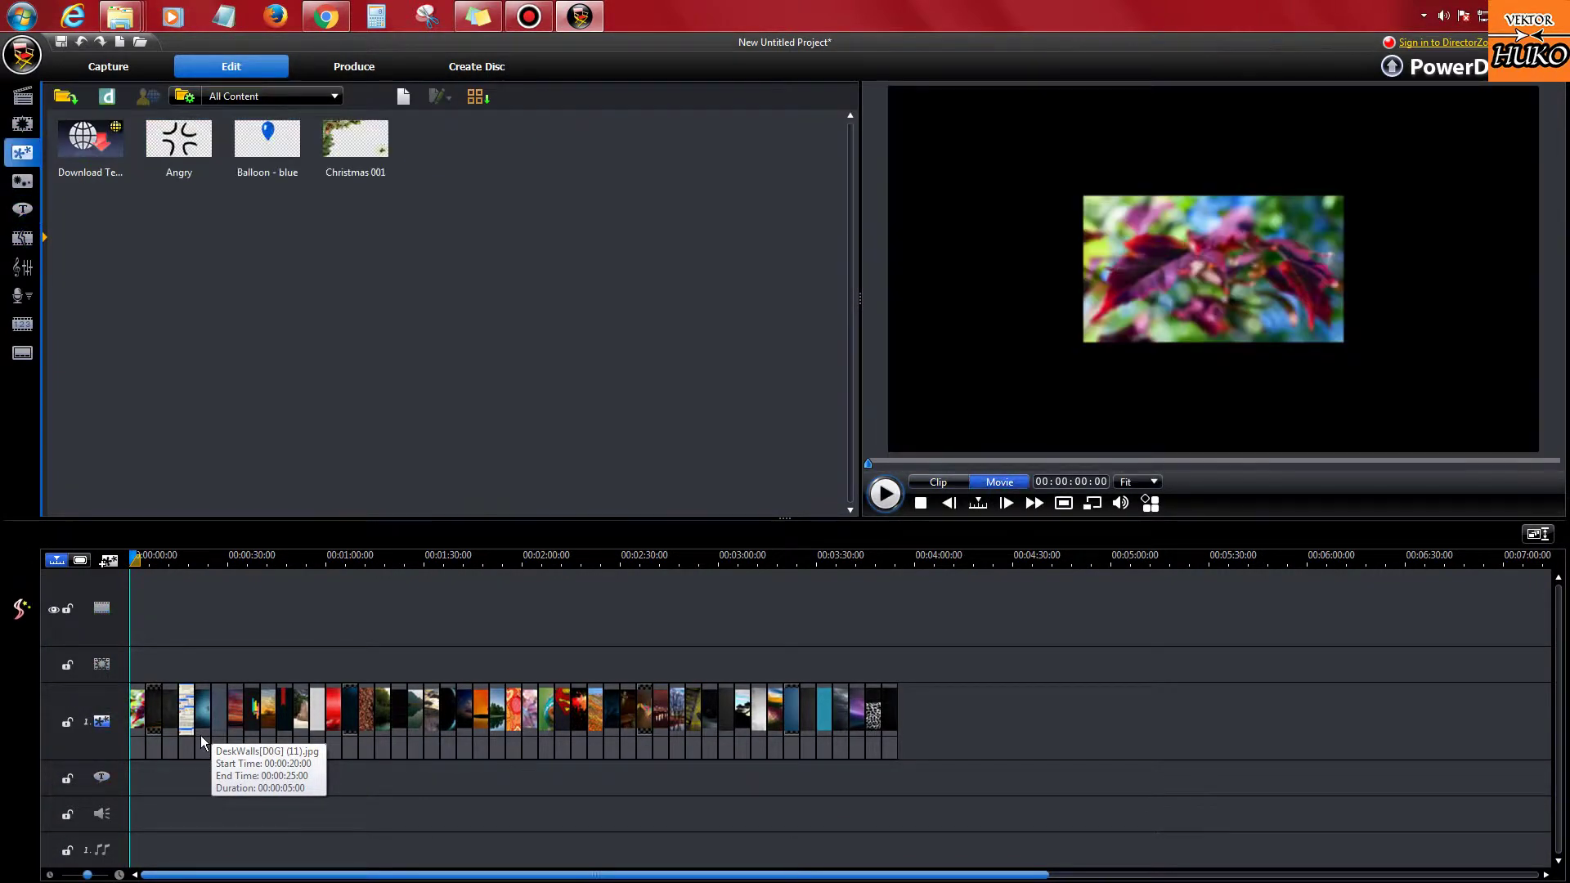
{"action": "key", "text": "F4"}
Step: Delete all the images from the PiP track
{"action": "key", "text": "F3"}
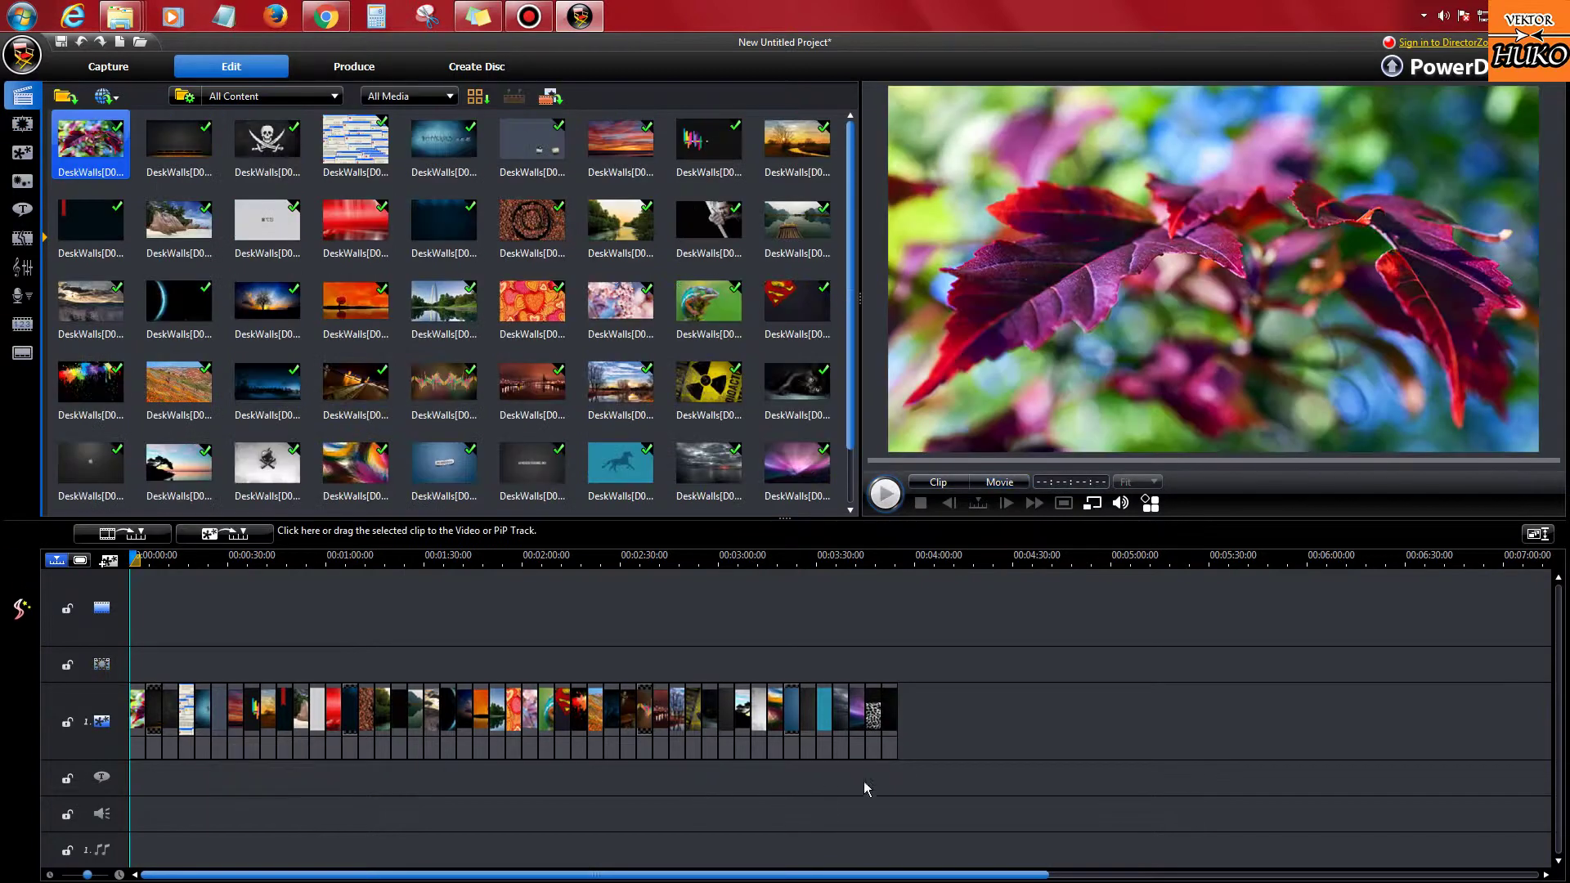
{"action": "left_click", "coordinate": [895, 734]}
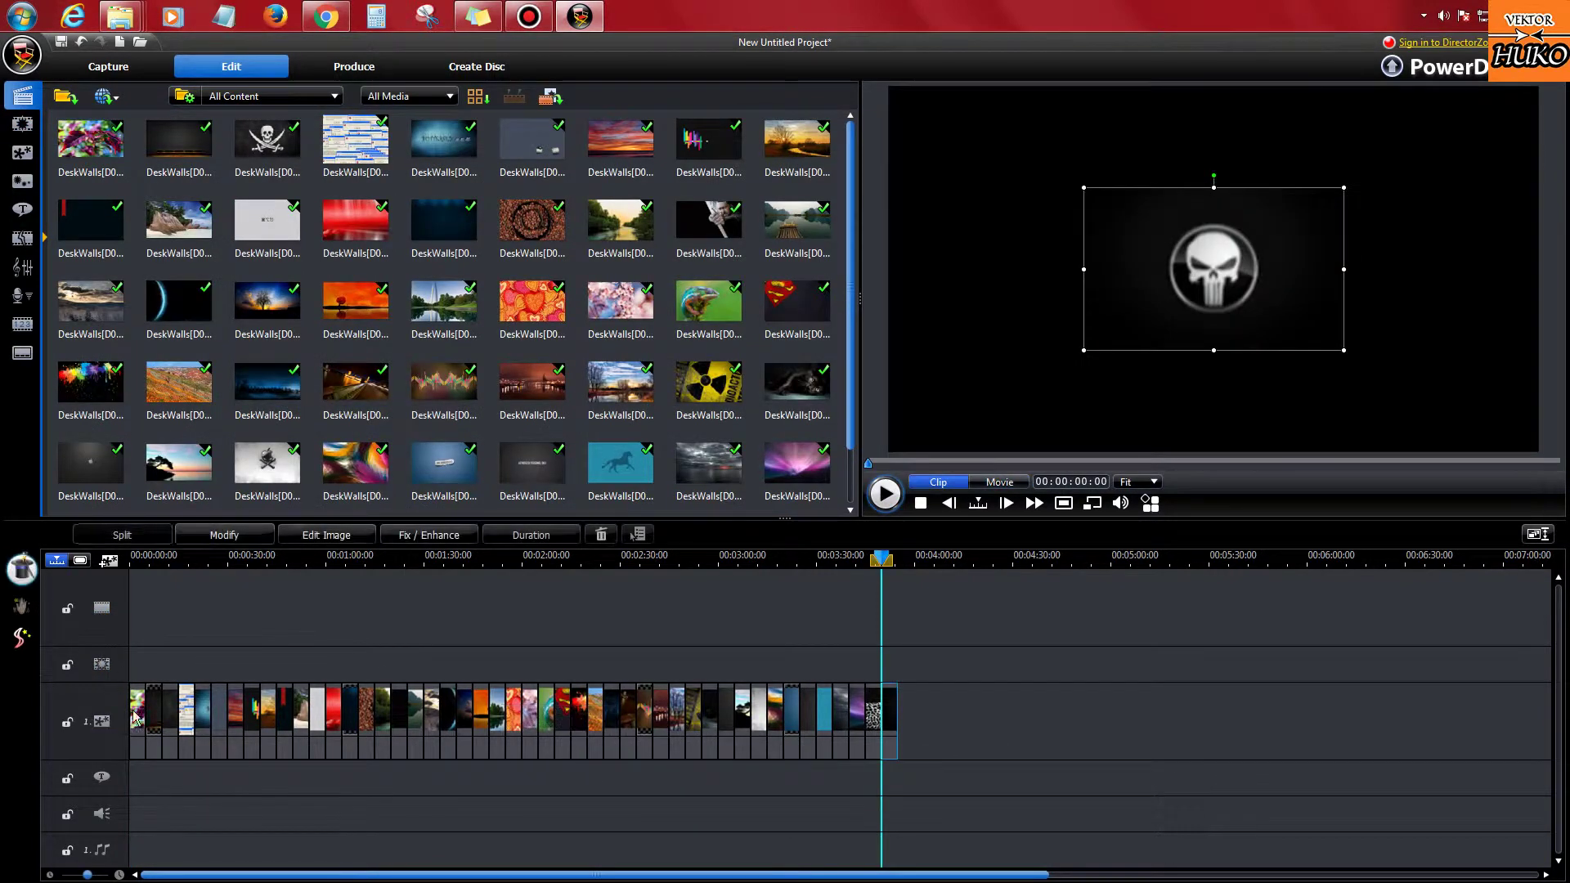
{"action": "key", "text": "ctrl+a"}
{"action": "key", "text": "Delete"}
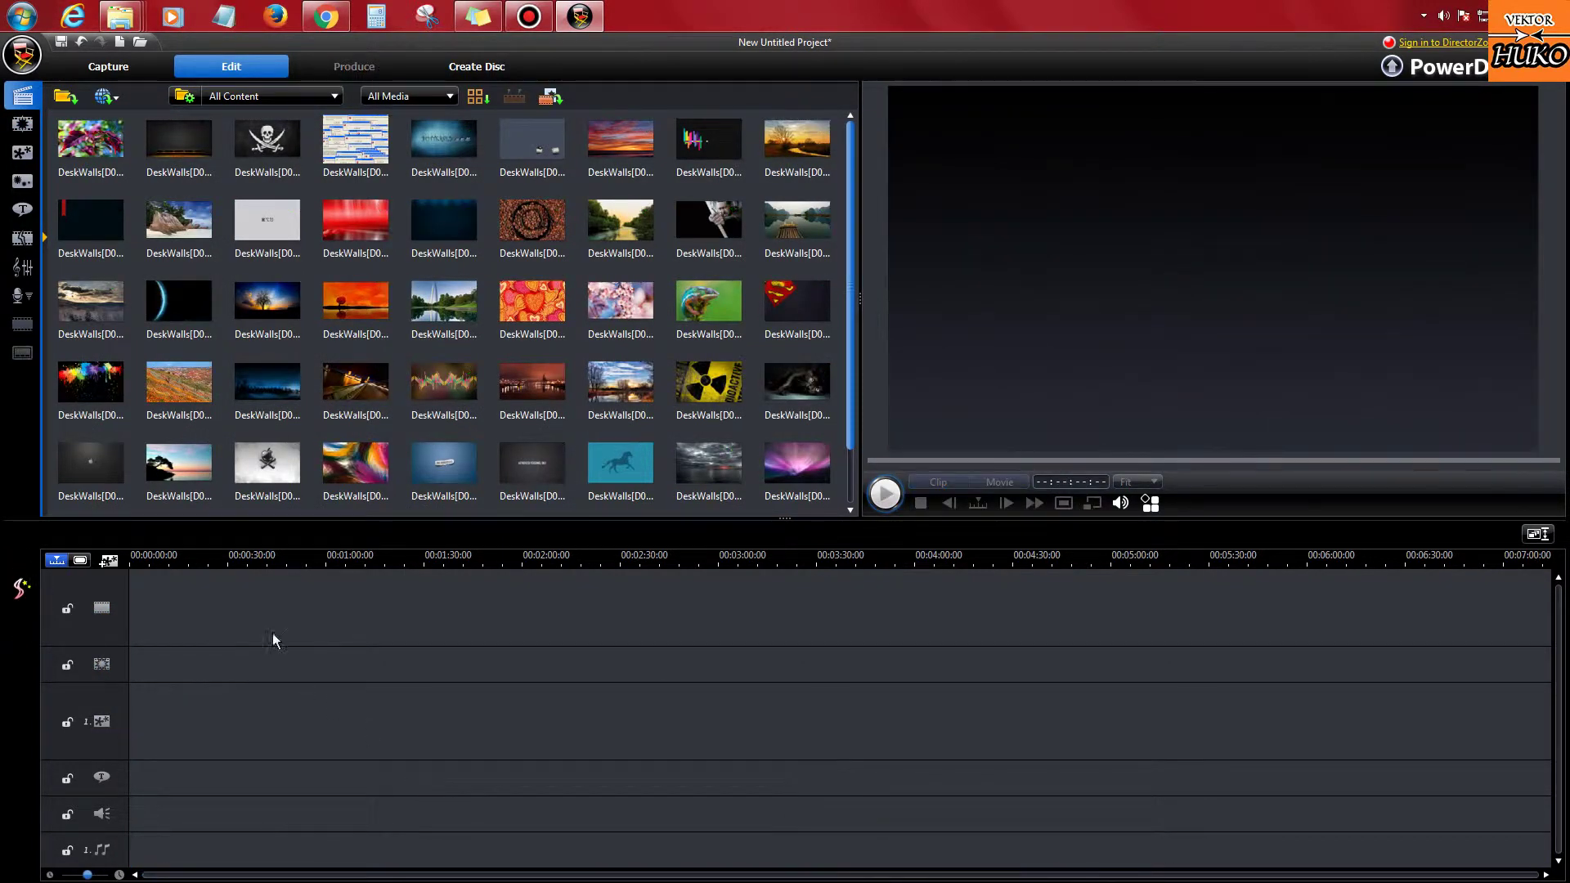
Step: Place all the DeskWalls images from the media library on the video track at the timeline start and play the slideshow
{"action": "left_click", "coordinate": [90, 141]}
{"action": "key", "text": "ctrl+a"}
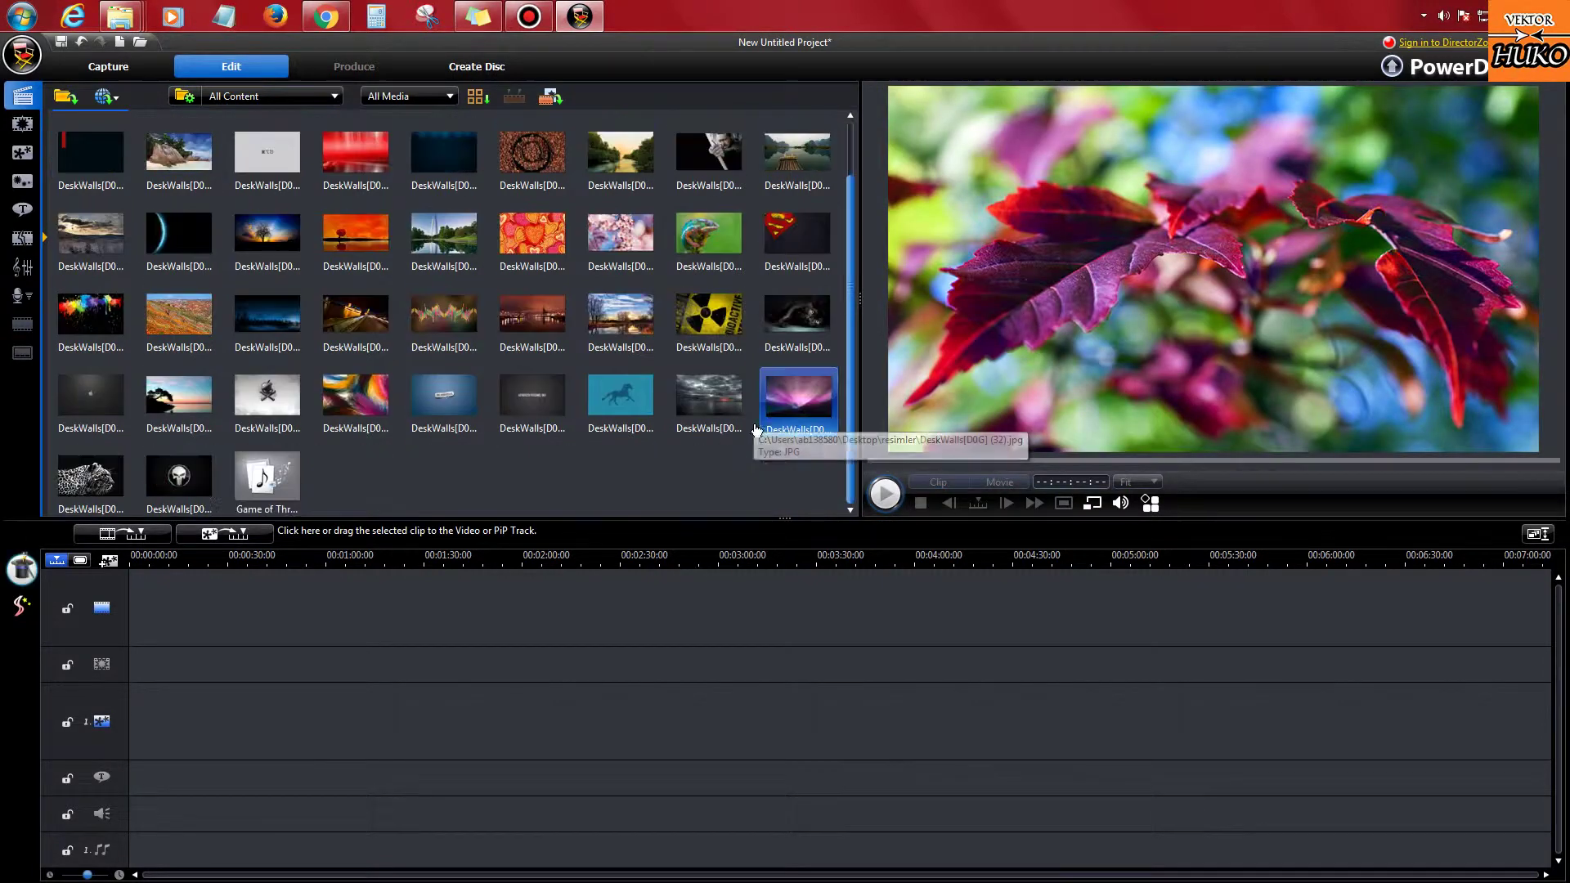
{"action": "left_click_drag", "start_coordinate": [203, 495], "coordinate": [133, 601]}
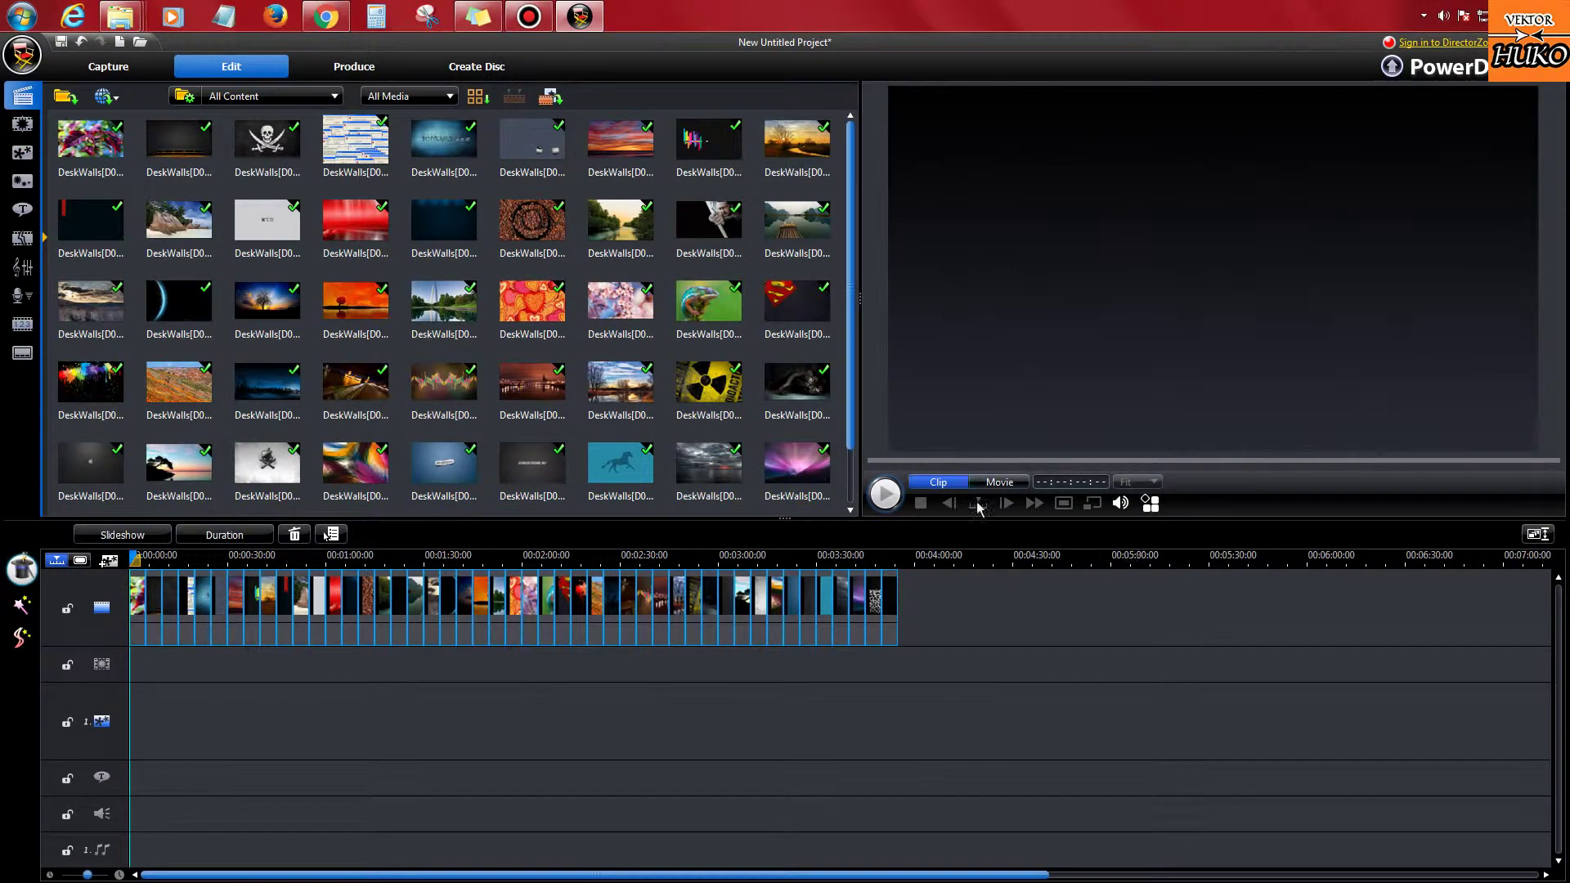
{"action": "left_click", "coordinate": [158, 559]}
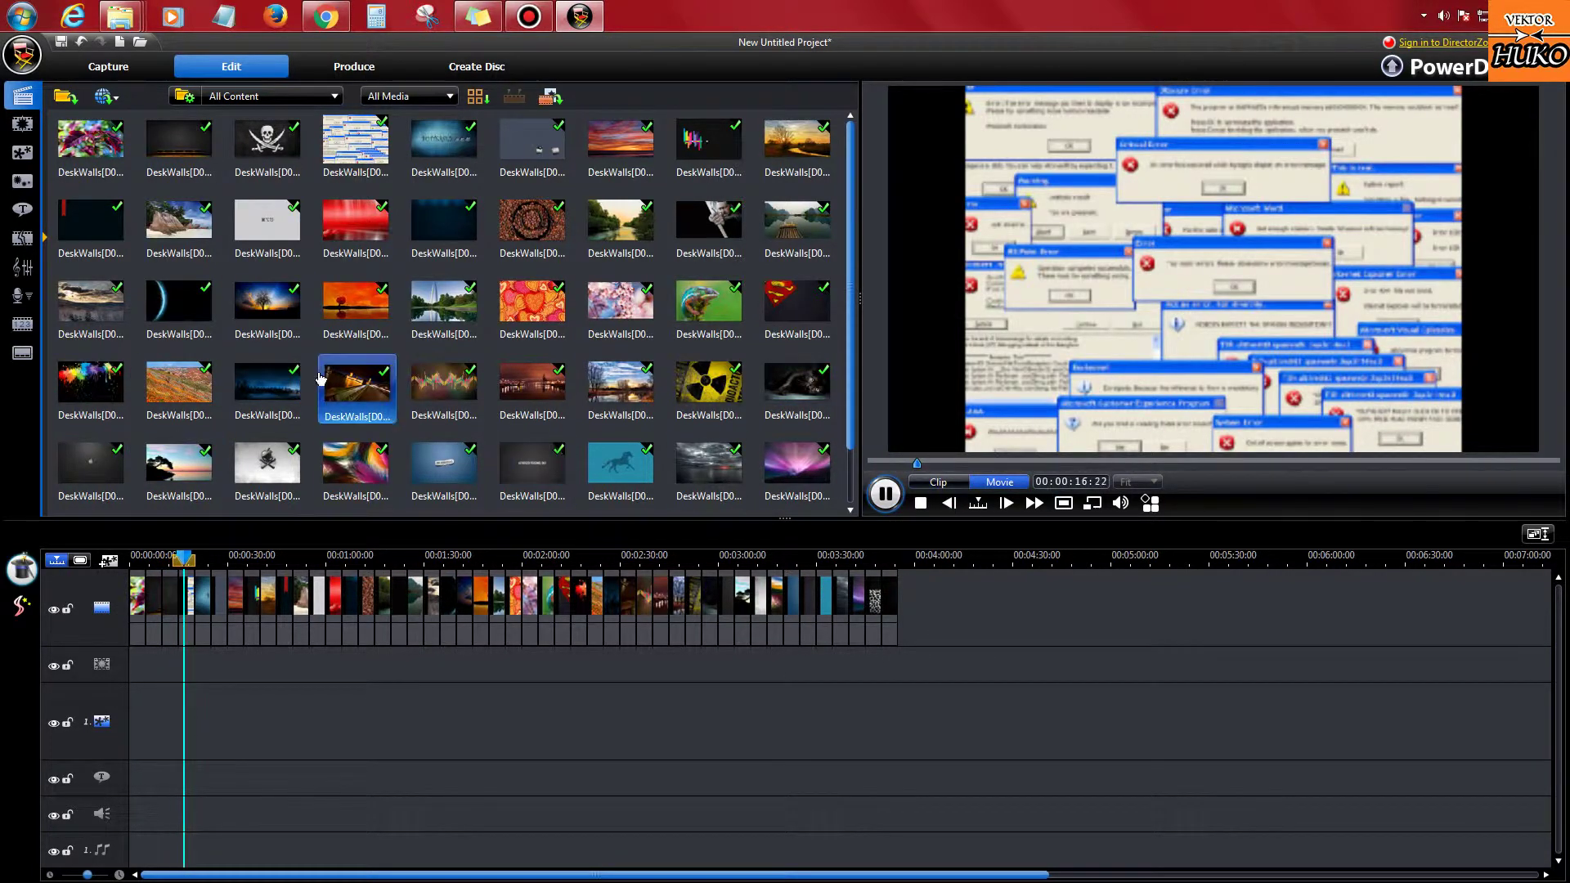
Step: Try the Abstractionism and the black-and-white Chinese Painting video effects on the error-windows image in the video track
{"action": "left_click", "coordinate": [23, 149]}
{"action": "left_click_drag", "start_coordinate": [90, 143], "coordinate": [187, 605]}
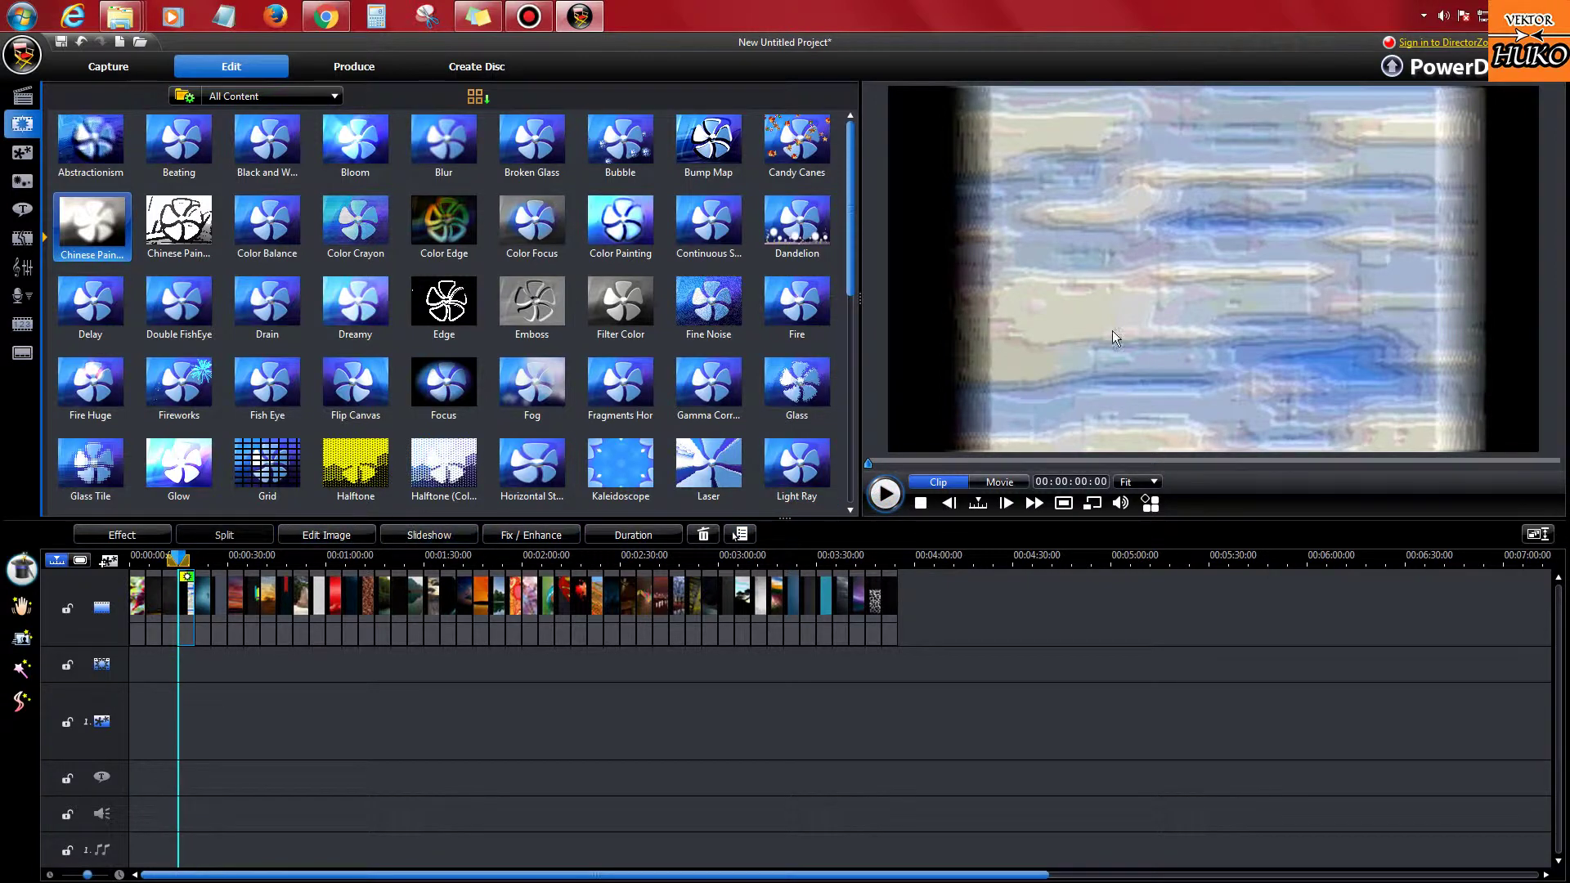
{"action": "left_click_drag", "start_coordinate": [182, 226], "coordinate": [188, 626]}
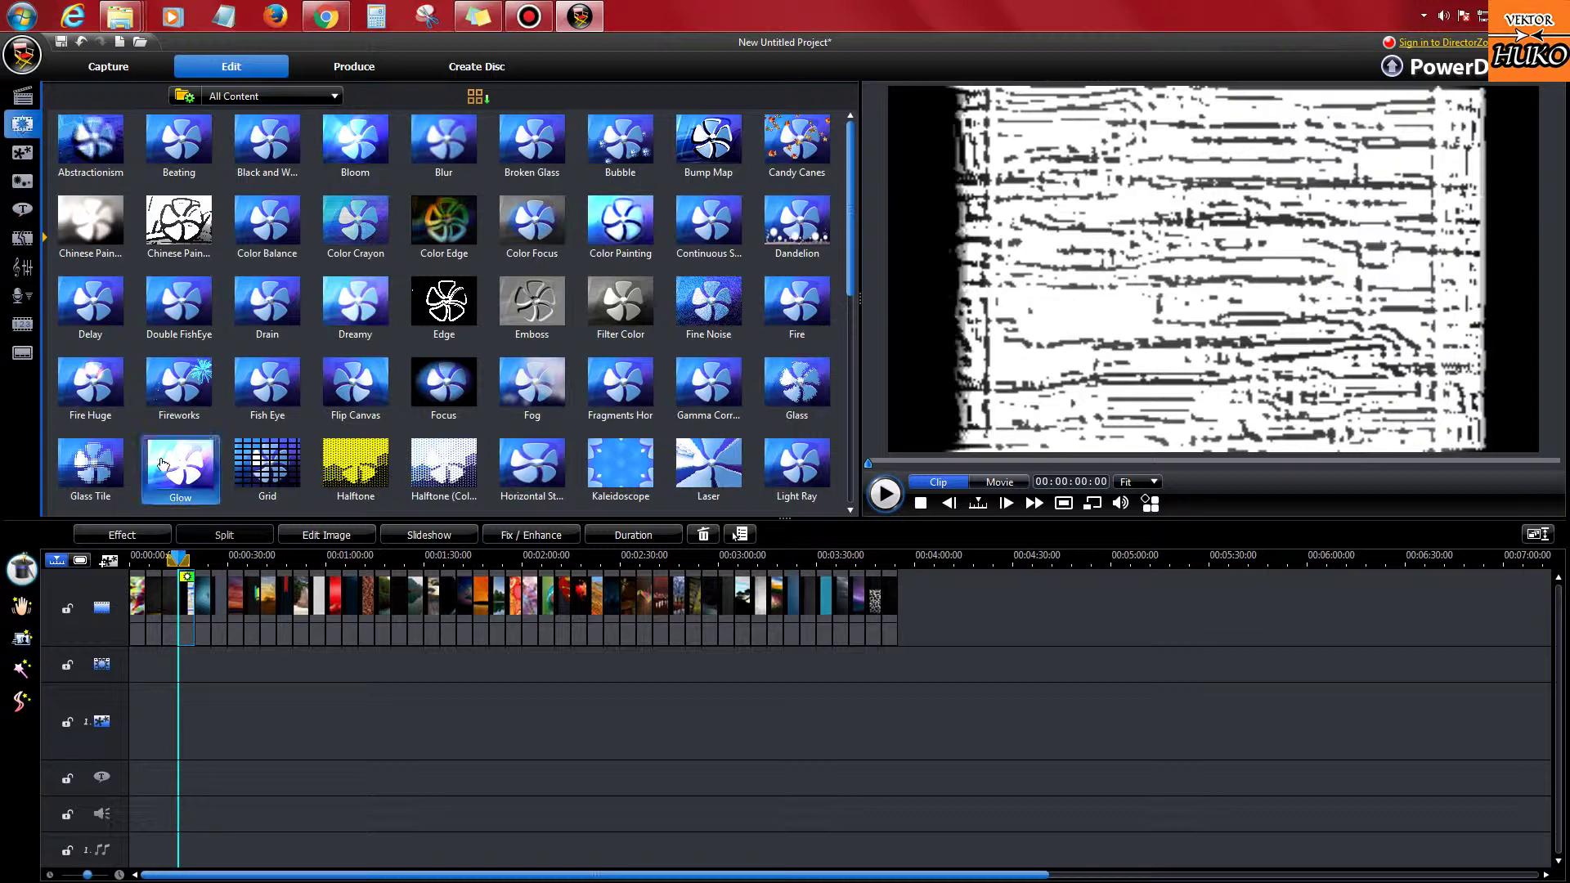
{"action": "key", "text": "space"}
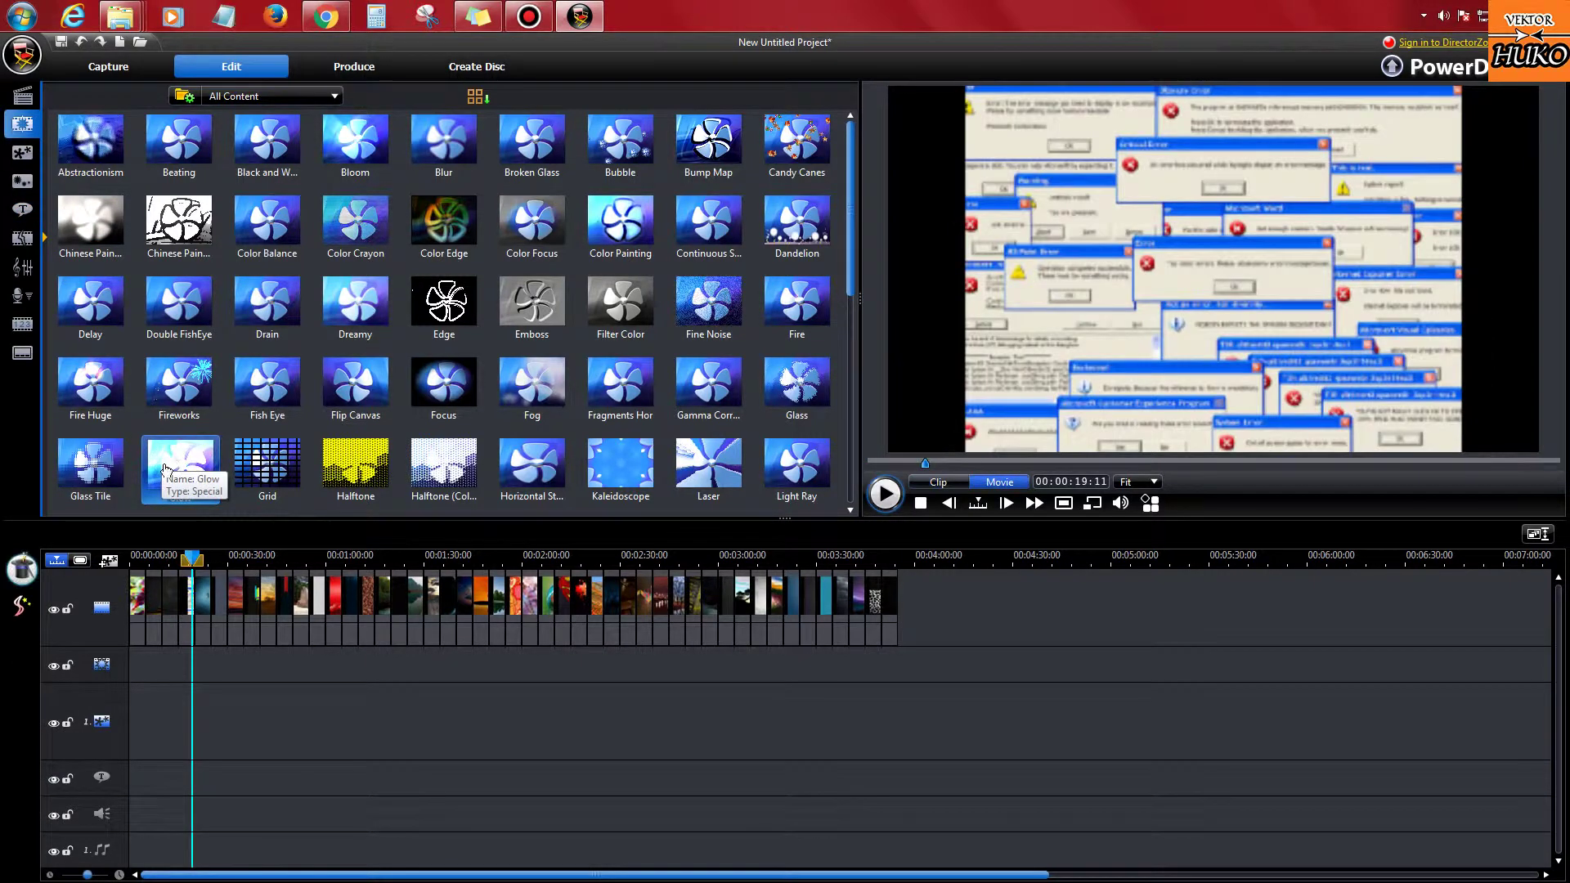
{"action": "left_click", "coordinate": [27, 155]}
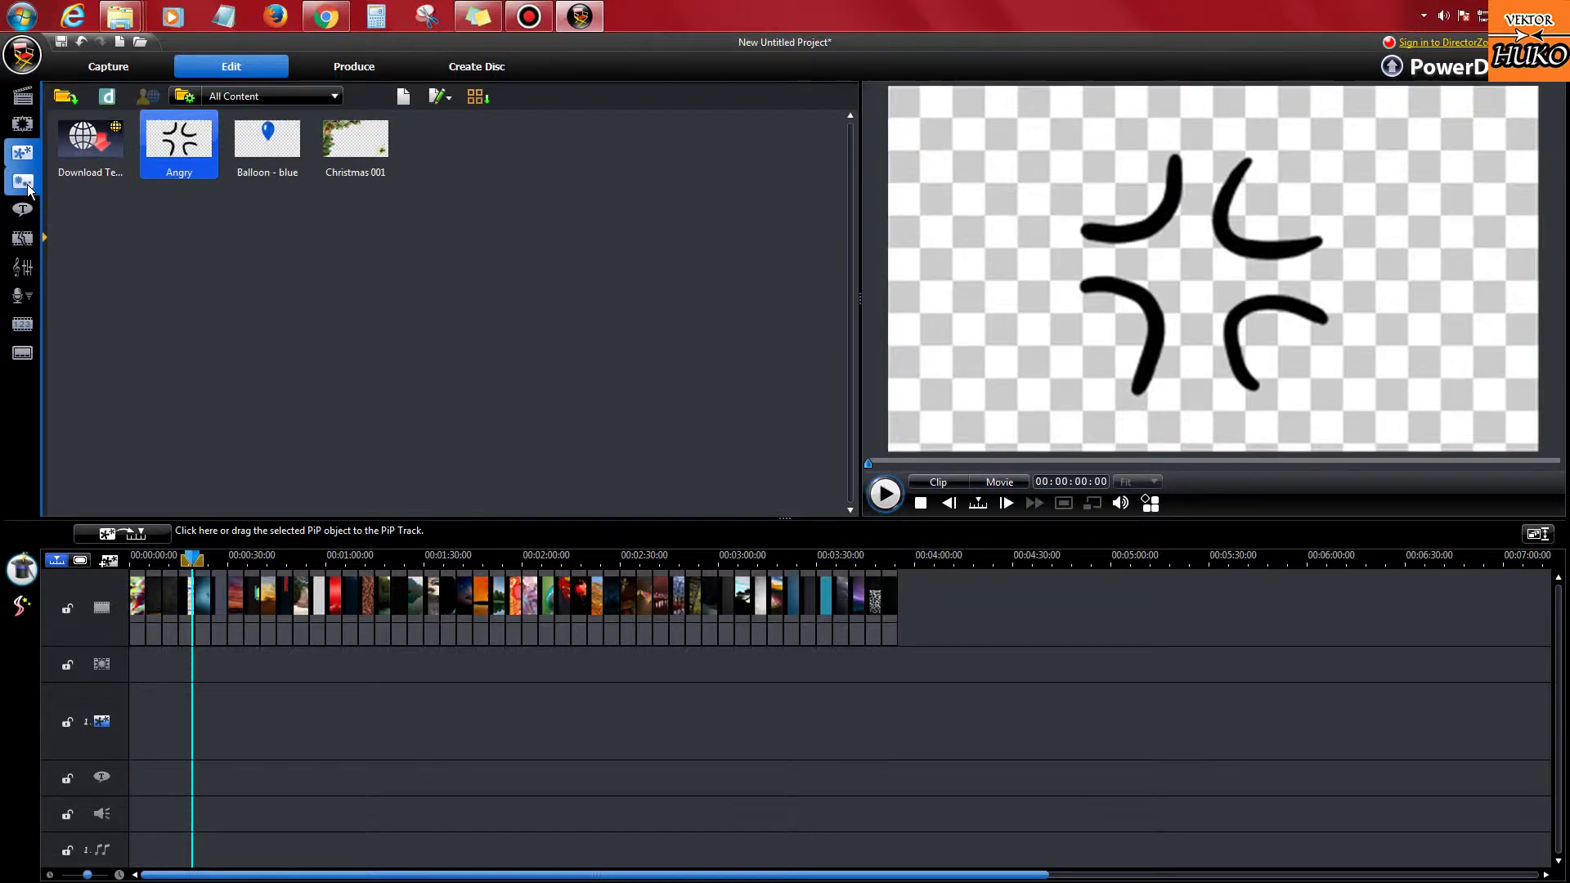
{"action": "left_click", "coordinate": [27, 185]}
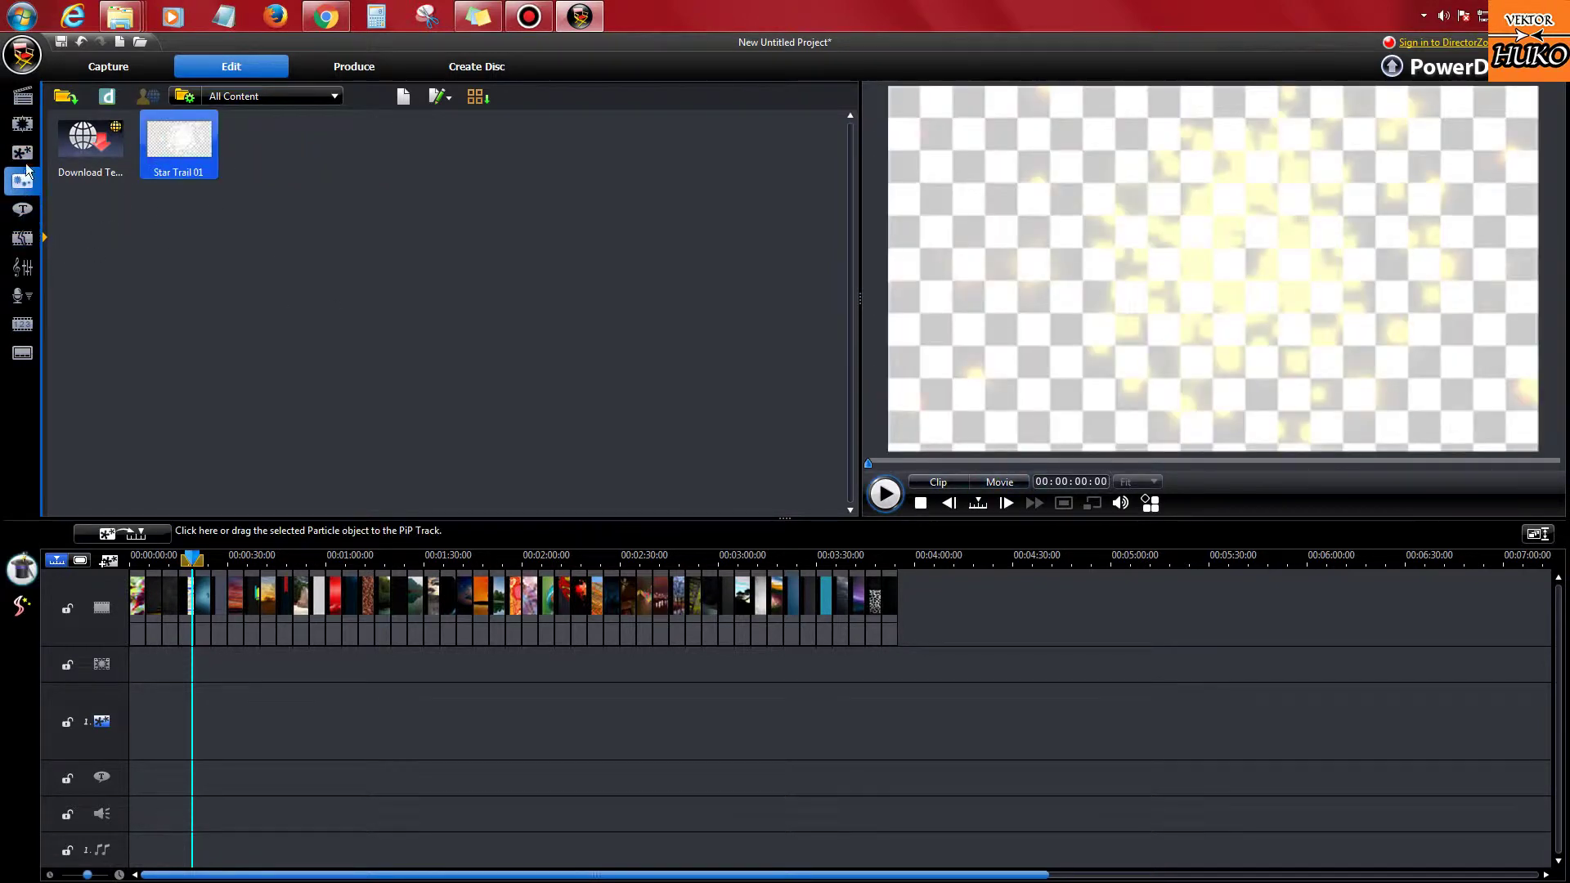
{"action": "left_click", "coordinate": [25, 164]}
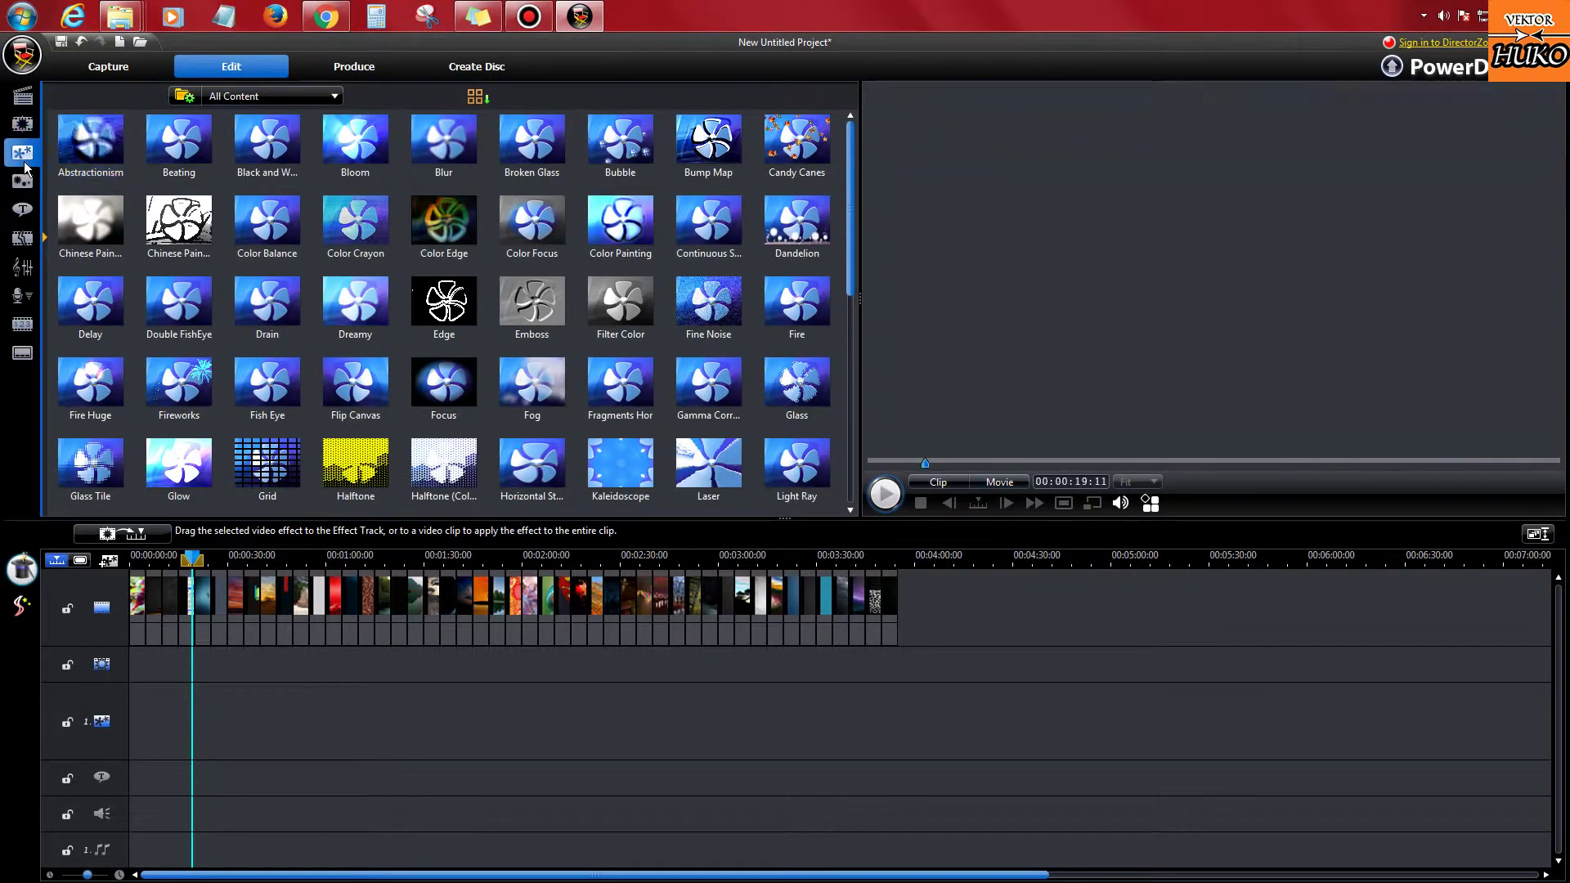
Step: Add the Blizzard transition between the error-windows image and the Butterfly image on the video track
{"action": "left_click", "coordinate": [23, 238]}
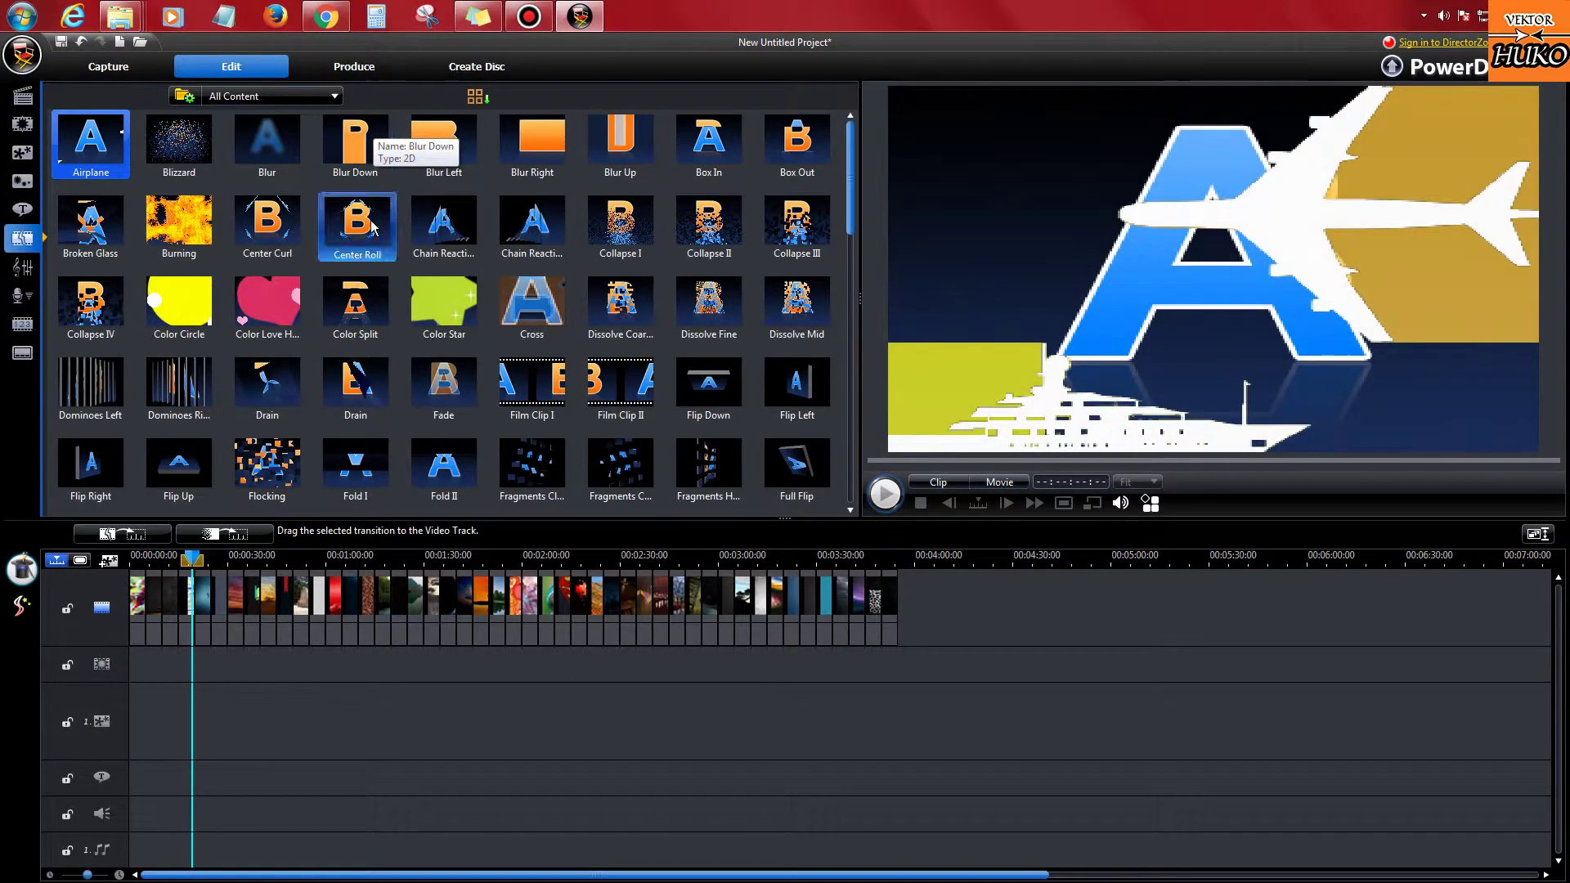
{"action": "left_click_drag", "start_coordinate": [501, 556], "coordinate": [565, 556]}
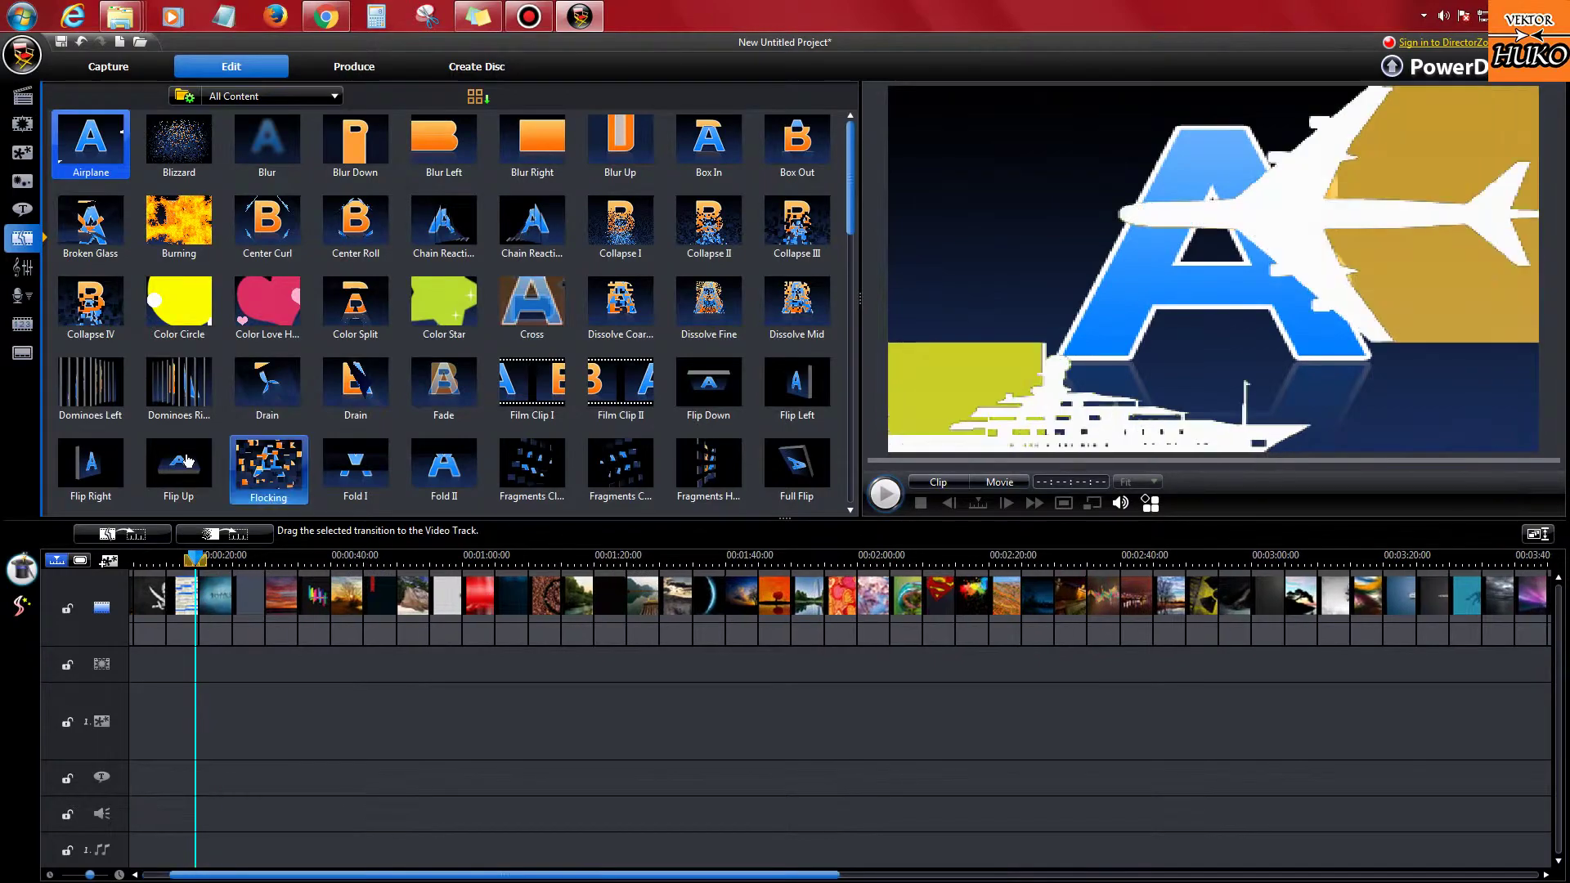
{"action": "left_click", "coordinate": [184, 147]}
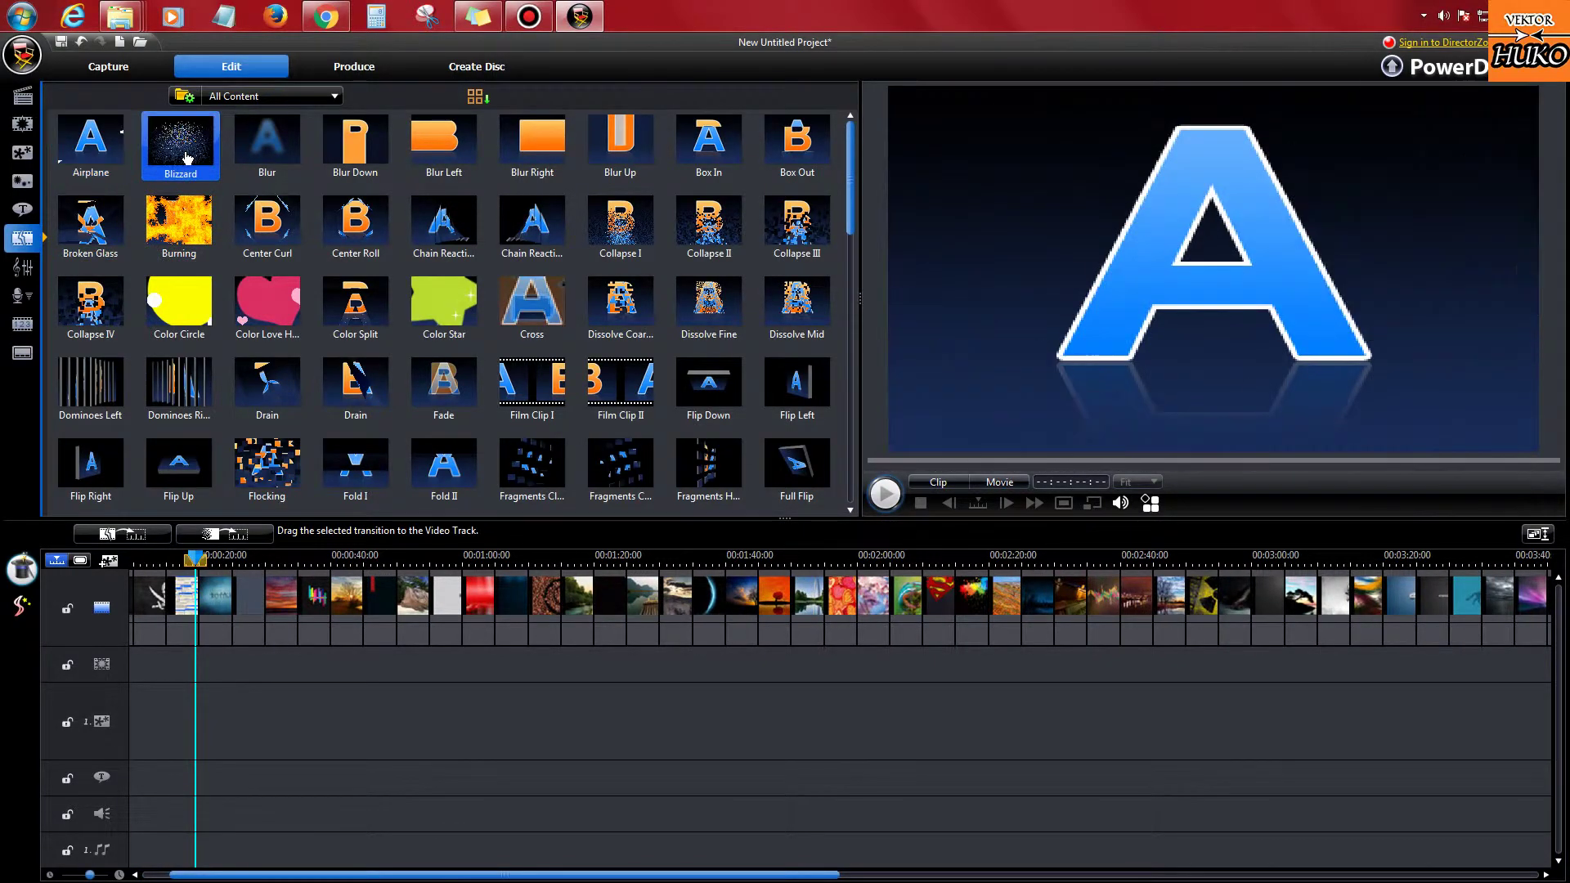
{"action": "left_click_drag", "start_coordinate": [184, 147], "coordinate": [204, 614]}
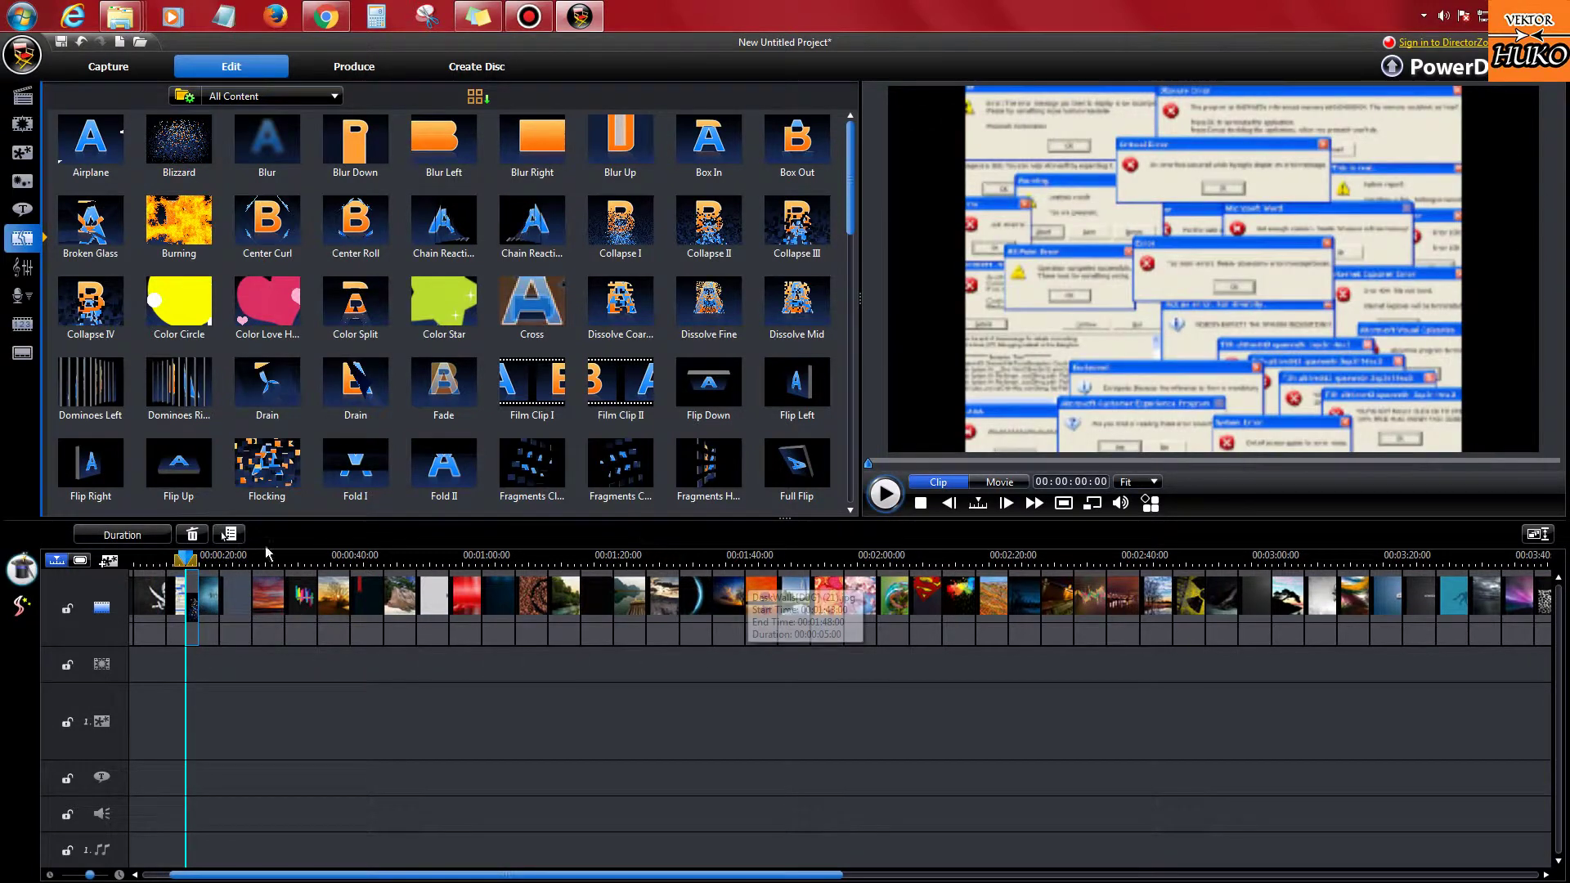
Step: Play back the error-windows clip and the movie across the Blizzard transition to check it
{"action": "left_click", "coordinate": [184, 601]}
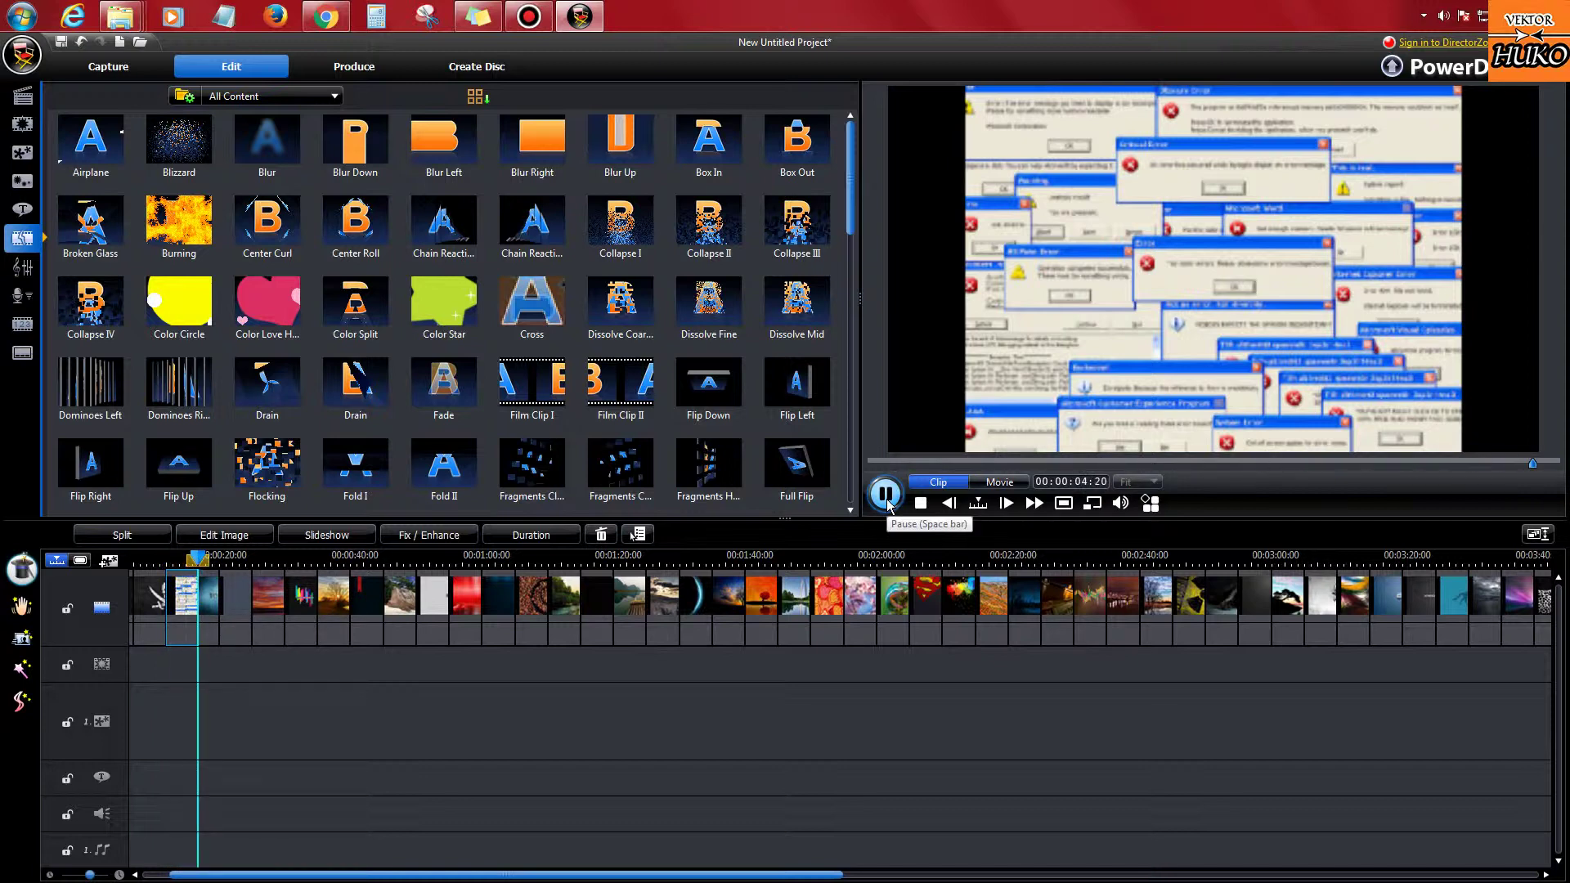
{"action": "left_click", "coordinate": [284, 772]}
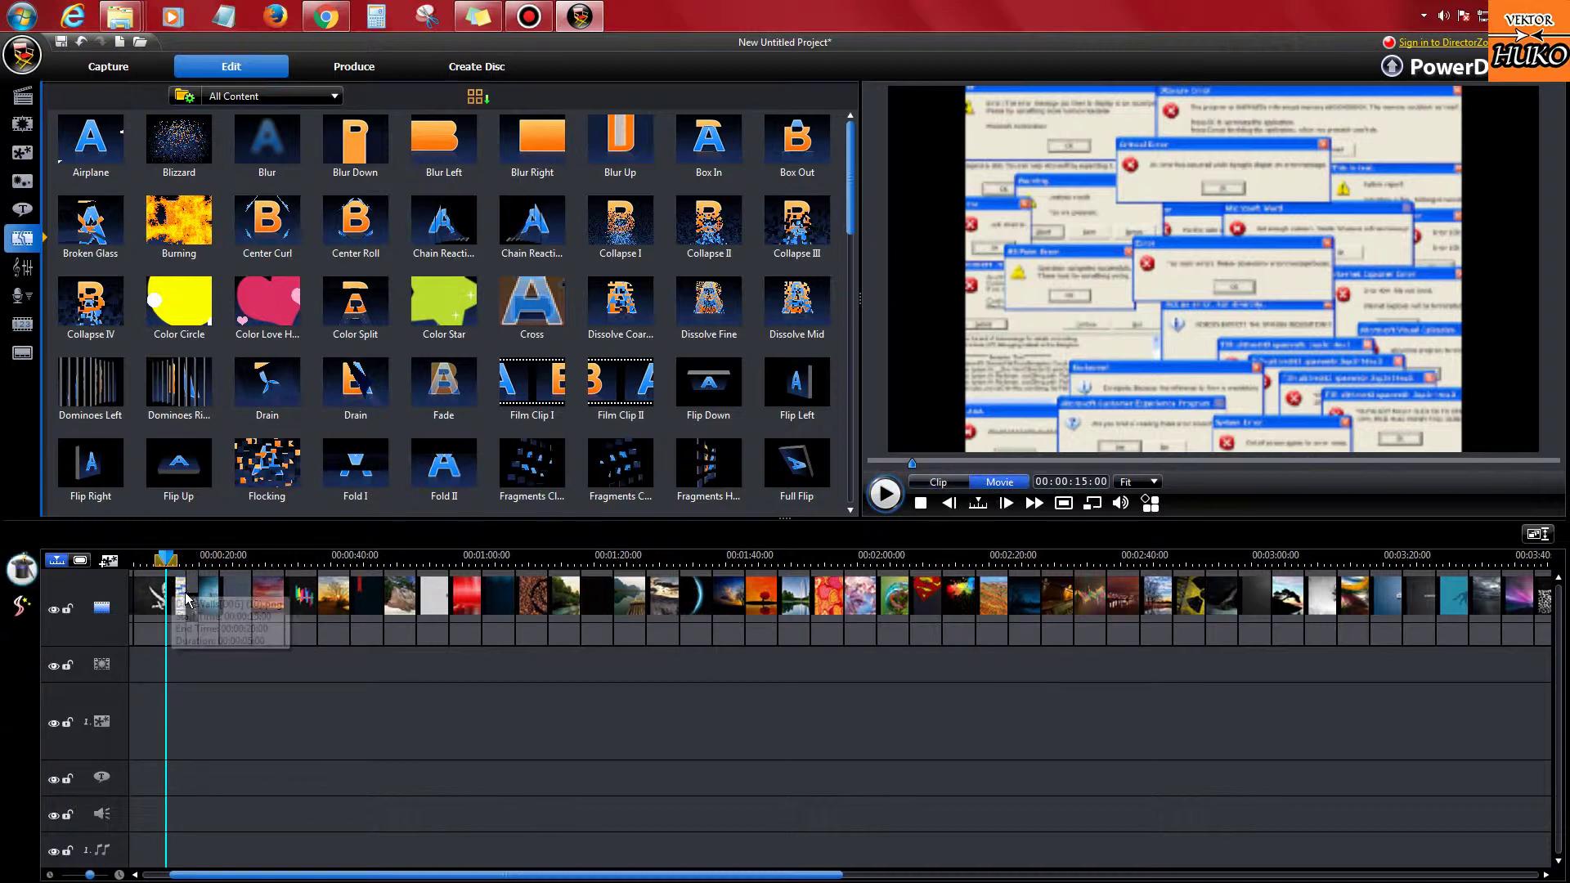
{"action": "left_click", "coordinate": [200, 609]}
{"action": "left_click", "coordinate": [299, 800]}
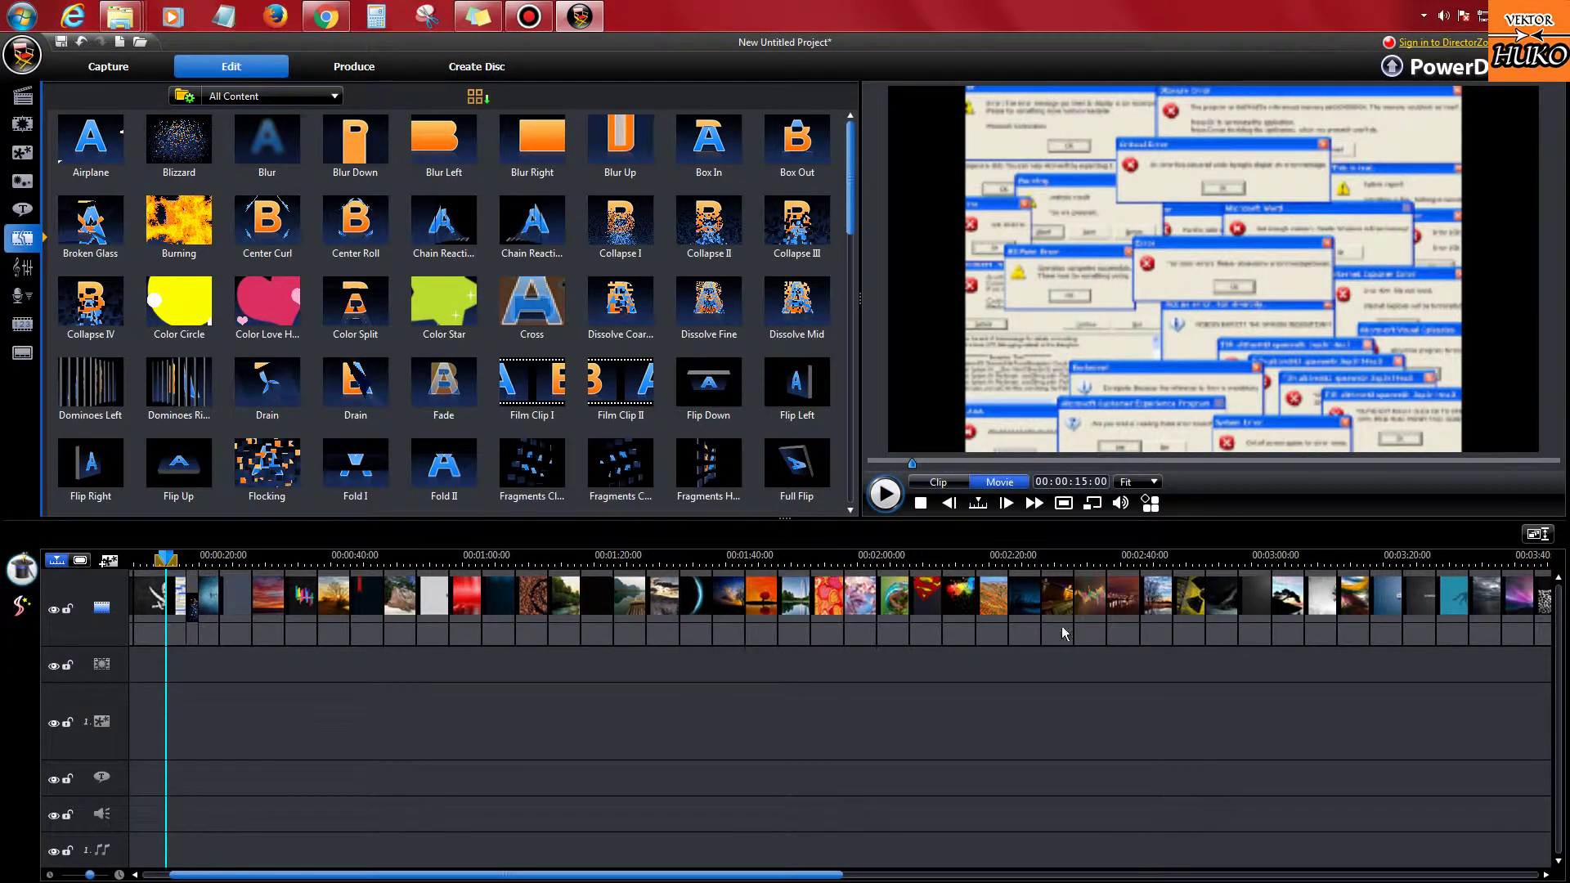
{"action": "left_click", "coordinate": [886, 493]}
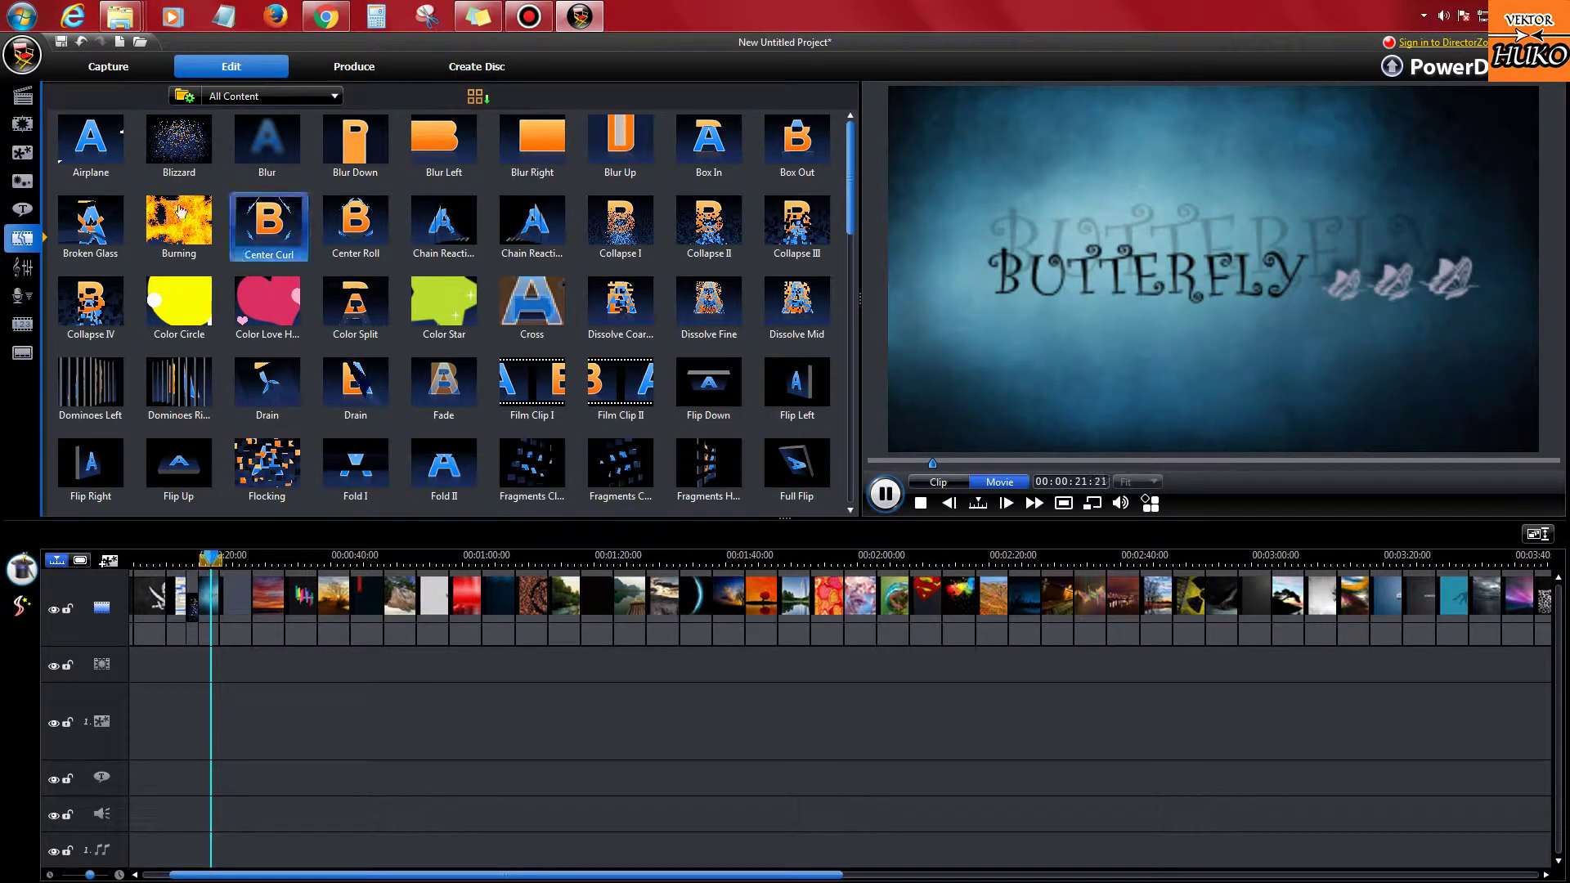
Step: Add the Burning transition between the Butterfly image and the image after it on the video track
{"action": "left_click_drag", "start_coordinate": [180, 213], "coordinate": [209, 606]}
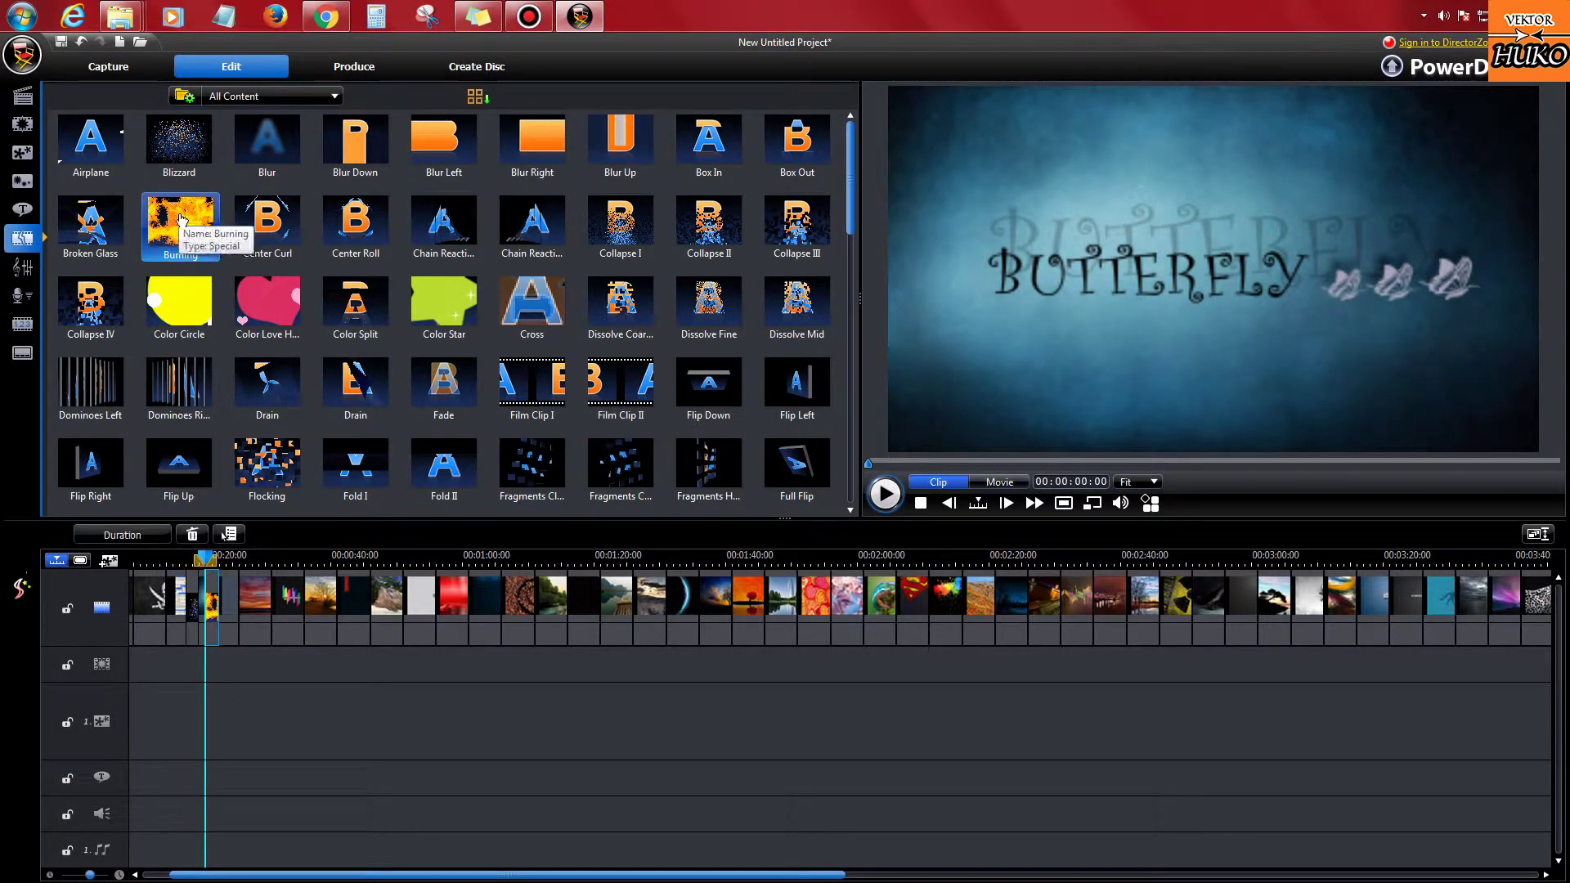
Step: Add another Burning transition before the sunset-sky image and play back the movie across the Blizzard and Burning transitions
{"action": "mouse_move", "coordinate": [180, 216]}
{"action": "left_mouse_down"}
{"action": "mouse_move", "coordinate": [229, 609]}
{"action": "mouse_move", "coordinate": [158, 561]}
{"action": "mouse_move", "coordinate": [180, 574]}
{"action": "left_mouse_up"}
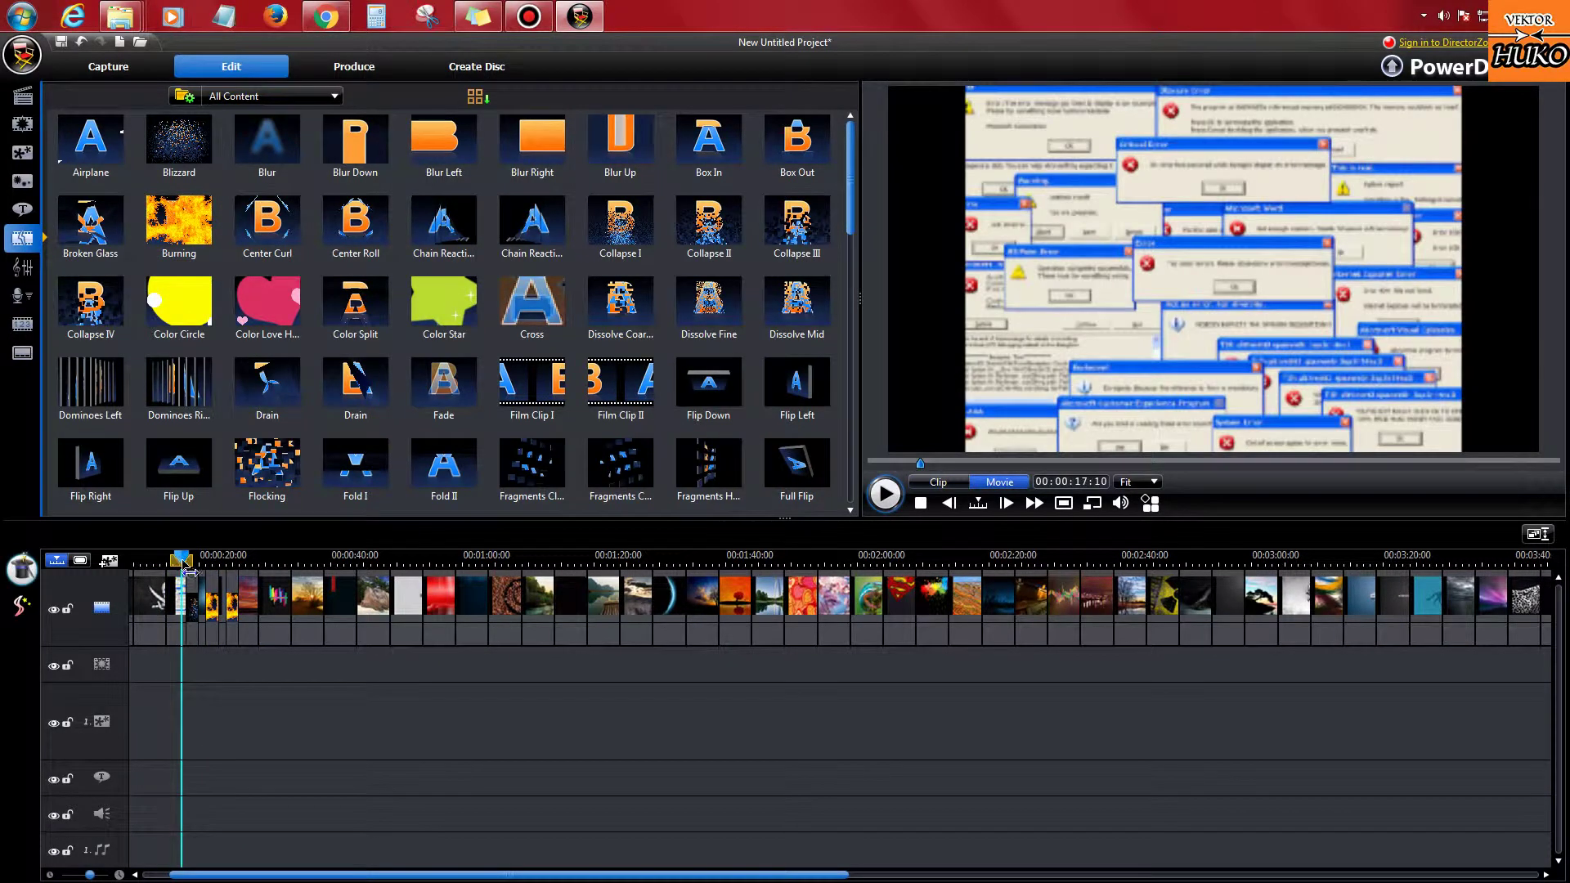
{"action": "left_click", "coordinate": [188, 580]}
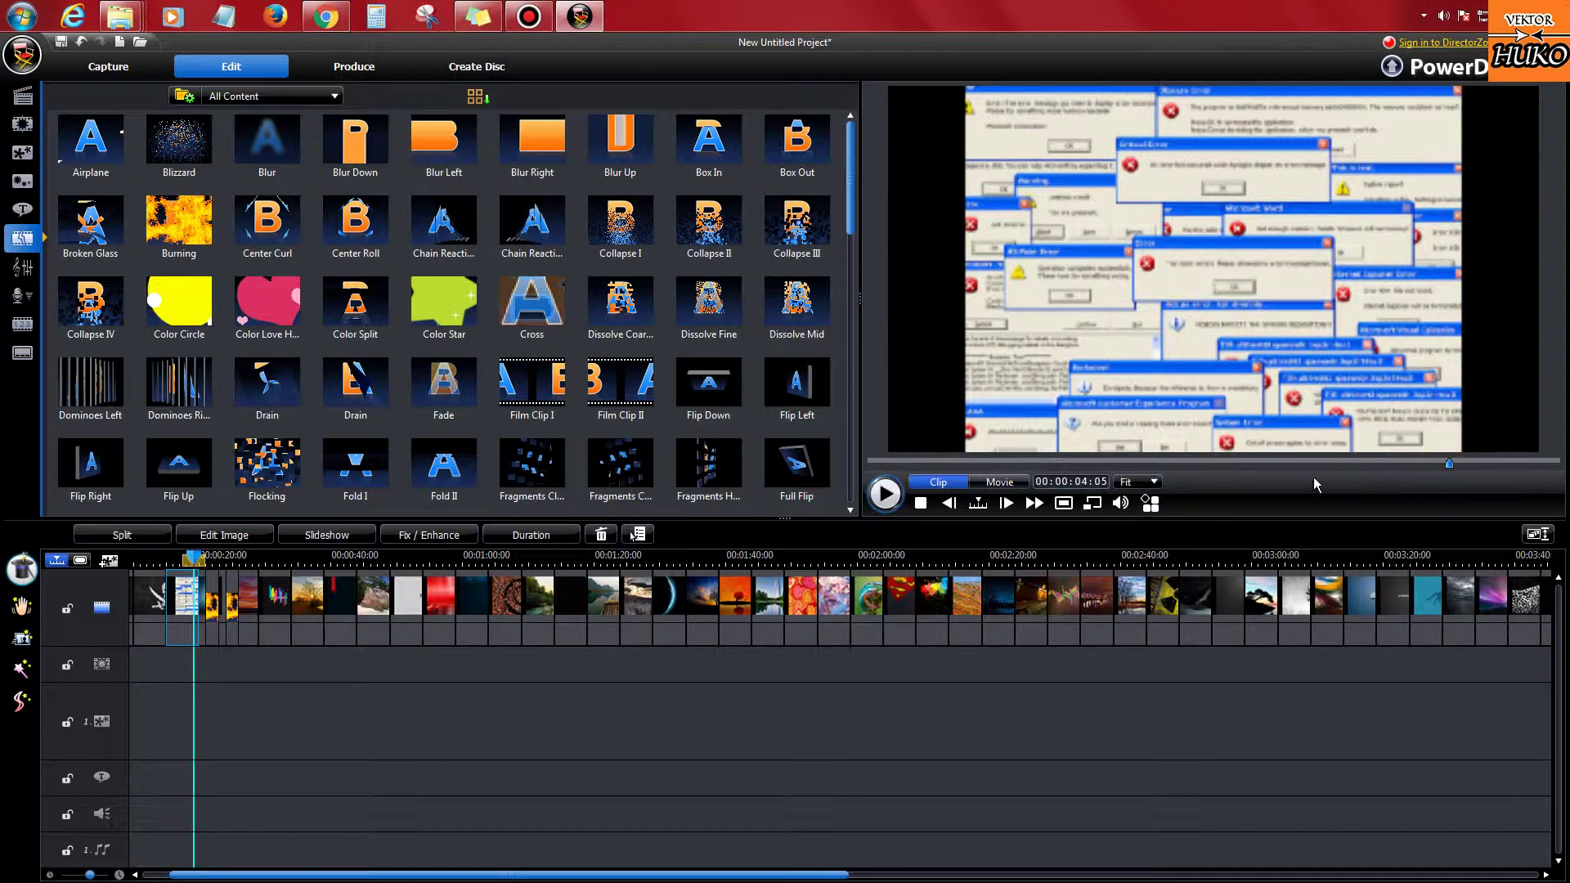
{"action": "left_click", "coordinate": [756, 744]}
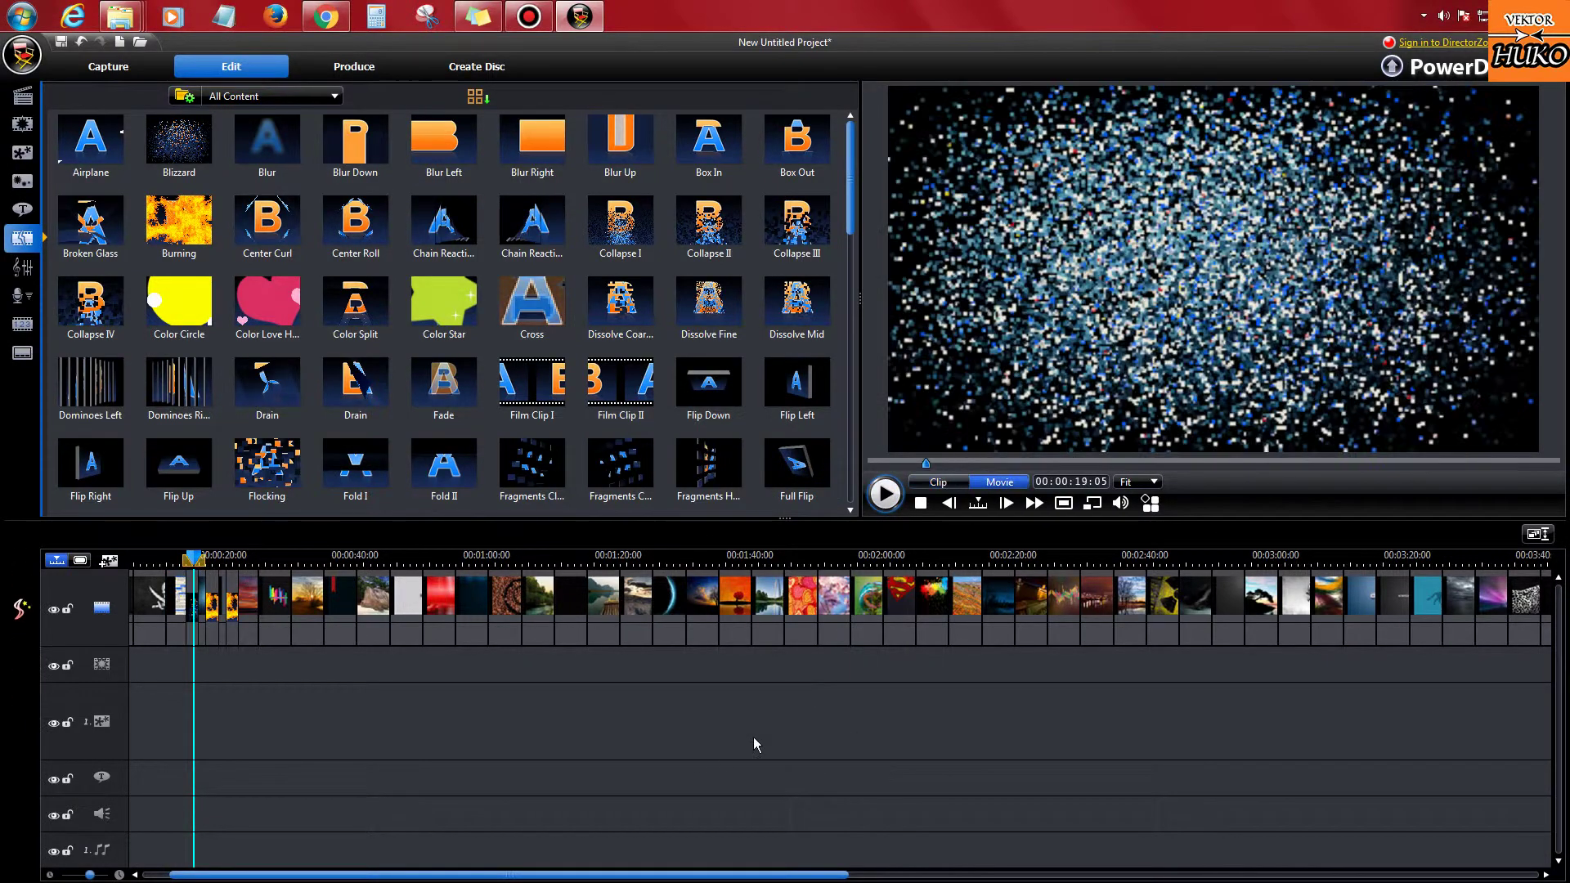
{"action": "left_click", "coordinate": [894, 491]}
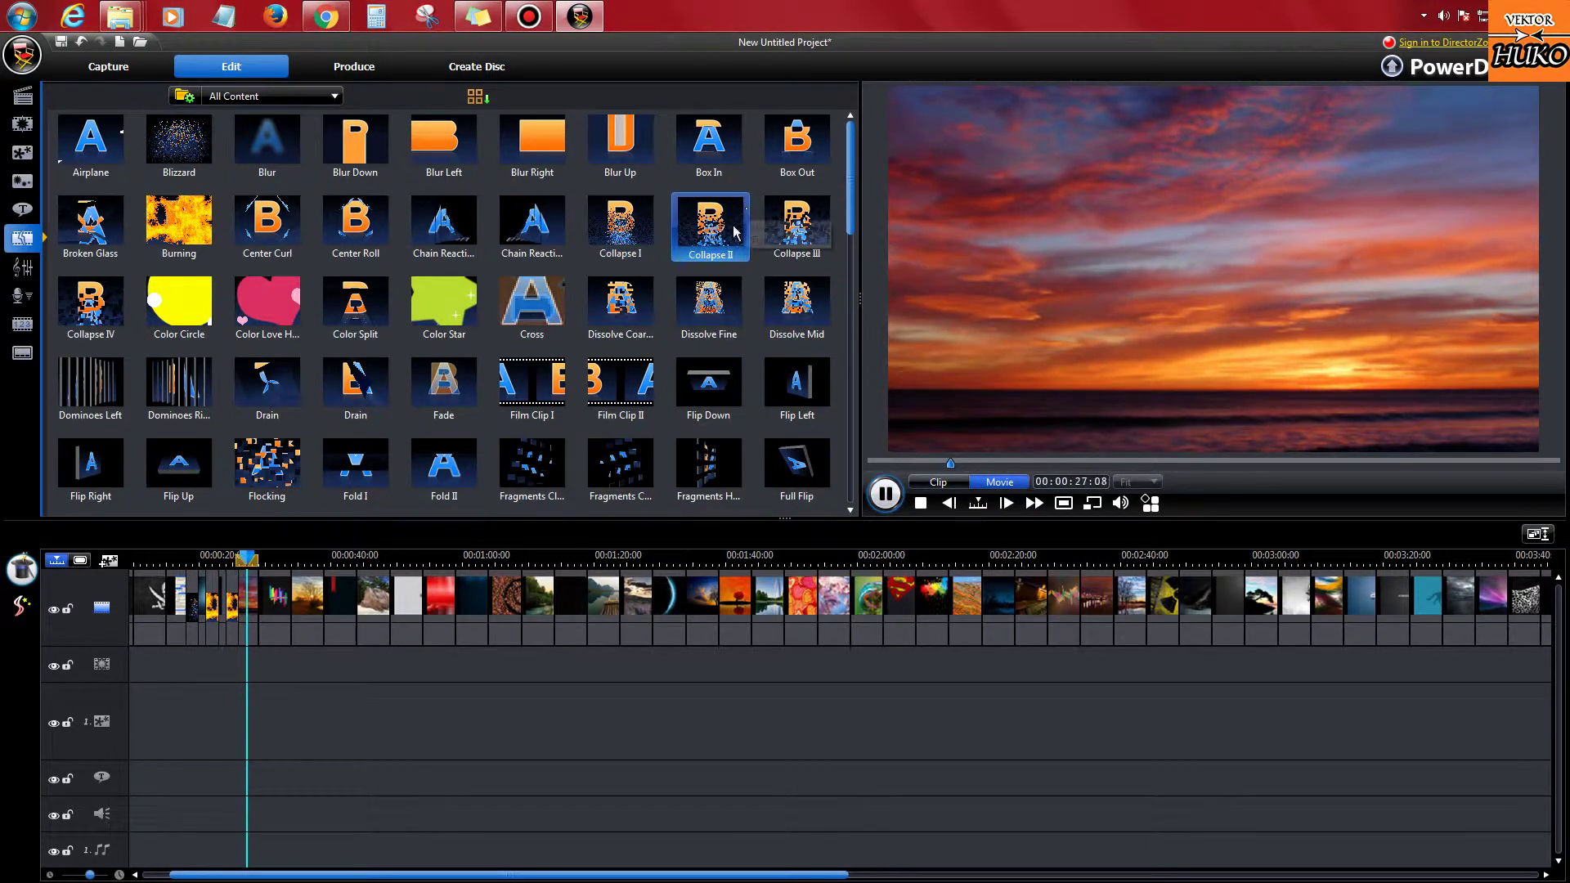
Step: Add Blur Left transitions between the four consecutive images from the red image to the green river image on the video track
{"action": "left_click", "coordinate": [441, 159]}
{"action": "left_click_drag", "start_coordinate": [442, 159], "coordinate": [467, 605]}
{"action": "left_click_drag", "start_coordinate": [446, 133], "coordinate": [481, 601]}
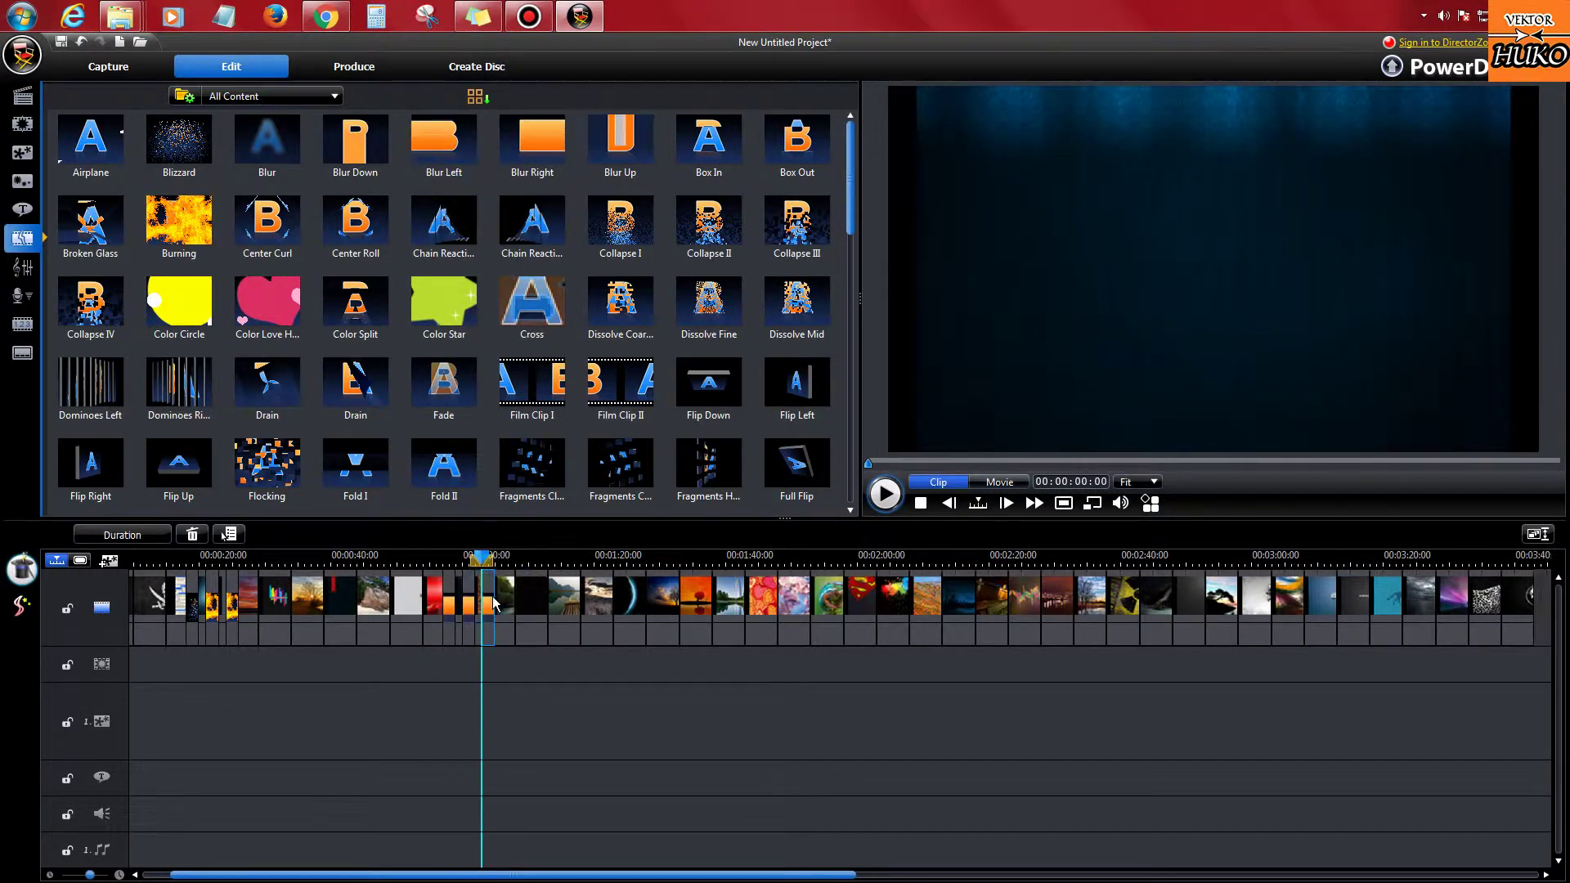
Step: Add Blur Right transitions between the four consecutive images starting with the coloured-bars image on the video track
{"action": "left_click_drag", "start_coordinate": [533, 148], "coordinate": [278, 615]}
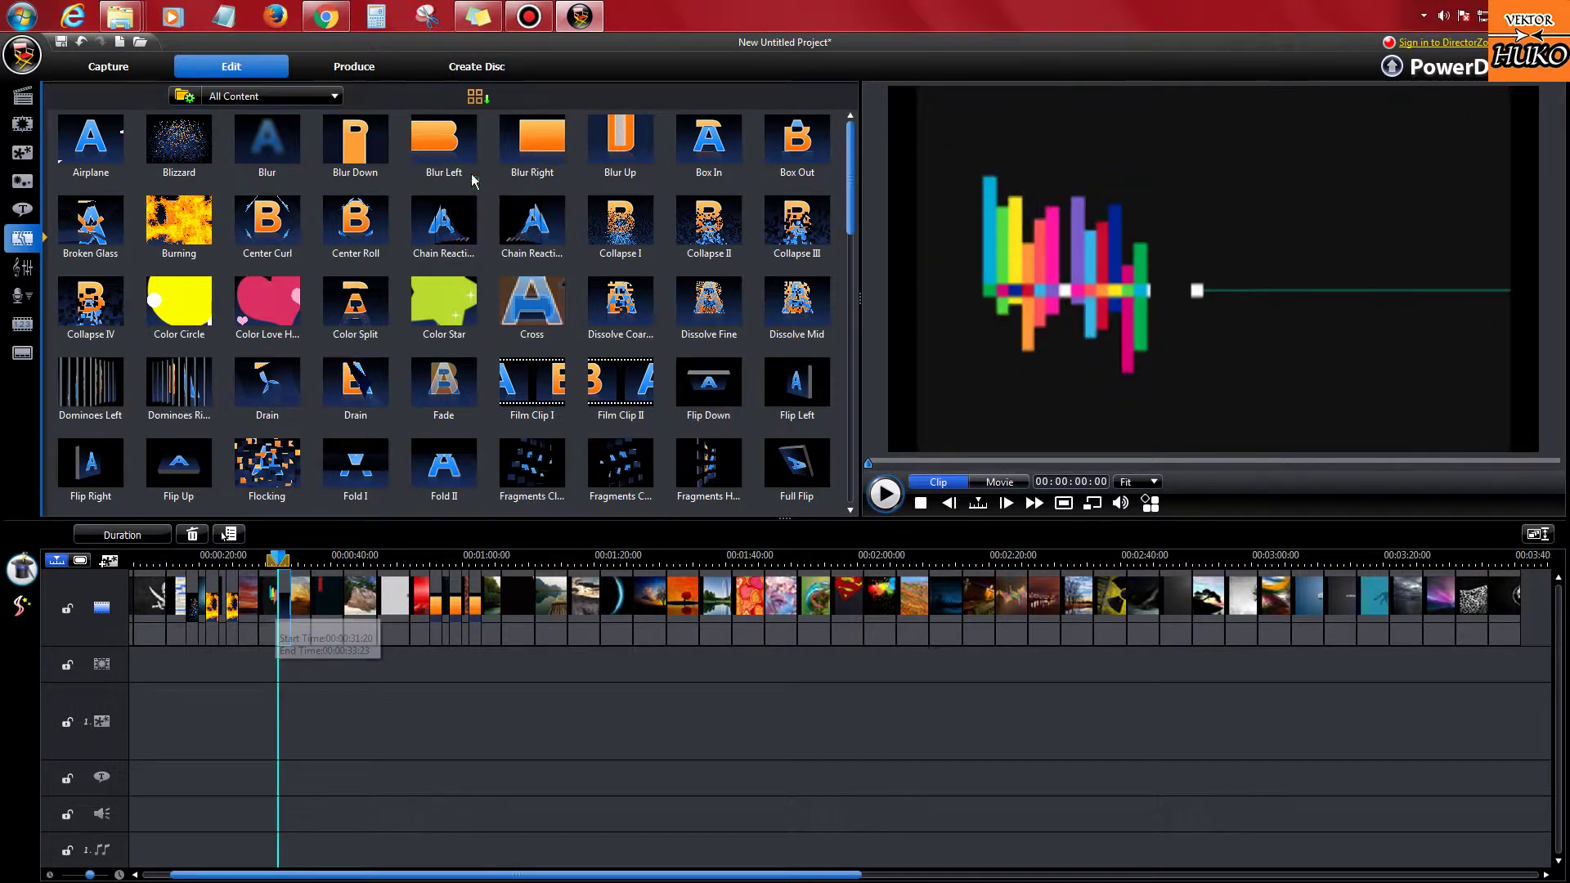
{"action": "left_click_drag", "start_coordinate": [533, 147], "coordinate": [299, 613]}
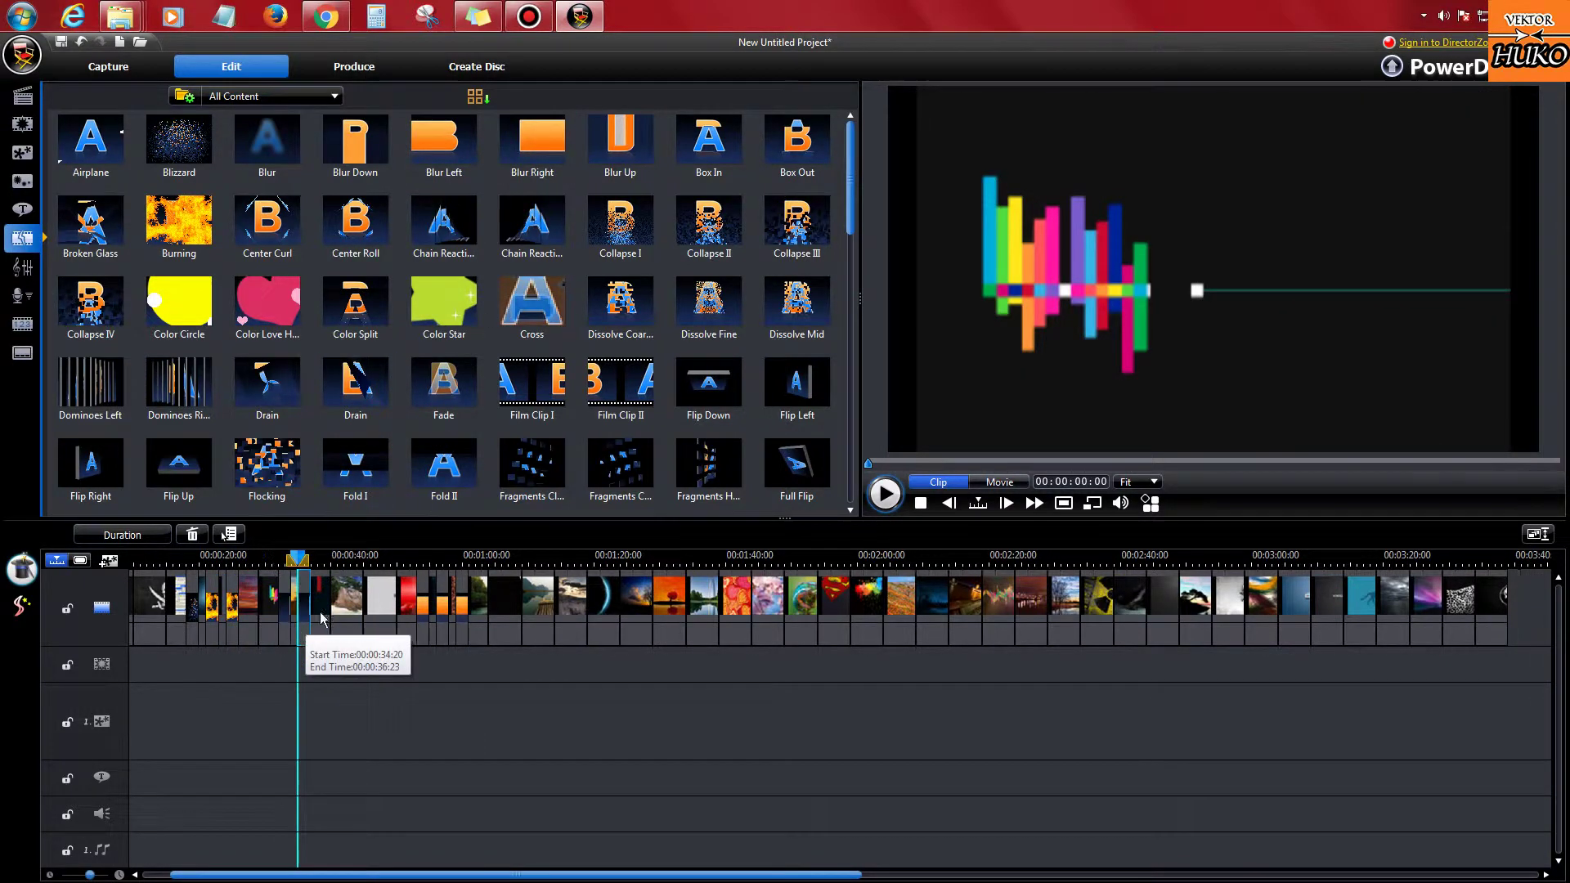
{"action": "left_click_drag", "start_coordinate": [533, 147], "coordinate": [323, 612]}
Step: Add the Page Fold transition between the archer image and the bamboo raft image and play back that part
{"action": "left_click", "coordinate": [445, 383]}
{"action": "left_click_drag", "start_coordinate": [854, 194], "coordinate": [866, 268]}
{"action": "left_click_drag", "start_coordinate": [532, 392], "coordinate": [499, 622]}
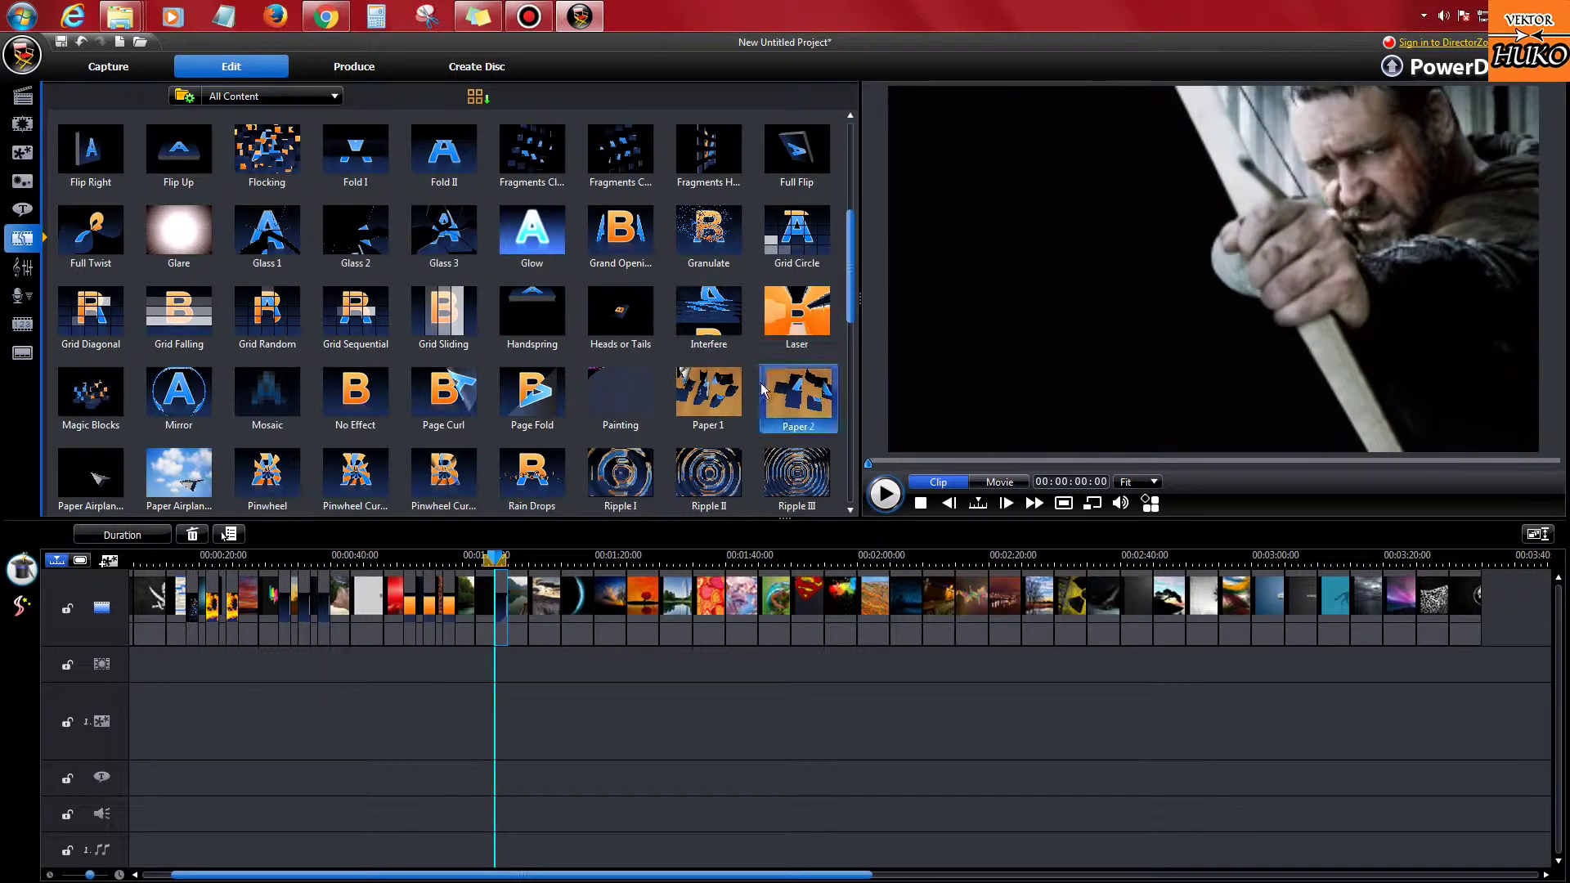
{"action": "left_click", "coordinate": [502, 572]}
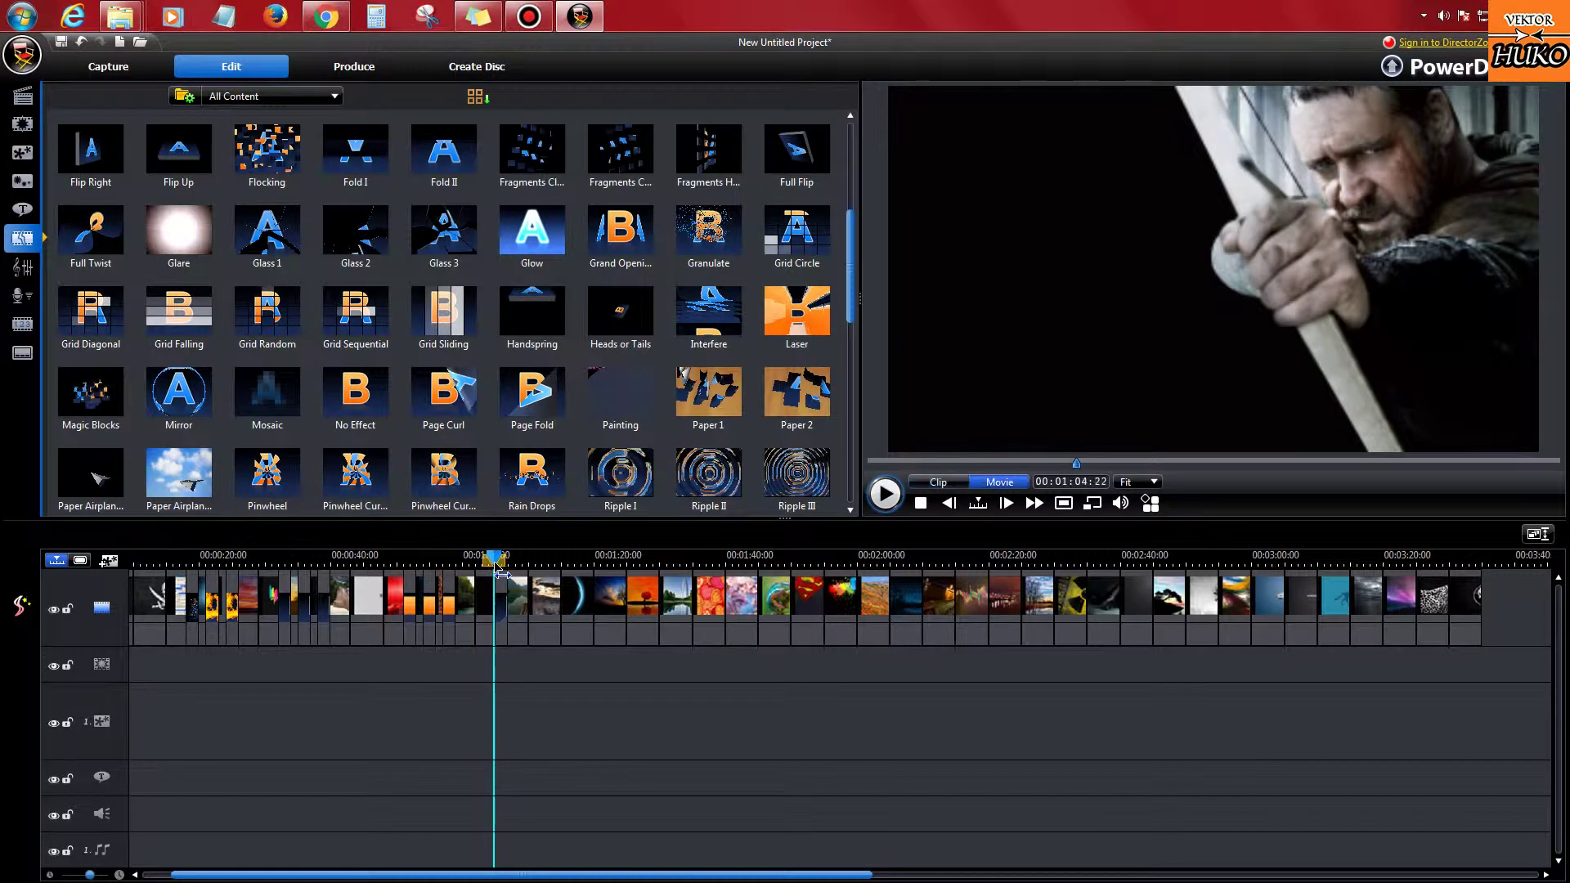
{"action": "left_click", "coordinate": [498, 579]}
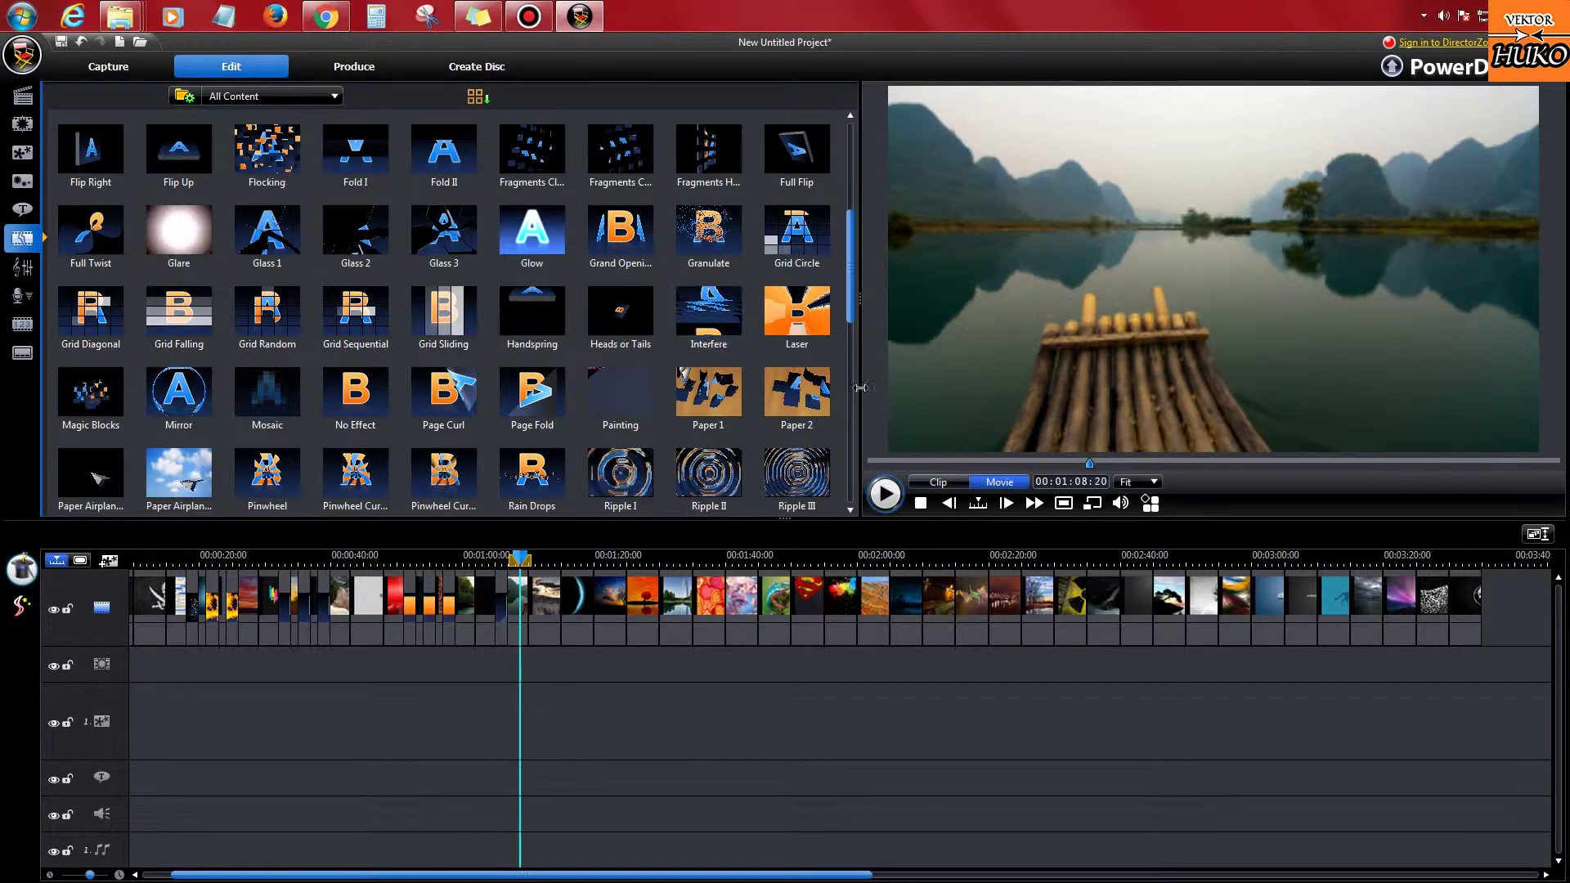
Step: Add Ripple transitions, including Ripple II and Ripple III, between the images from the bamboo raft to the bare tree
{"action": "left_click_drag", "start_coordinate": [859, 279], "coordinate": [855, 368]}
{"action": "left_click_drag", "start_coordinate": [708, 196], "coordinate": [556, 634]}
{"action": "left_click_drag", "start_coordinate": [789, 198], "coordinate": [558, 623]}
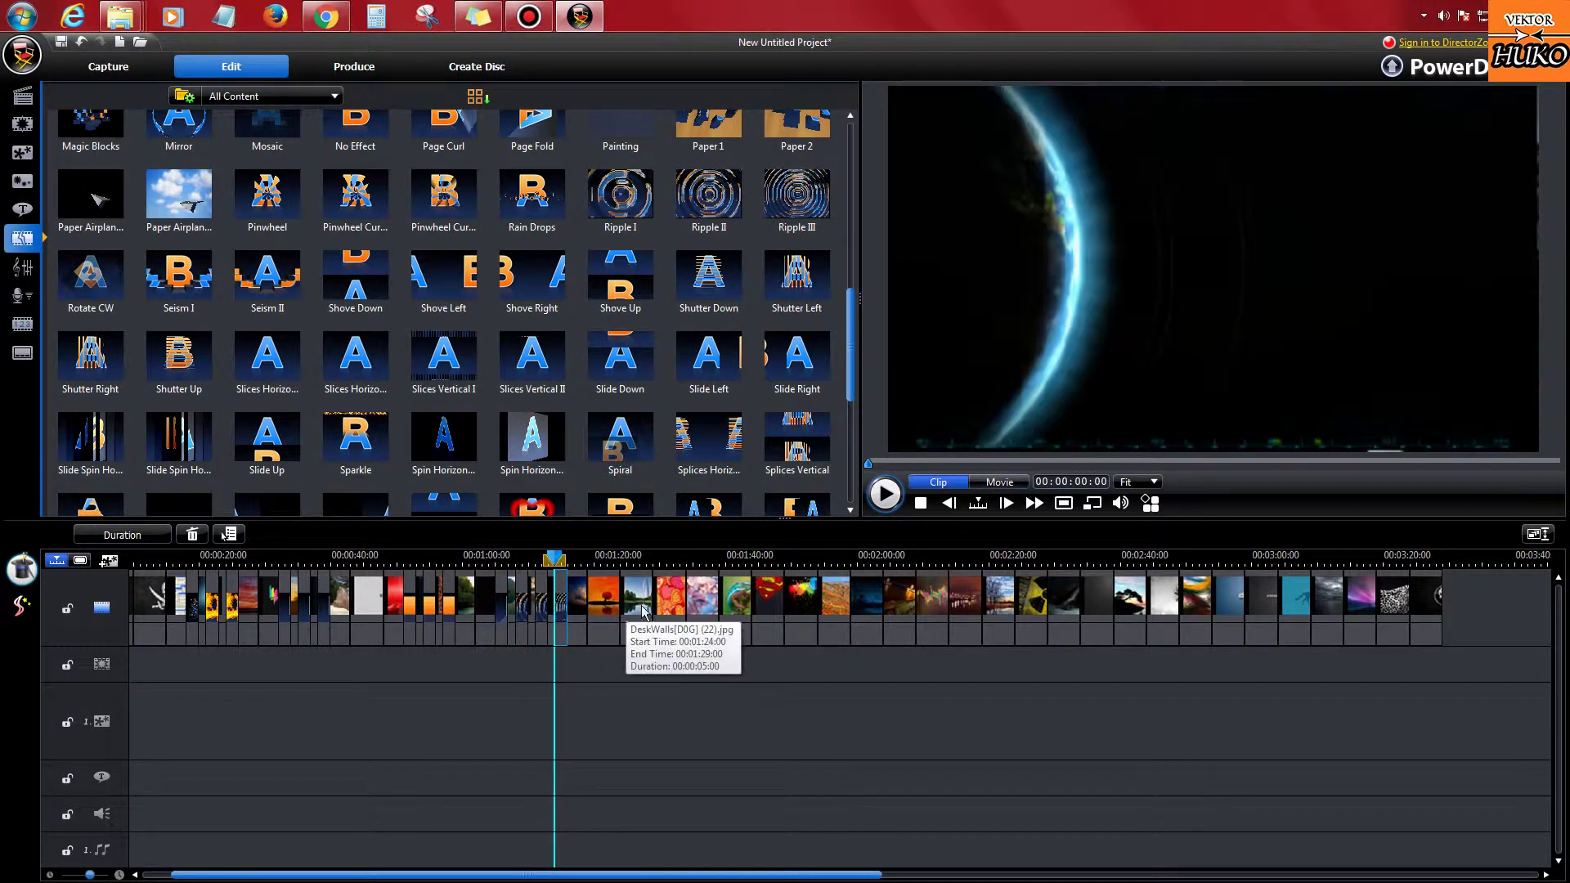
Step: Play back the movie from the archer image across the Ripple transitions to check them
{"action": "left_click", "coordinate": [556, 555]}
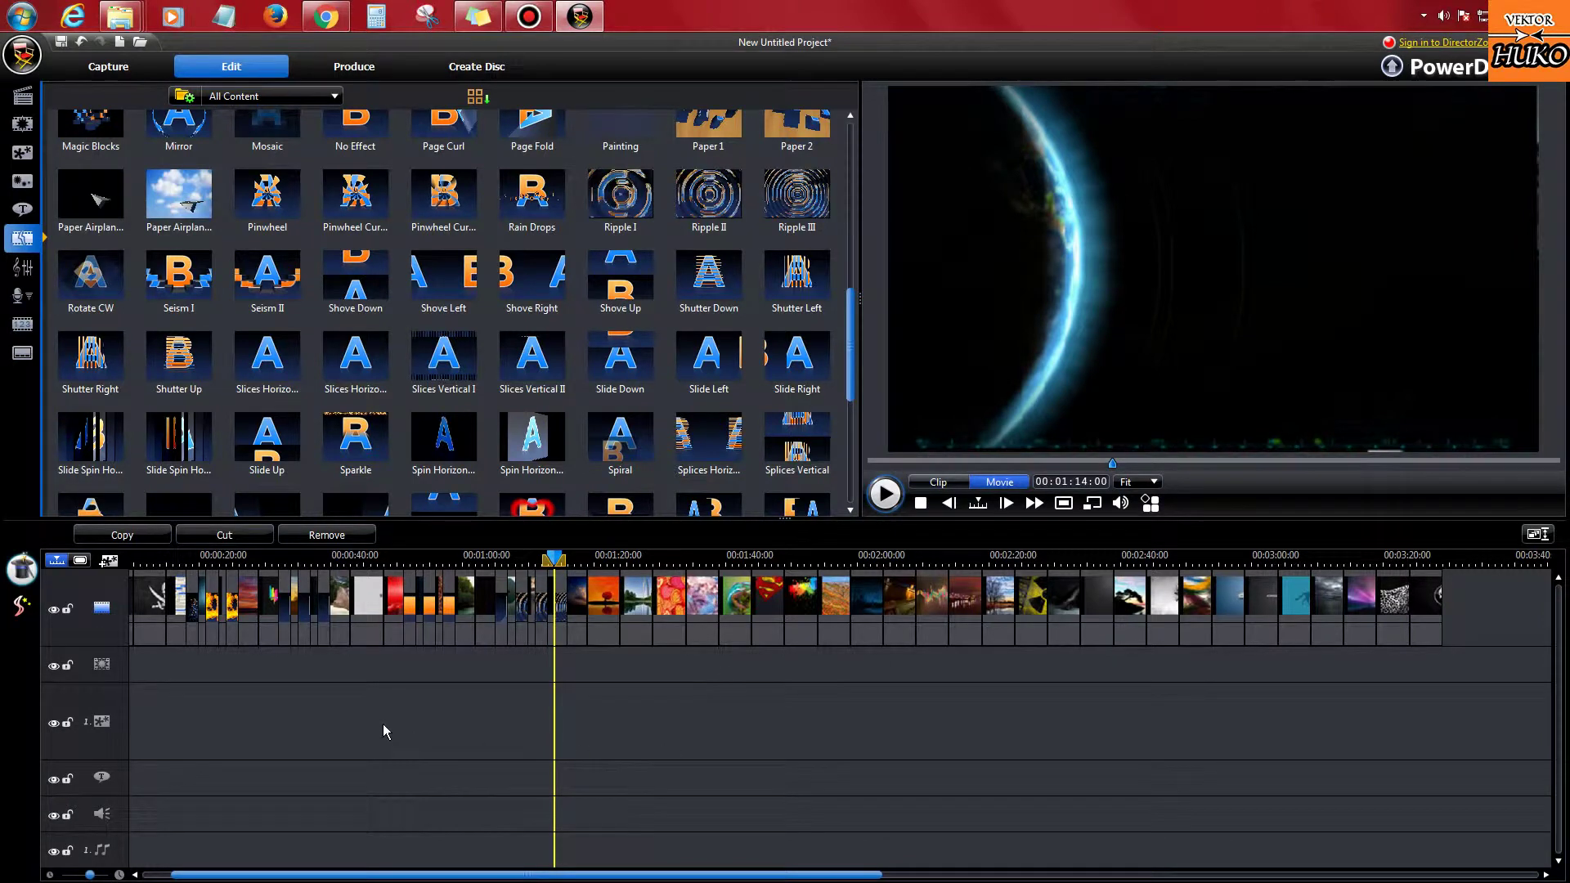
{"action": "left_click", "coordinate": [884, 495]}
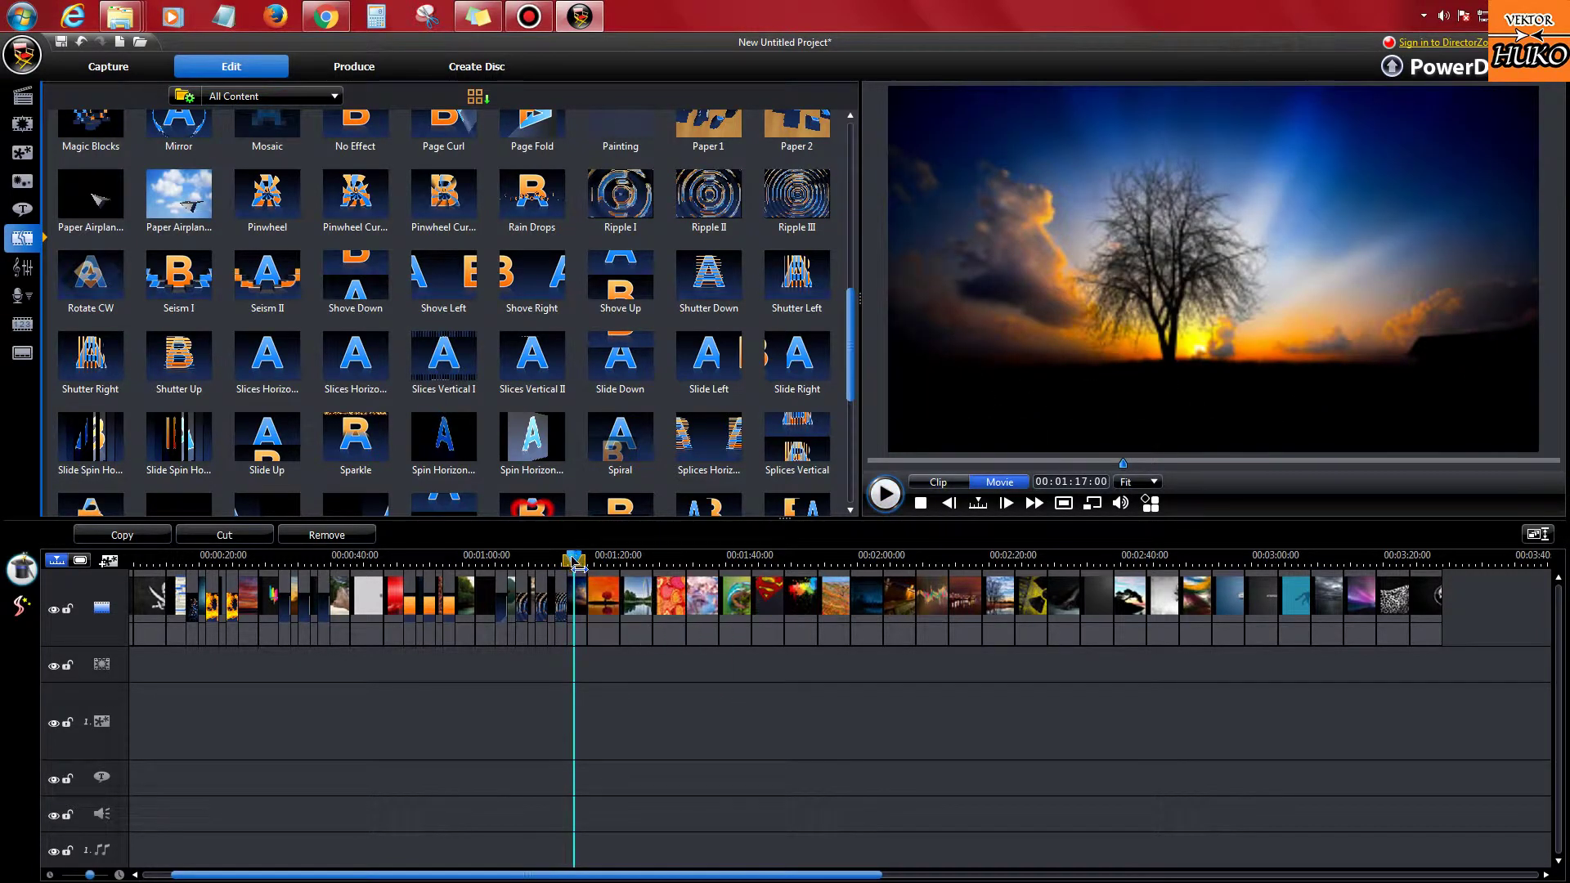
{"action": "left_click_drag", "start_coordinate": [574, 559], "coordinate": [500, 558]}
{"action": "left_click", "coordinate": [882, 497]}
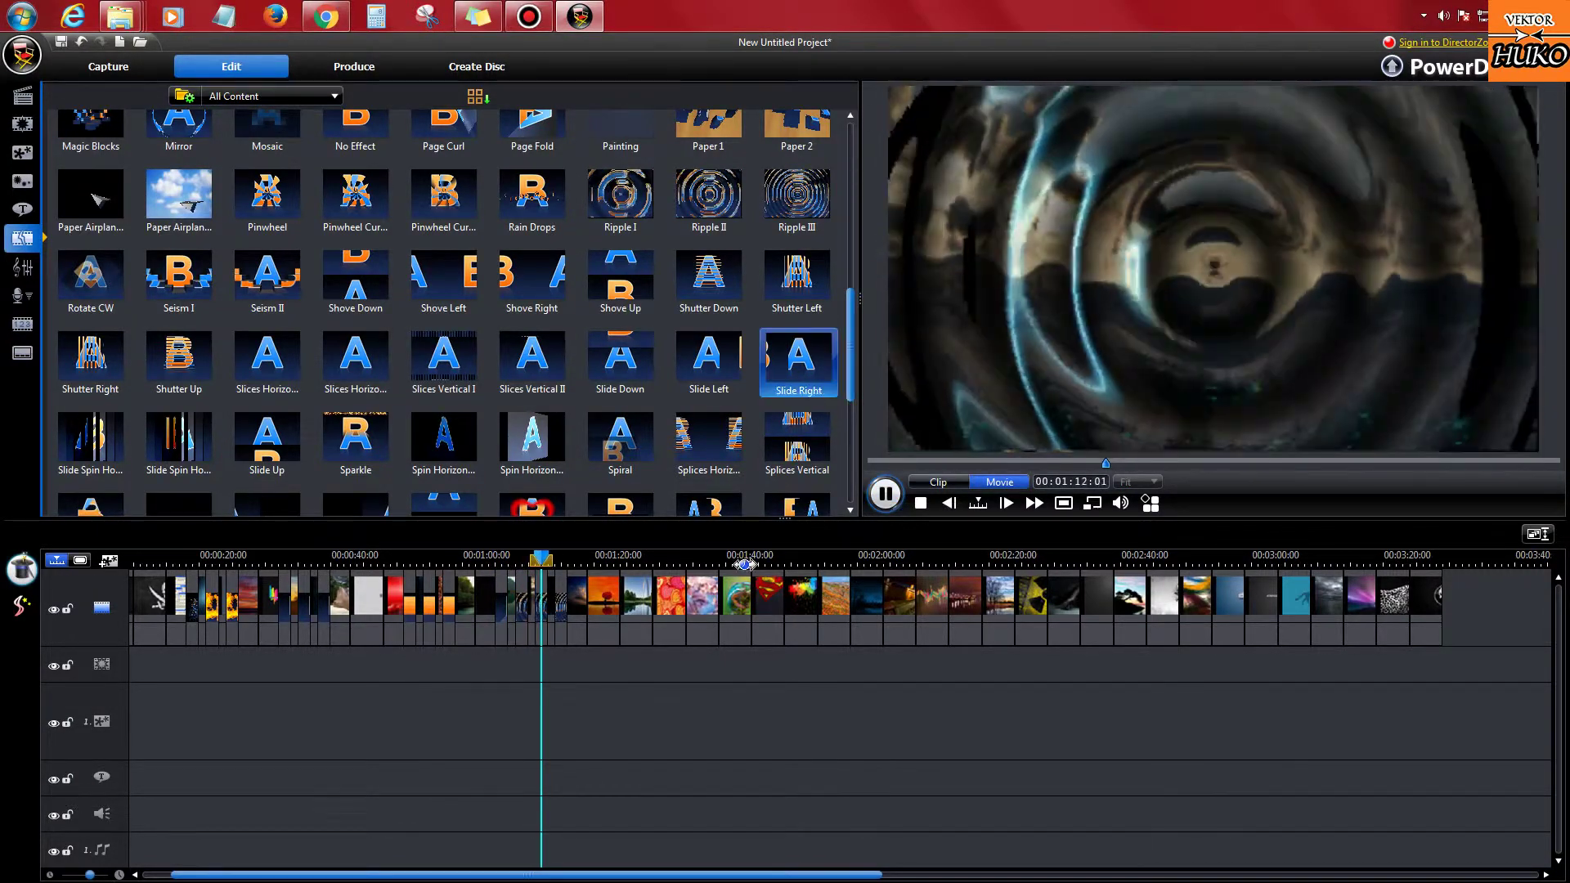
{"action": "left_click", "coordinate": [758, 732]}
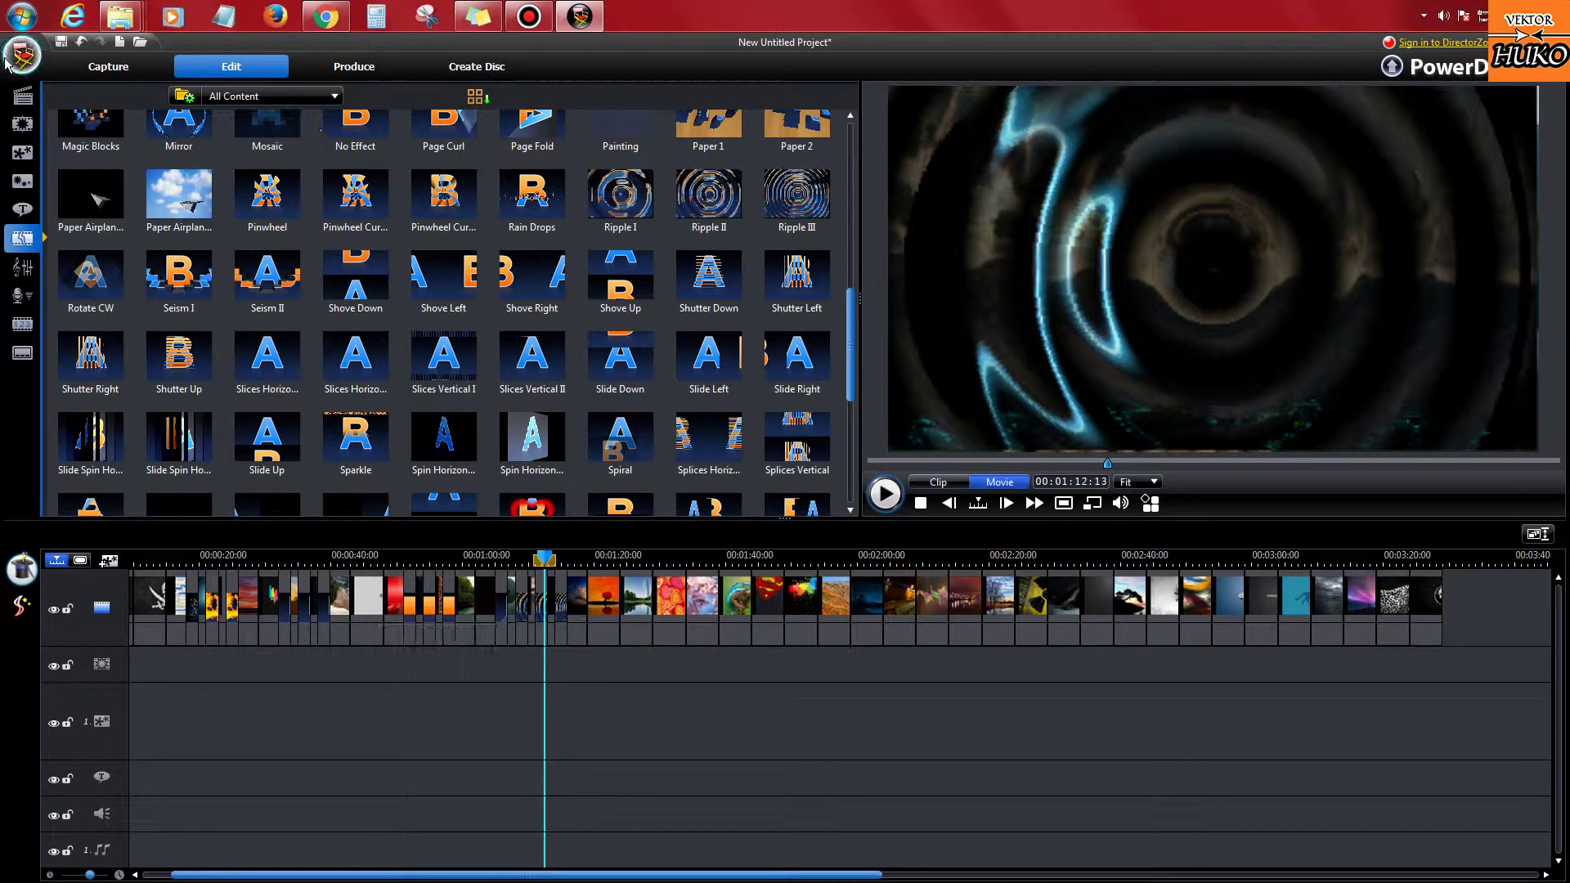
Step: Add the music file Game of Thrones Season 4 Soundtrack - 22 The Children.mp3 from the media library to the audio track
{"action": "left_click", "coordinate": [32, 101]}
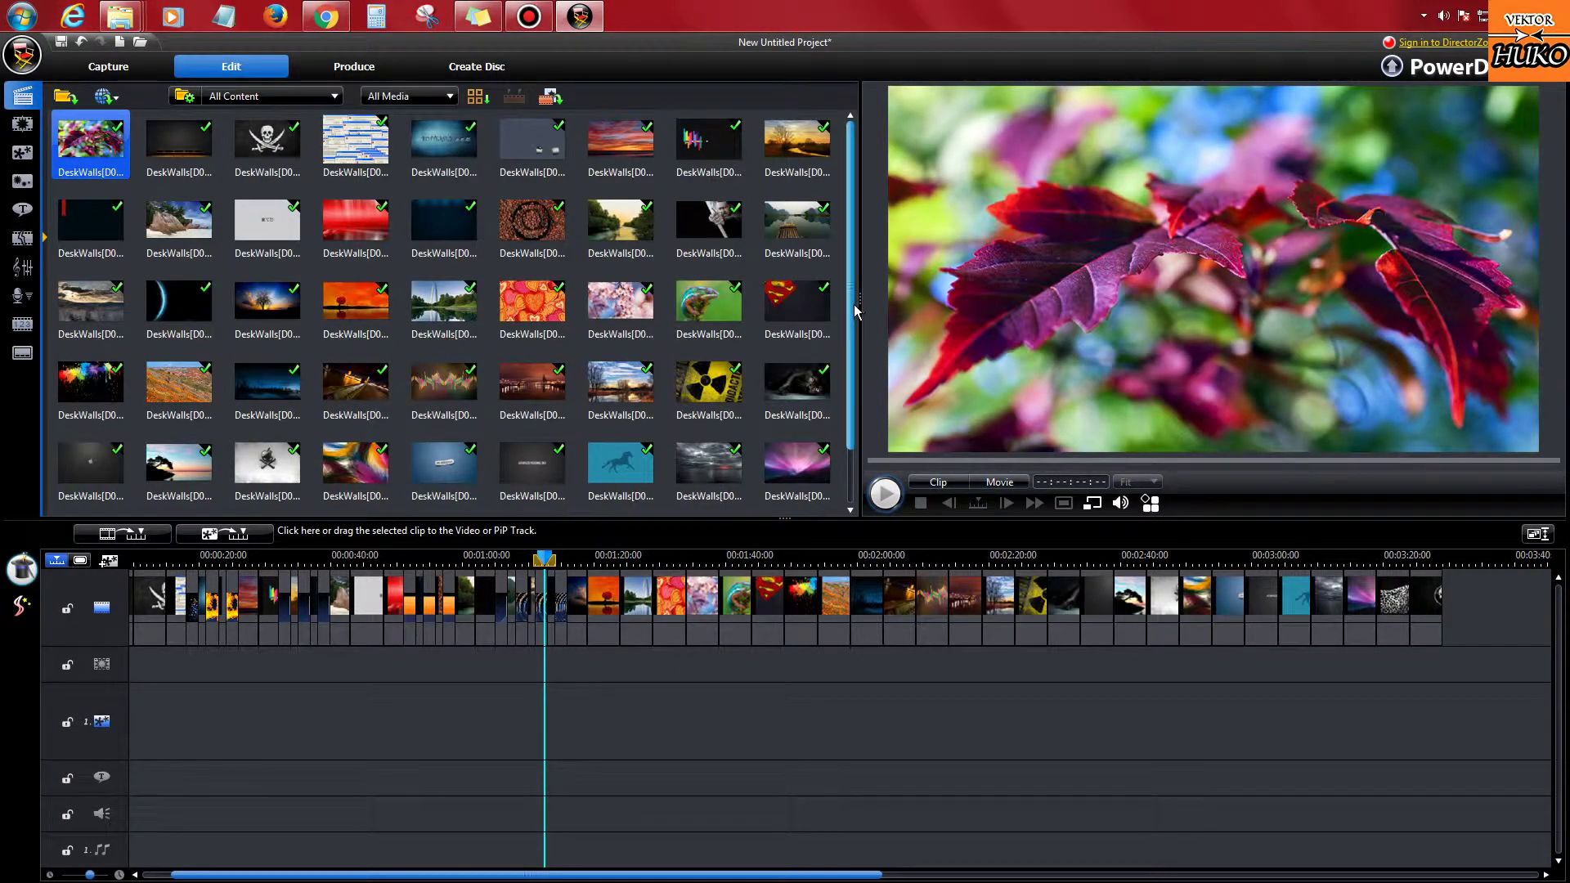
{"action": "scroll", "coordinate": [856, 310], "scroll_direction": "down", "scroll_amount": 1}
{"action": "left_click_drag", "start_coordinate": [270, 483], "coordinate": [126, 812]}
{"action": "left_click", "coordinate": [318, 793]}
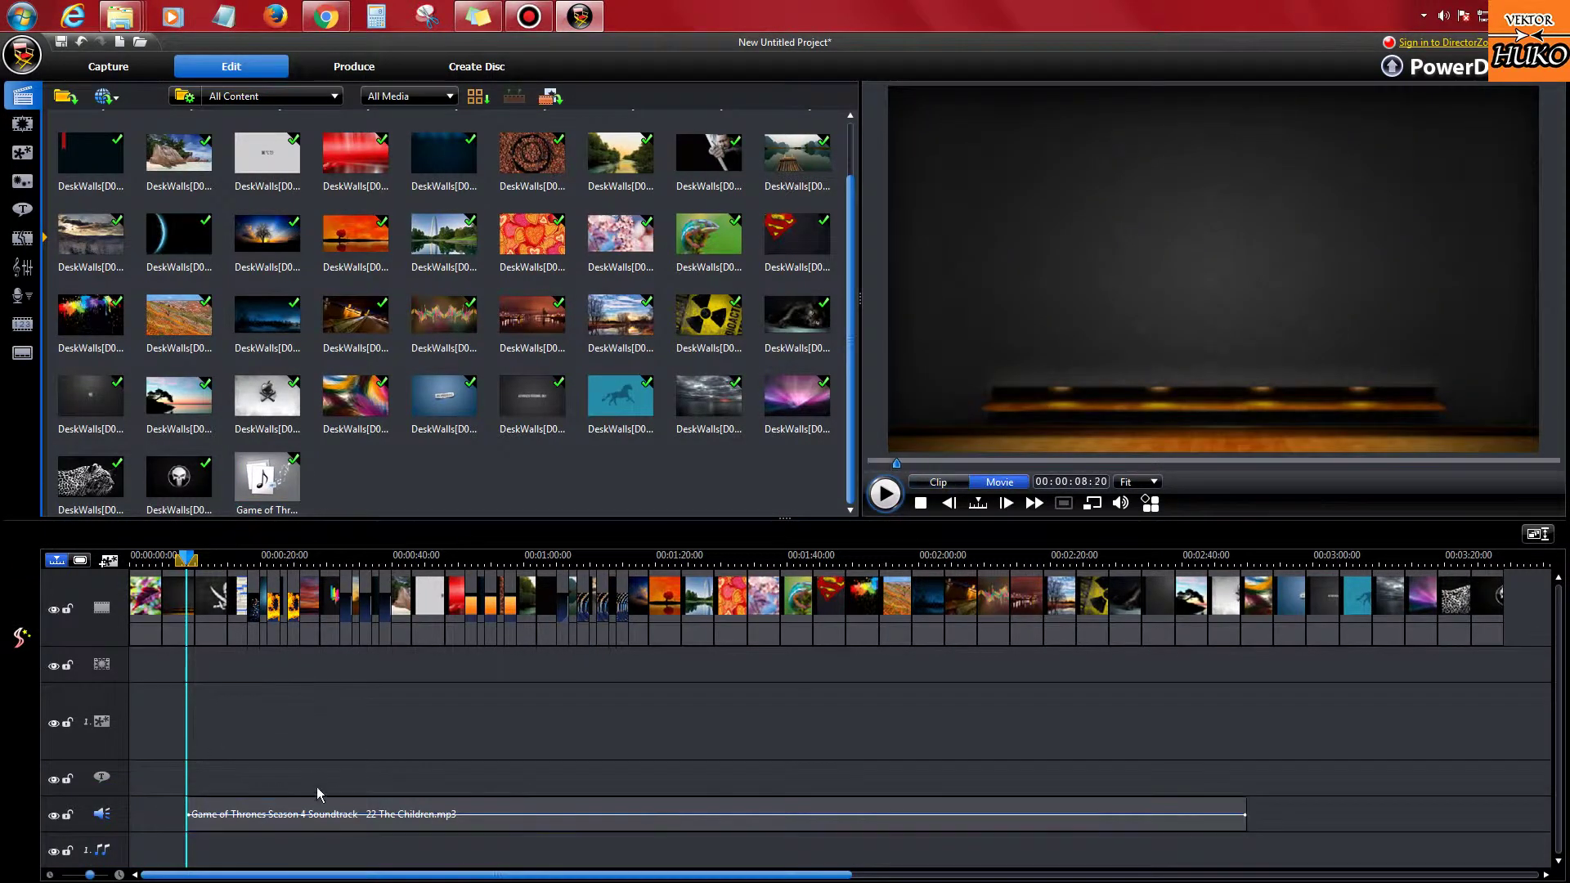
Step: Shift the music clip to start beneath the sunset-sky image and shape its volume line with one raised and one lowered point
{"action": "left_click_drag", "start_coordinate": [327, 813], "coordinate": [378, 822]}
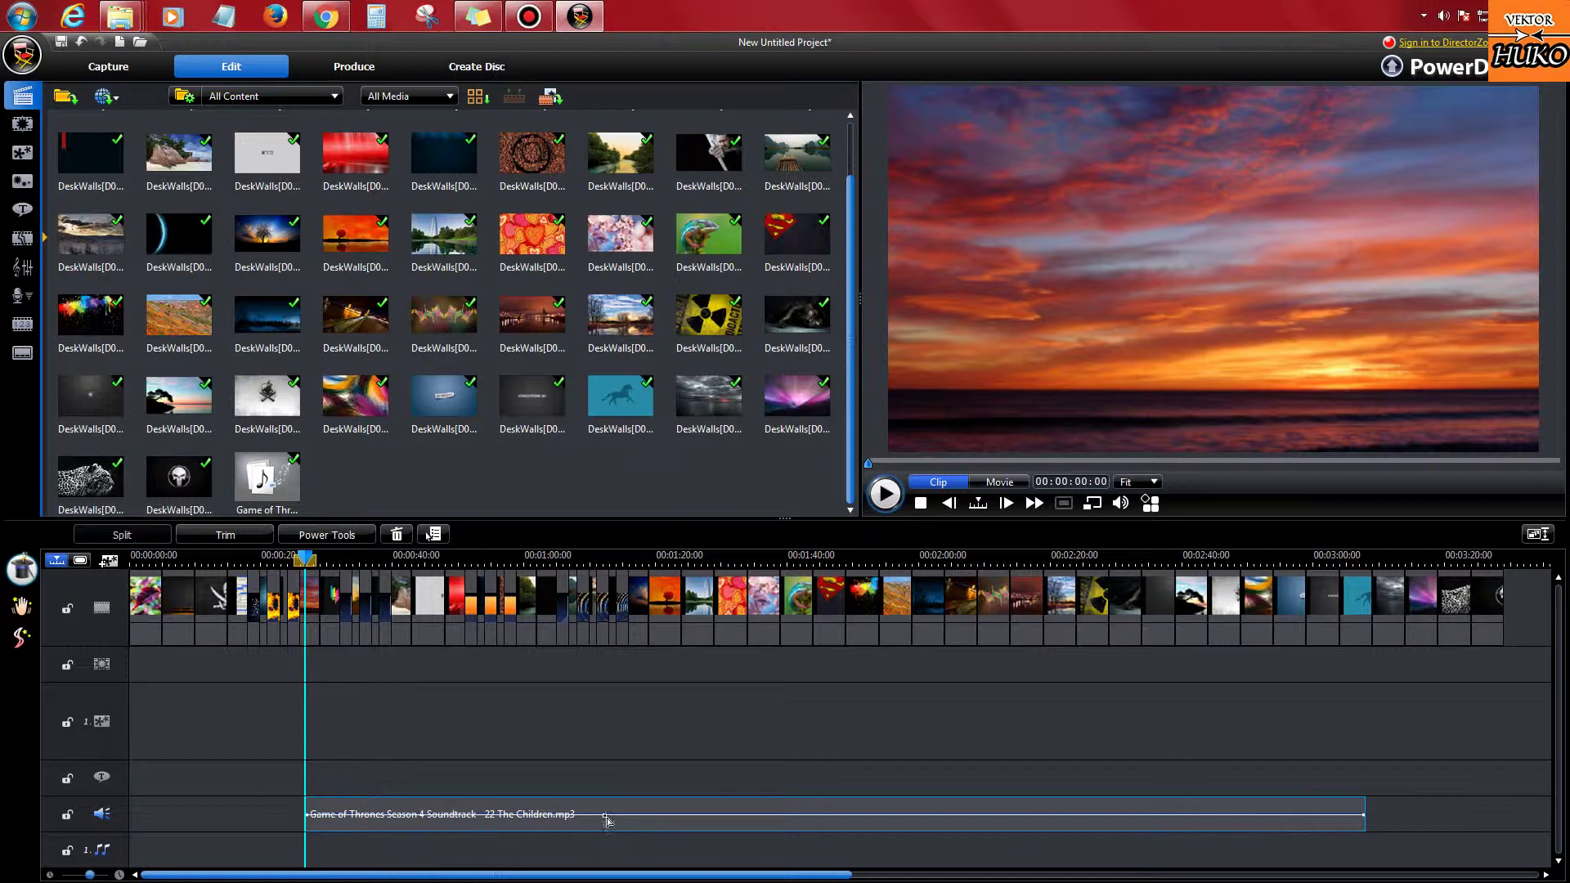
{"action": "left_click_drag", "start_coordinate": [606, 815], "coordinate": [607, 800]}
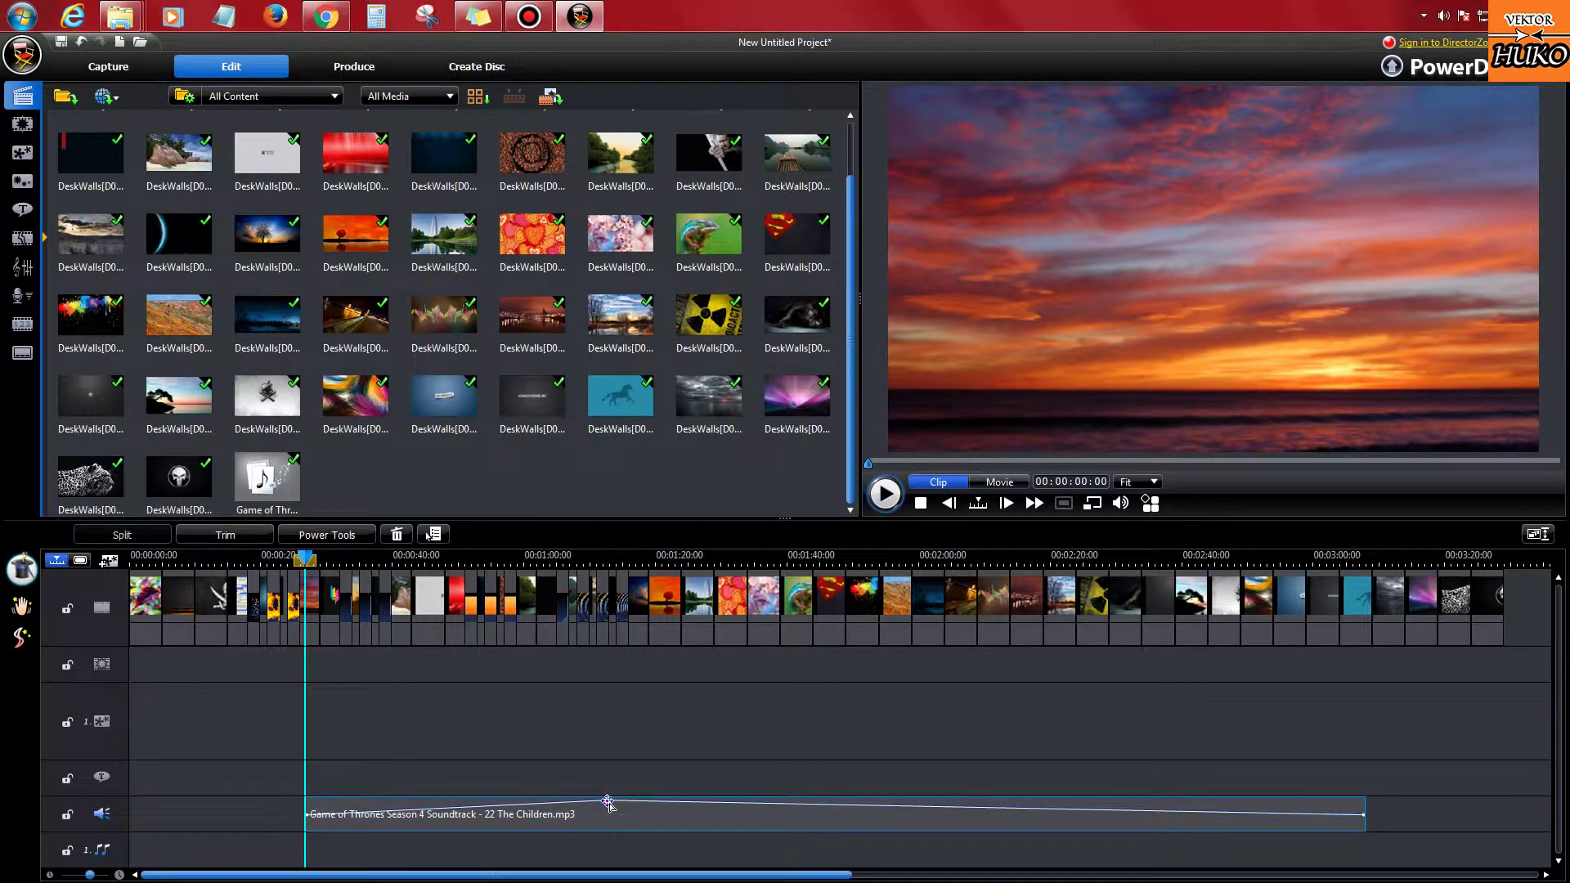
{"action": "left_click", "coordinate": [1051, 811]}
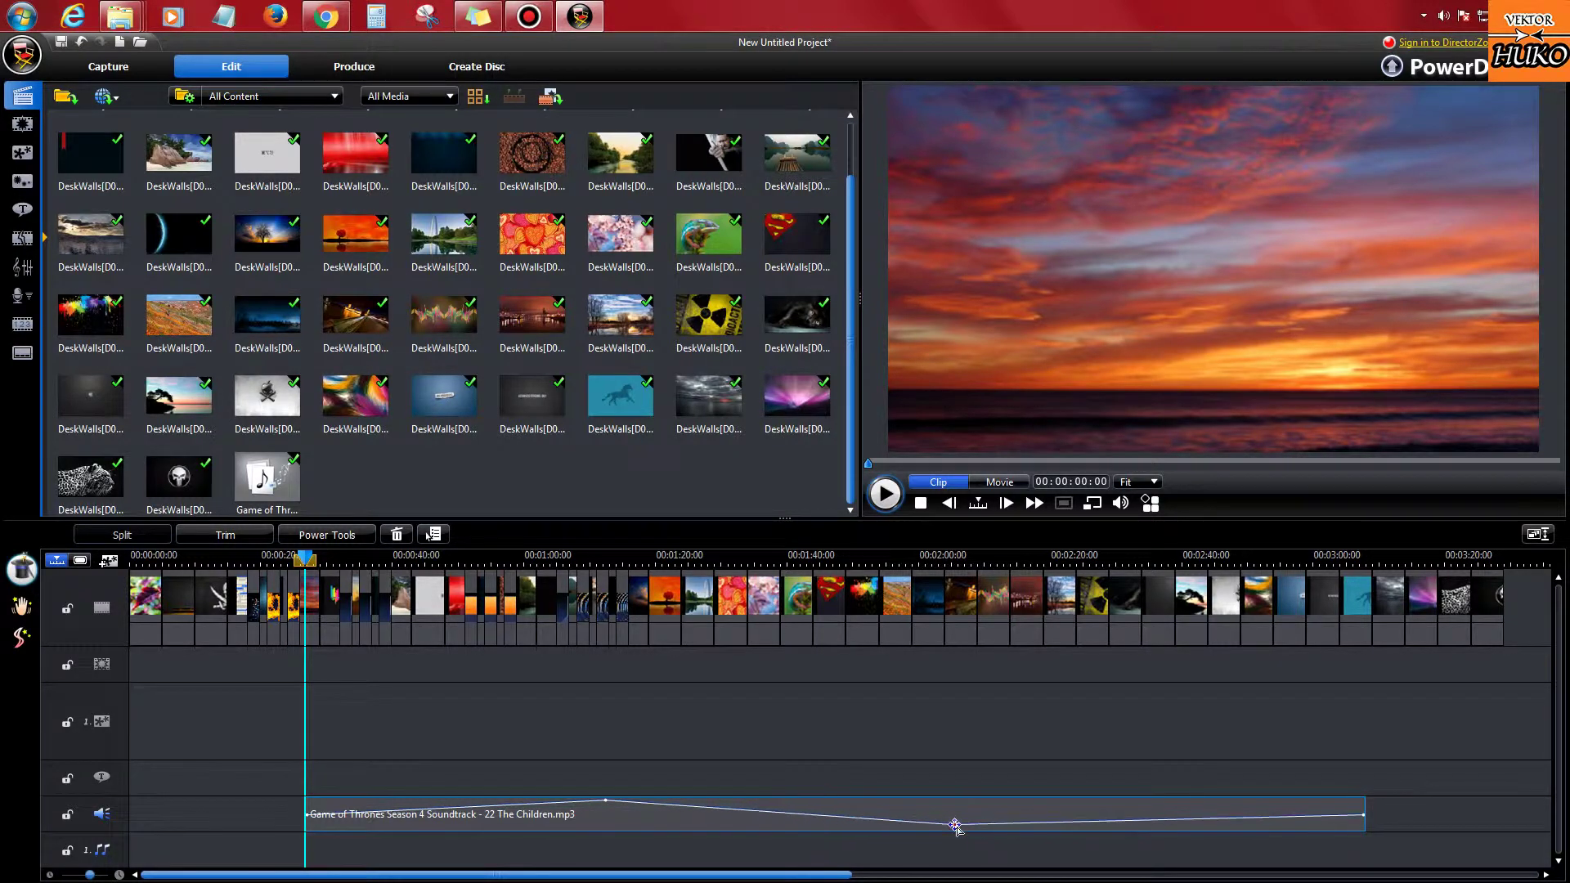
Step: Move the music clip on the audio track to start at 00:00:00:00
{"action": "left_click_drag", "start_coordinate": [1063, 817], "coordinate": [1059, 819]}
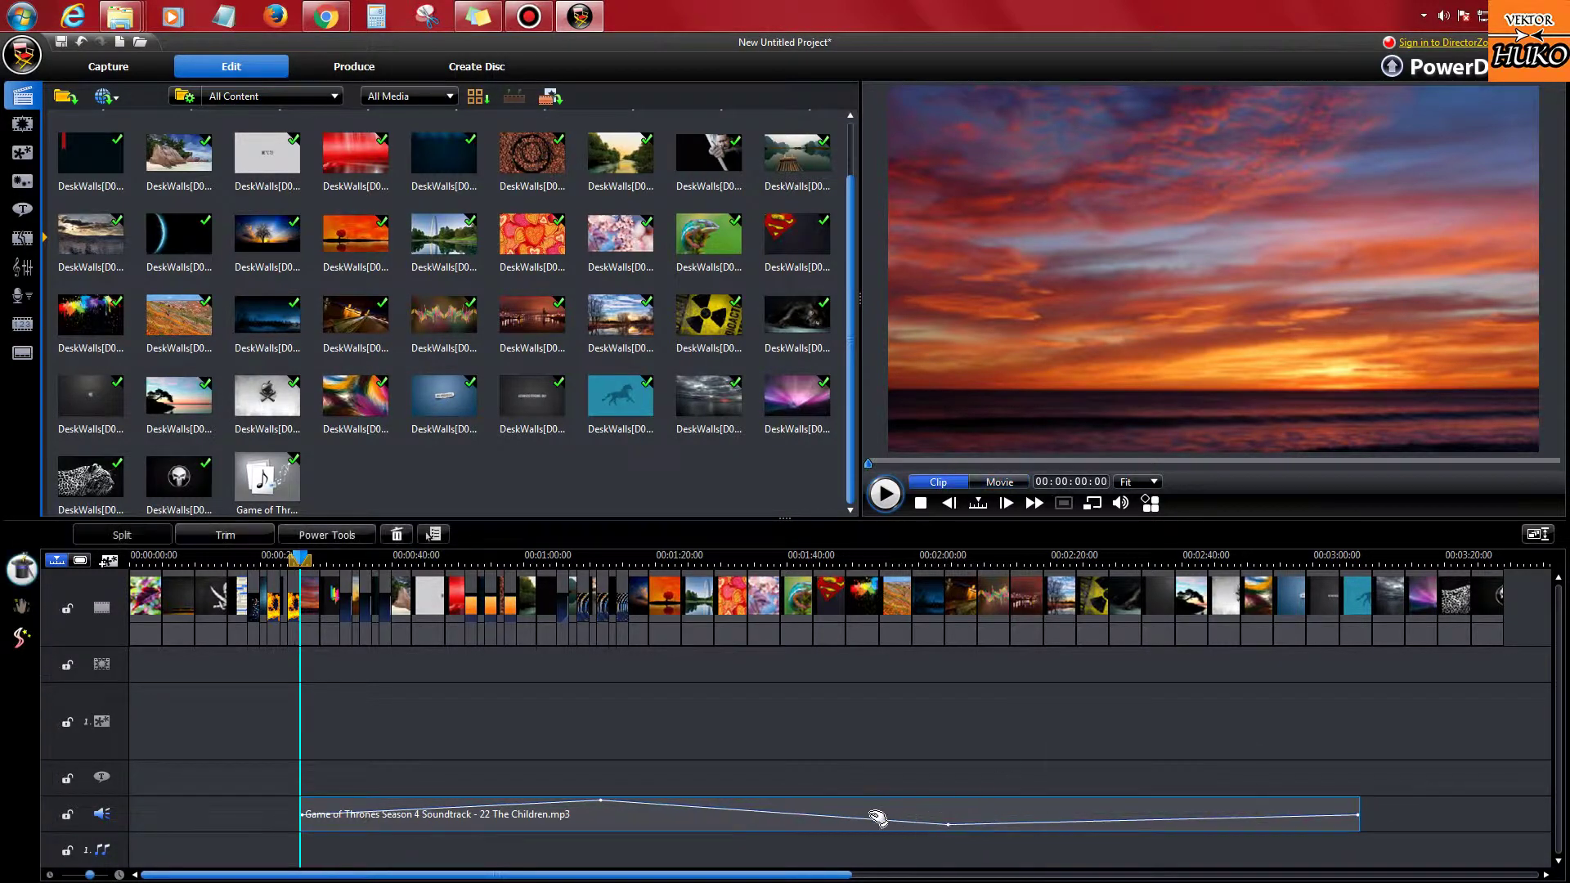
{"action": "left_click_drag", "start_coordinate": [300, 558], "coordinate": [109, 585]}
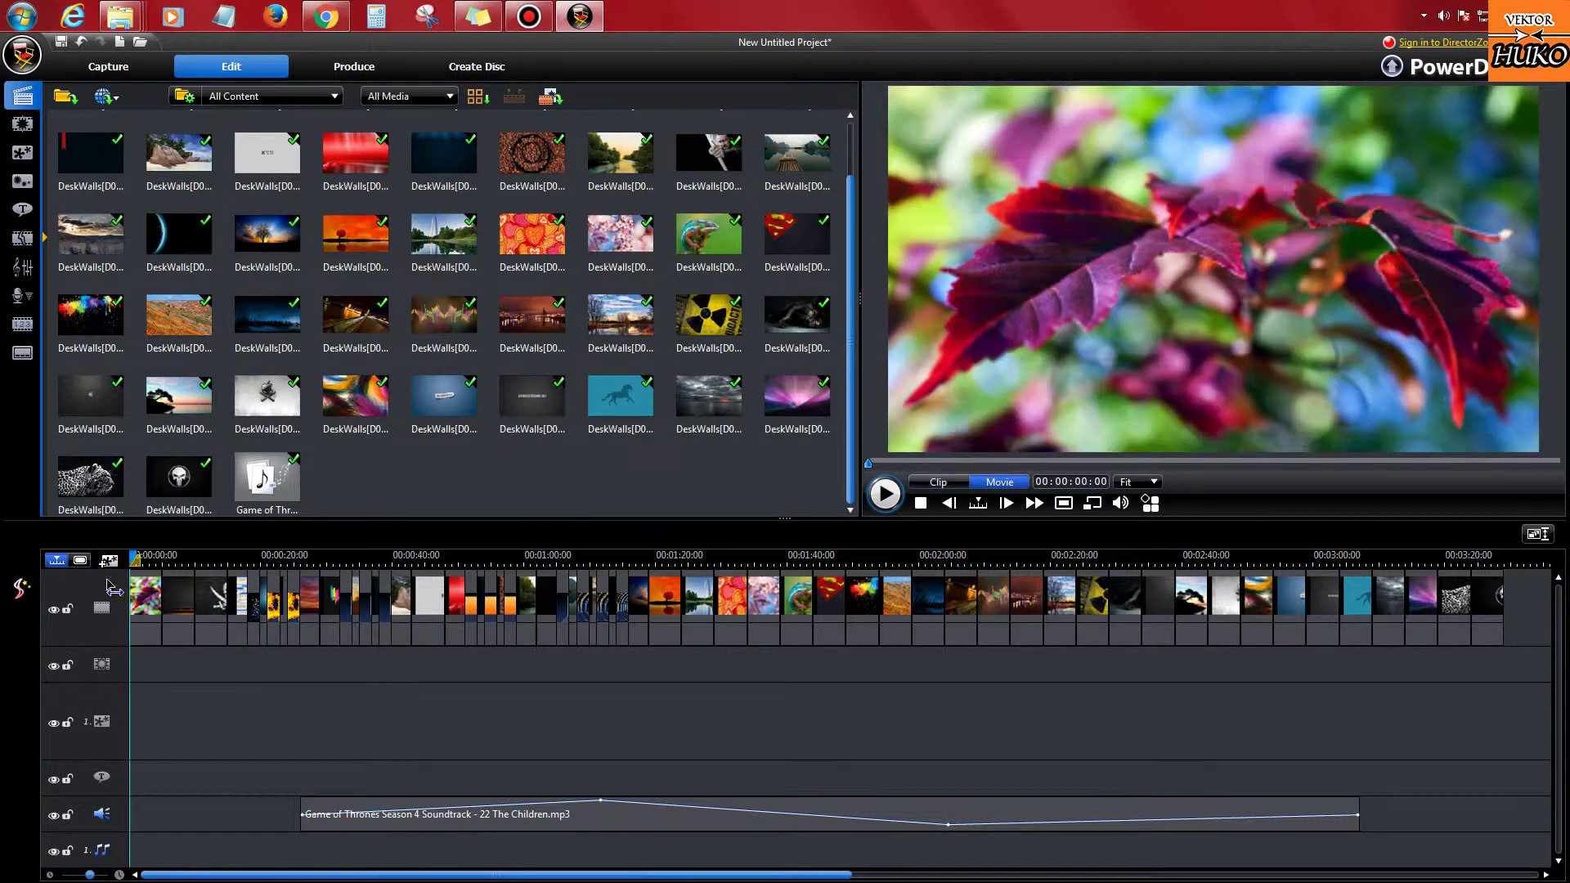
{"action": "left_click", "coordinate": [507, 822]}
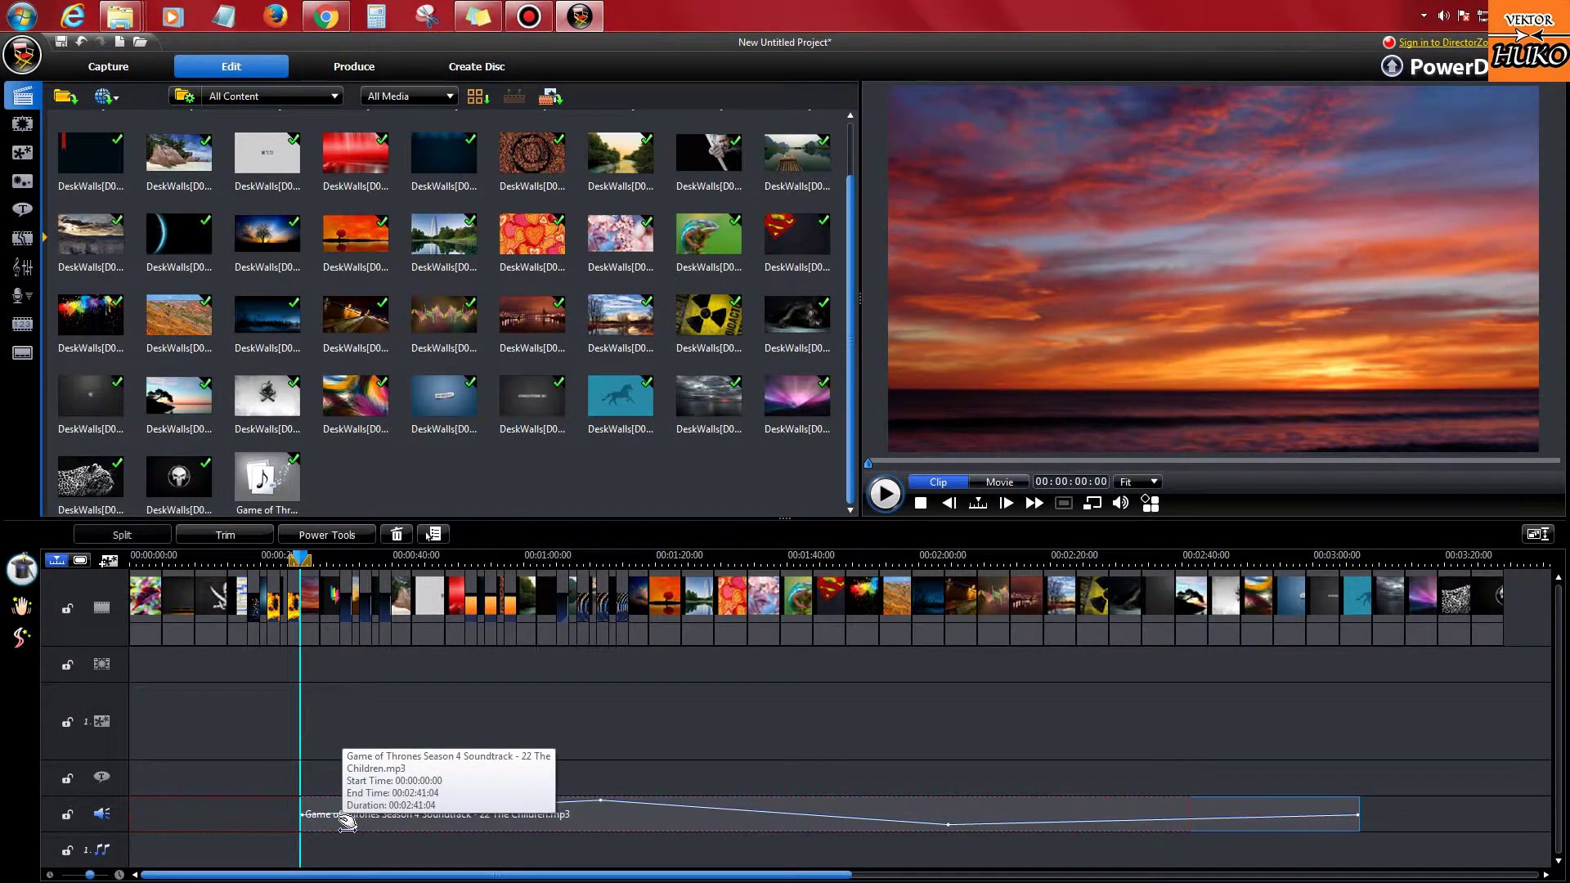
{"action": "left_click_drag", "start_coordinate": [348, 822], "coordinate": [179, 822]}
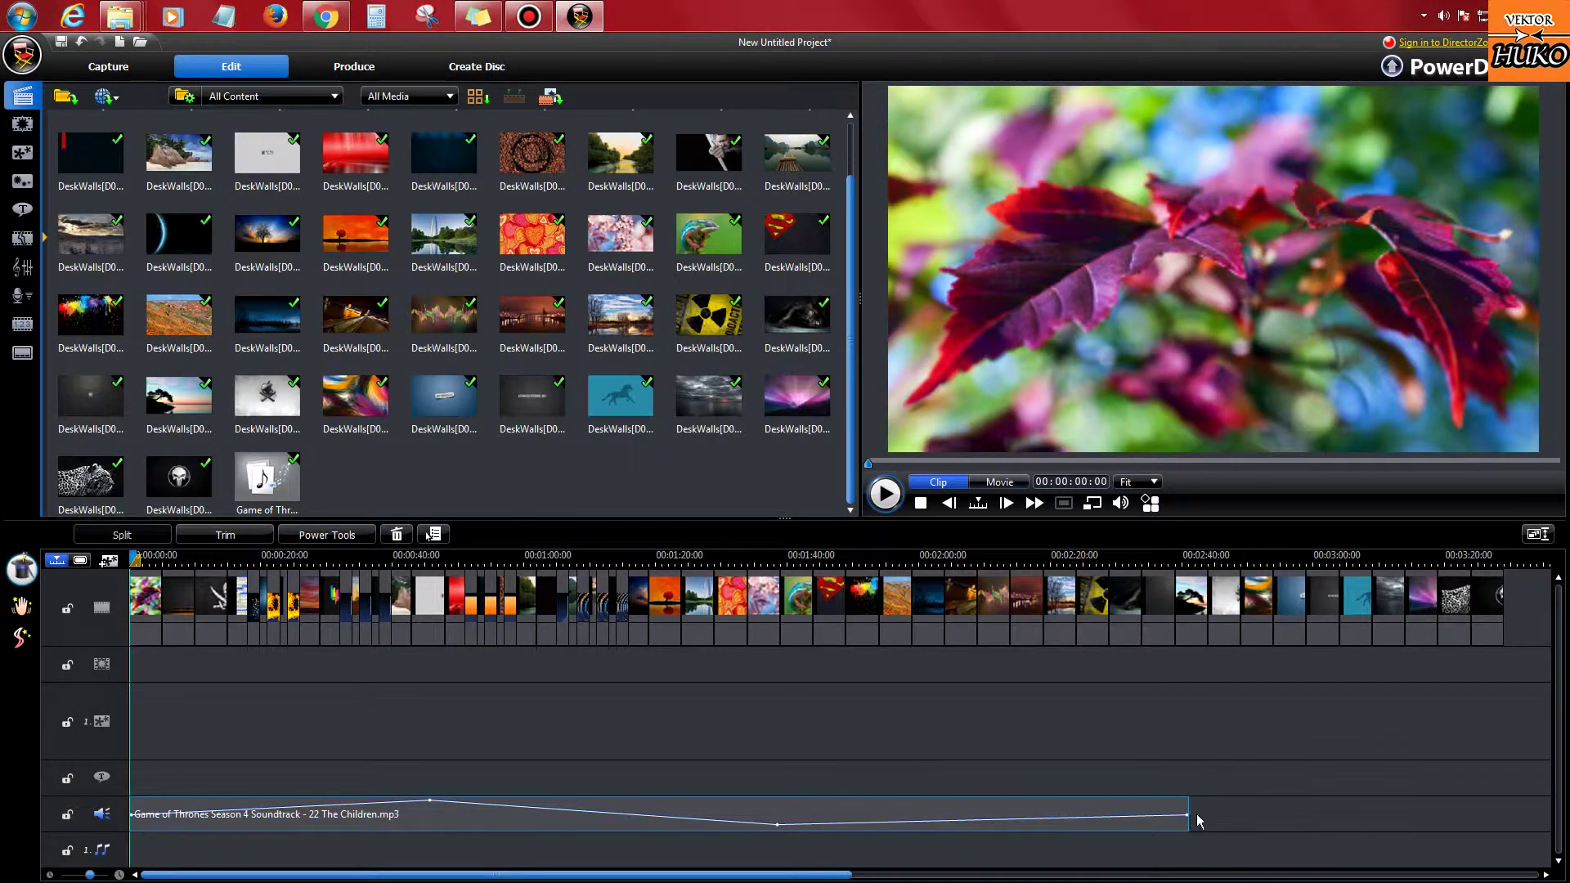
{"action": "right_click", "coordinate": [1138, 814]}
{"action": "left_click", "coordinate": [1079, 808]}
{"action": "double_click", "coordinate": [1079, 808]}
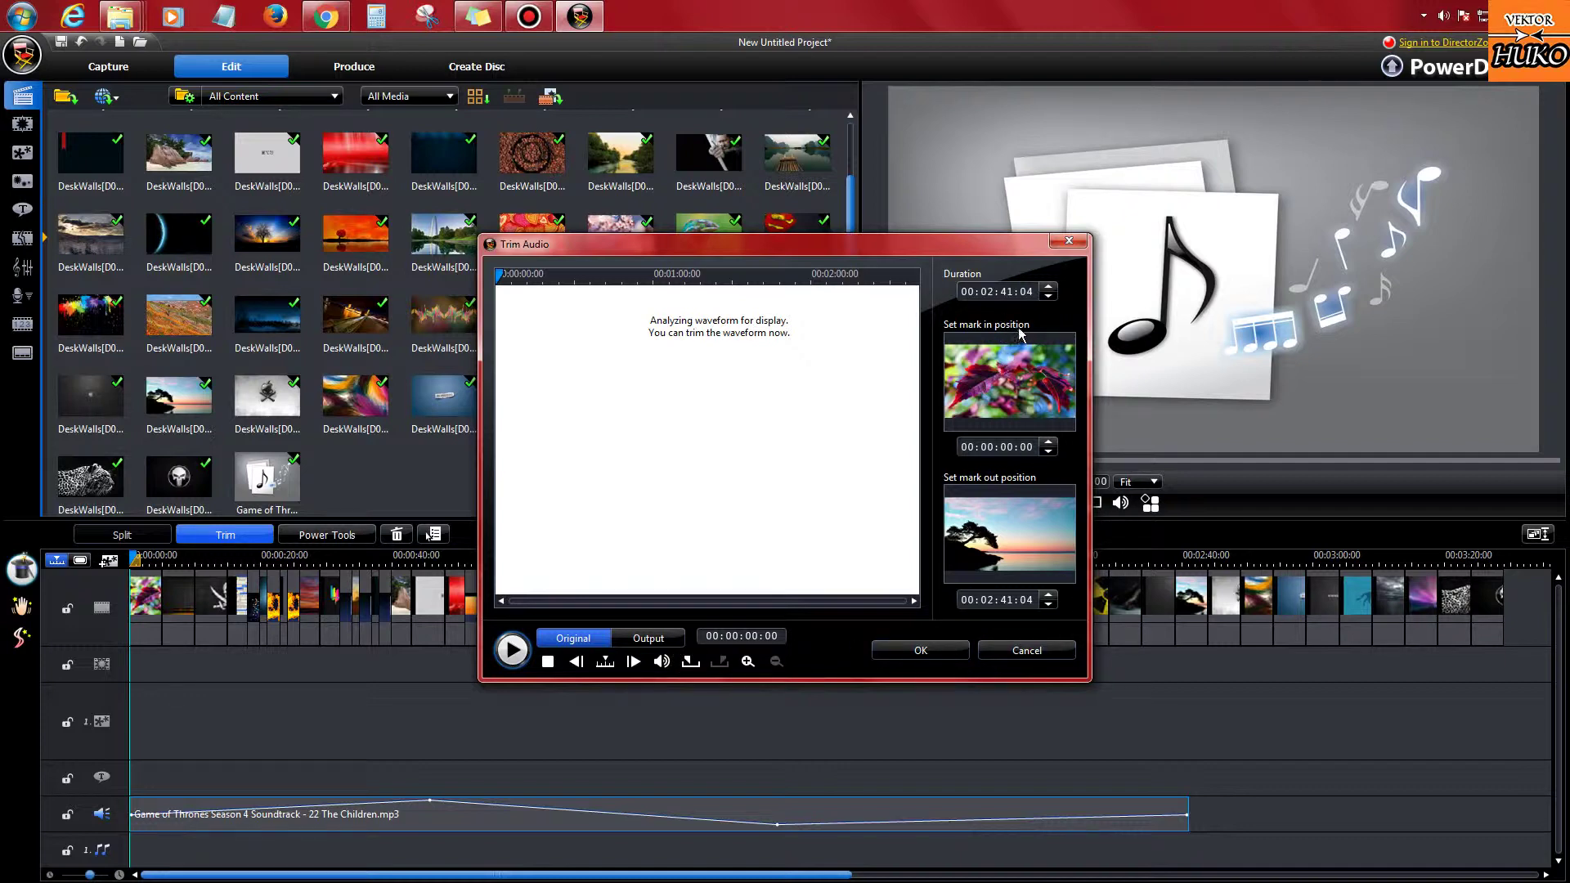
{"action": "left_click", "coordinate": [1027, 650]}
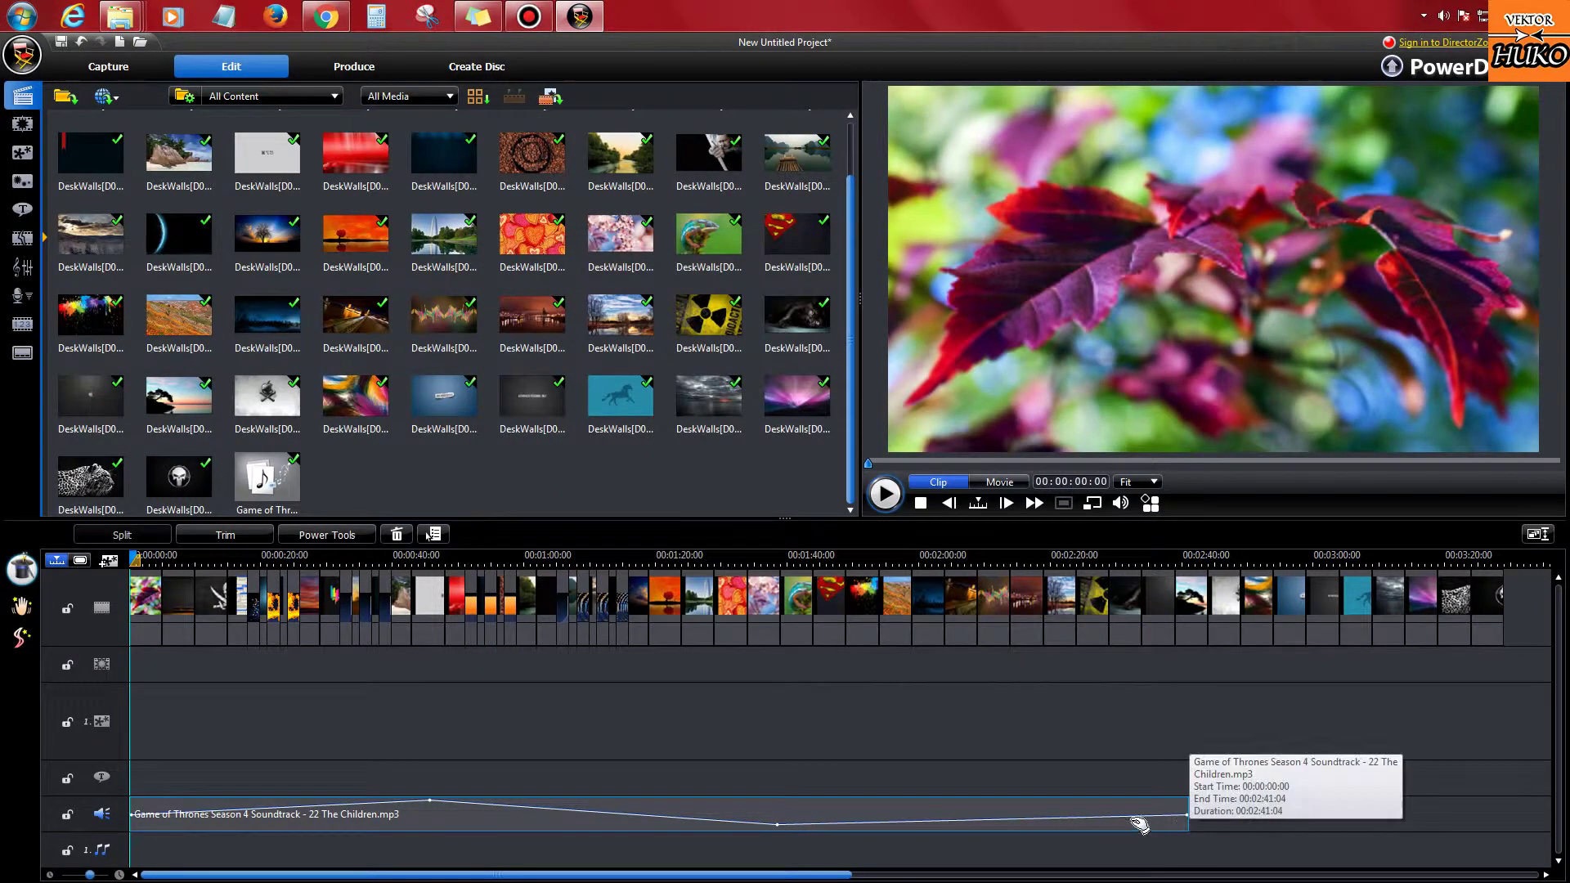
Step: Preview the music clip for trimming and trim it with the mark out position at 00:00:53:15
{"action": "right_click", "coordinate": [1106, 815]}
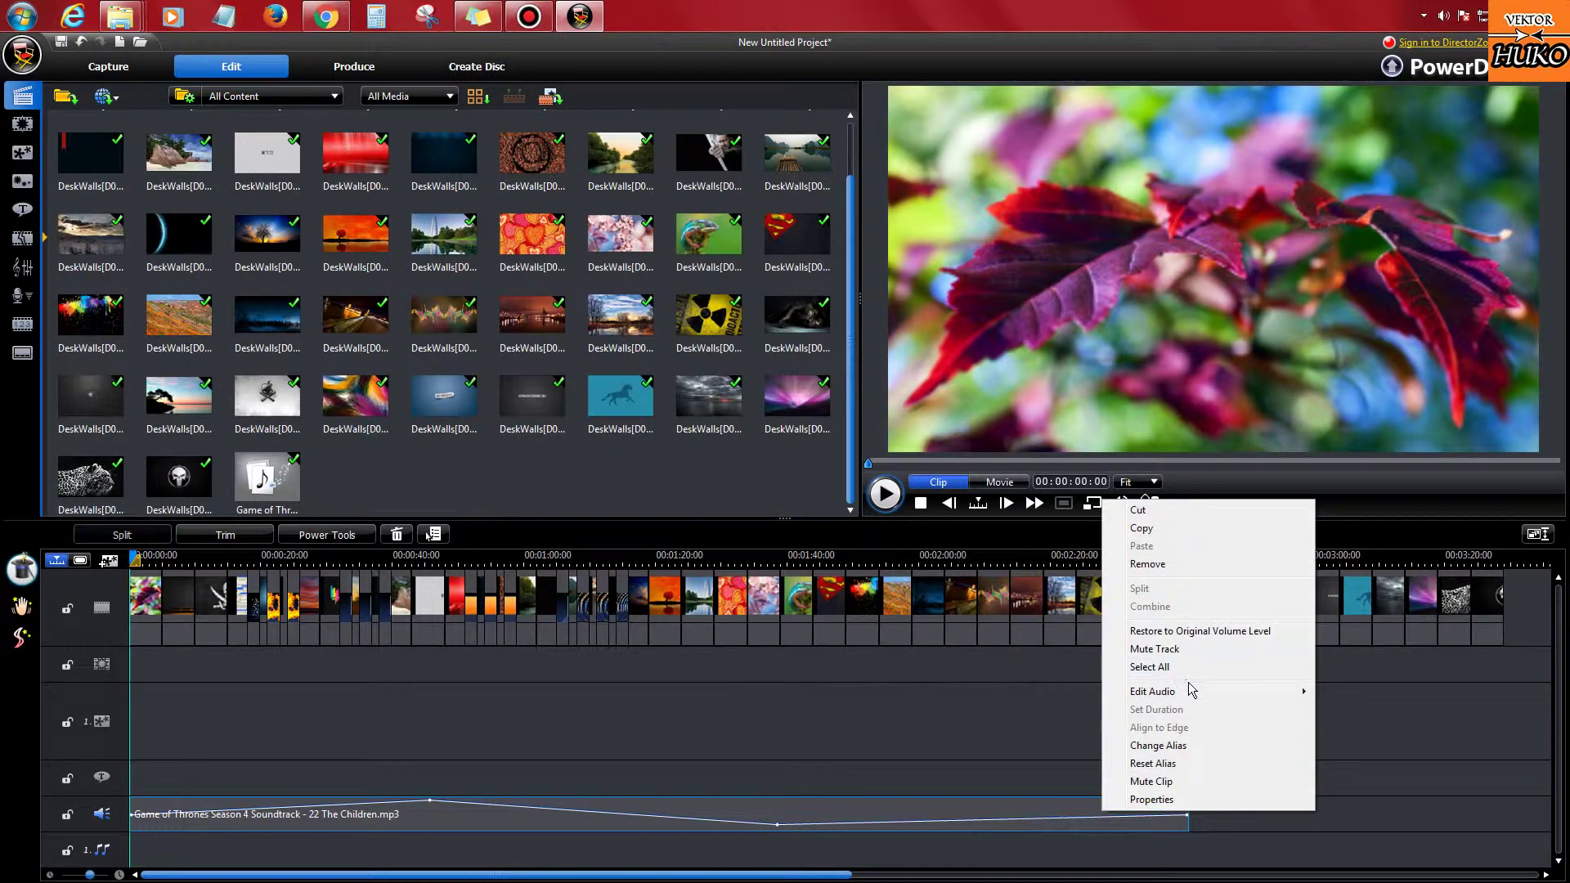
{"action": "left_click", "coordinate": [1351, 692]}
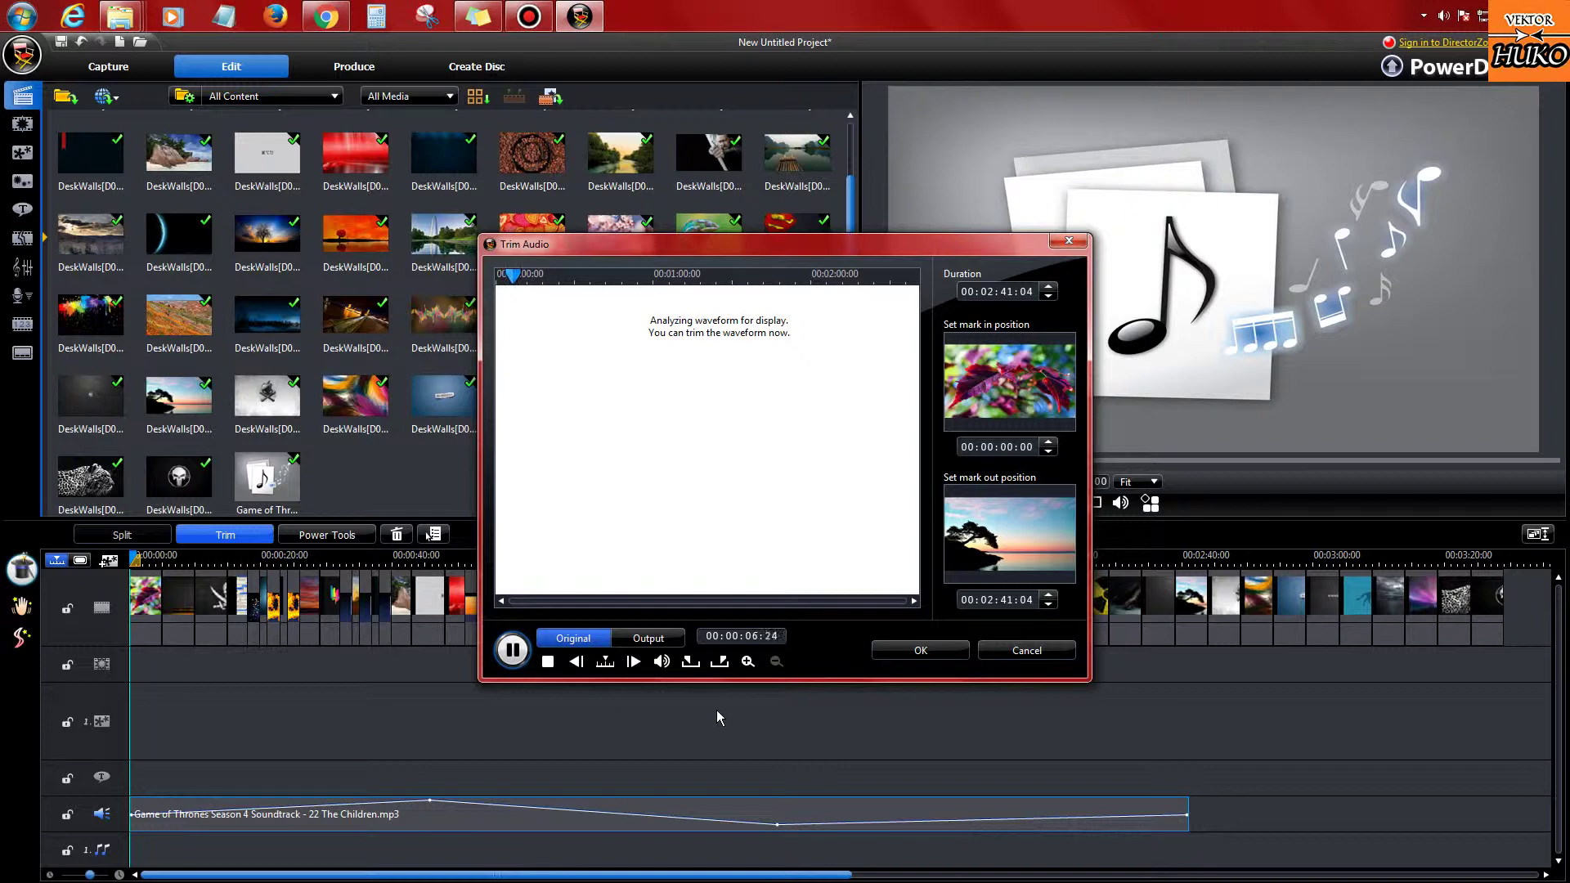
{"action": "left_click", "coordinate": [527, 281]}
{"action": "scroll", "coordinate": [527, 280], "scroll_direction": "up", "scroll_amount": 3}
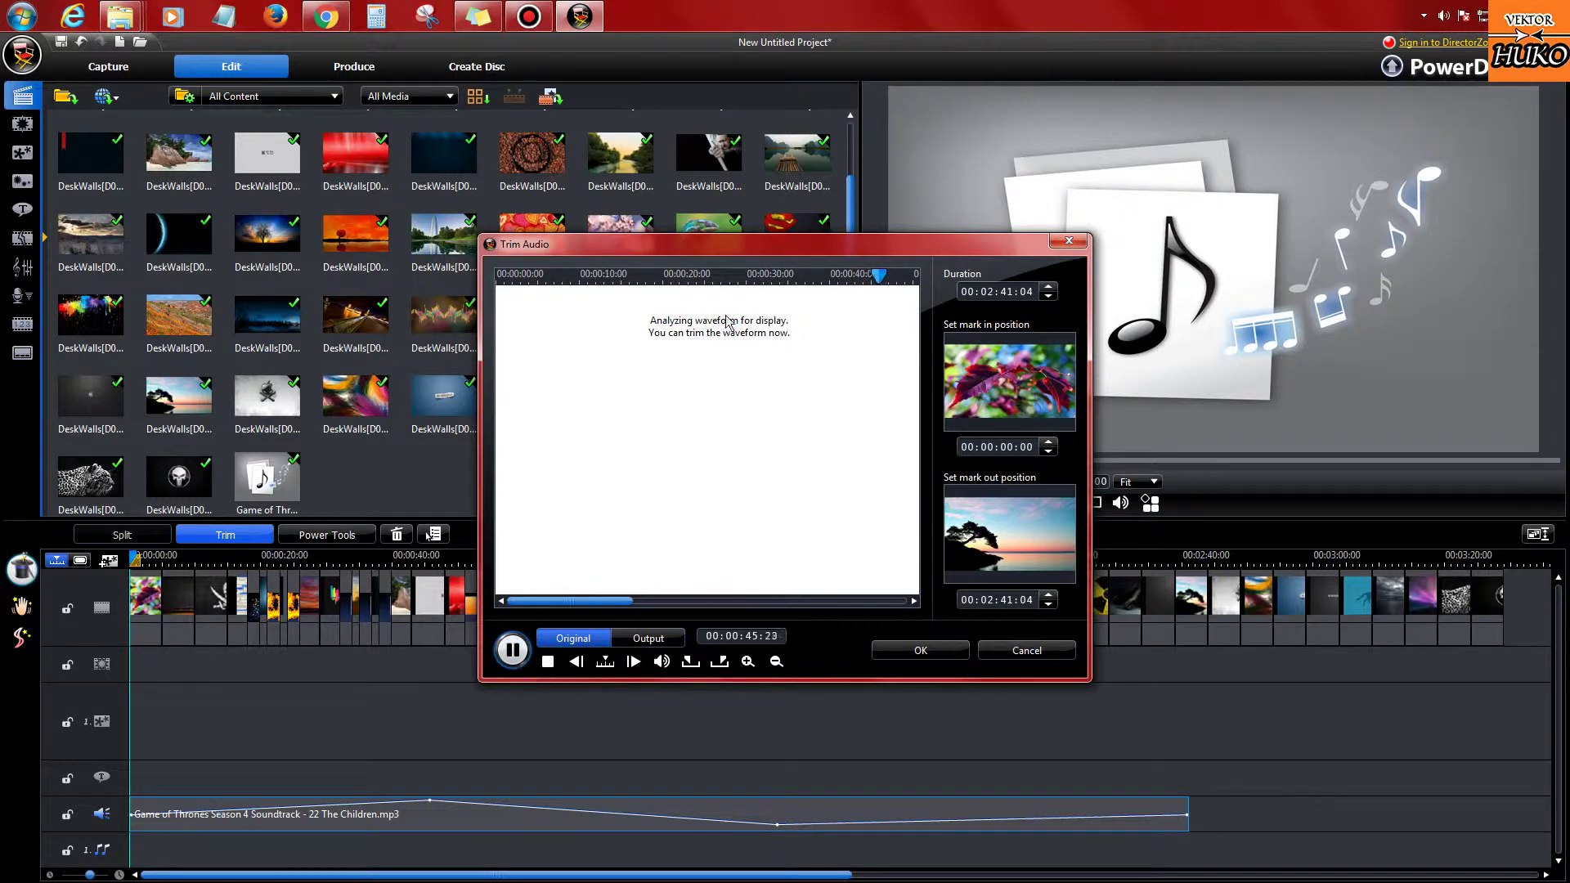
{"action": "scroll", "coordinate": [661, 450], "scroll_direction": "down", "scroll_amount": 3}
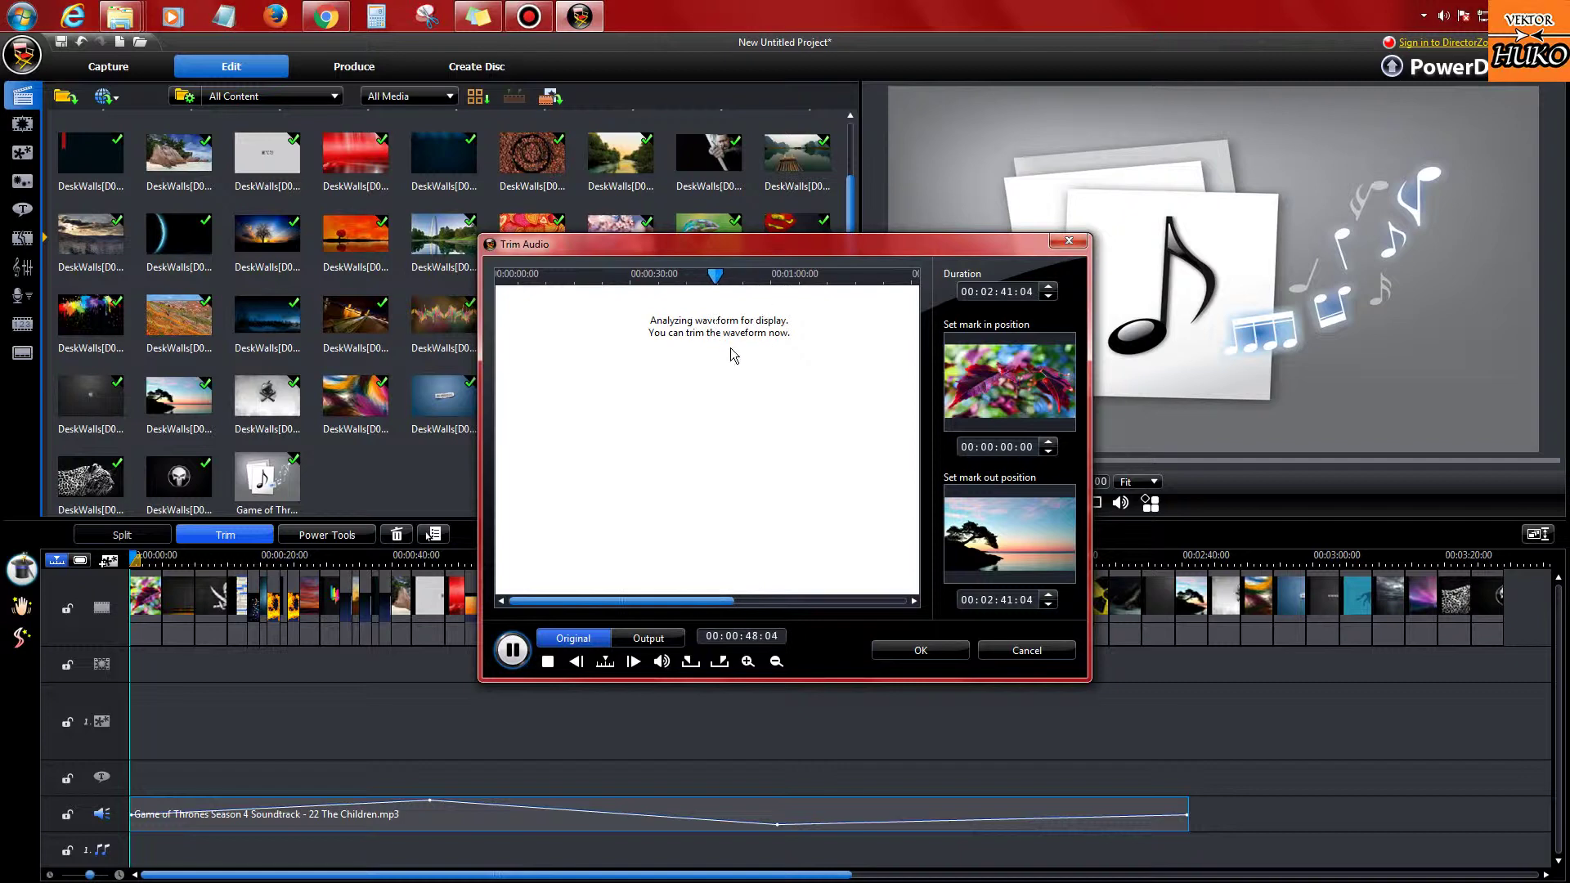
{"action": "left_click", "coordinate": [513, 650]}
{"action": "left_click", "coordinate": [719, 662]}
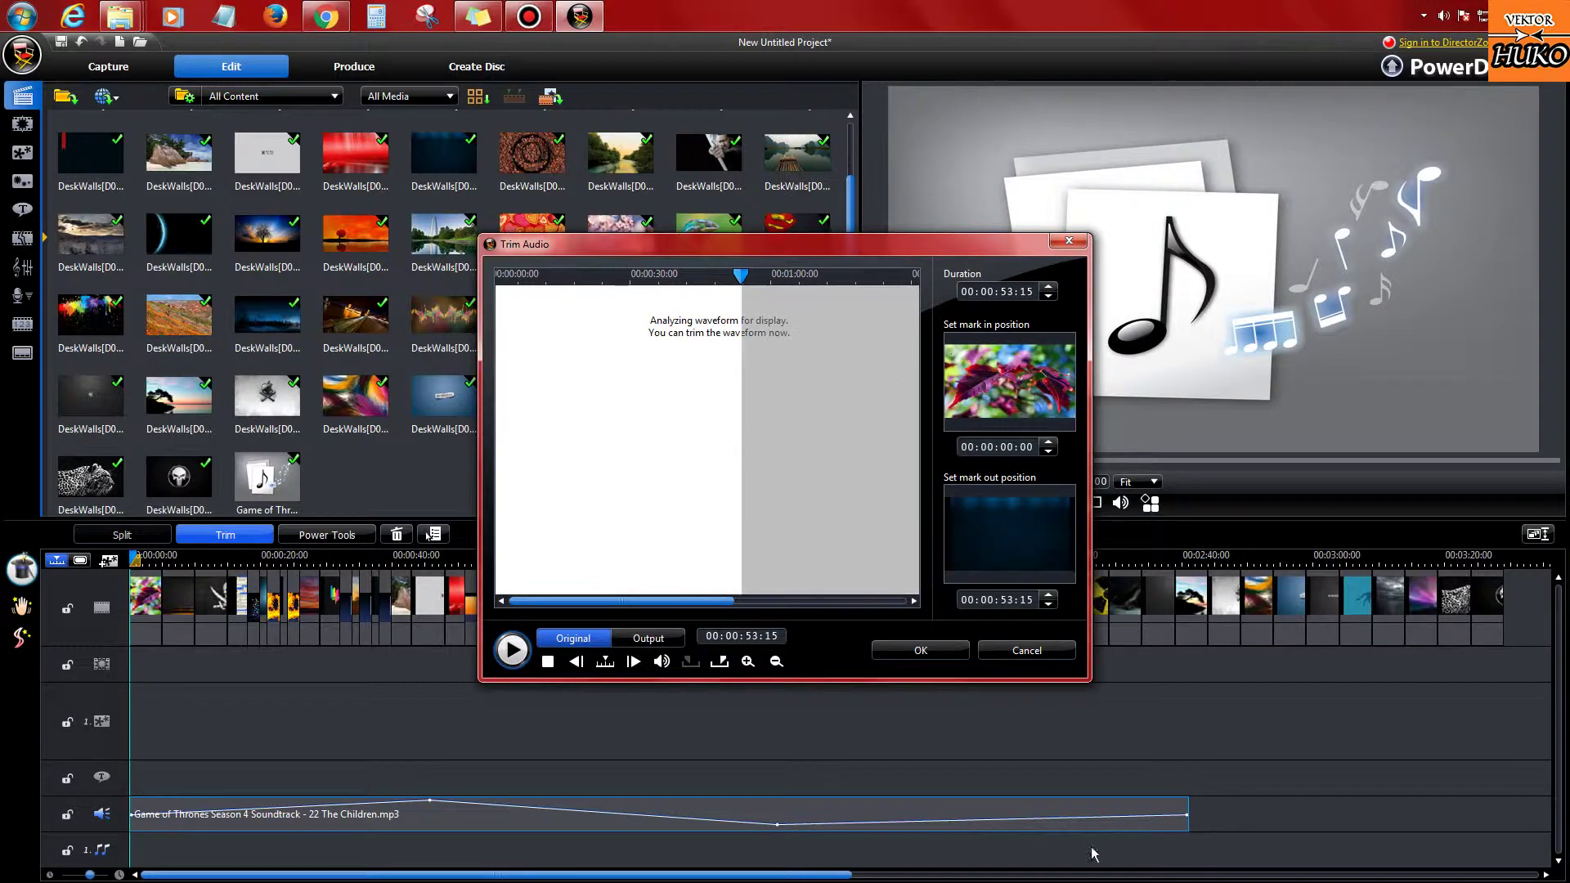
{"action": "left_click", "coordinate": [936, 652]}
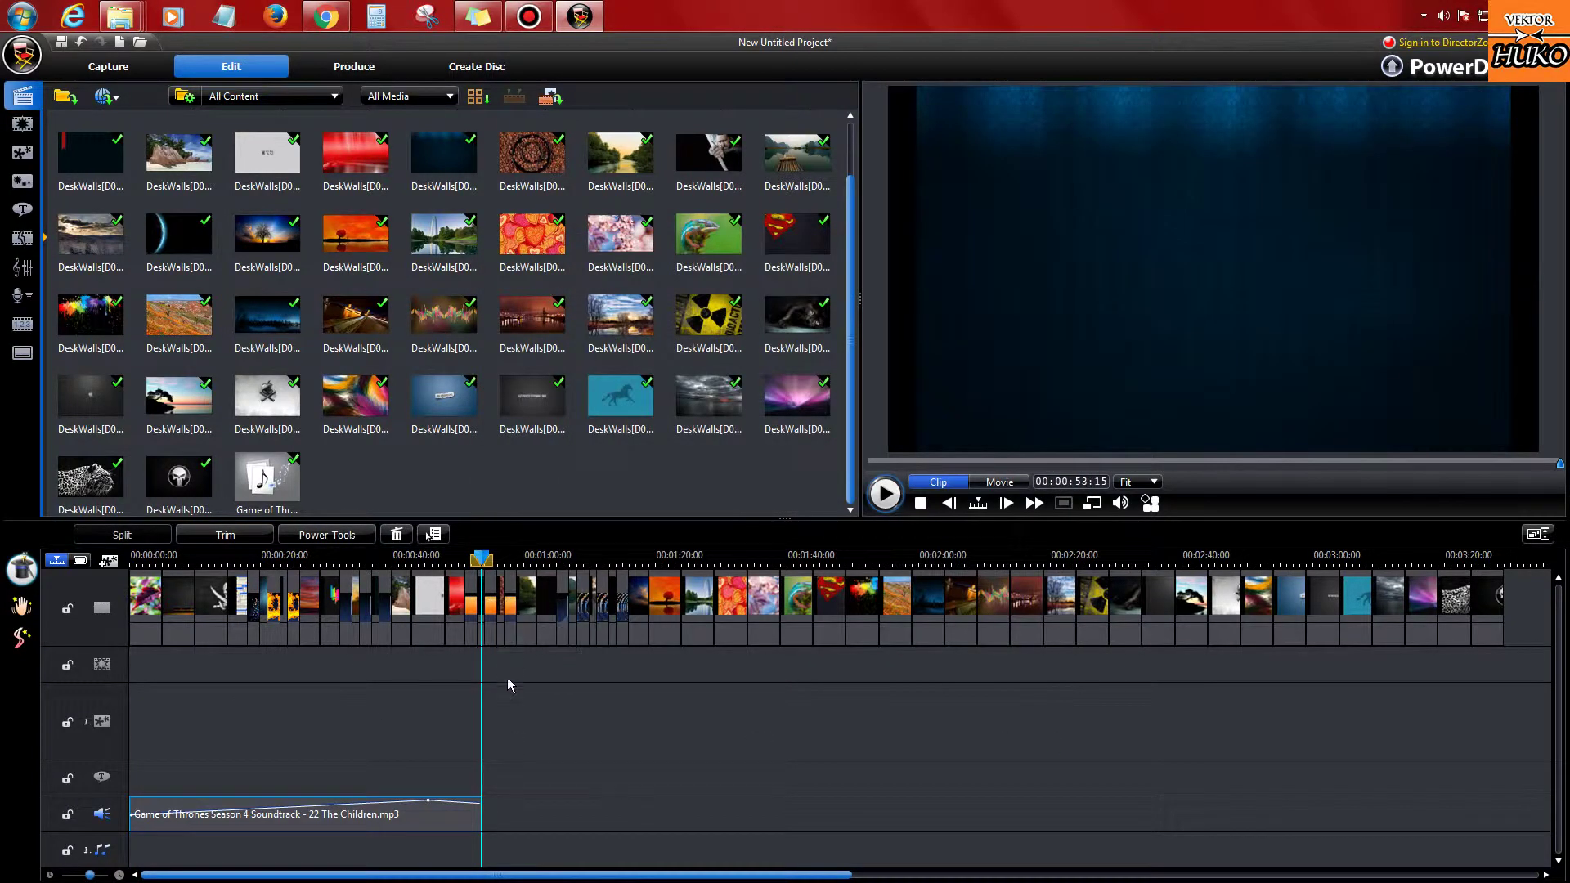
Step: Delete all clips after the orange transitions on the video track, from the image near 00:00:59:00 through the final skull image
{"action": "left_click", "coordinate": [490, 640]}
{"action": "left_click", "coordinate": [1537, 638]}
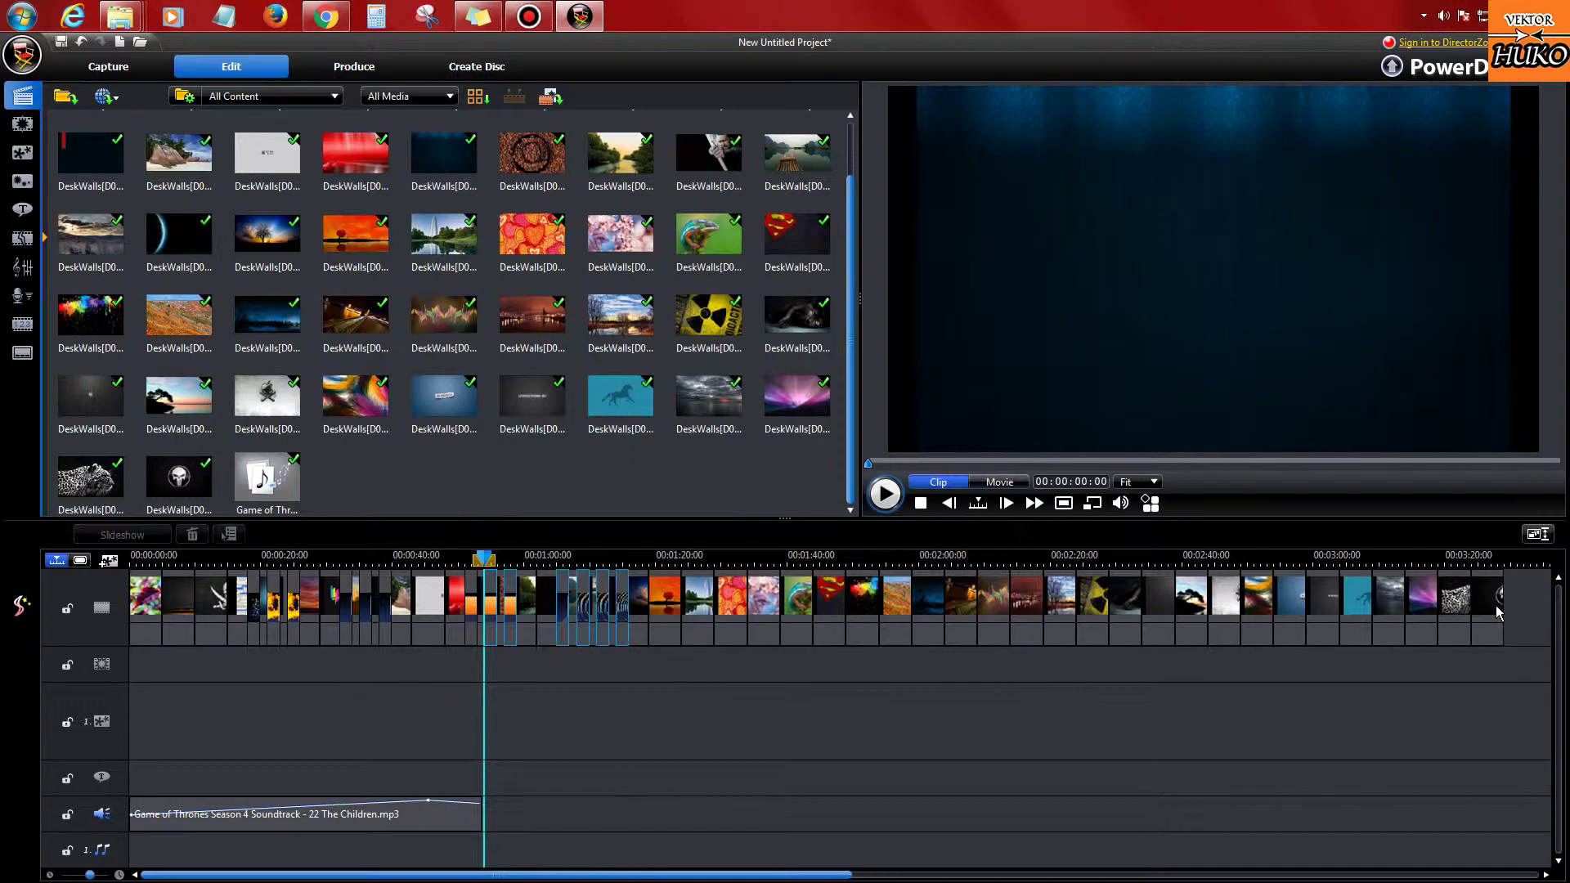
{"action": "left_click", "coordinate": [1543, 607]}
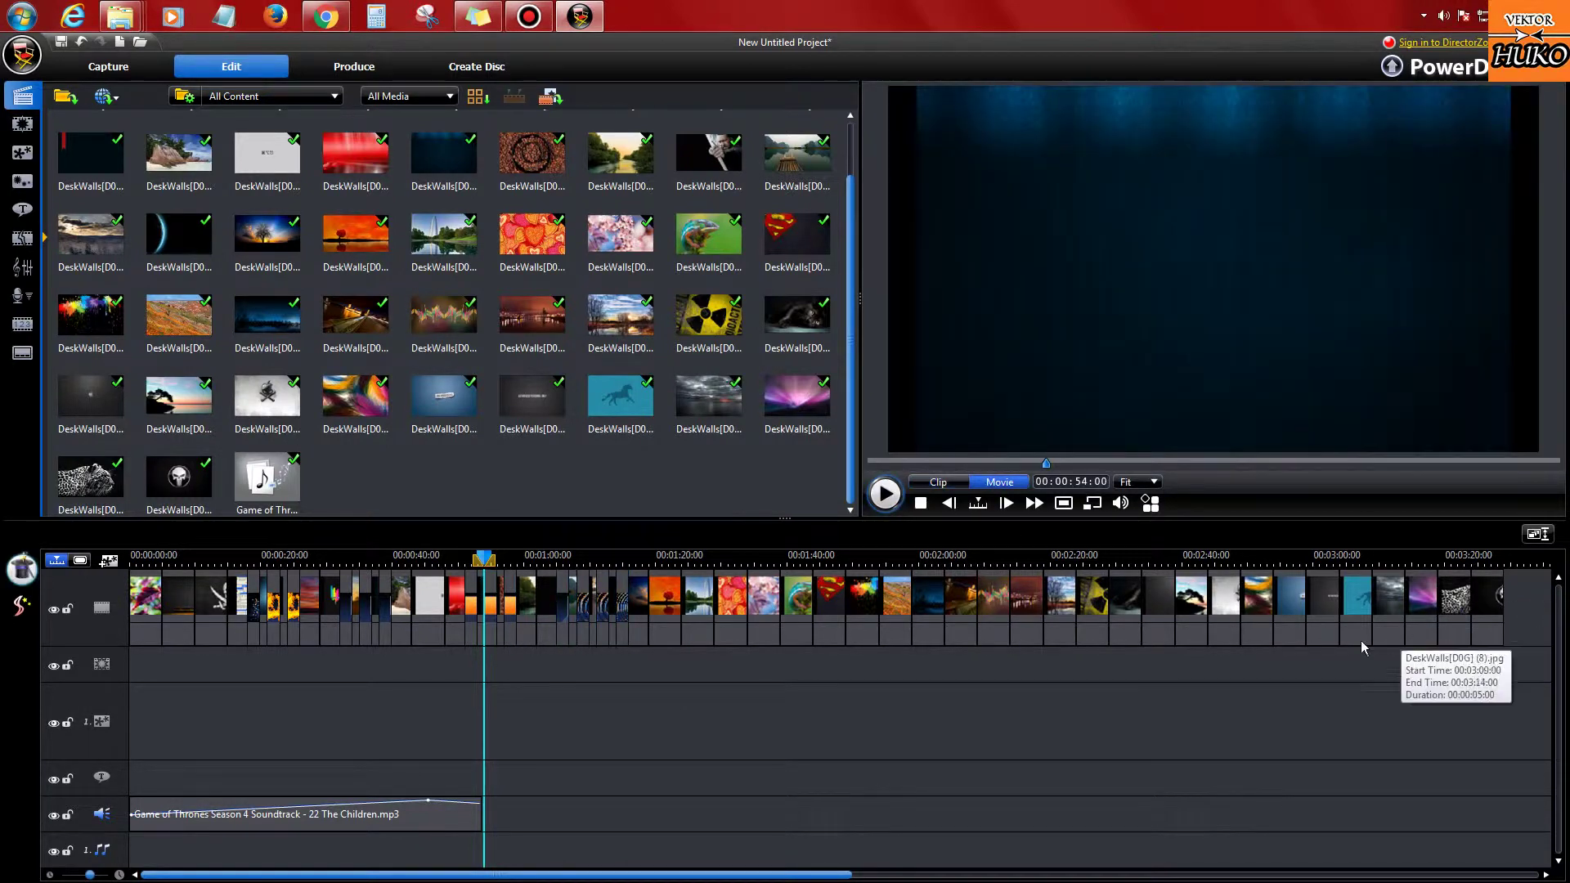
{"action": "left_click", "coordinate": [1487, 601]}
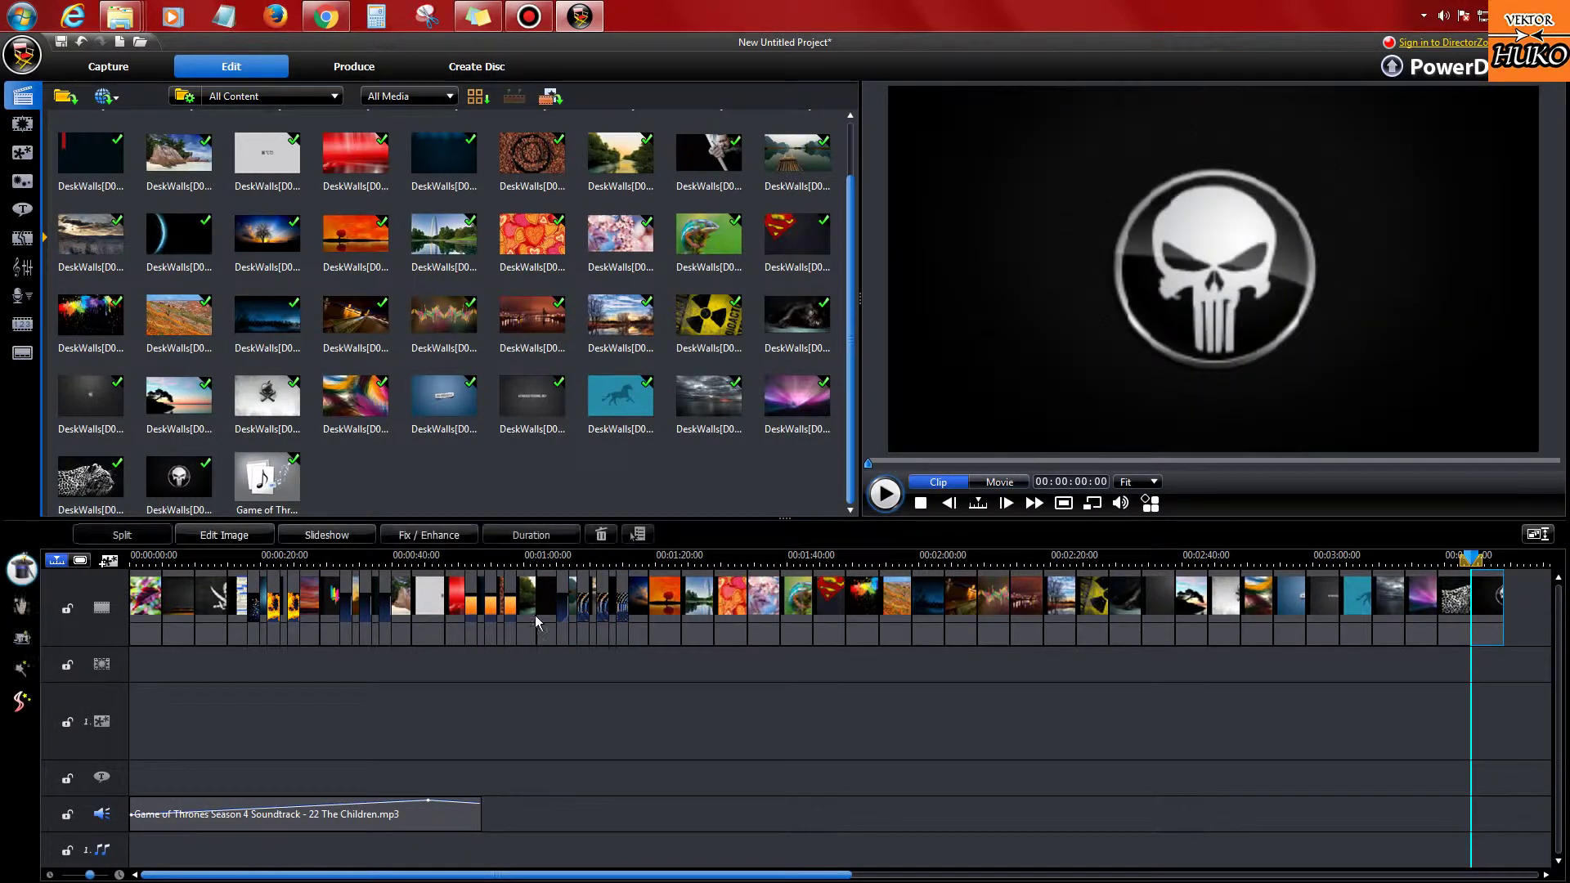
{"action": "left_click", "coordinate": [543, 619], "text": "shift"}
{"action": "key", "text": "Delete"}
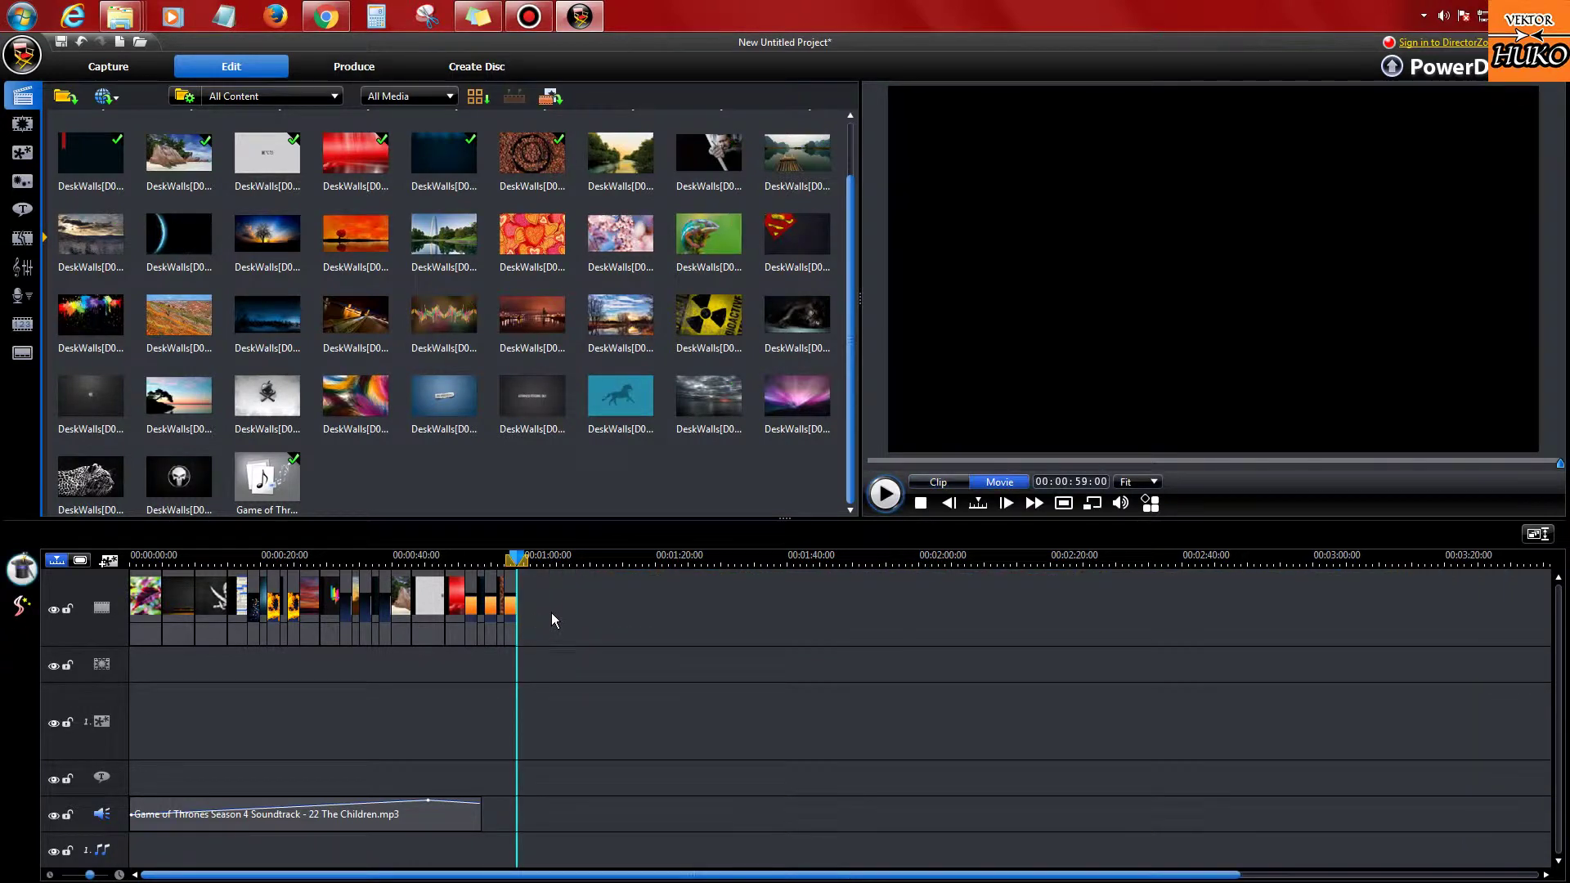
Step: Delete the transitions following the dark blue image and the brown image DeskWalls[D0G] (16).jpg at the end of the video track
{"action": "left_click", "coordinate": [495, 631]}
{"action": "left_click", "coordinate": [468, 630], "text": "shift"}
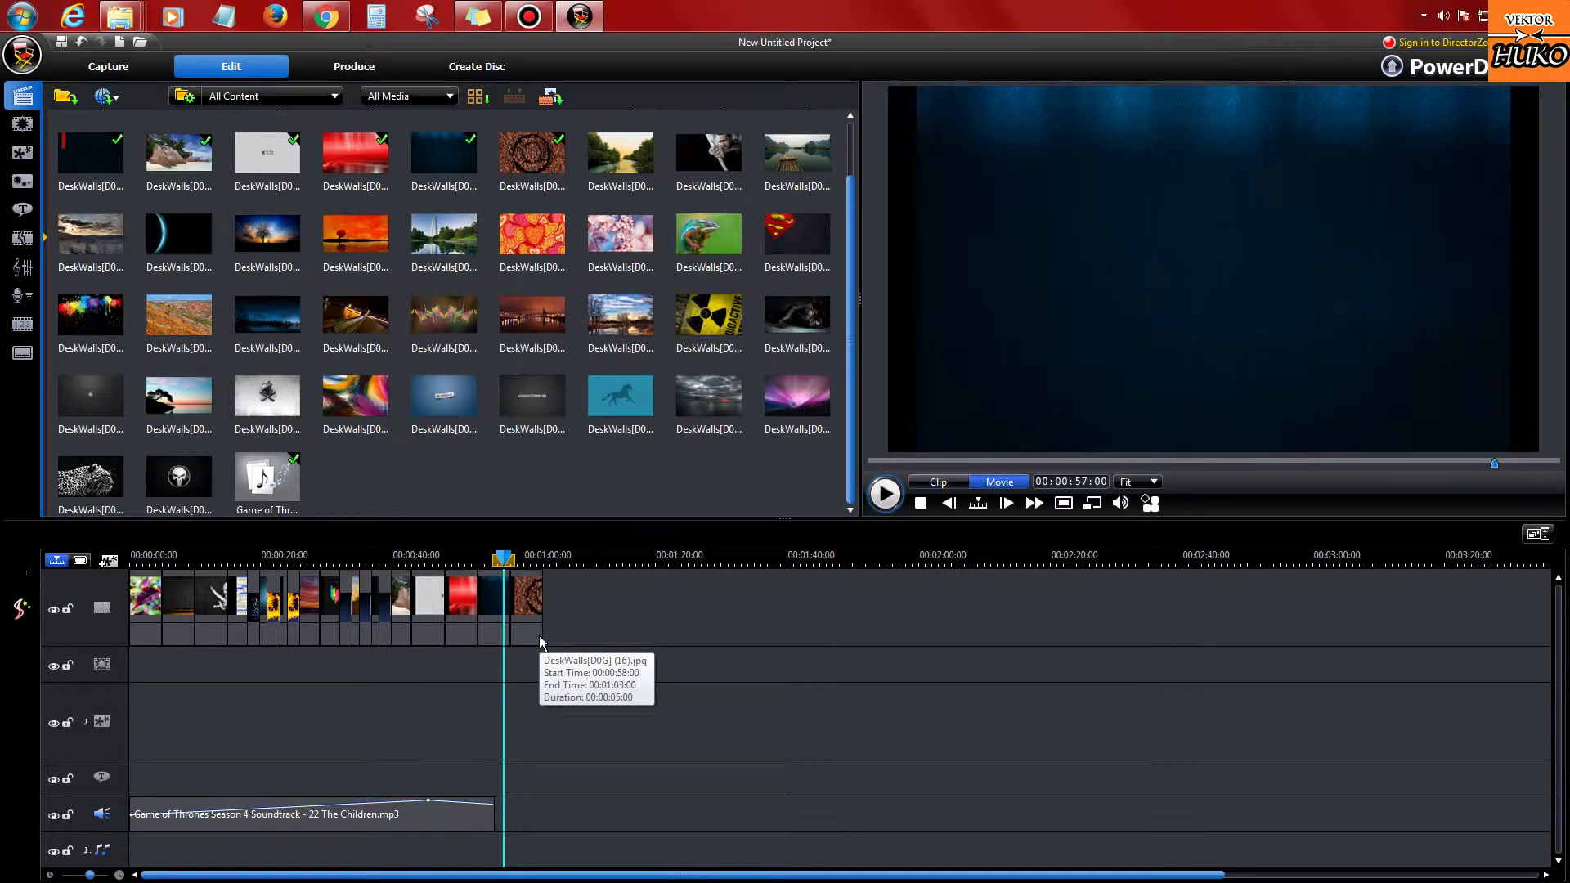
{"action": "left_click", "coordinate": [540, 642]}
{"action": "key", "text": "Delete"}
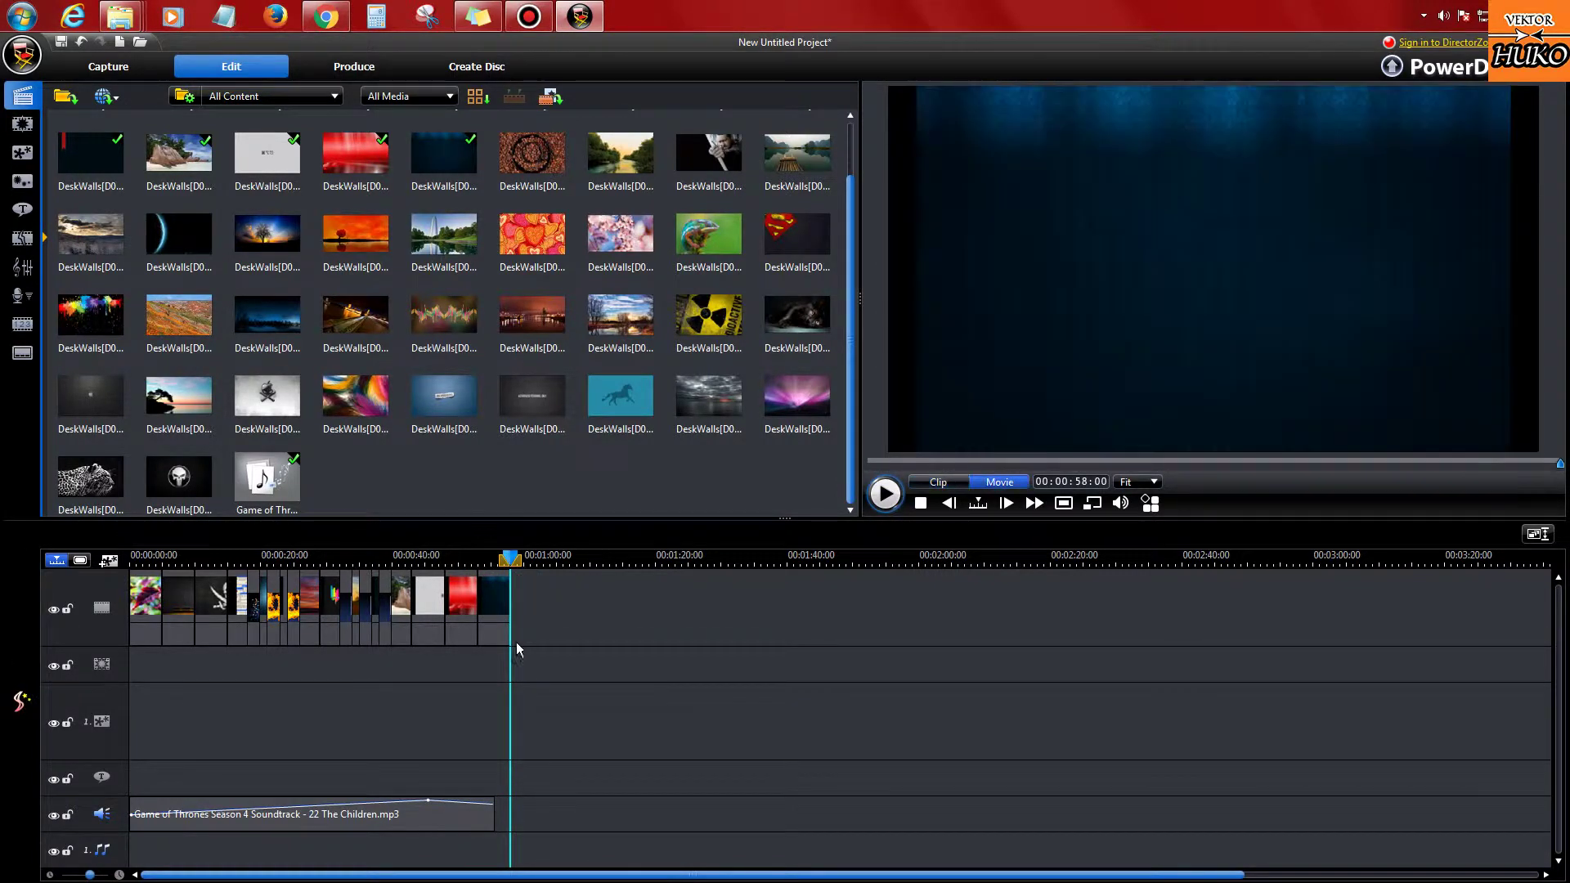
Step: Try deleting the dark blue image at the end of the video track and undo that deletion
{"action": "key", "text": "Delete"}
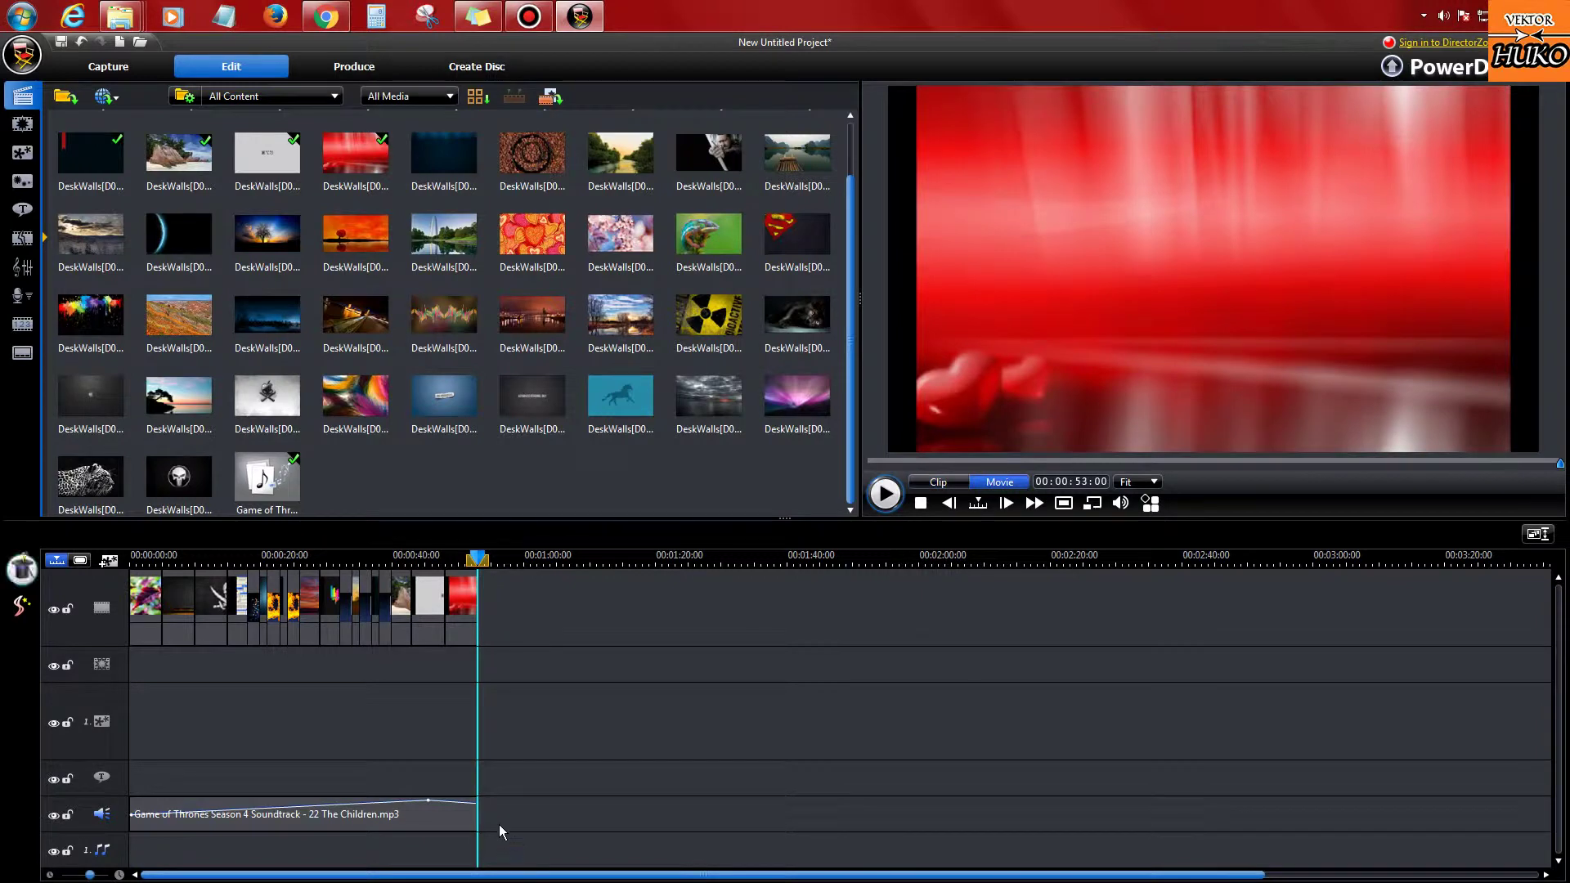
{"action": "key", "text": "ctrl+z"}
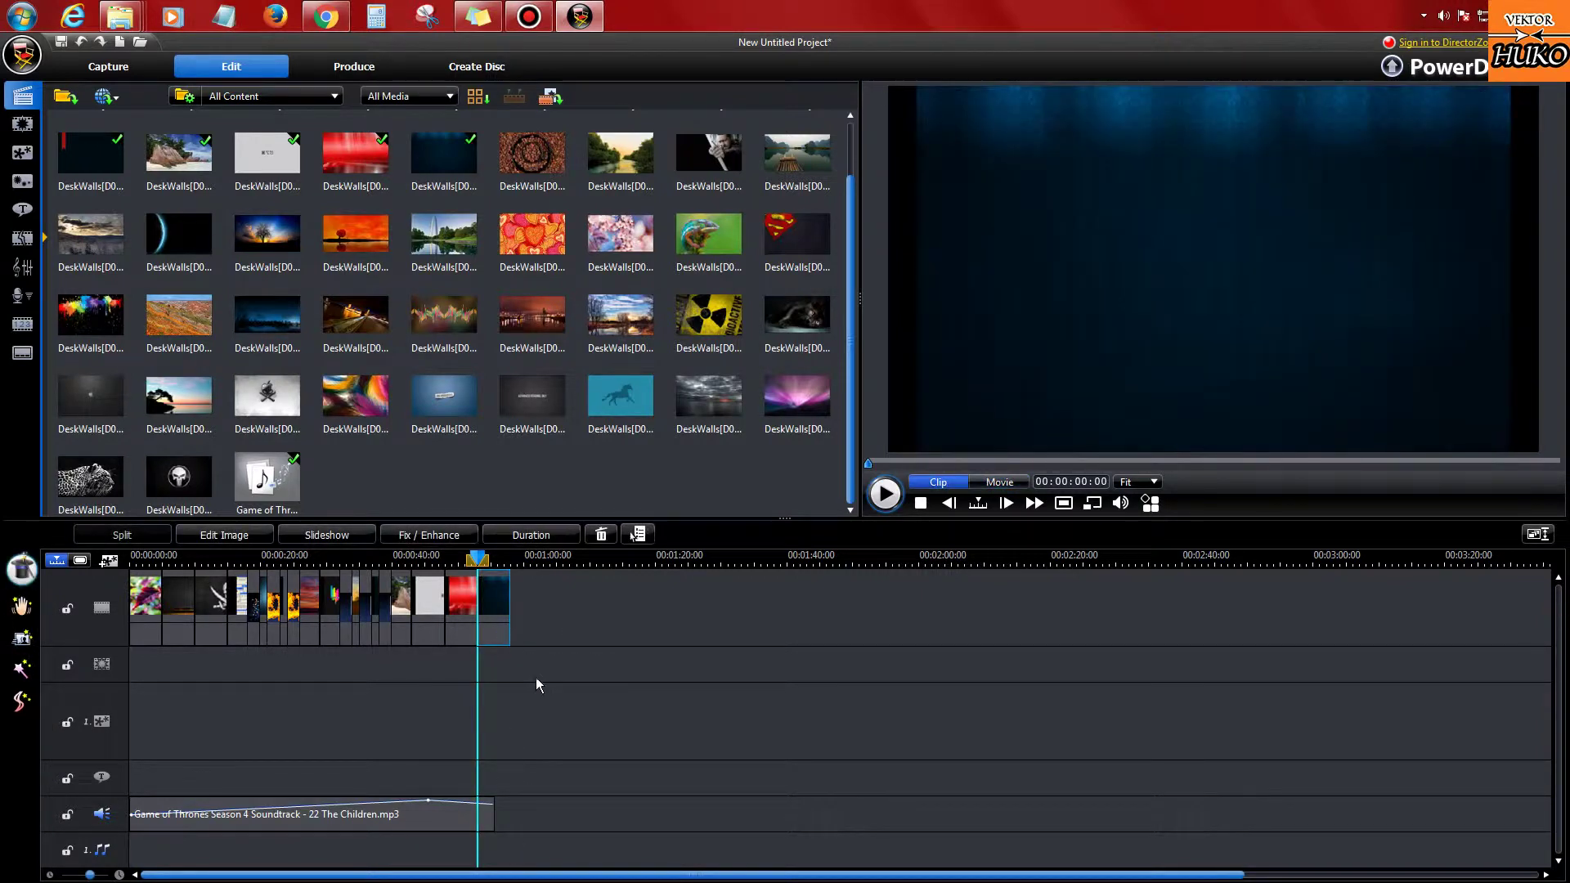
{"action": "left_click", "coordinate": [491, 816]}
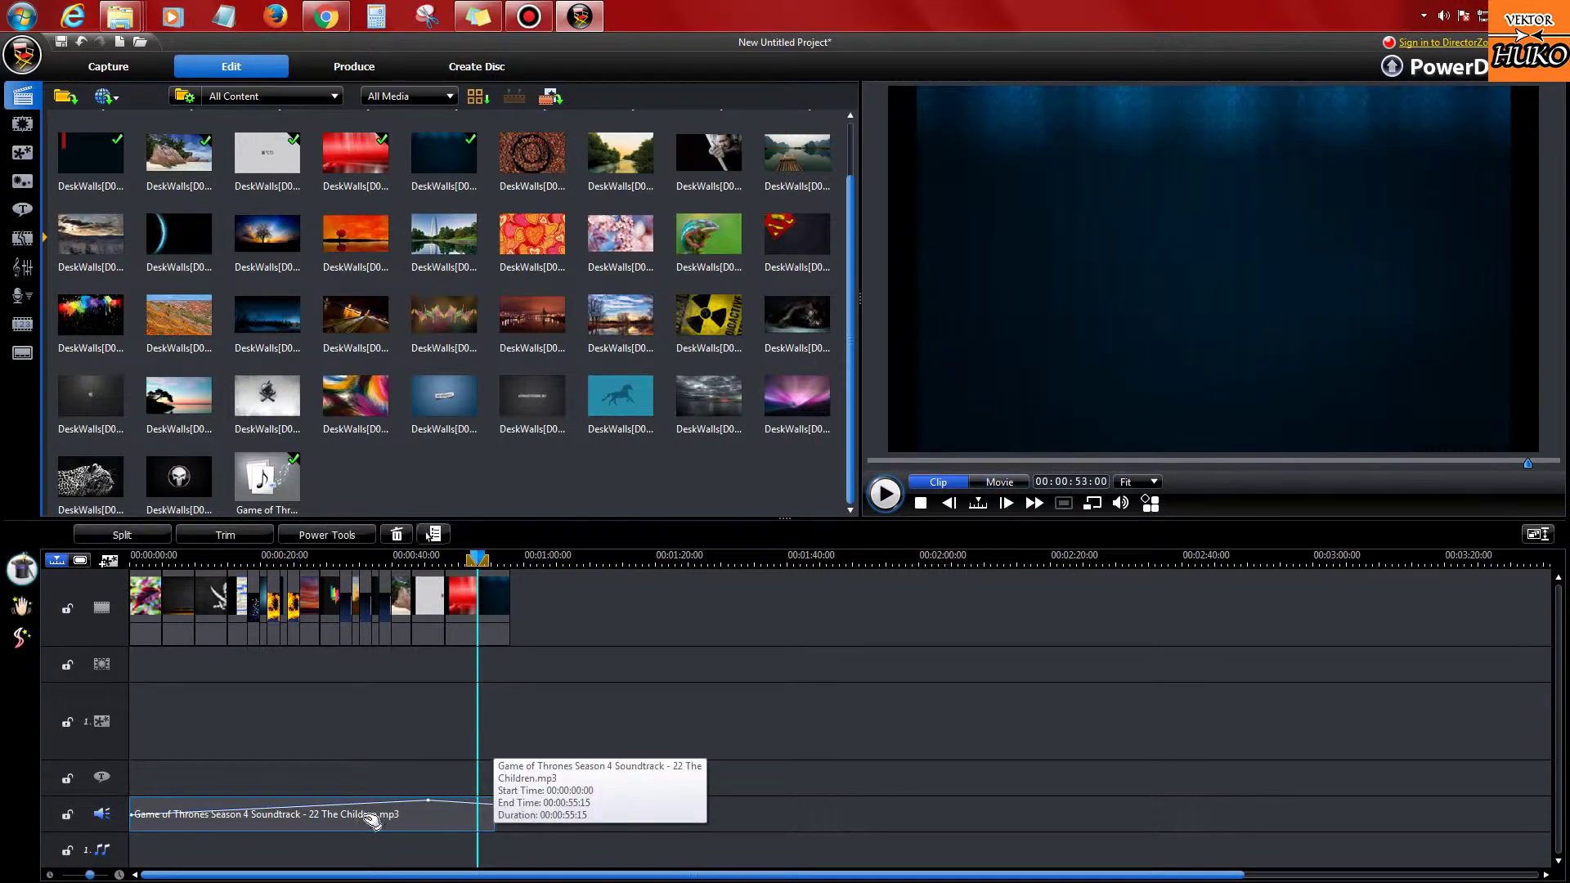
{"action": "left_click", "coordinate": [305, 743]}
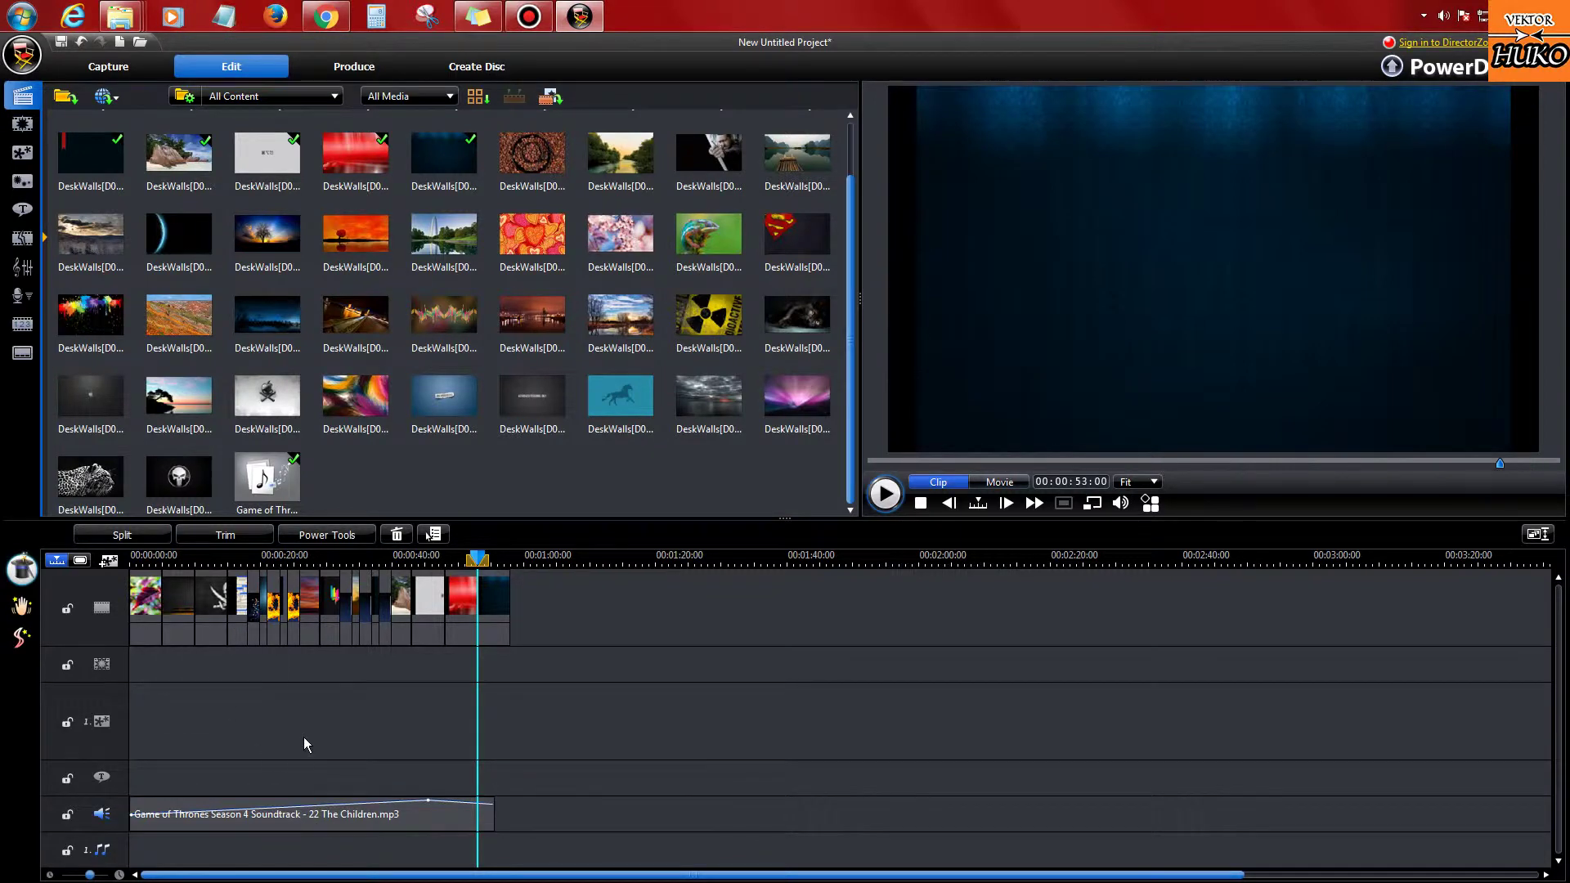
Step: Return the playhead to the start and add the Color Star transition between the dark stage image and the pirate flag image
{"action": "left_click_drag", "start_coordinate": [478, 558], "coordinate": [8, 546]}
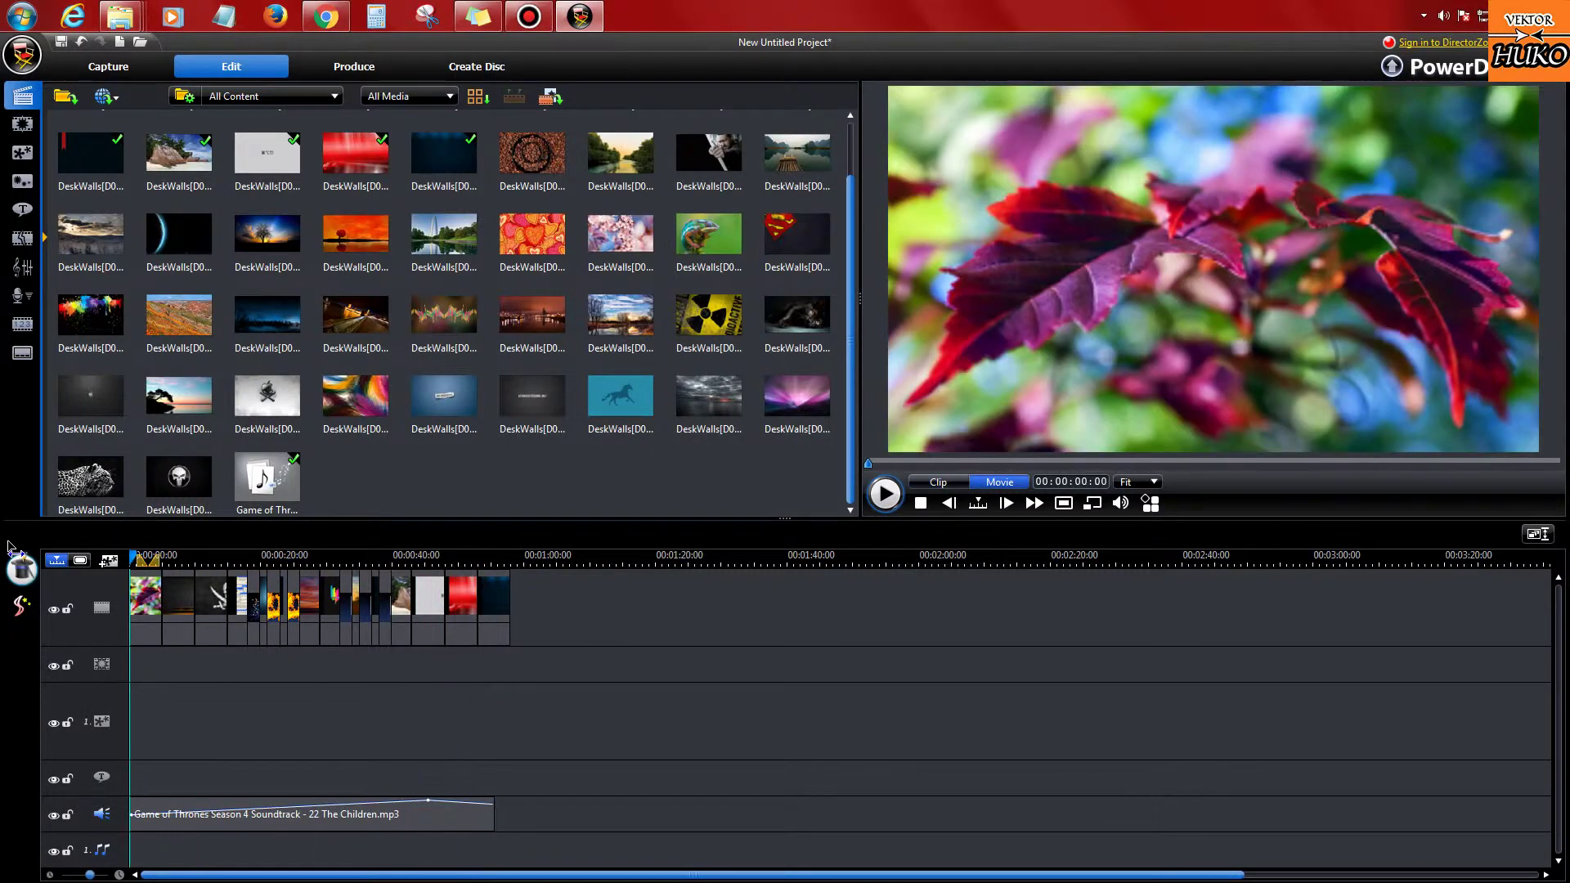
{"action": "left_click", "coordinate": [22, 238]}
{"action": "left_click", "coordinate": [458, 324]}
{"action": "left_click_drag", "start_coordinate": [458, 325], "coordinate": [182, 605]}
{"action": "left_click", "coordinate": [352, 413]}
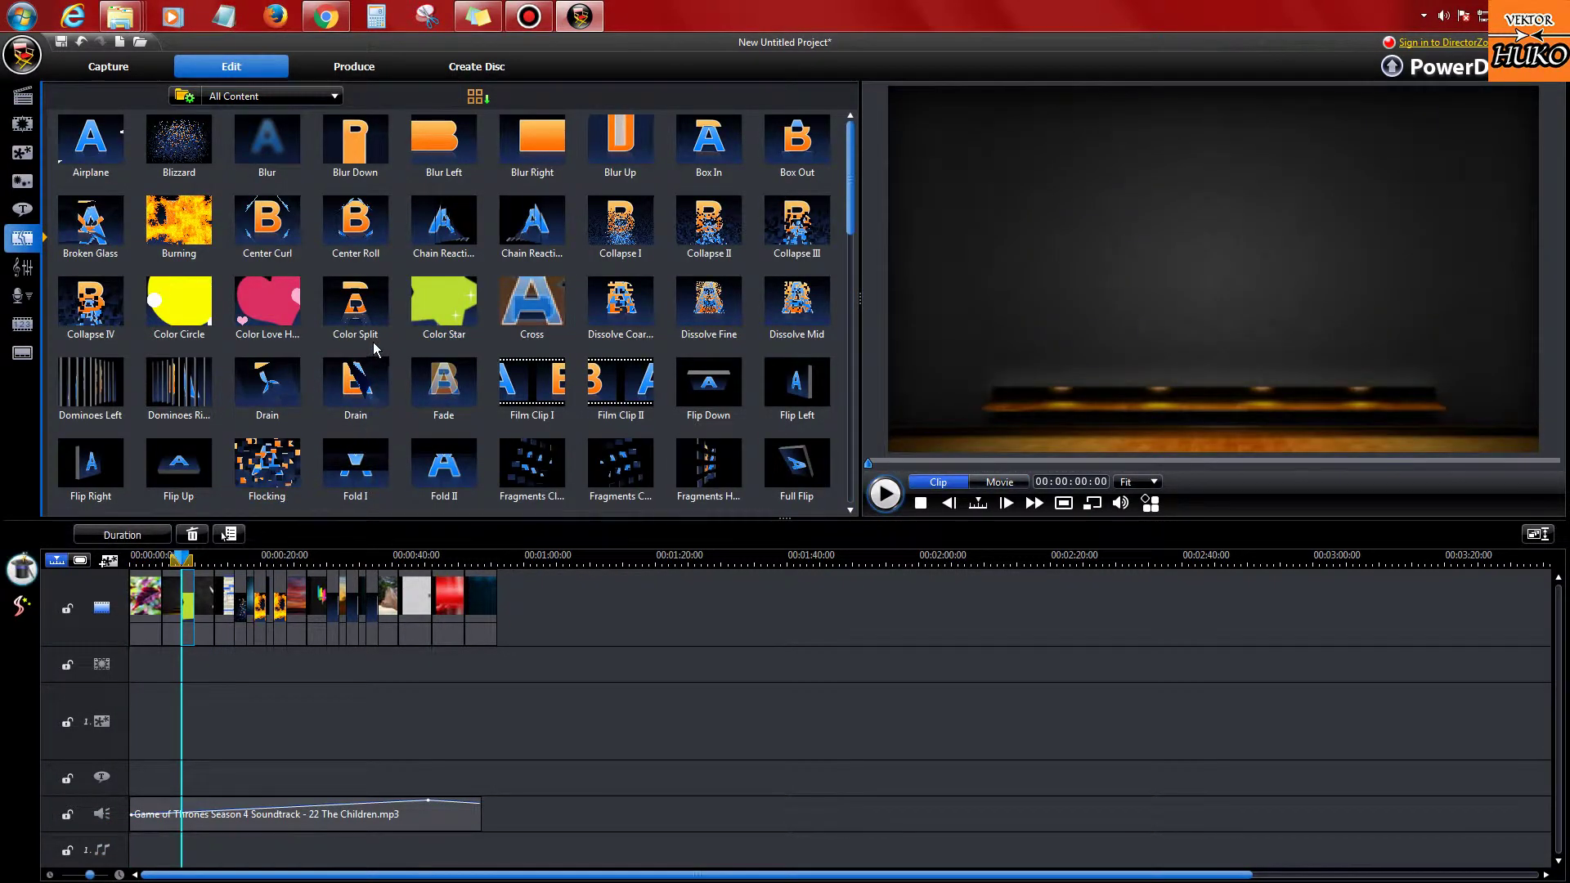
Step: Add the Cross transition right after the pirate flag image on the video track
{"action": "left_click", "coordinate": [532, 315]}
{"action": "left_click_drag", "start_coordinate": [531, 315], "coordinate": [205, 605]}
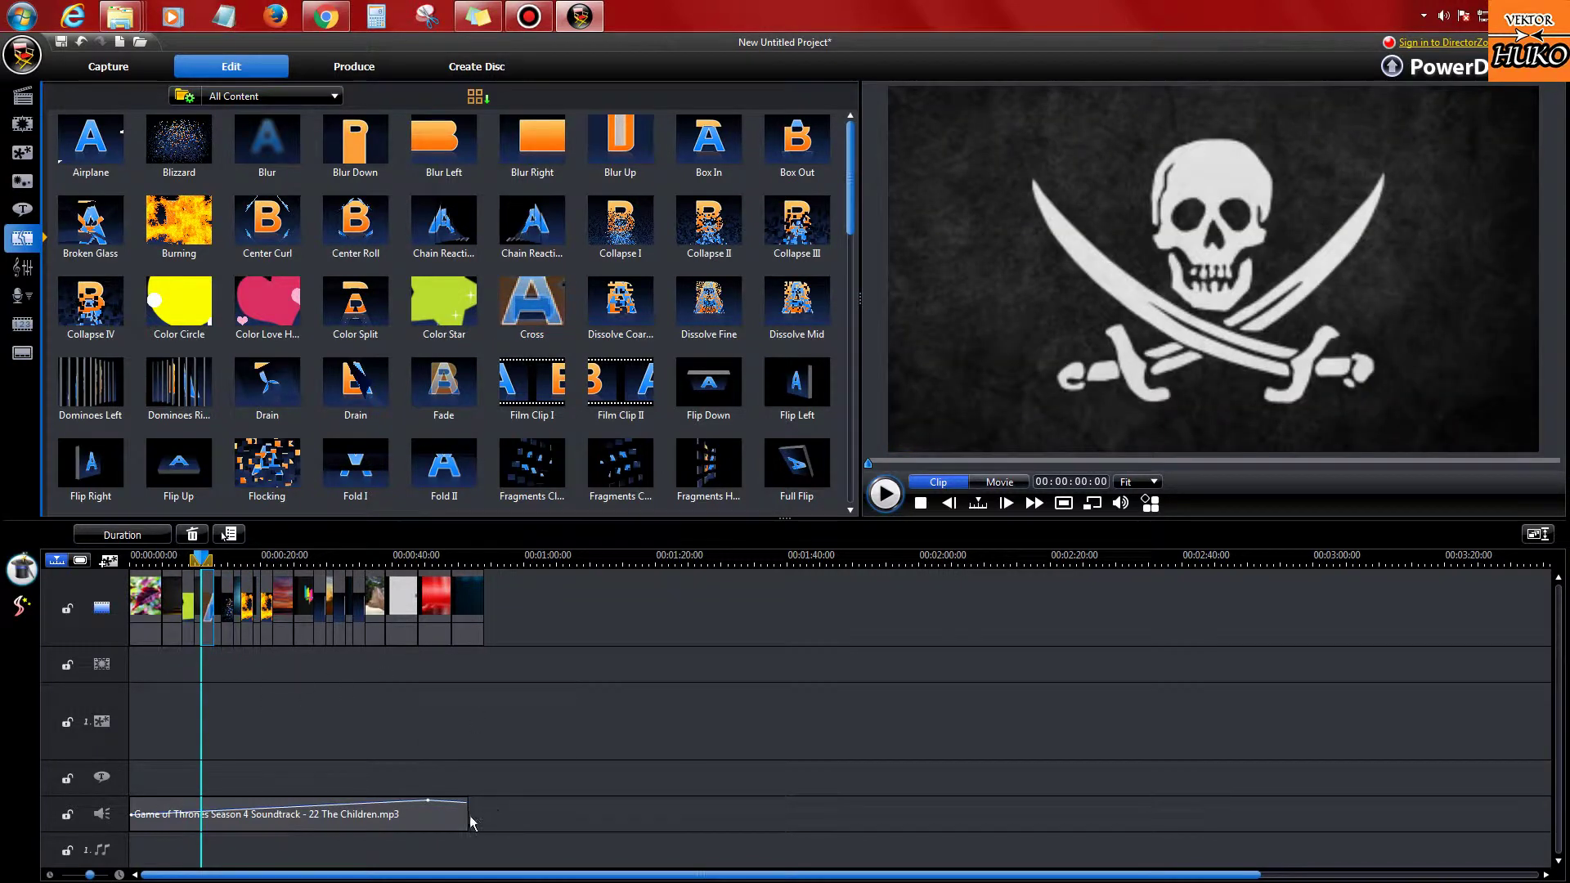
{"action": "left_click", "coordinate": [405, 761]}
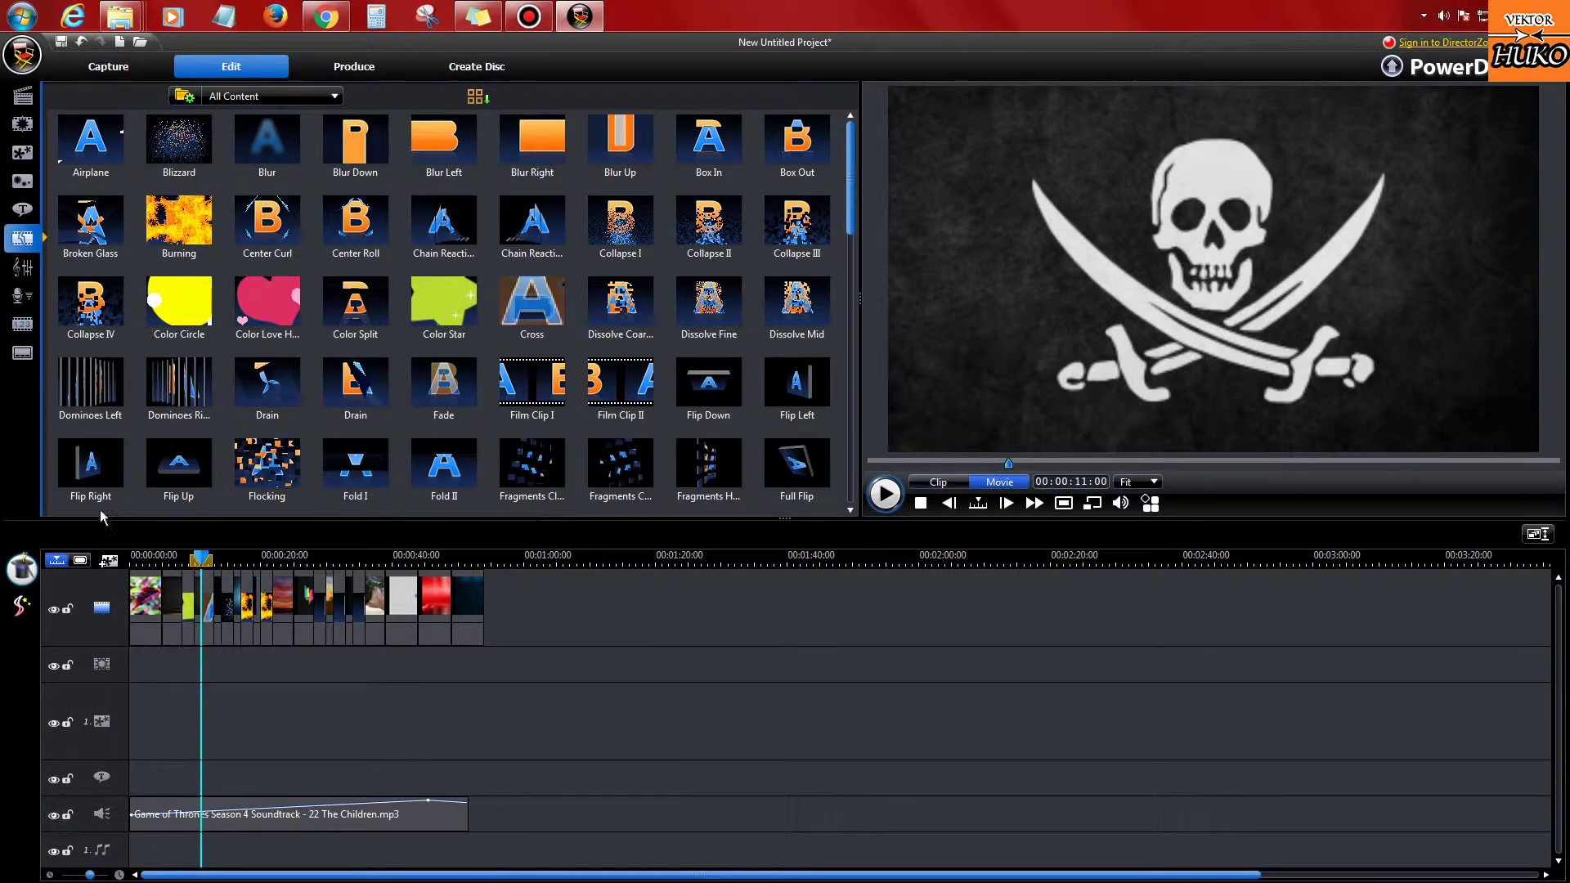
Step: Preview the movie with its transitions and pause it at 00:00:42:09
{"action": "left_click", "coordinate": [949, 502]}
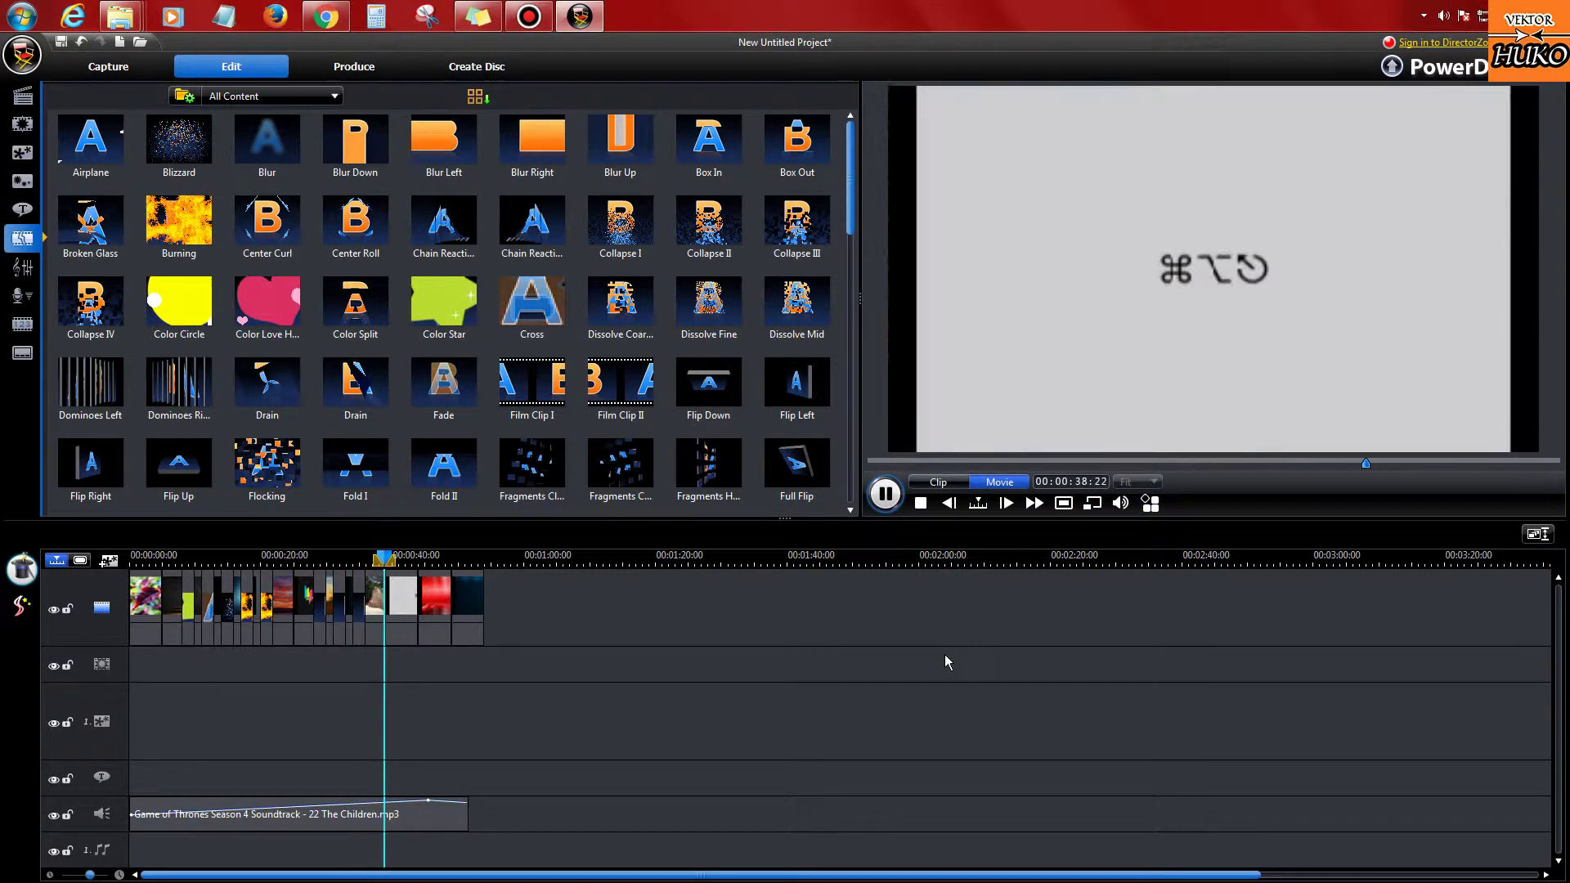
{"action": "left_click", "coordinate": [887, 495]}
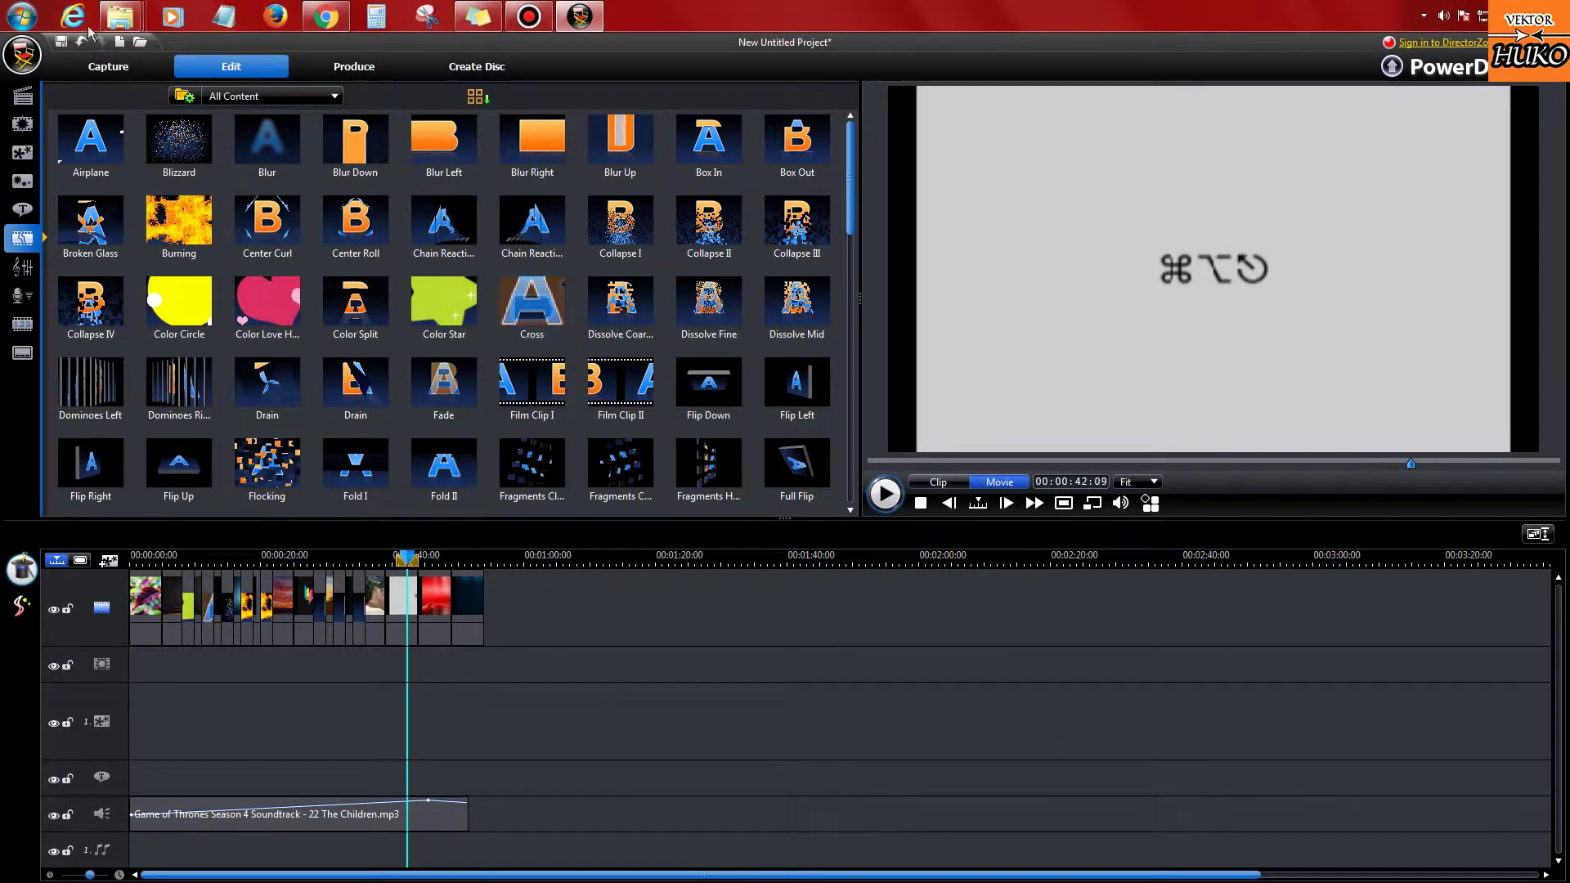
{"action": "left_click", "coordinate": [35, 57]}
{"action": "left_click", "coordinate": [810, 797]}
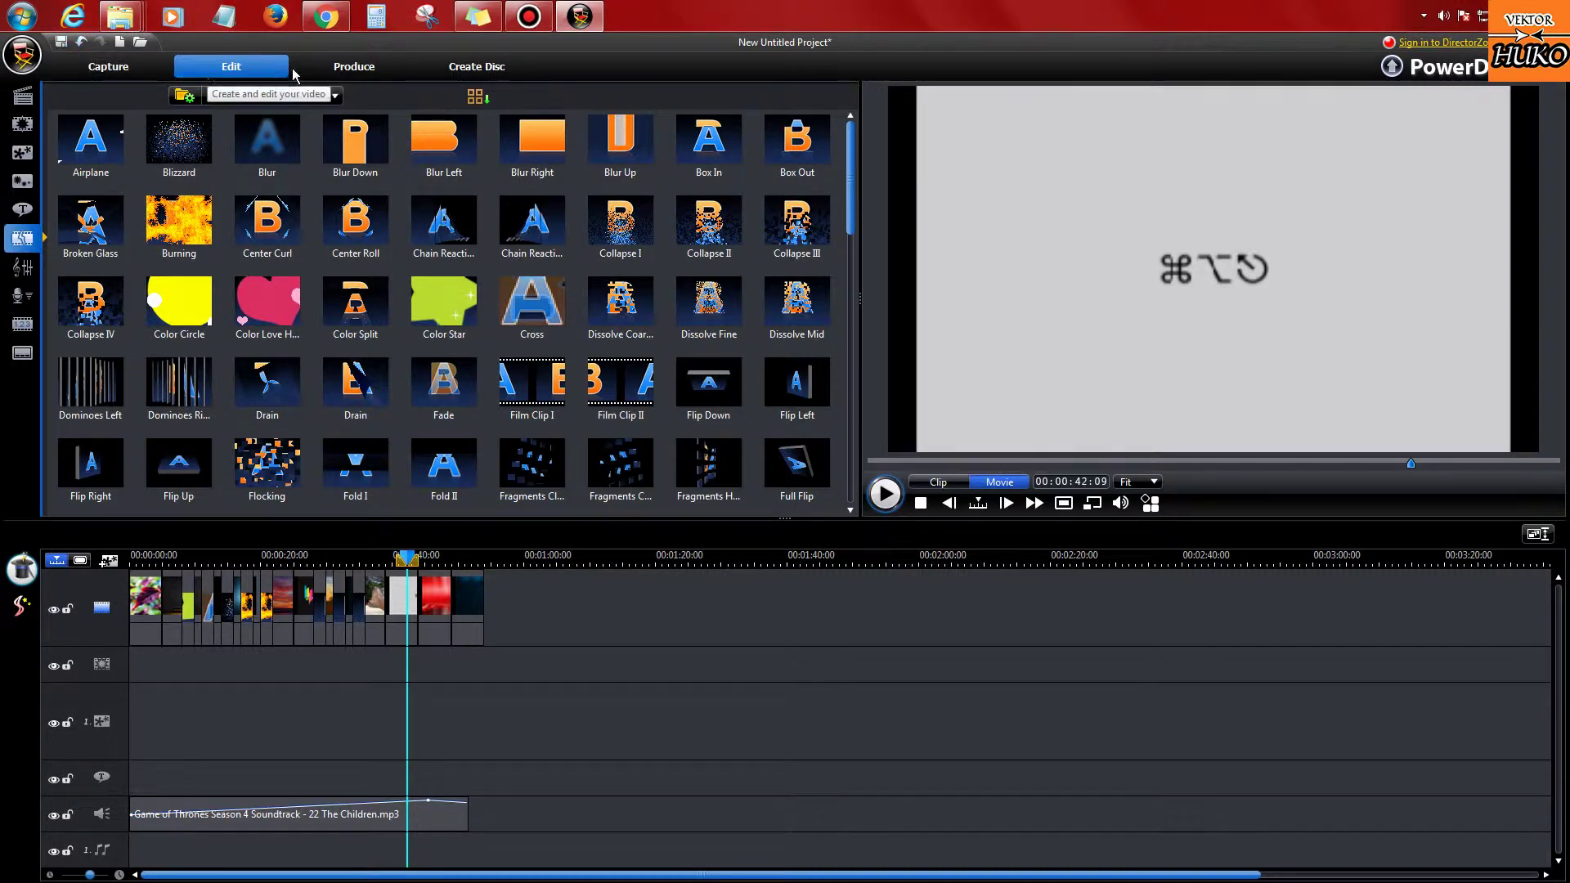
Step: Open the movie production settings and examine the profiles of the Portable MPEG-4 and H.264 AVC formats
{"action": "left_click", "coordinate": [347, 69]}
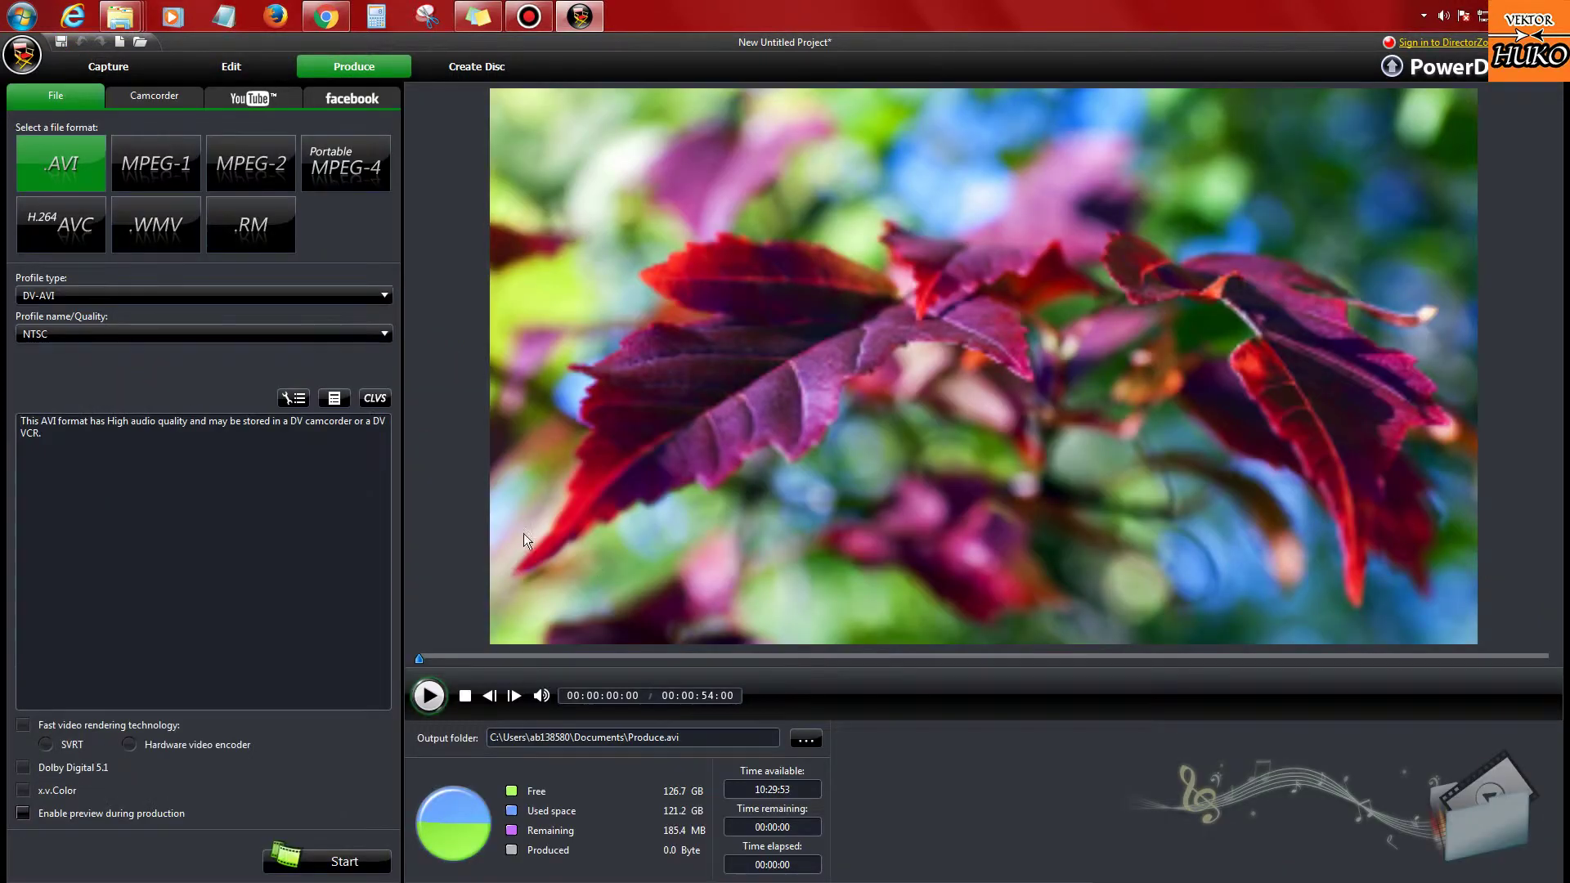
{"action": "left_click", "coordinate": [343, 168]}
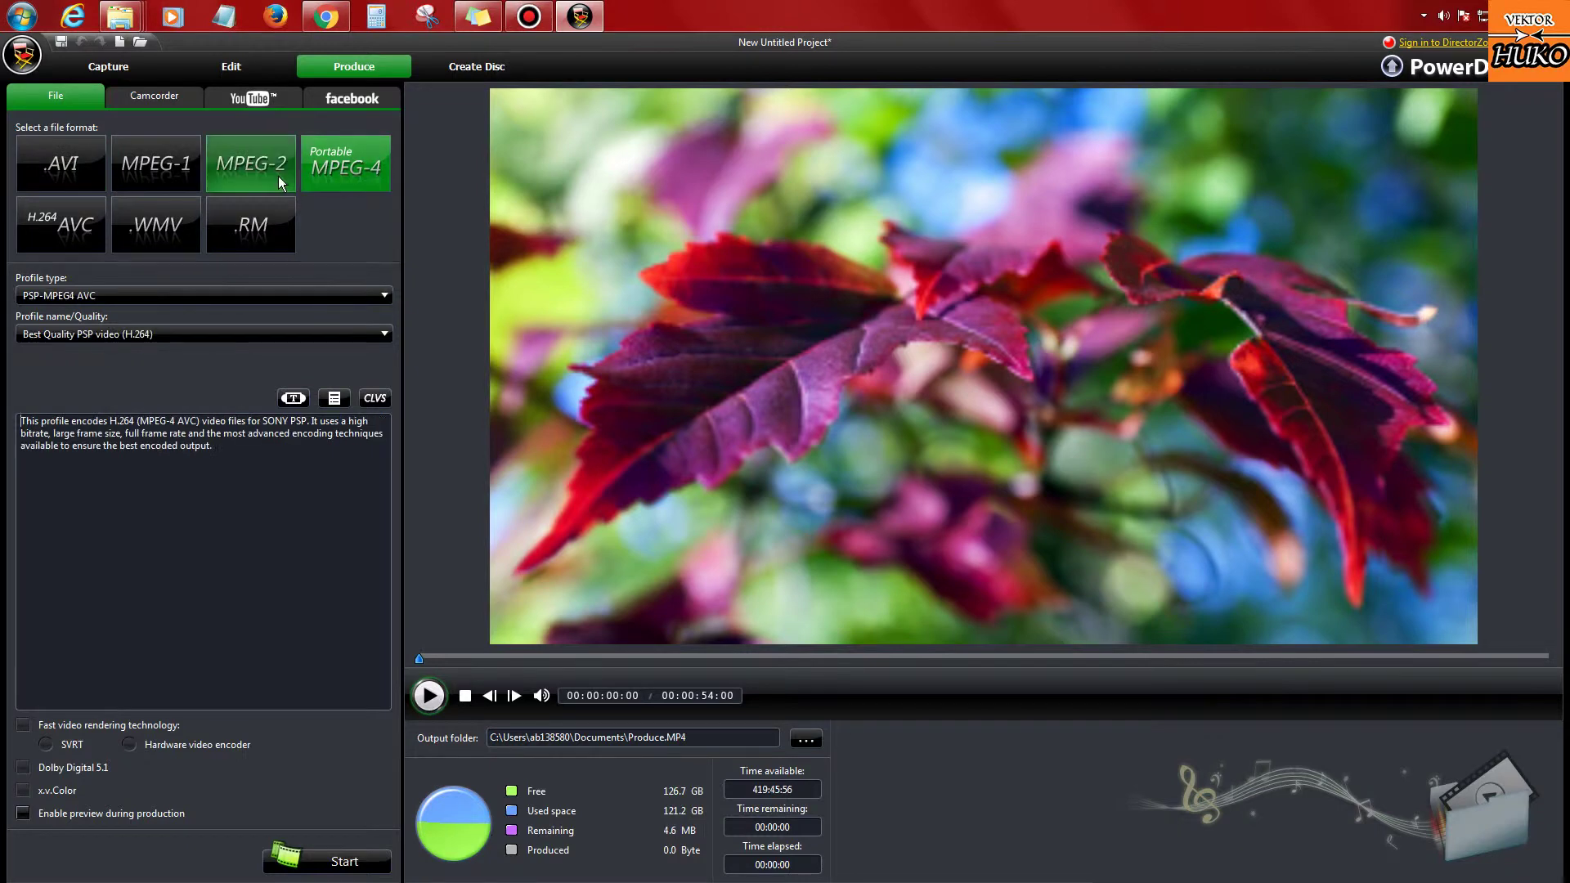
{"action": "left_click", "coordinate": [84, 229]}
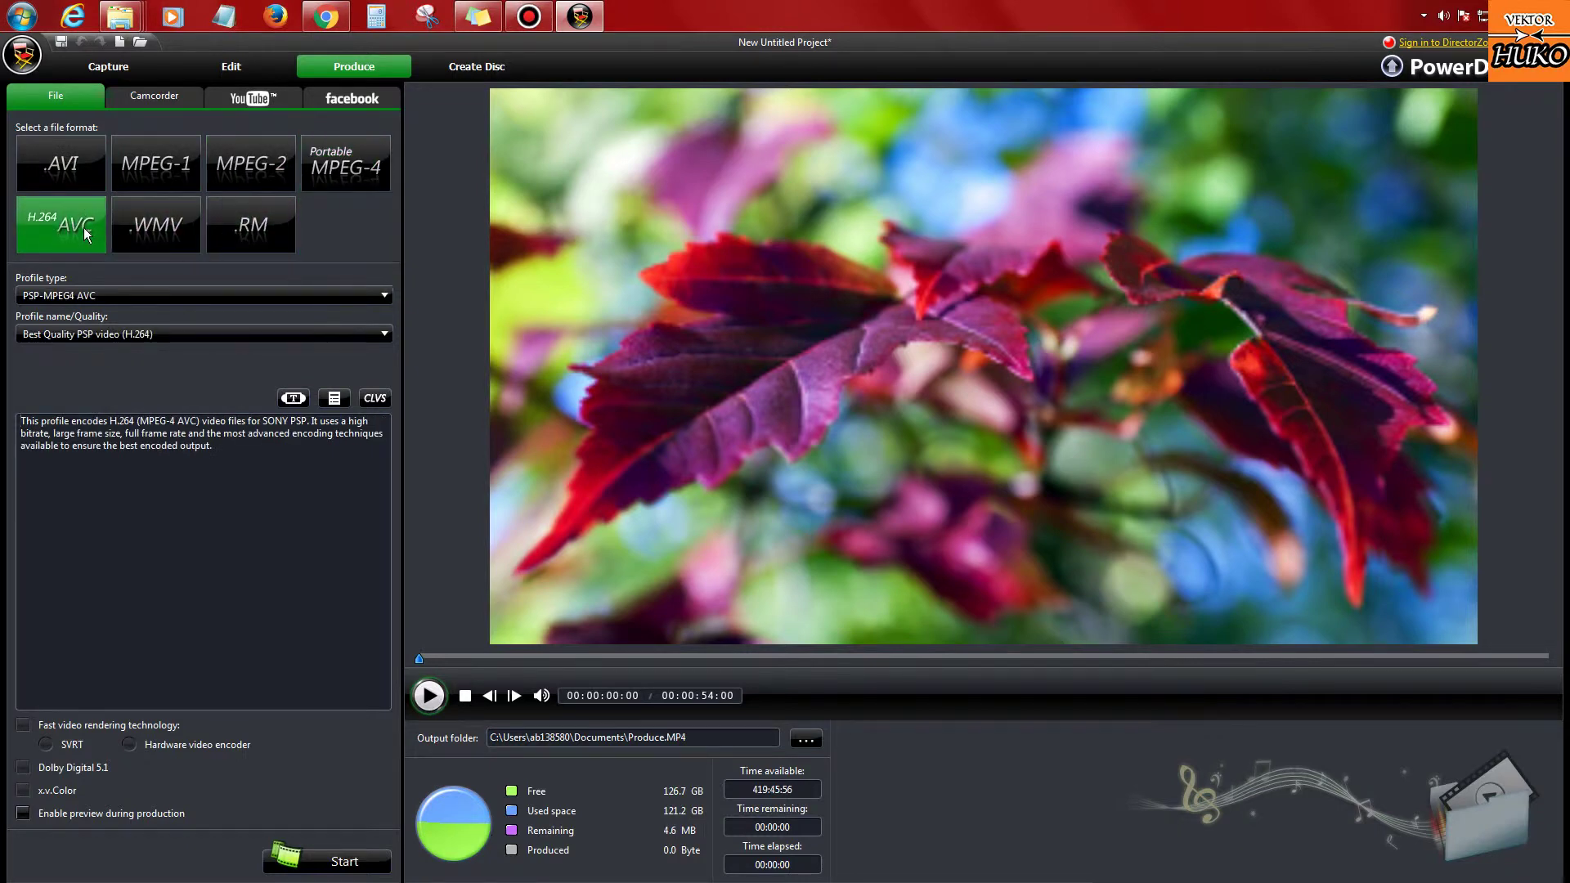
{"action": "left_click", "coordinate": [121, 337]}
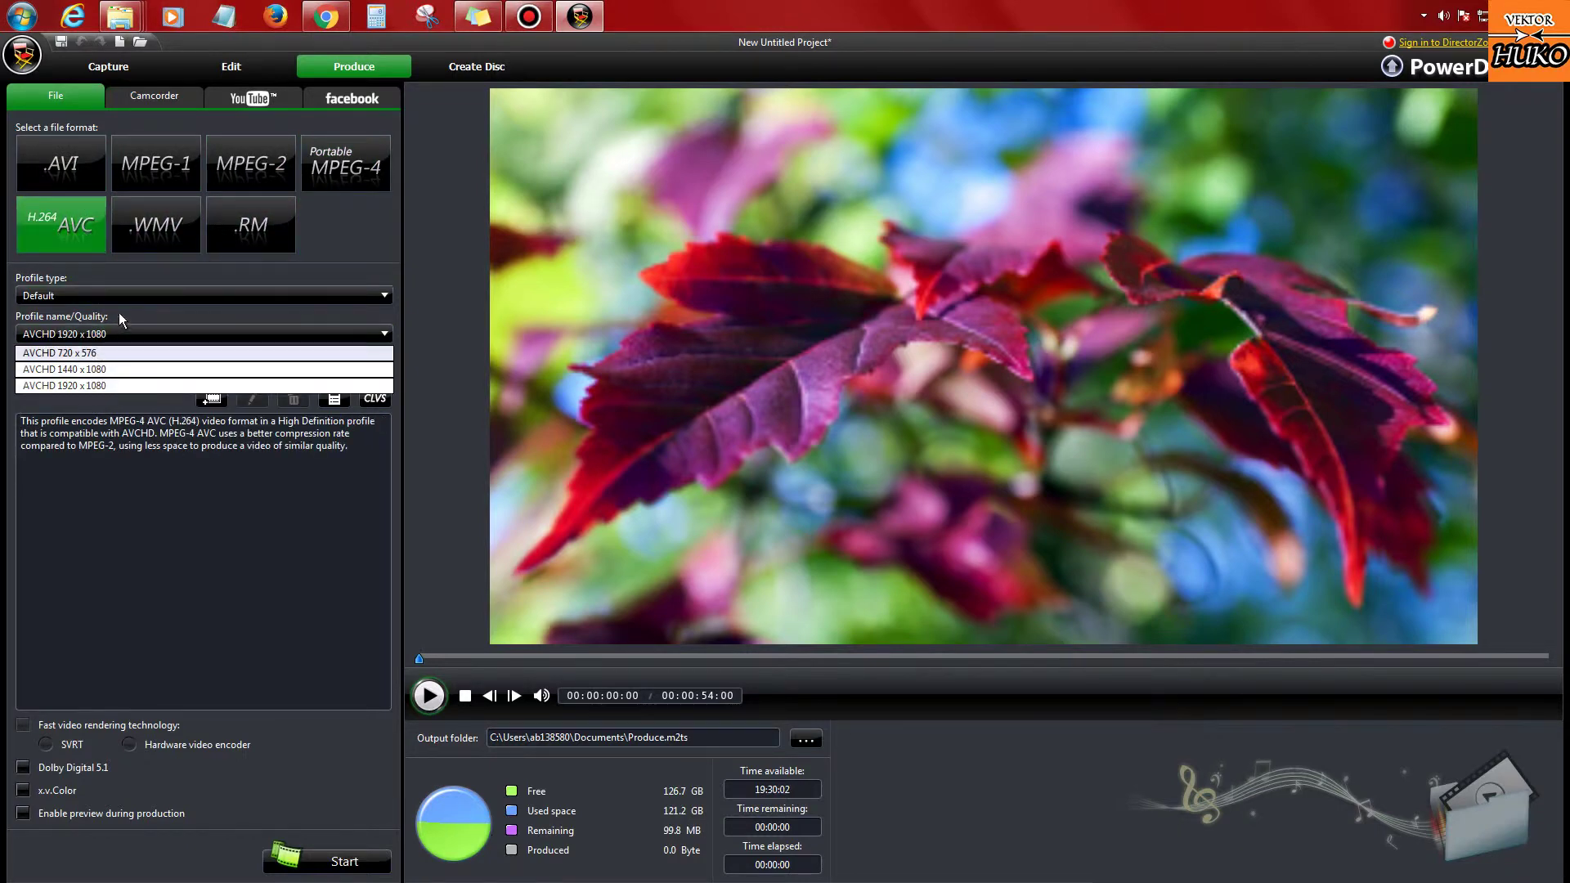
{"action": "left_click", "coordinate": [121, 320]}
Step: Examine the profile types and quality options of the Portable MPEG-4, MPEG-2, MPEG-1 and AVI file formats
{"action": "left_click", "coordinate": [312, 179]}
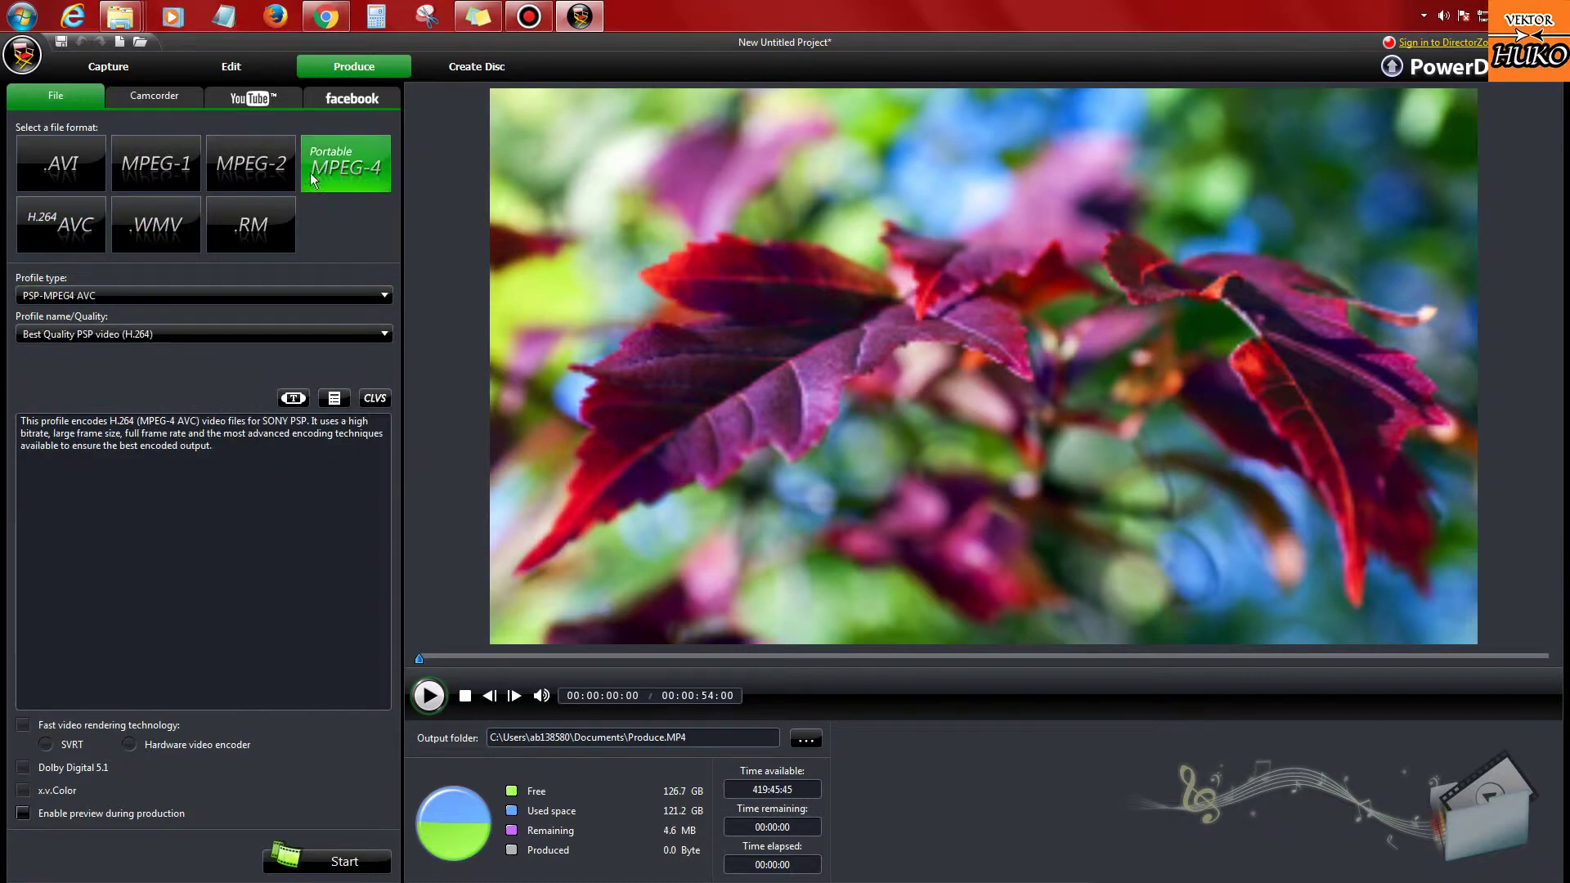
{"action": "left_click", "coordinate": [152, 335]}
{"action": "left_click", "coordinate": [154, 335]}
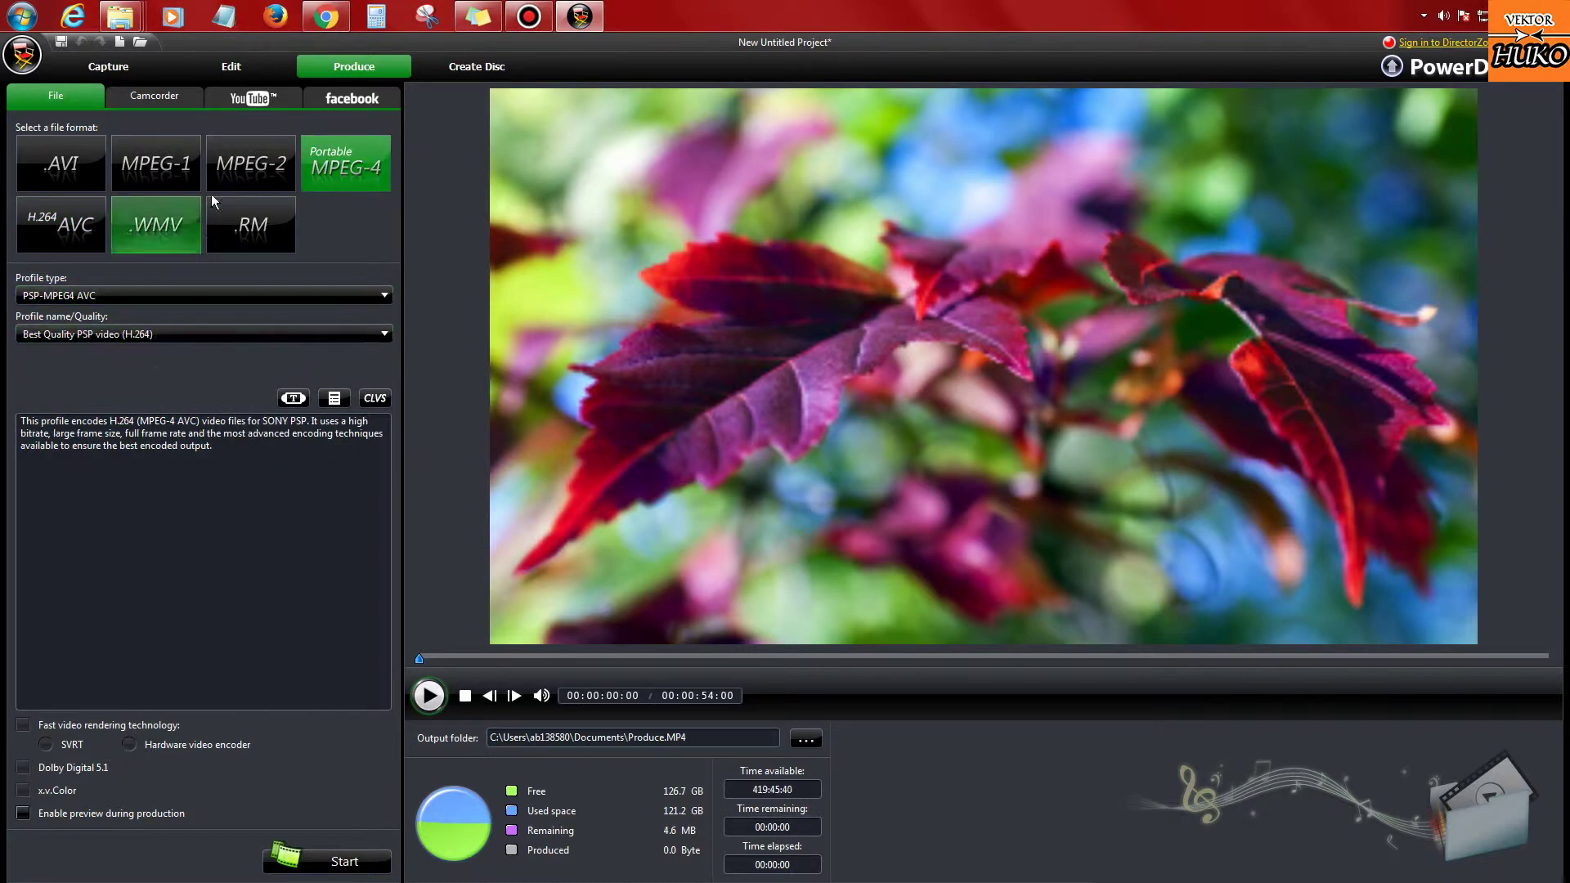
{"action": "left_click", "coordinate": [218, 169]}
{"action": "left_click", "coordinate": [99, 331]}
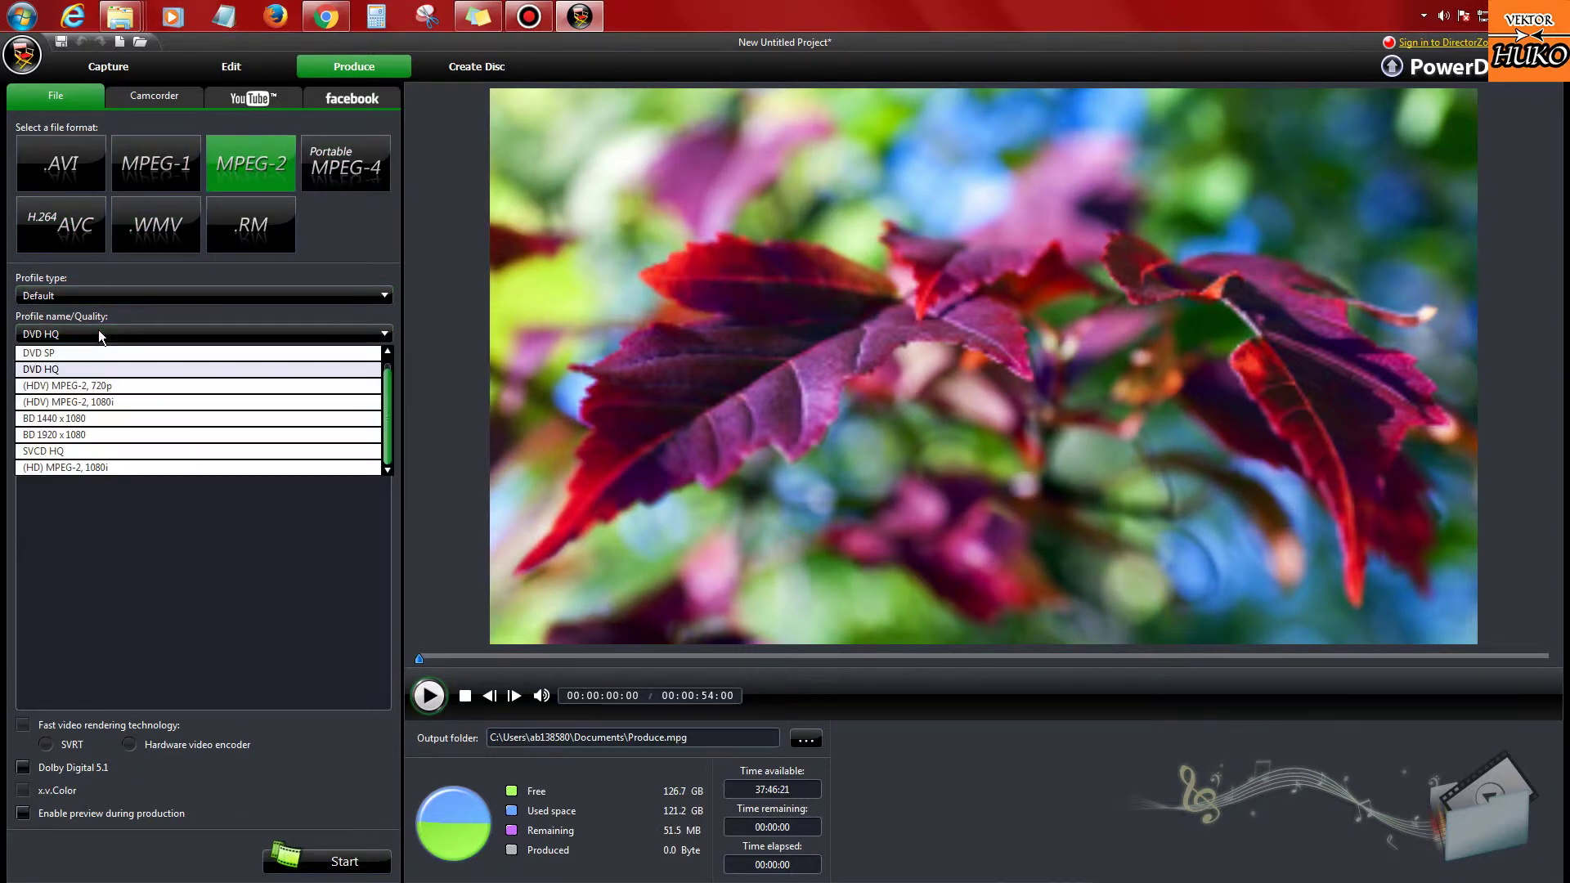
{"action": "left_click", "coordinate": [180, 161]}
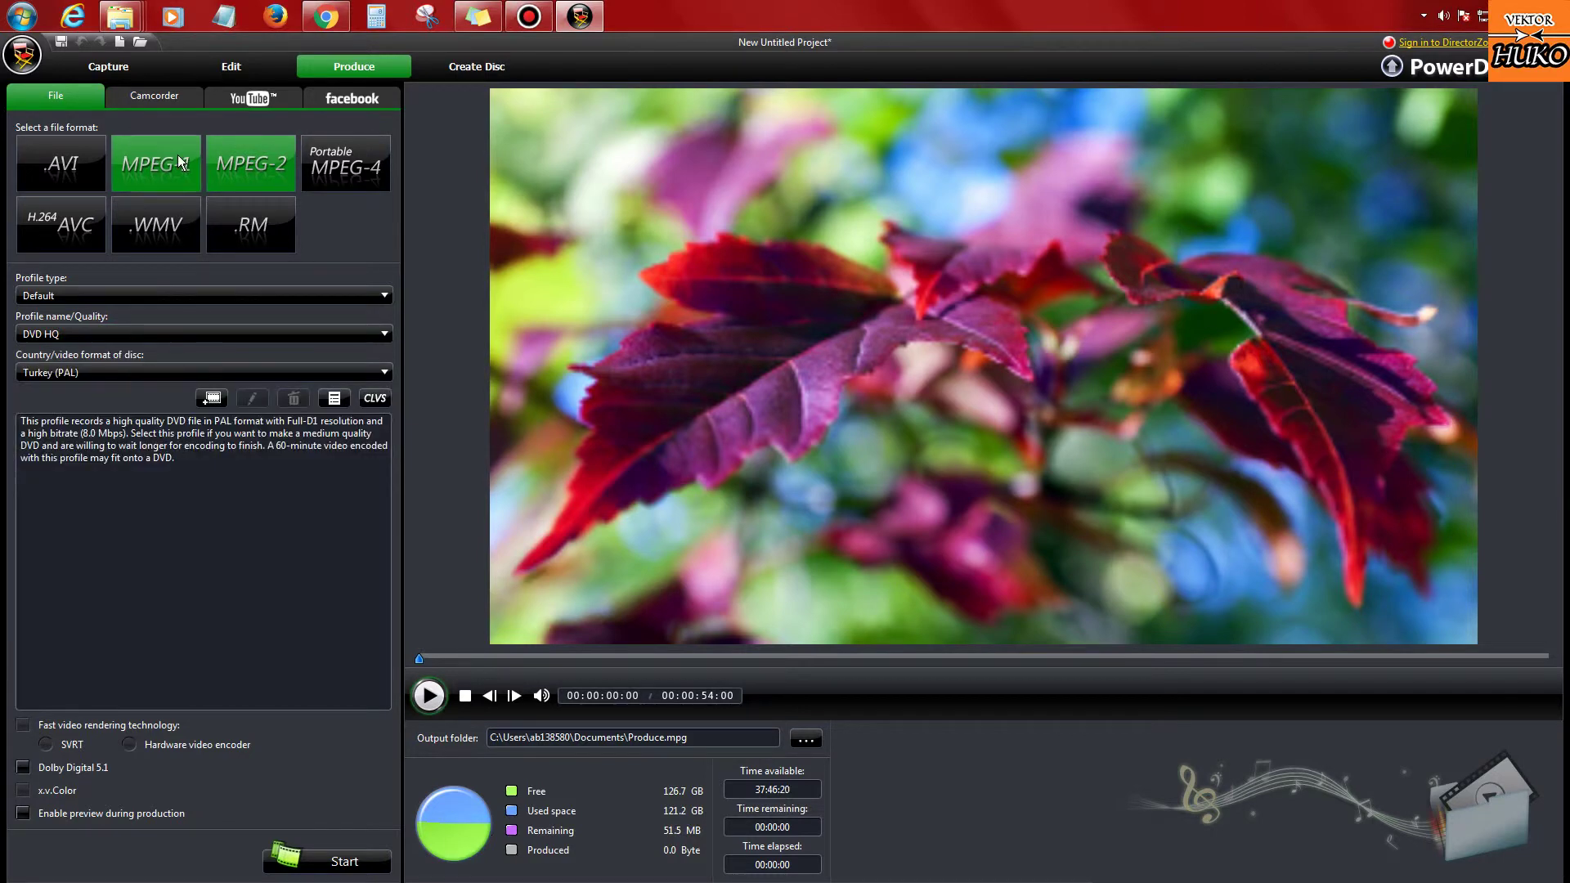
{"action": "left_click", "coordinate": [179, 161]}
{"action": "left_click", "coordinate": [785, 513]}
{"action": "left_click", "coordinate": [61, 163]}
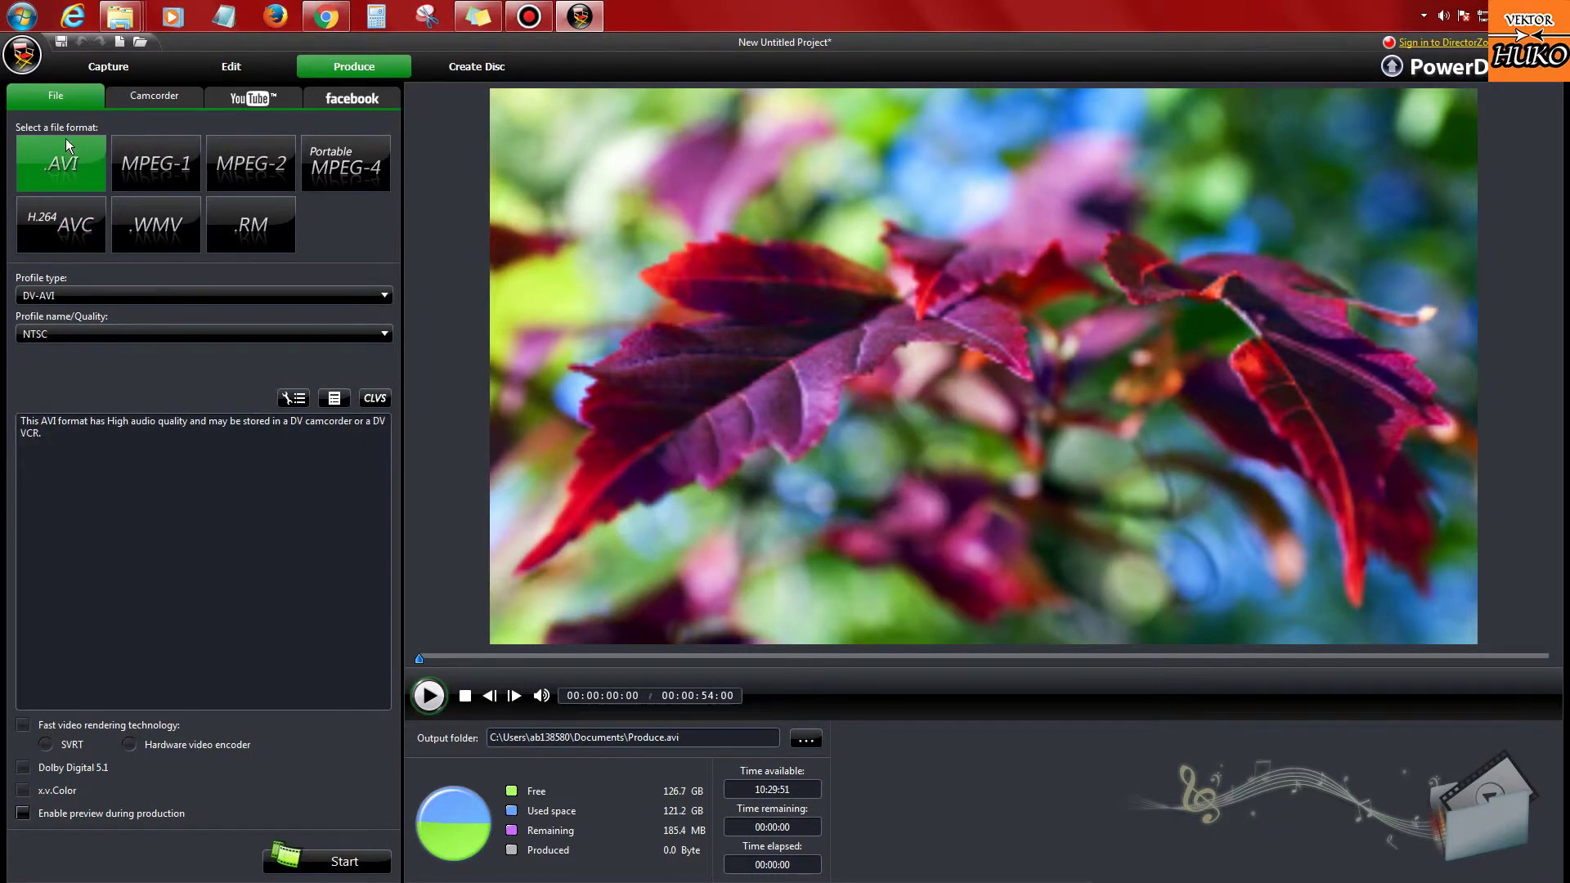
{"action": "left_click", "coordinate": [100, 296]}
{"action": "left_click", "coordinate": [100, 292]}
Step: Choose the WMV output format with the Windows Media Video 9 HD High Quality profile
{"action": "left_click", "coordinate": [129, 239]}
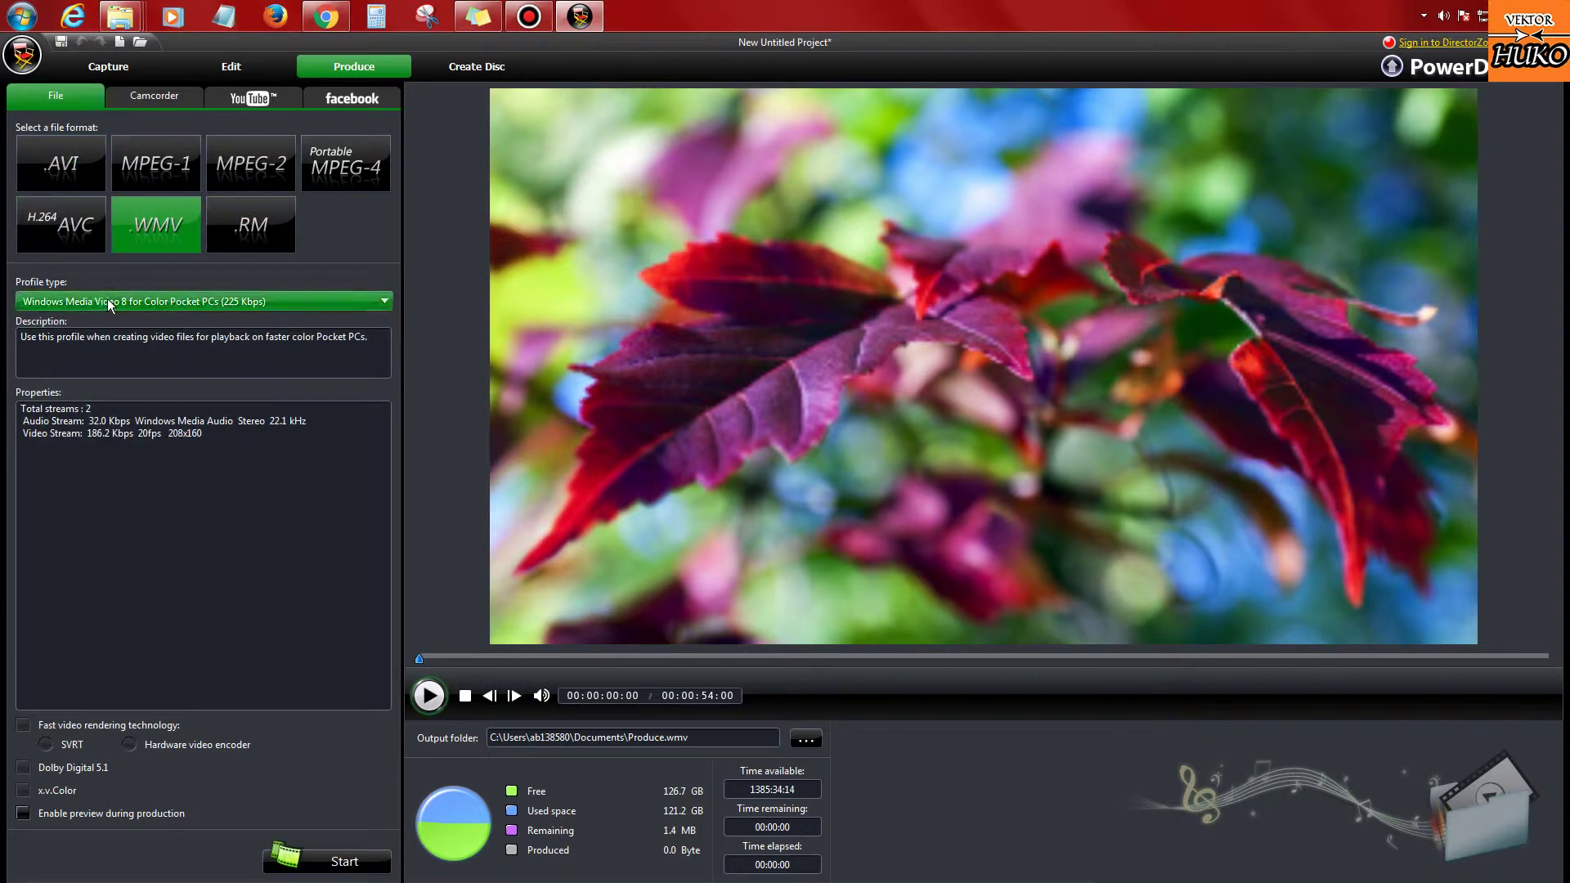
{"action": "left_click", "coordinate": [143, 300]}
{"action": "scroll", "coordinate": [152, 373], "scroll_direction": "up", "scroll_amount": 3}
{"action": "scroll", "coordinate": [152, 373], "scroll_direction": "down", "scroll_amount": 5}
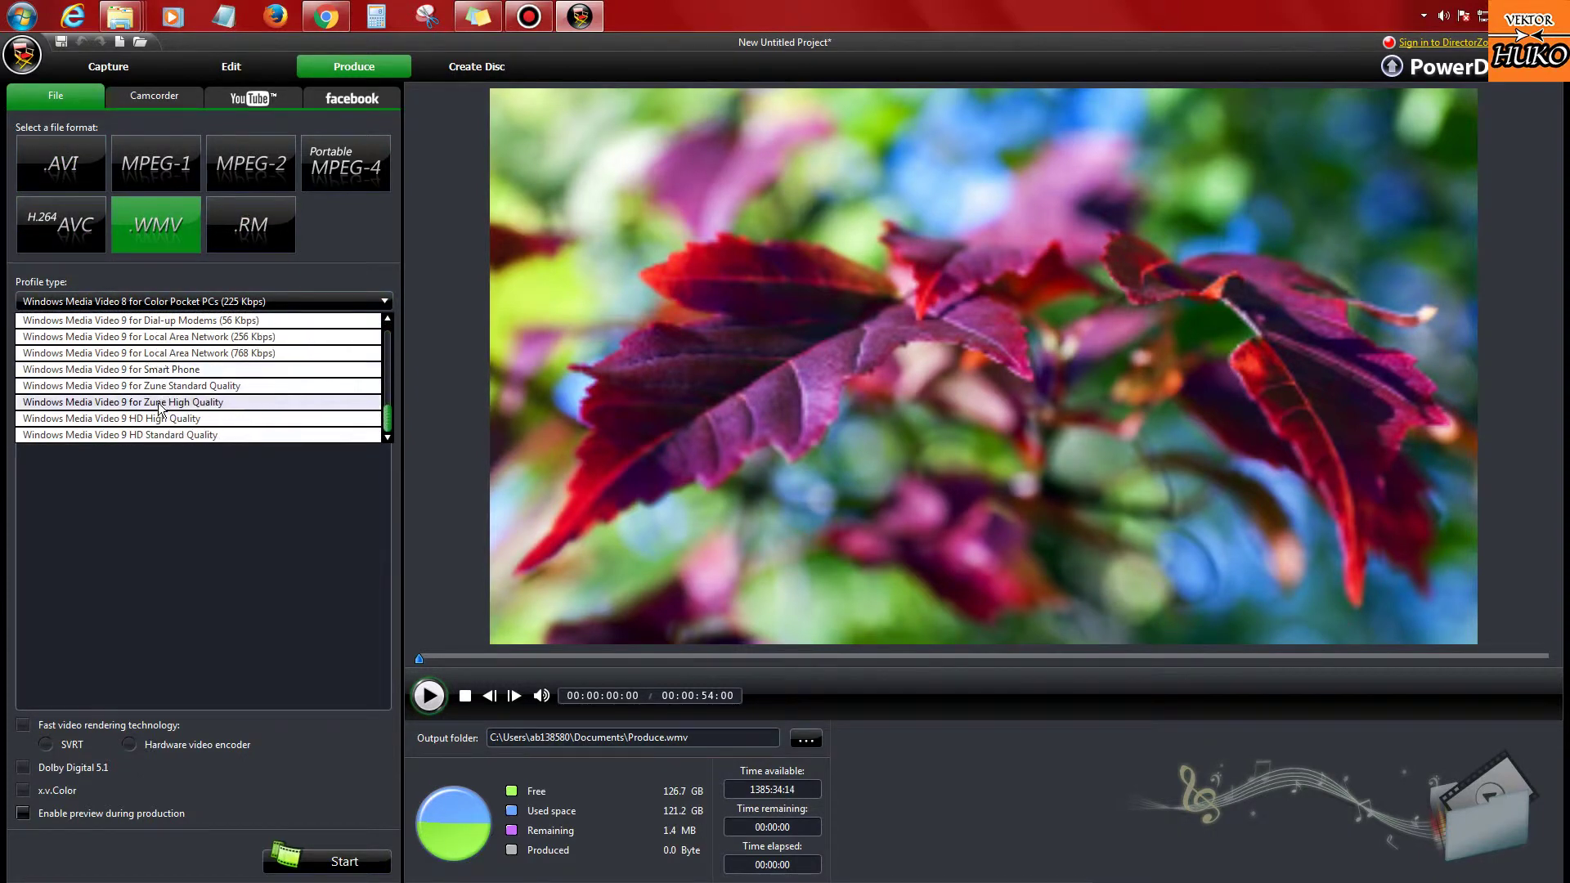
{"action": "left_click", "coordinate": [188, 419]}
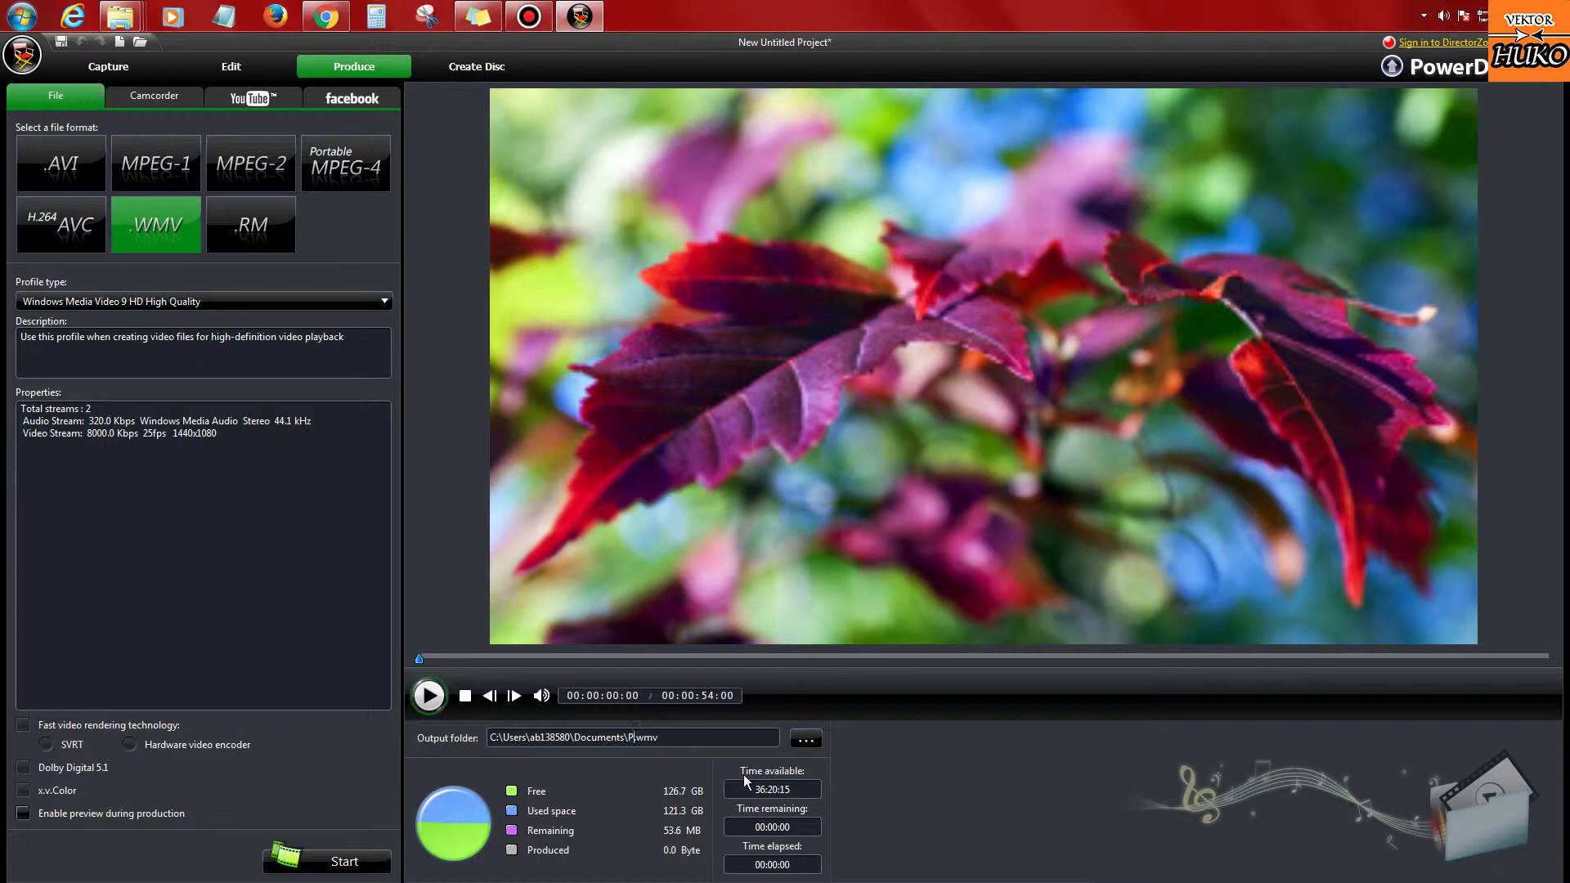
Step: Set the output file to videocalismam.wmv on the desktop
{"action": "key", "text": "shift+Home"}
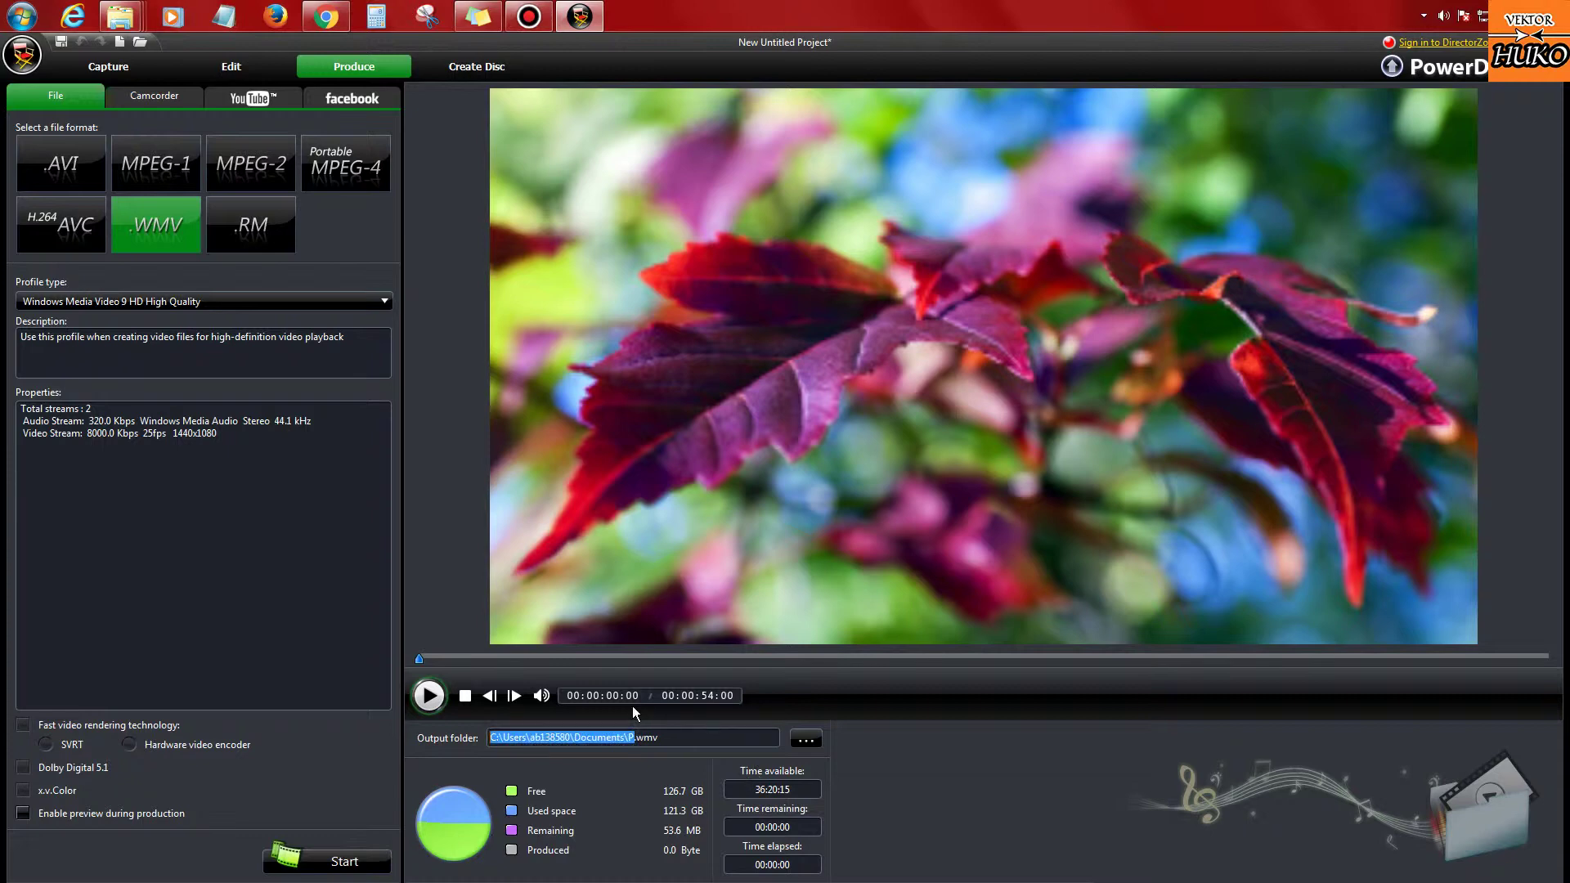
{"action": "left_click", "coordinate": [812, 742]}
{"action": "left_click", "coordinate": [622, 419]}
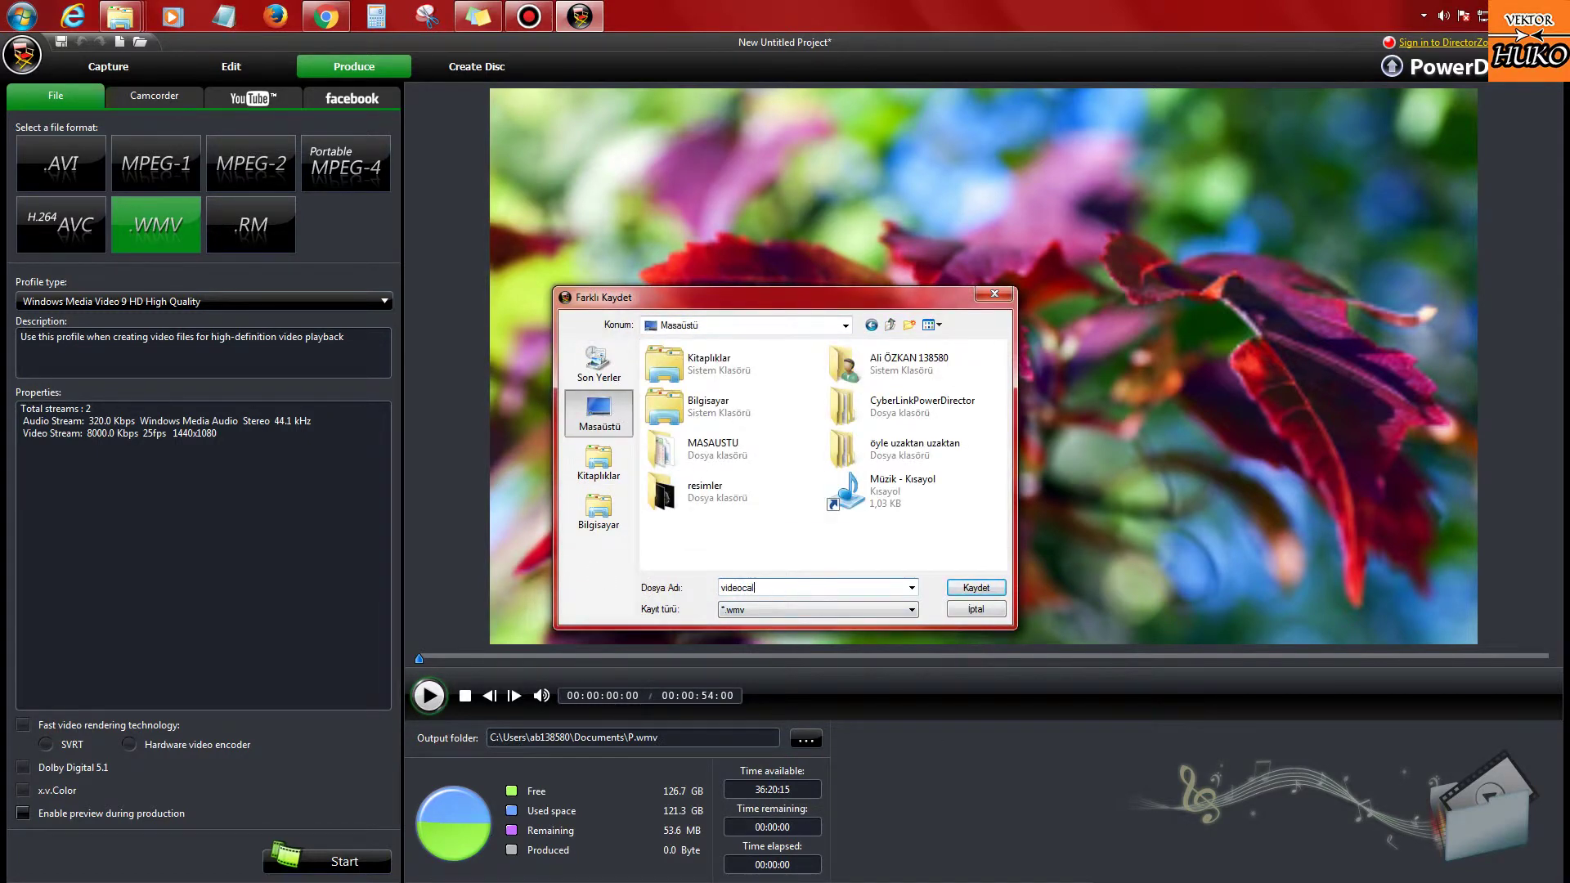
{"action": "key", "text": "Return"}
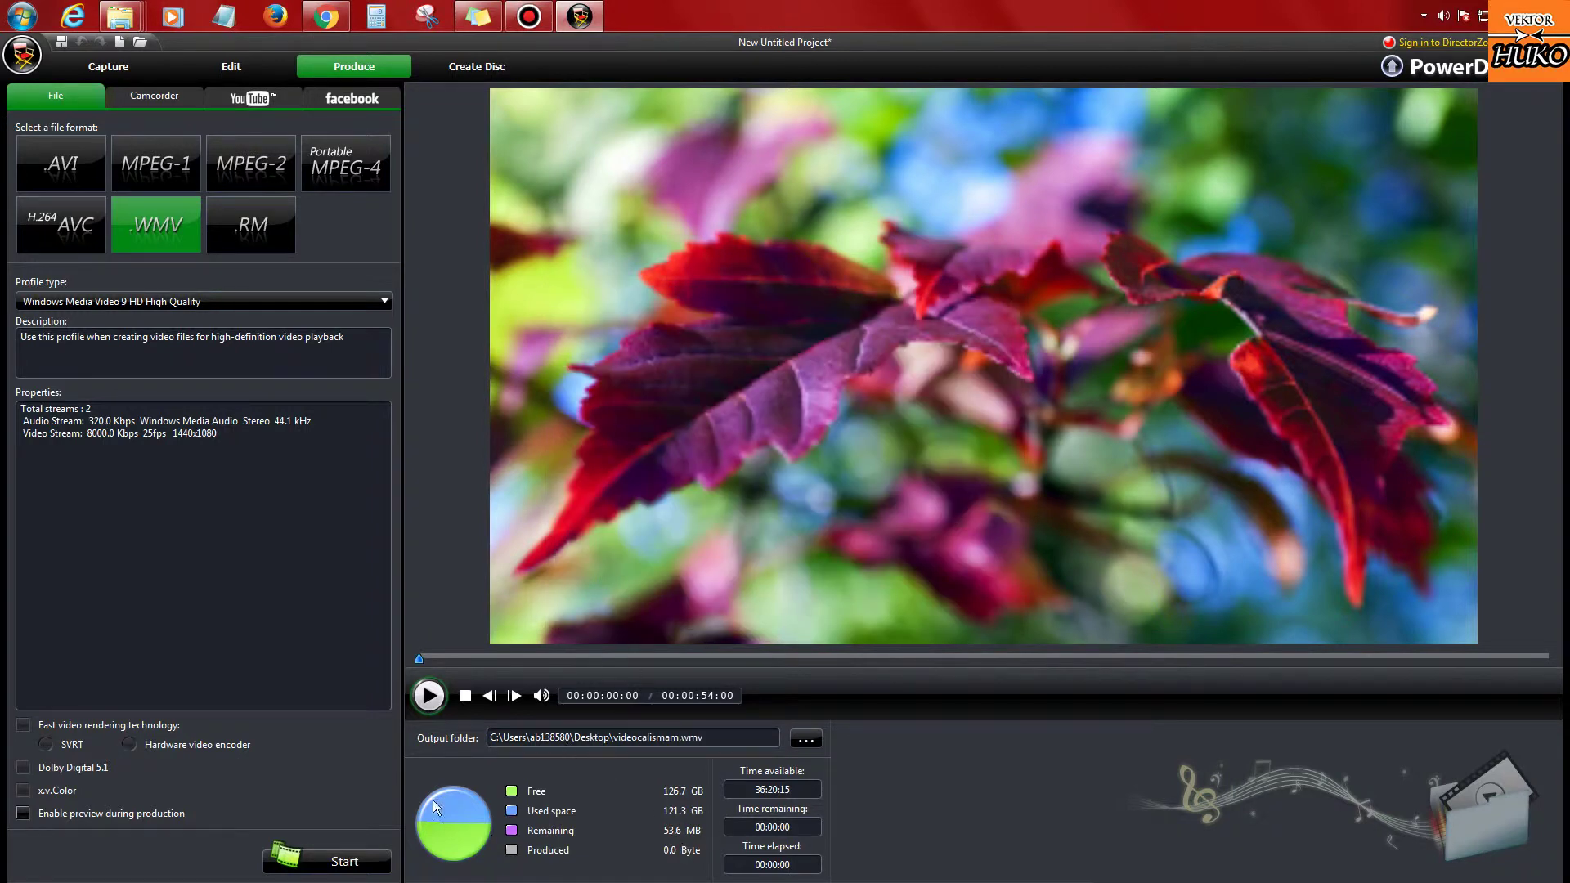
Step: Start producing the movie and enable shutting down the computer after production
{"action": "left_click", "coordinate": [327, 859]}
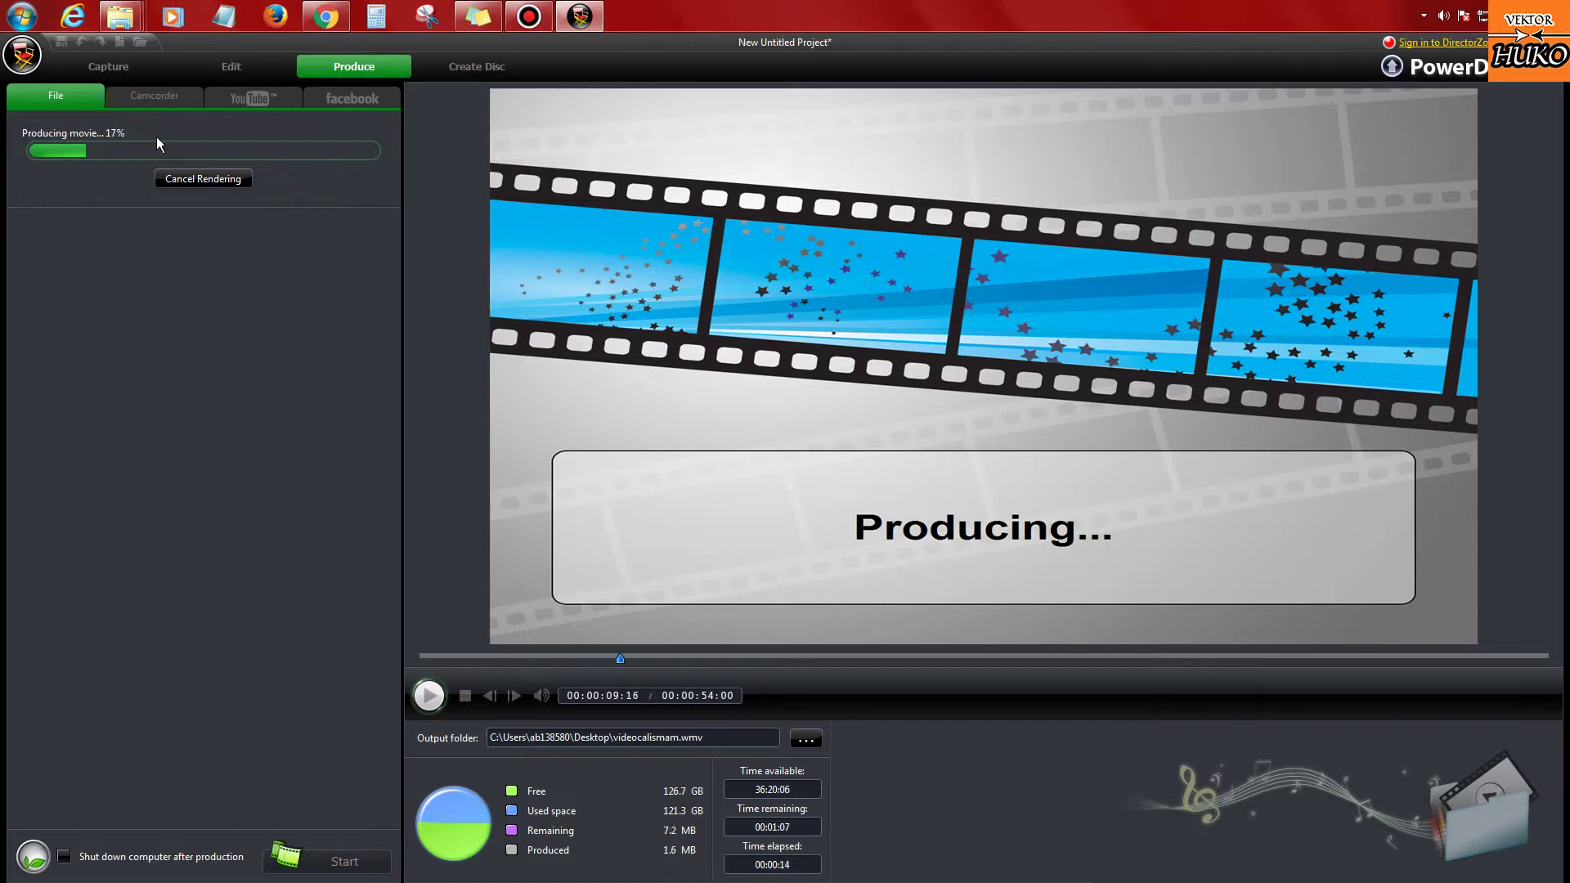
{"action": "left_click", "coordinate": [529, 17]}
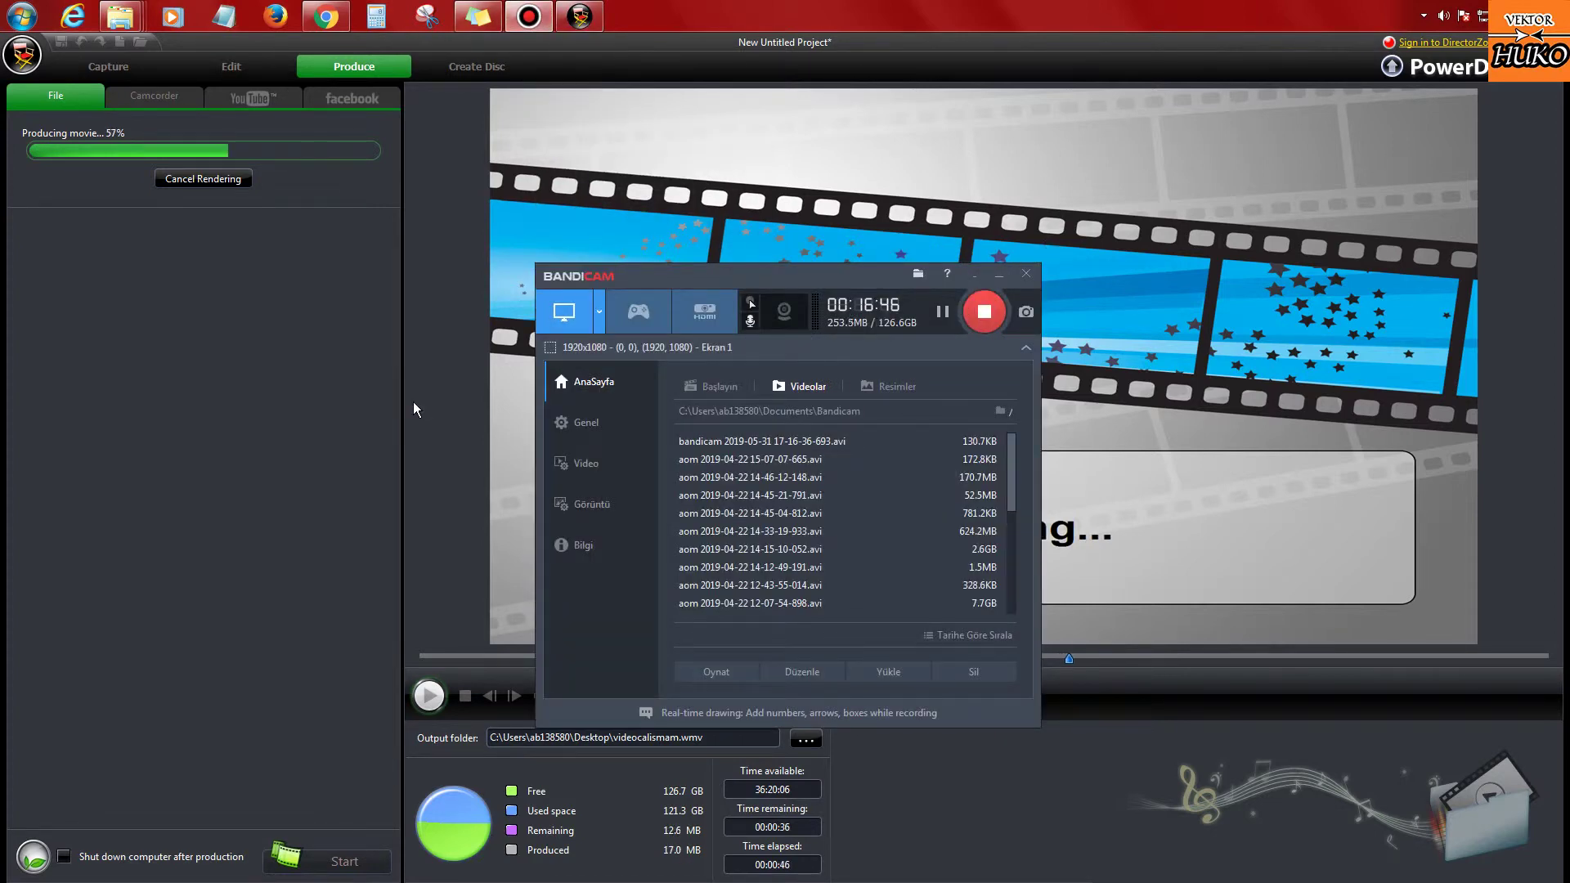
{"action": "left_click", "coordinate": [414, 400]}
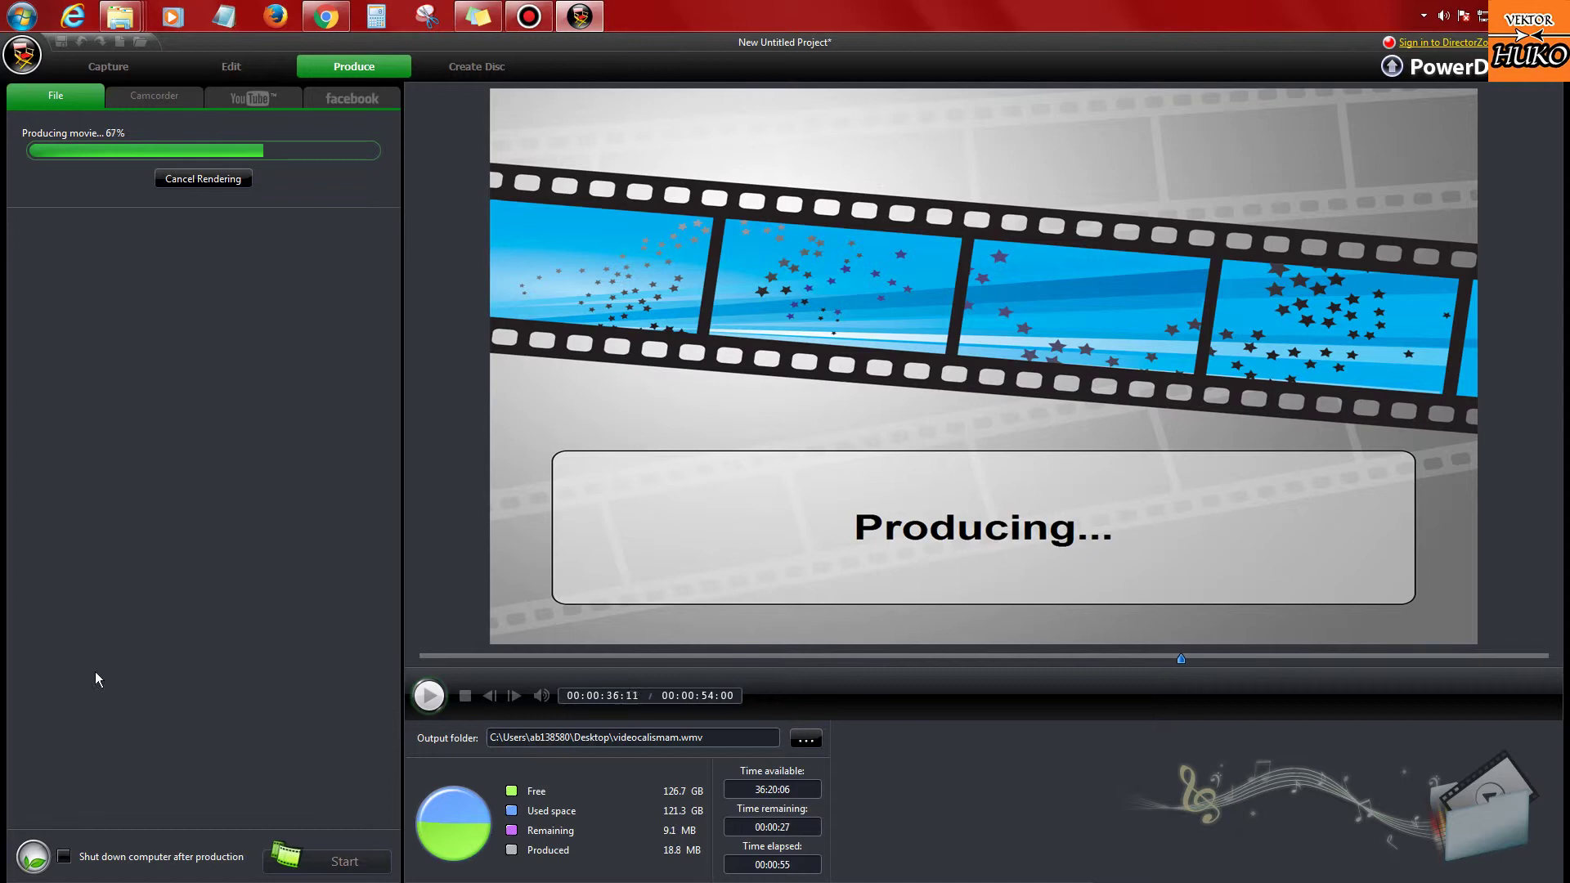
{"action": "left_click", "coordinate": [64, 857]}
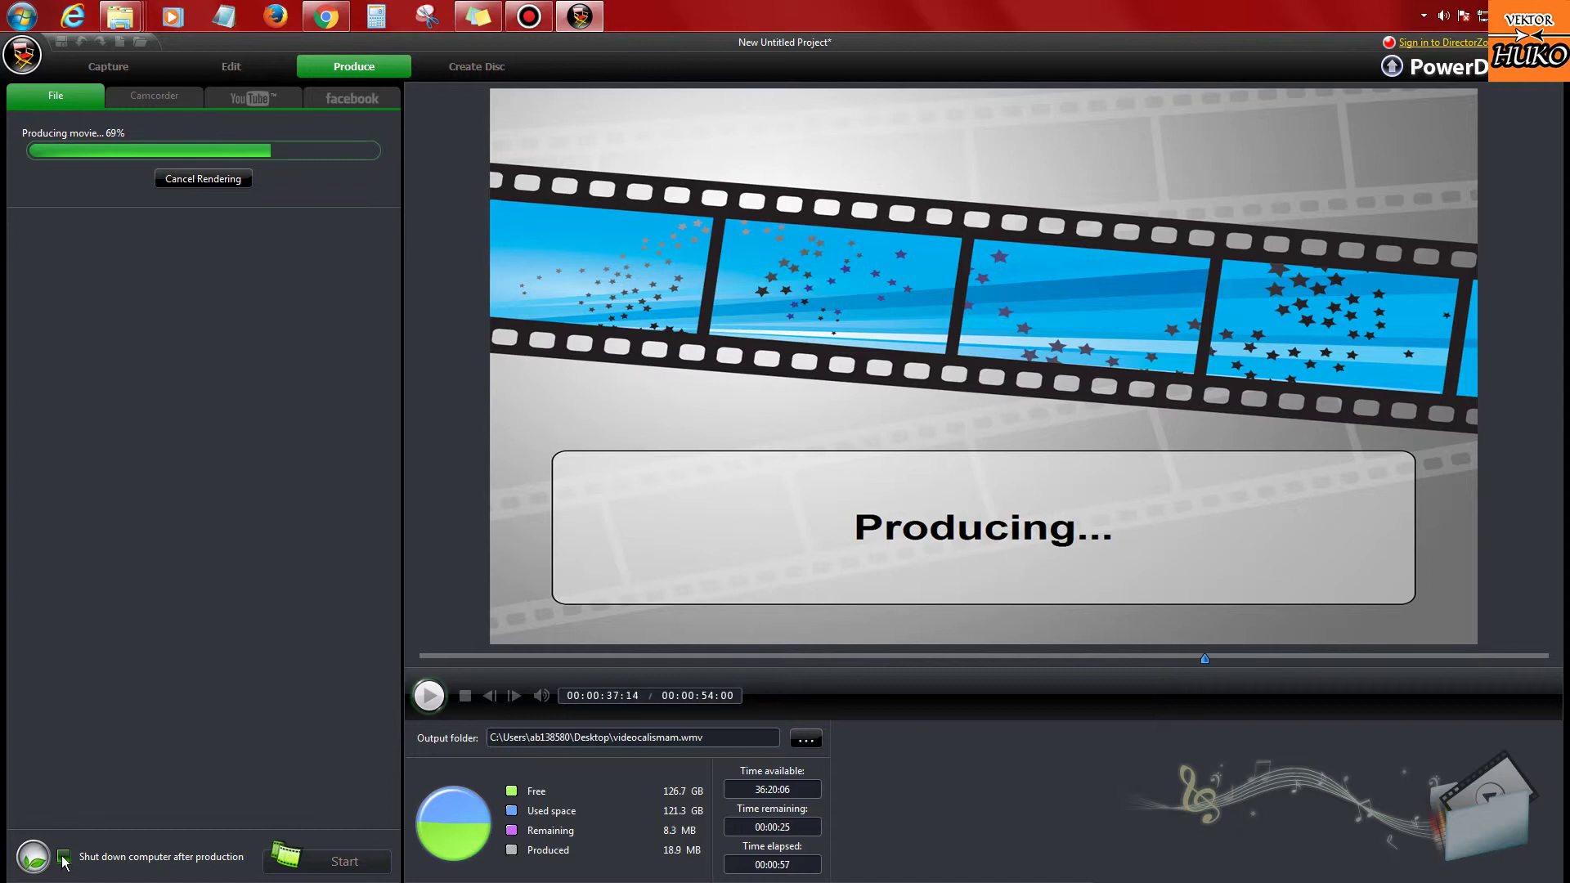